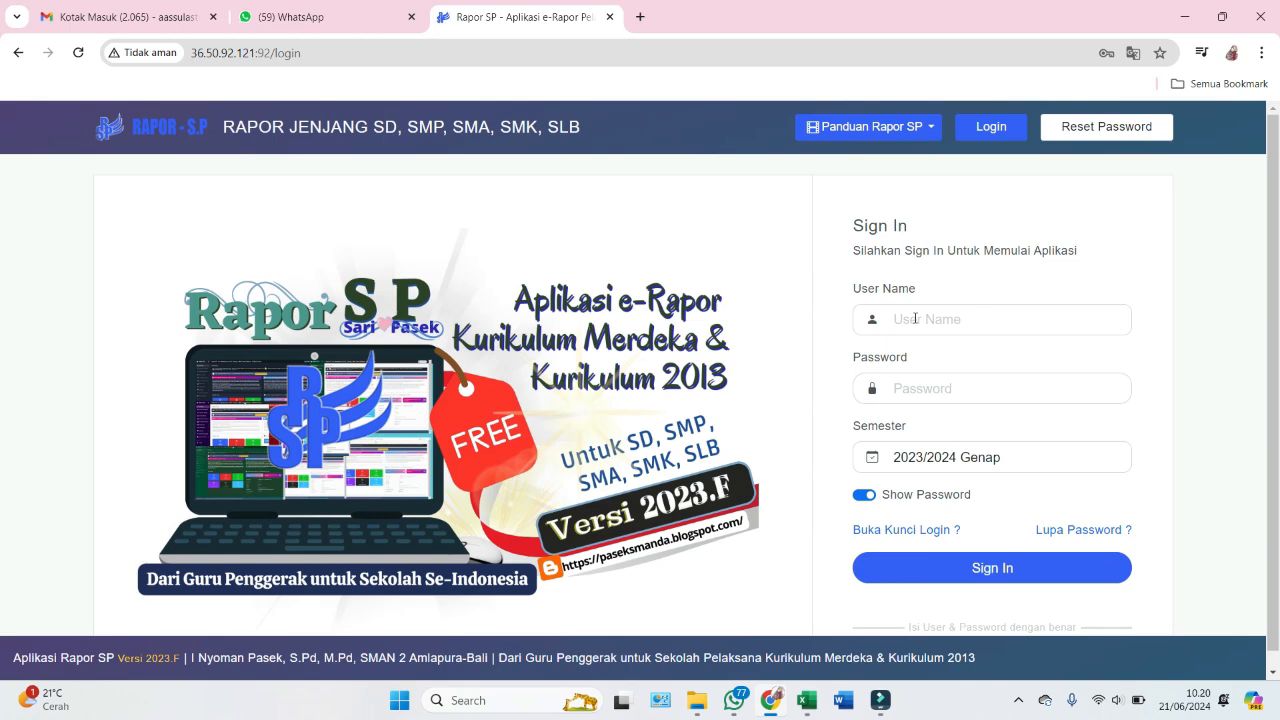
- Enter the saved teacher username and password, keep semester 2023/2024 Genap, and attempt sign-in
{"action": "left_click", "coordinate": [915, 318]}
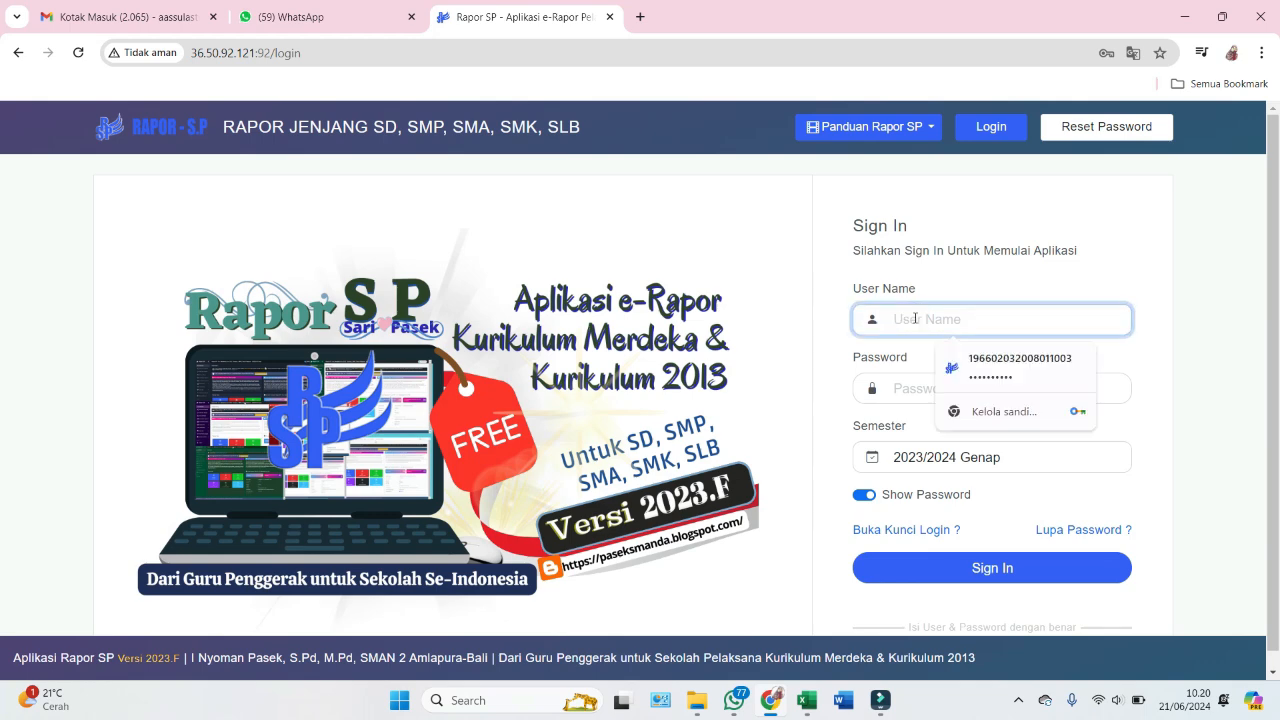
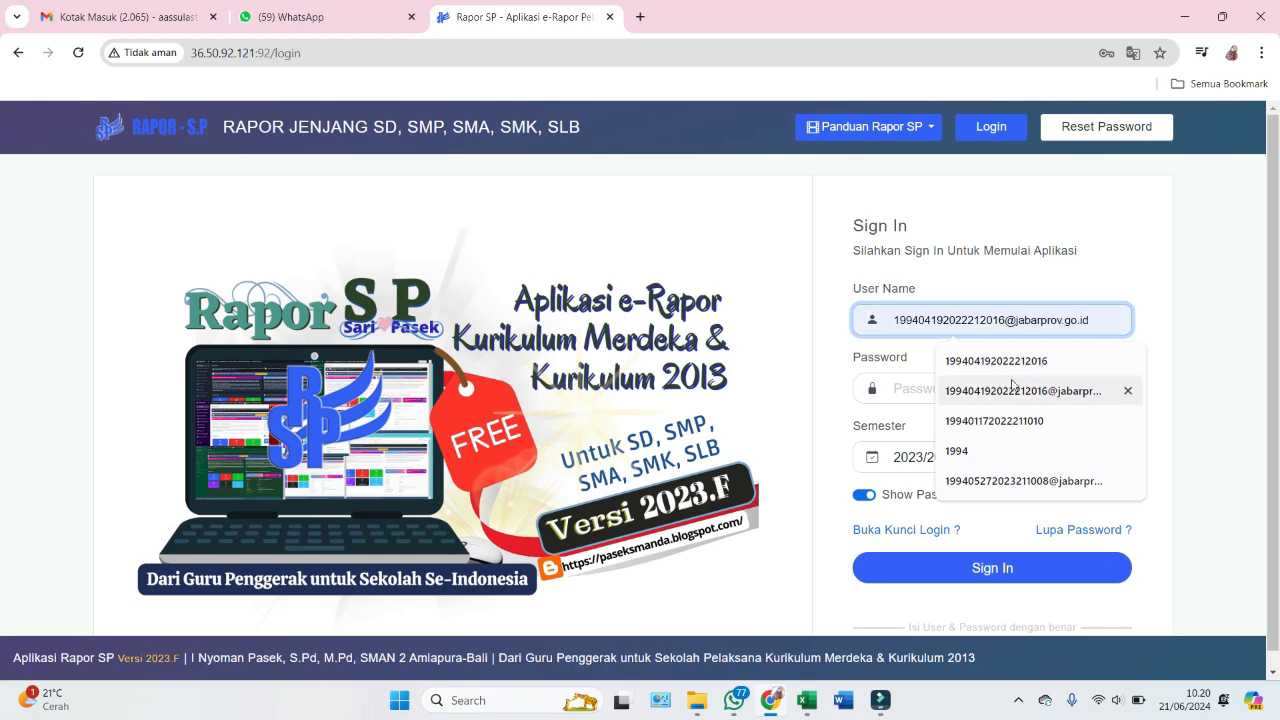
{"action": "left_click", "coordinate": [985, 362]}
{"action": "left_click", "coordinate": [926, 385]}
{"action": "type", "text": "•"}
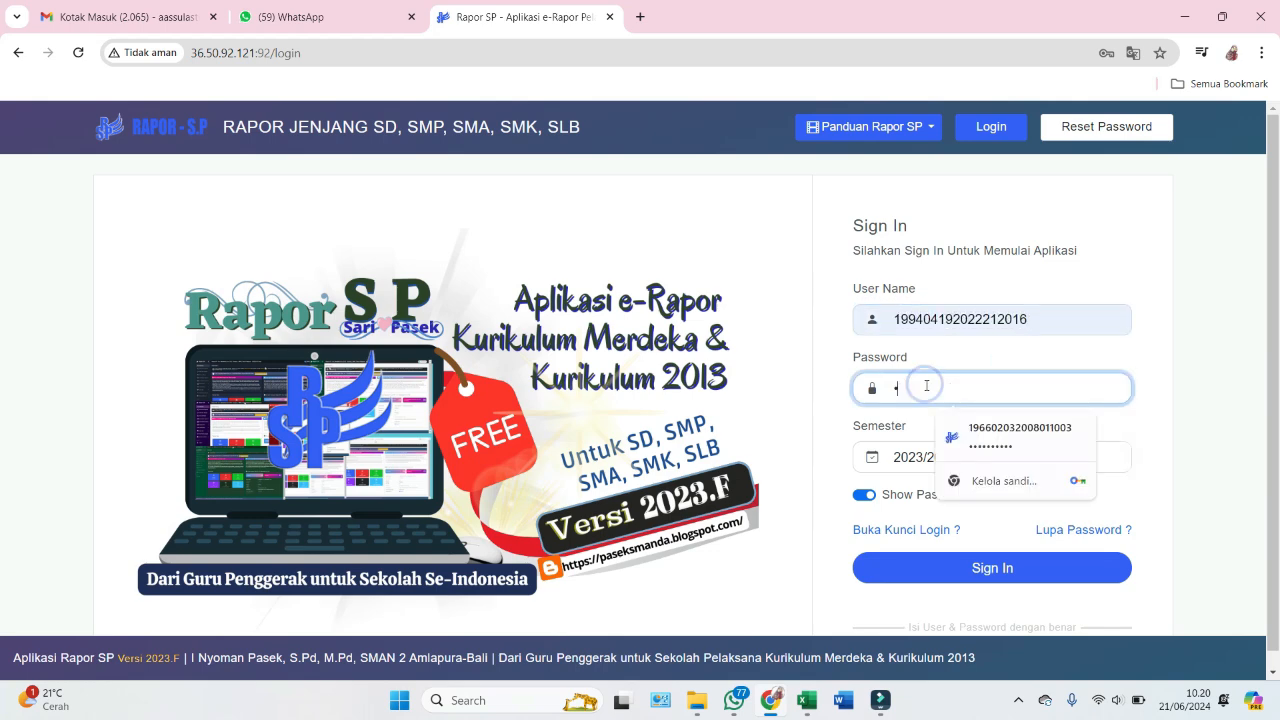
{"action": "type", "text": "•••••••••"}
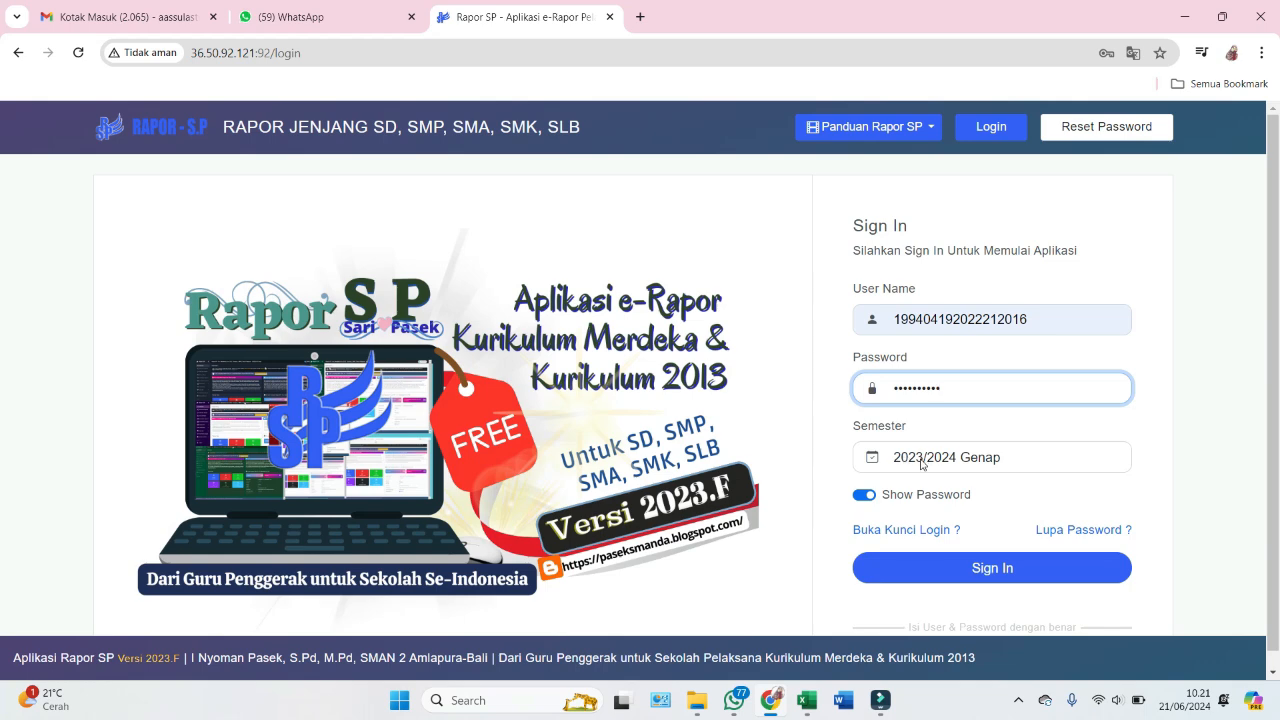
{"action": "left_click", "coordinate": [965, 466]}
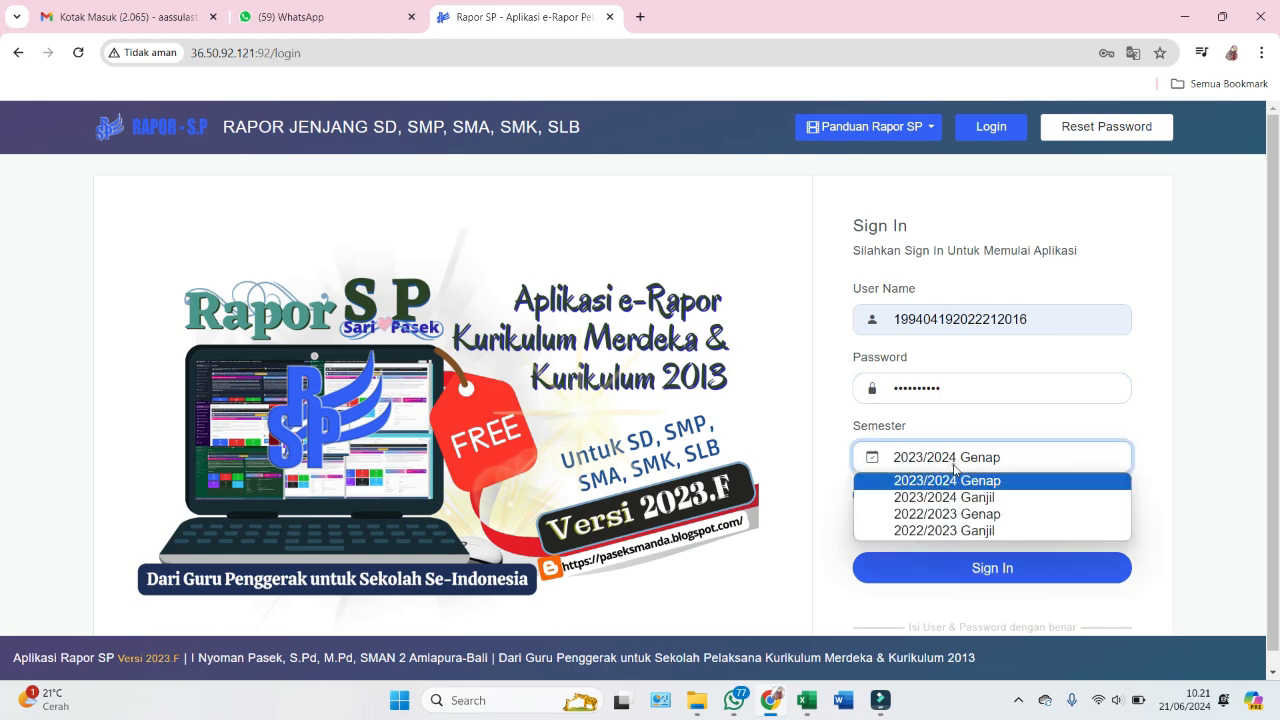
{"action": "left_click", "coordinate": [958, 472]}
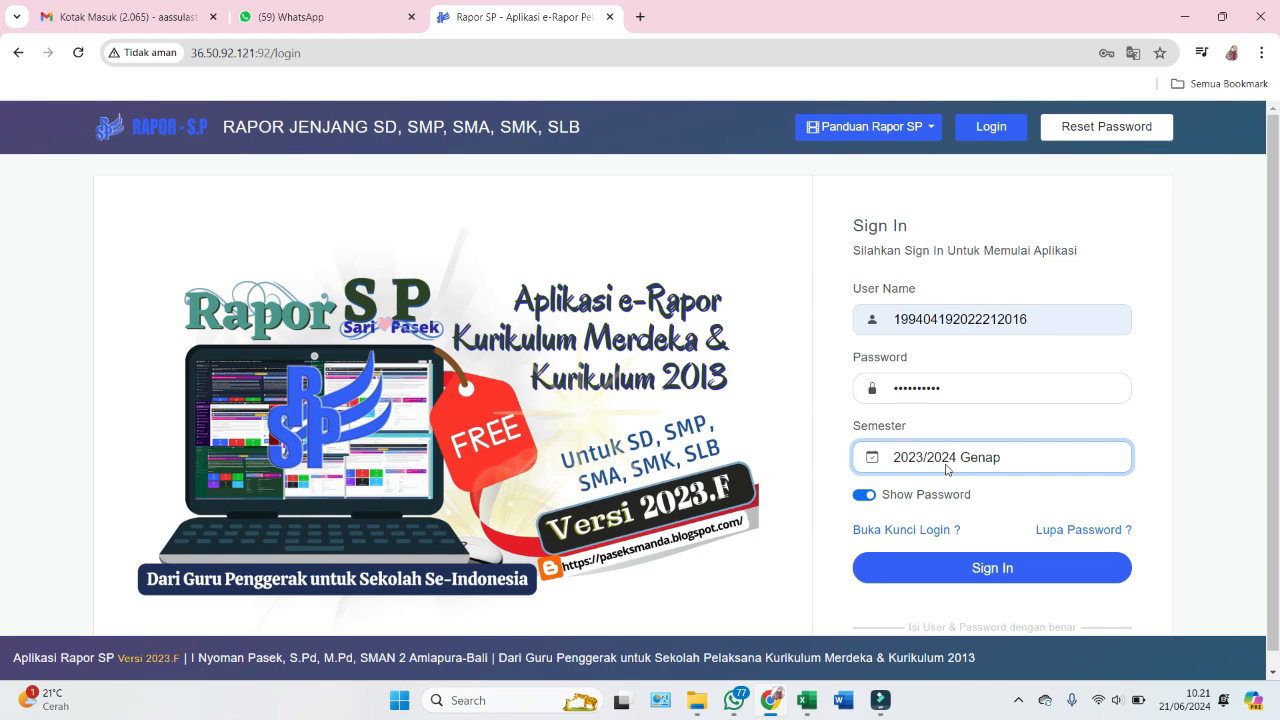
{"action": "left_click", "coordinate": [981, 570]}
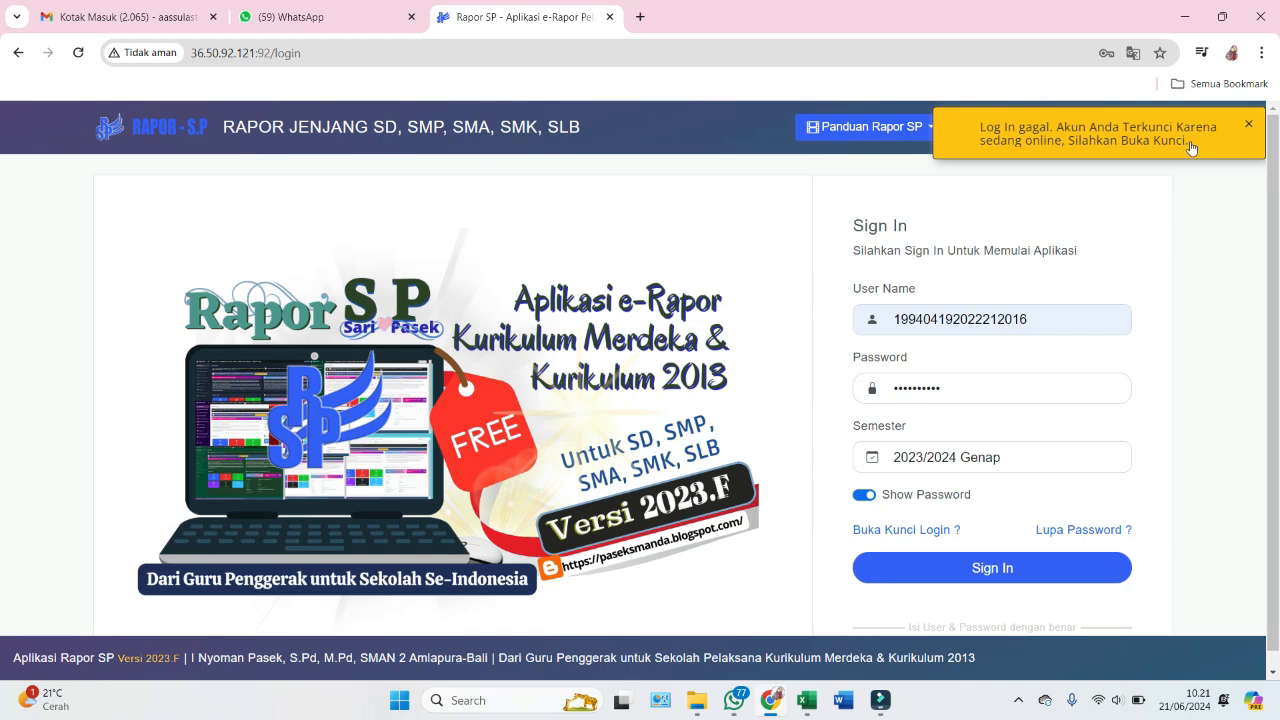
- Dismiss the locked-account warning, sign in again, and save the password in Chrome
{"action": "left_click", "coordinate": [1250, 123]}
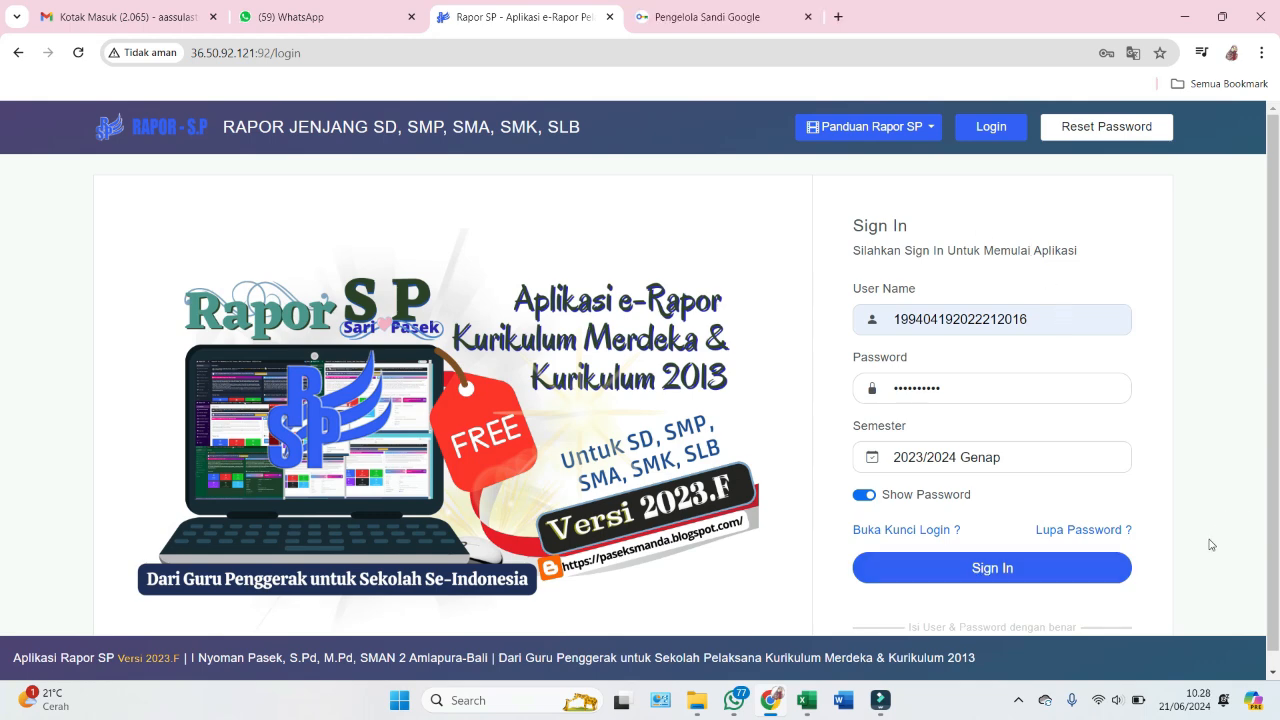
{"action": "left_click", "coordinate": [985, 568]}
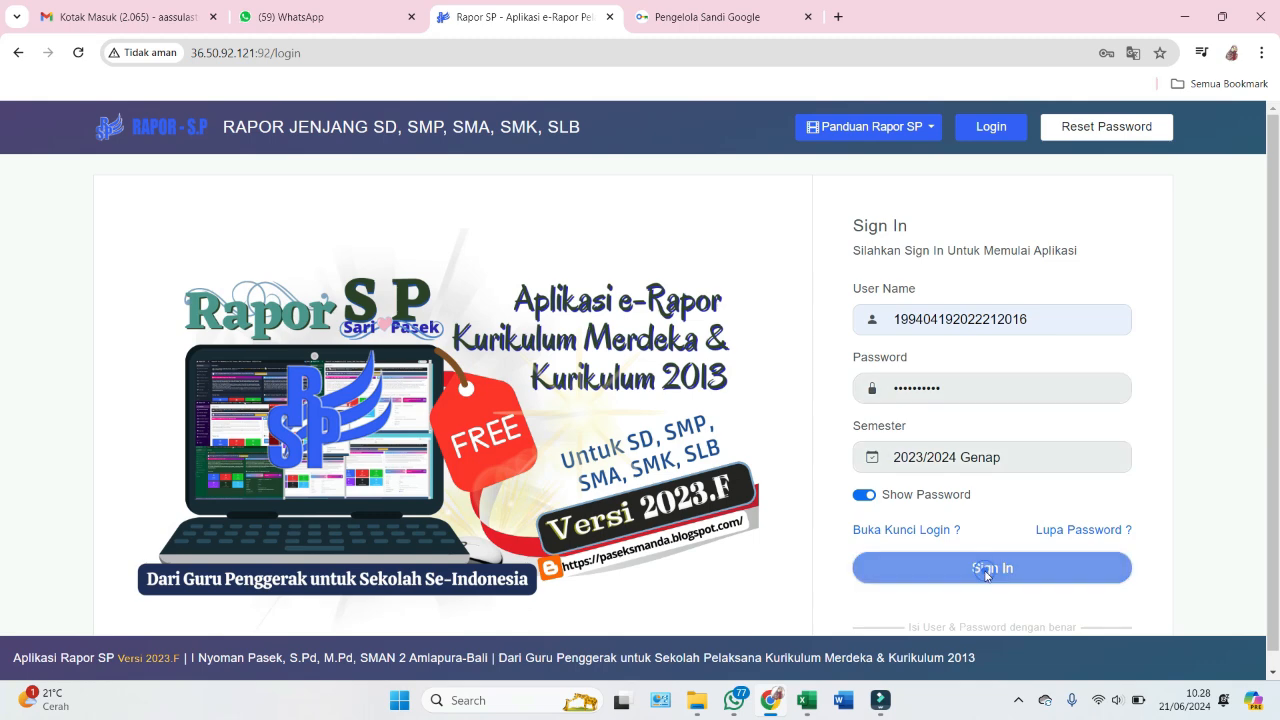
{"action": "left_click", "coordinate": [1023, 313]}
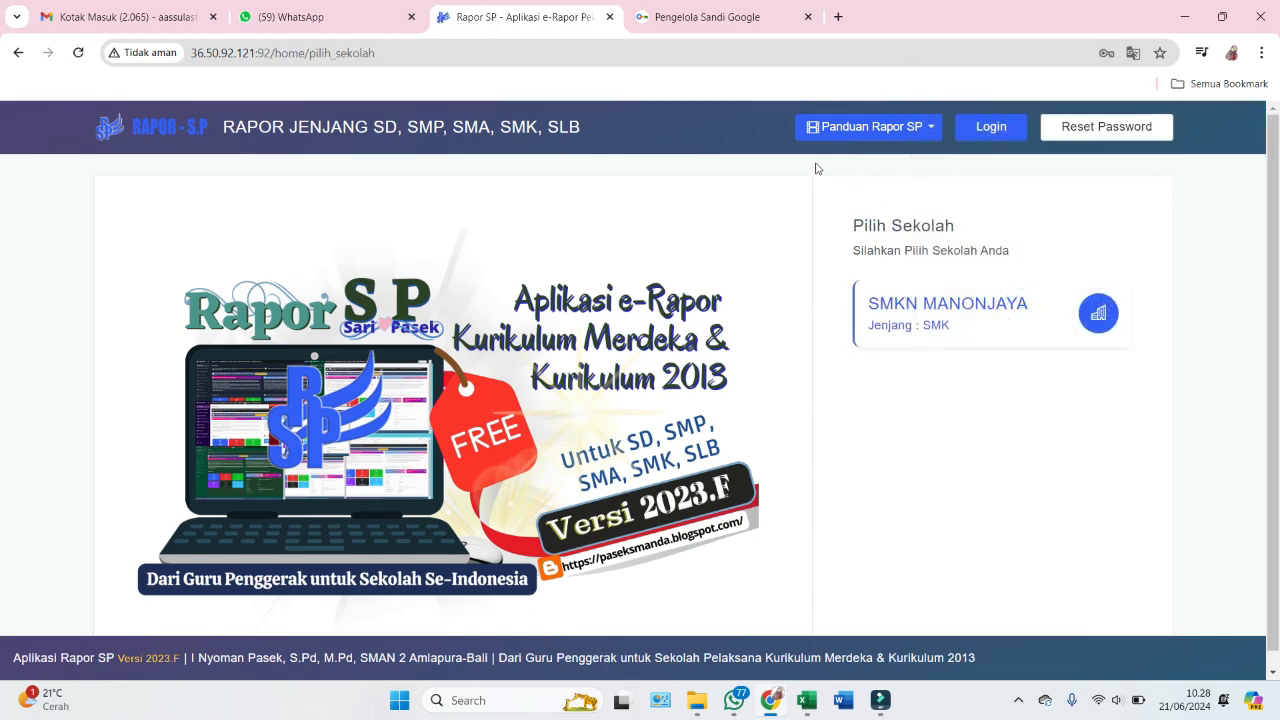
- Enter SMKN MANONJAYA, close the guide video notice, and go to Target Capaian TP
{"action": "left_click", "coordinate": [905, 312]}
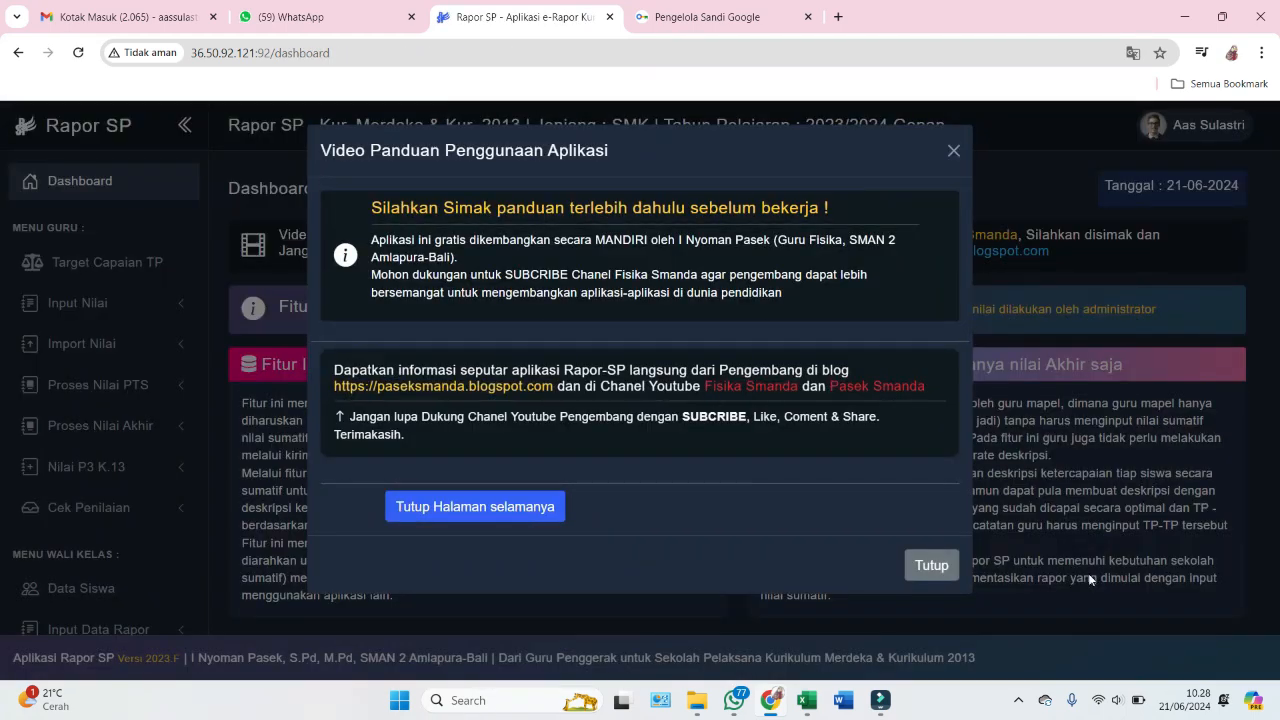
{"action": "left_click", "coordinate": [931, 565]}
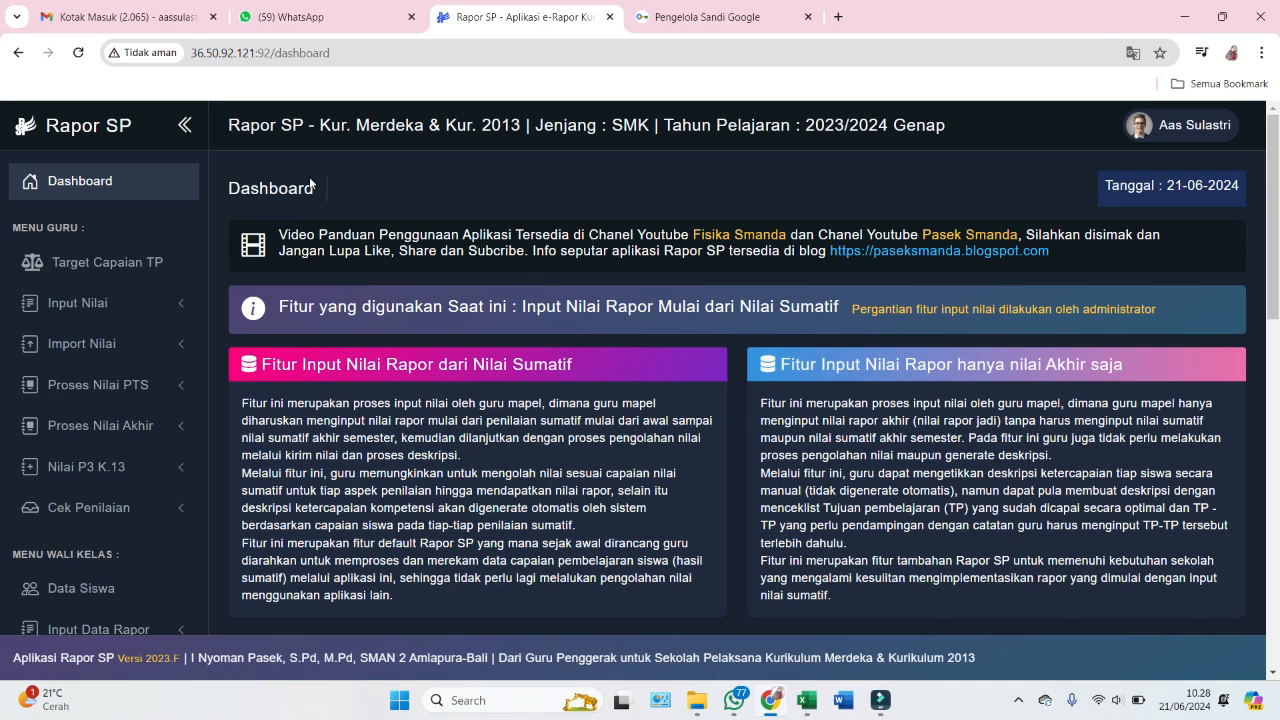
{"action": "left_click", "coordinate": [112, 265]}
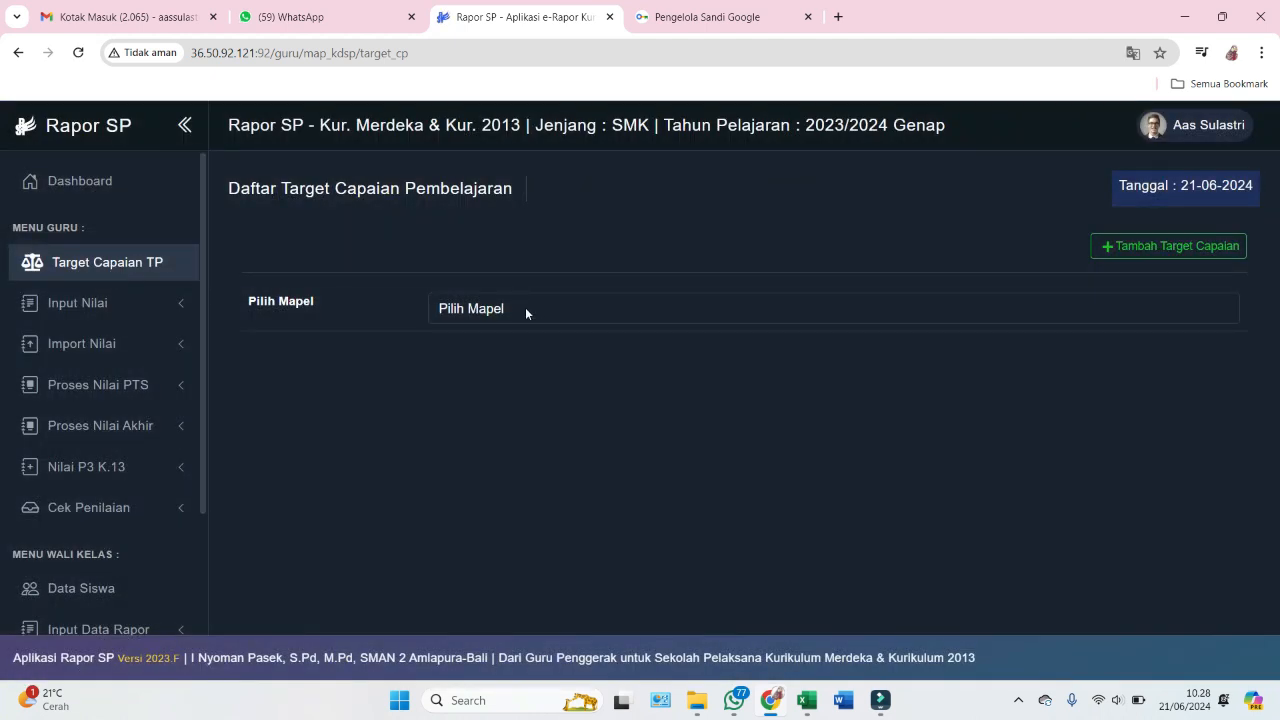
- Choose Informatika in Pilih Mapel and browse its grade 10 semester 2 targets
{"action": "left_click", "coordinate": [525, 311]}
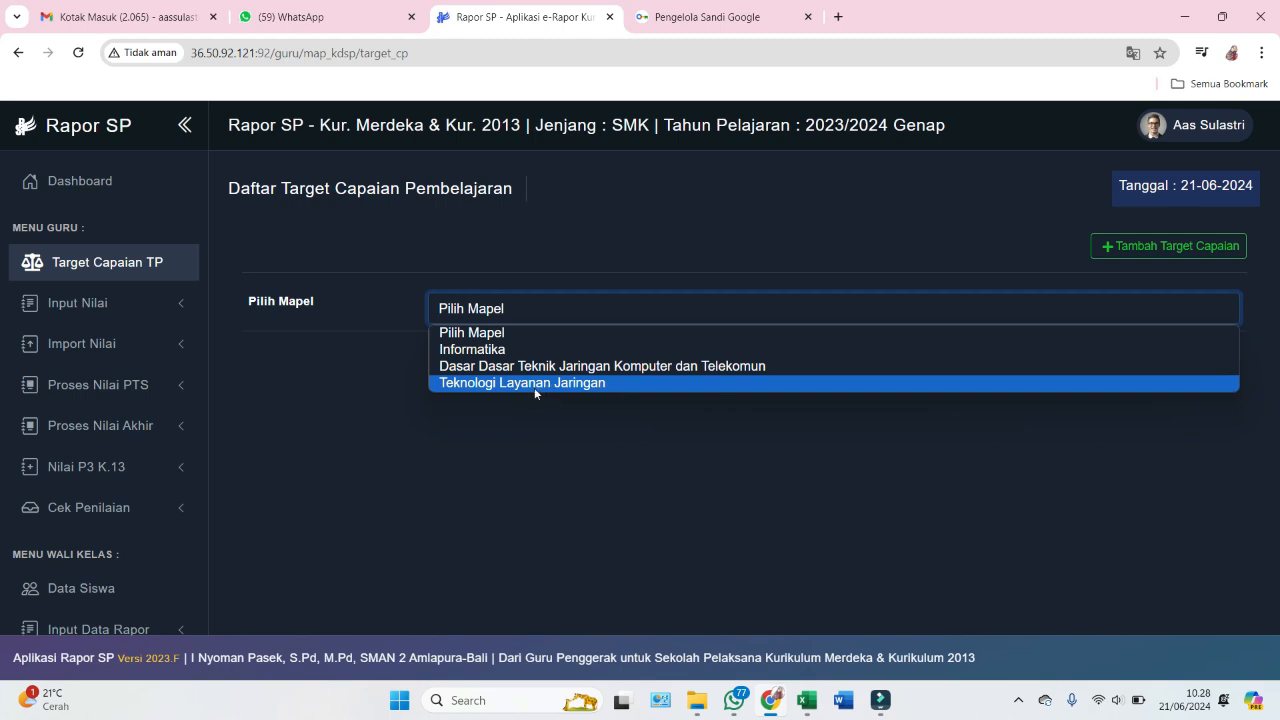
{"action": "left_click", "coordinate": [538, 416]}
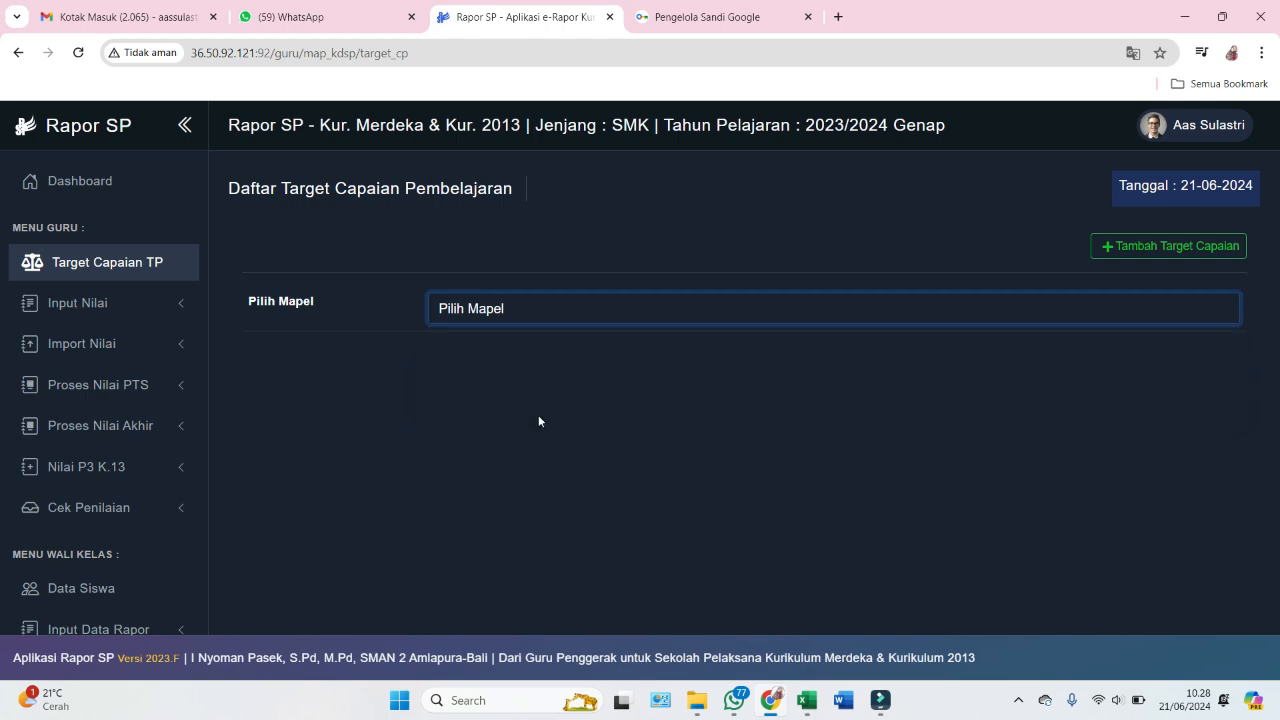
{"action": "left_click", "coordinate": [486, 310]}
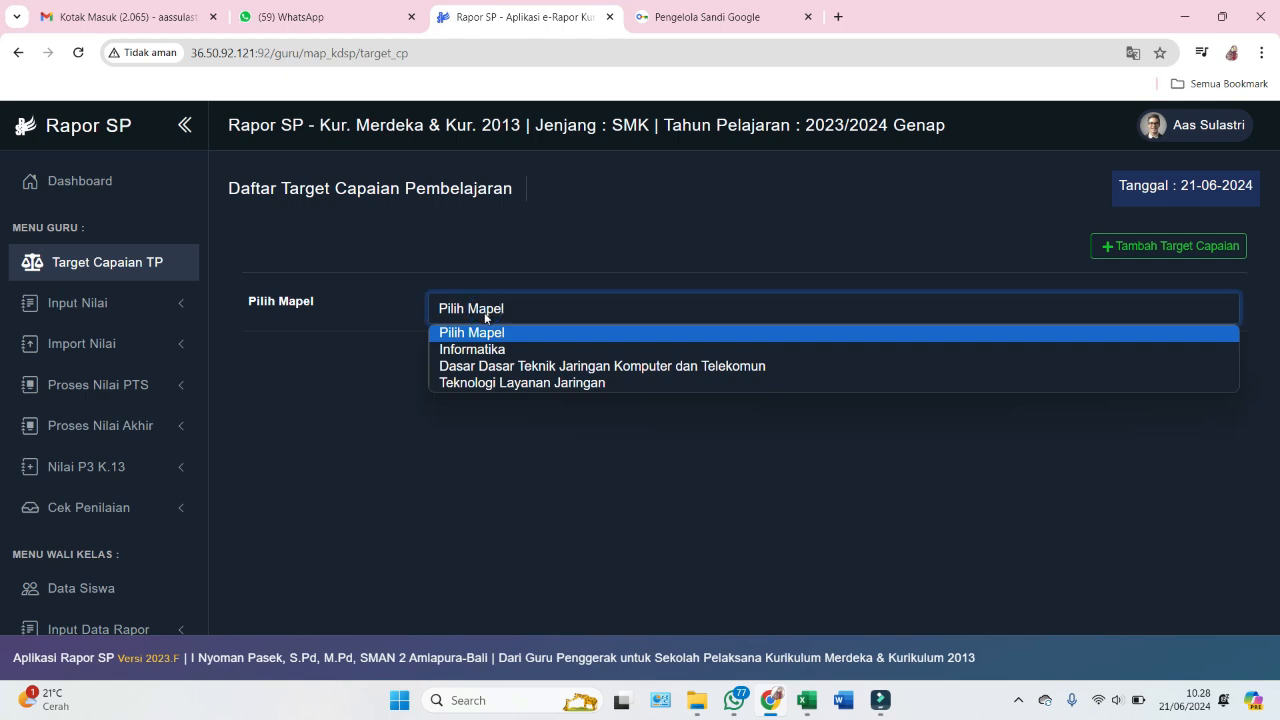
{"action": "left_click", "coordinate": [490, 350]}
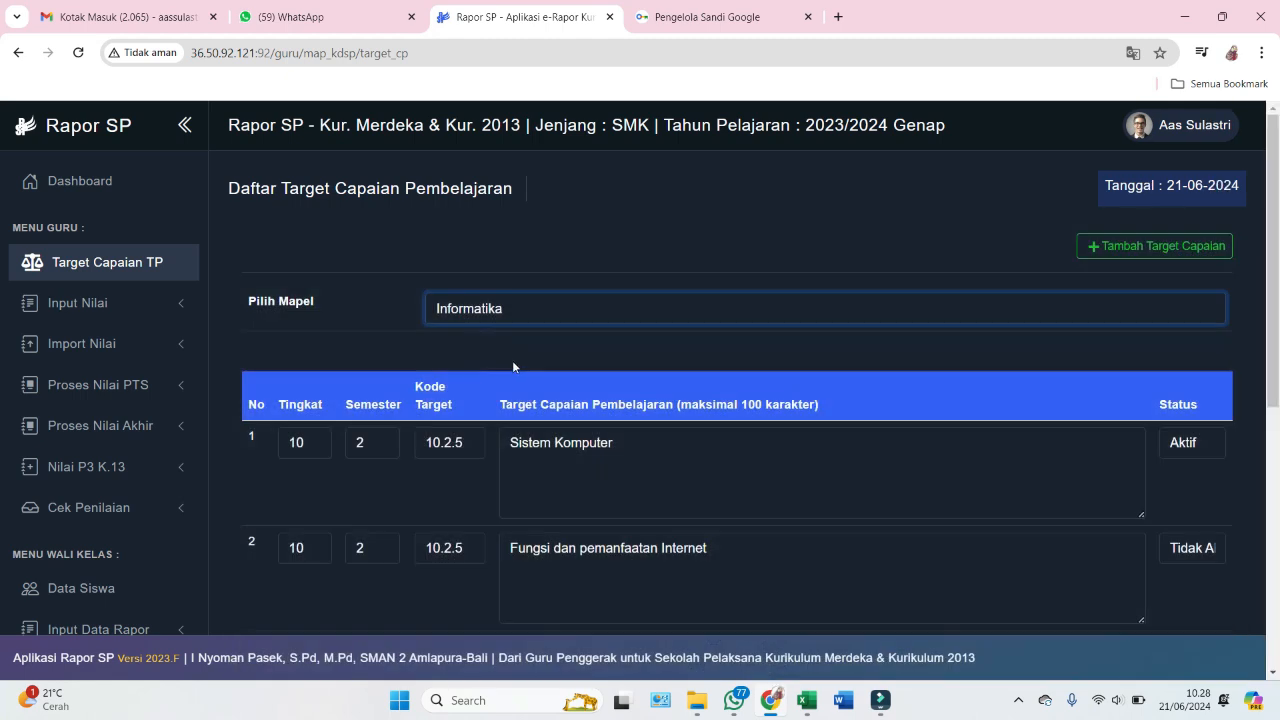
{"action": "scroll", "coordinate": [600, 363], "scroll_direction": "down", "scroll_amount": 2}
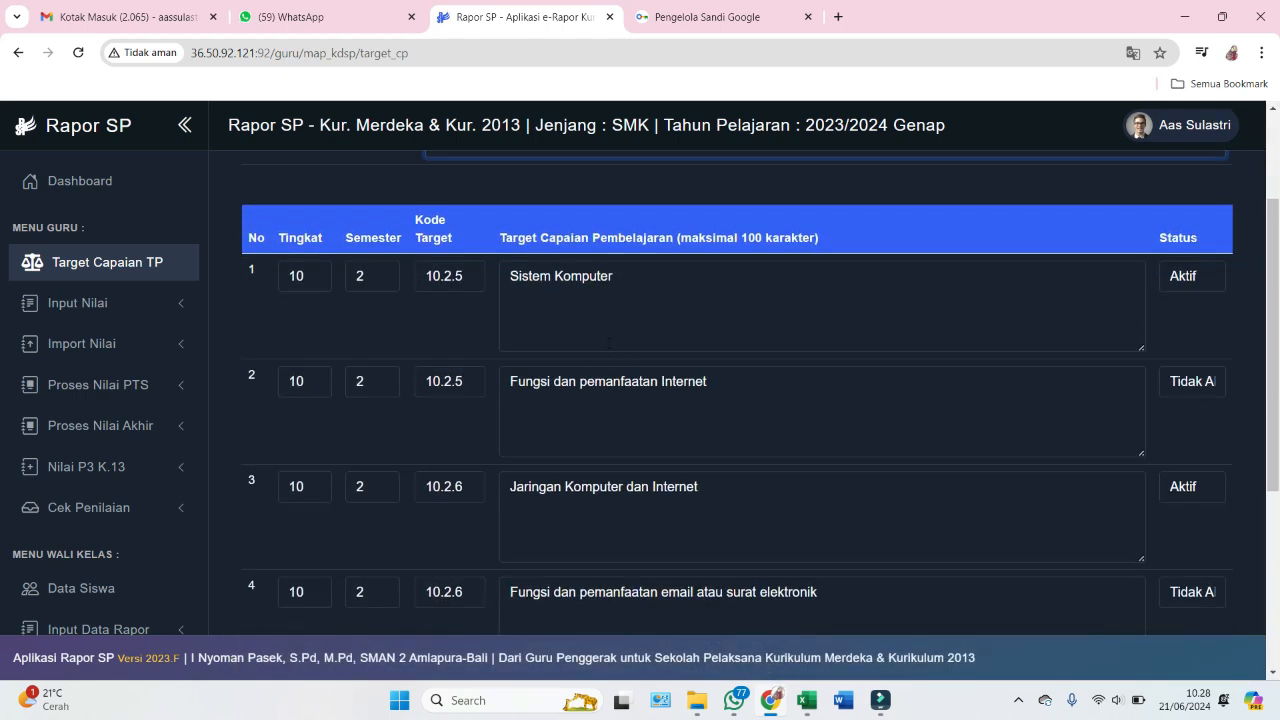
{"action": "scroll", "coordinate": [618, 345], "scroll_direction": "down", "scroll_amount": 3}
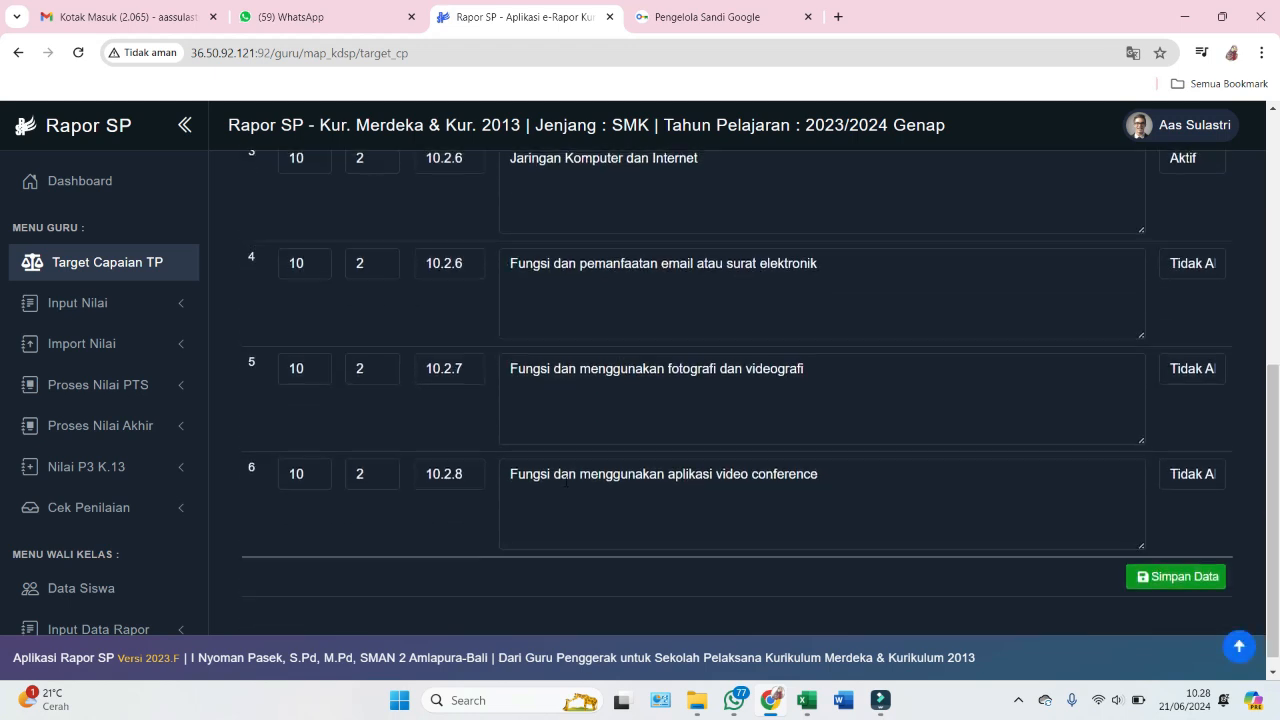
{"action": "scroll", "coordinate": [548, 305], "scroll_direction": "up", "scroll_amount": 3}
{"action": "scroll", "coordinate": [548, 305], "scroll_direction": "up", "scroll_amount": 1}
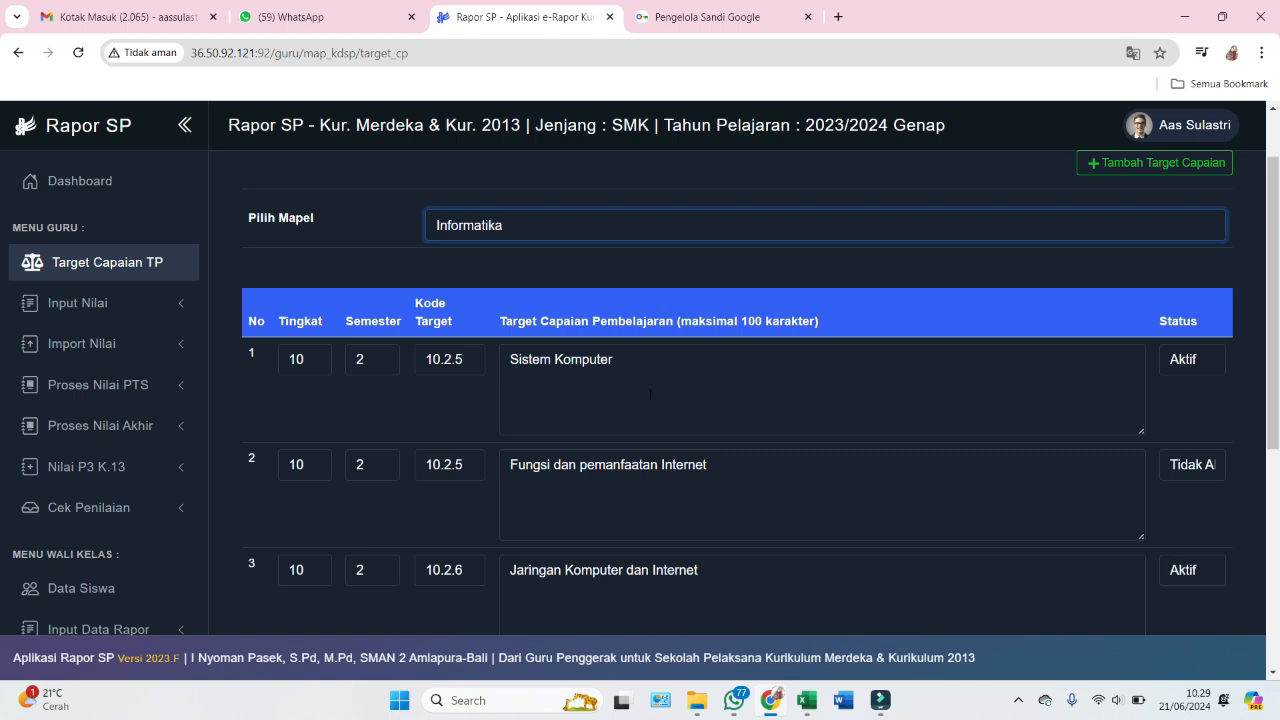
{"action": "scroll", "coordinate": [644, 391], "scroll_direction": "down", "scroll_amount": 1}
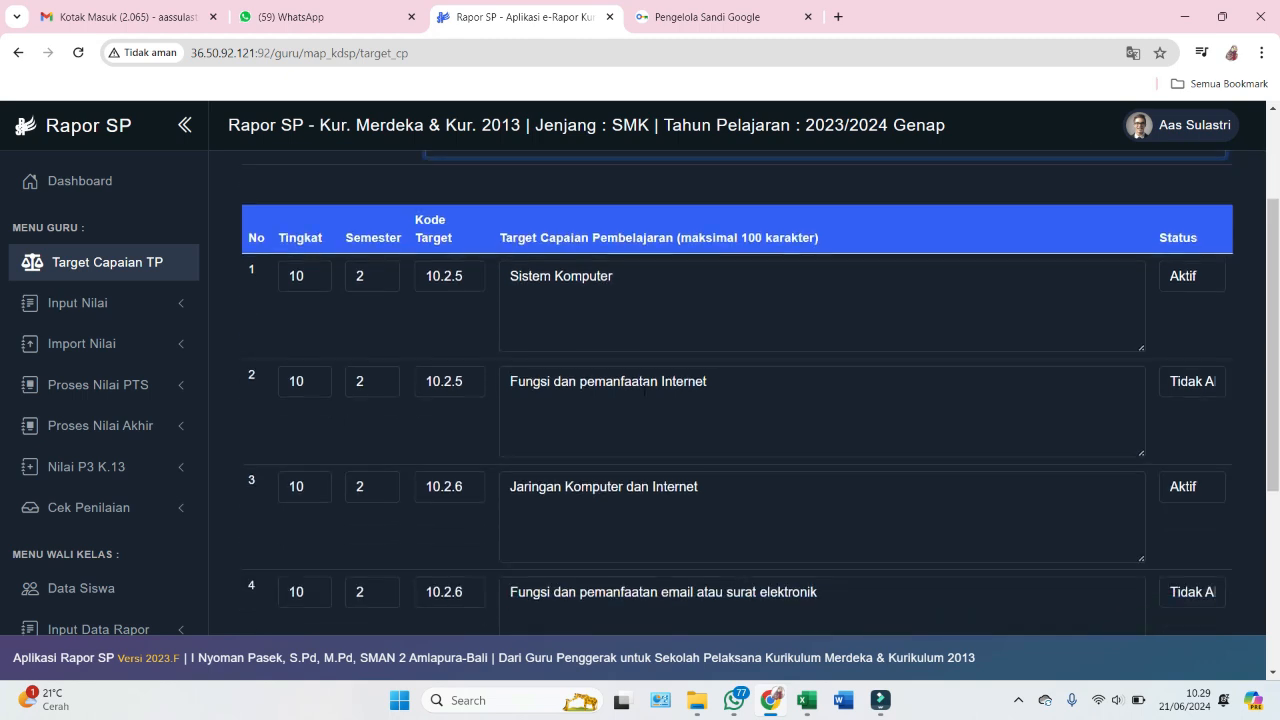
{"action": "scroll", "coordinate": [663, 365], "scroll_direction": "down", "scroll_amount": 3}
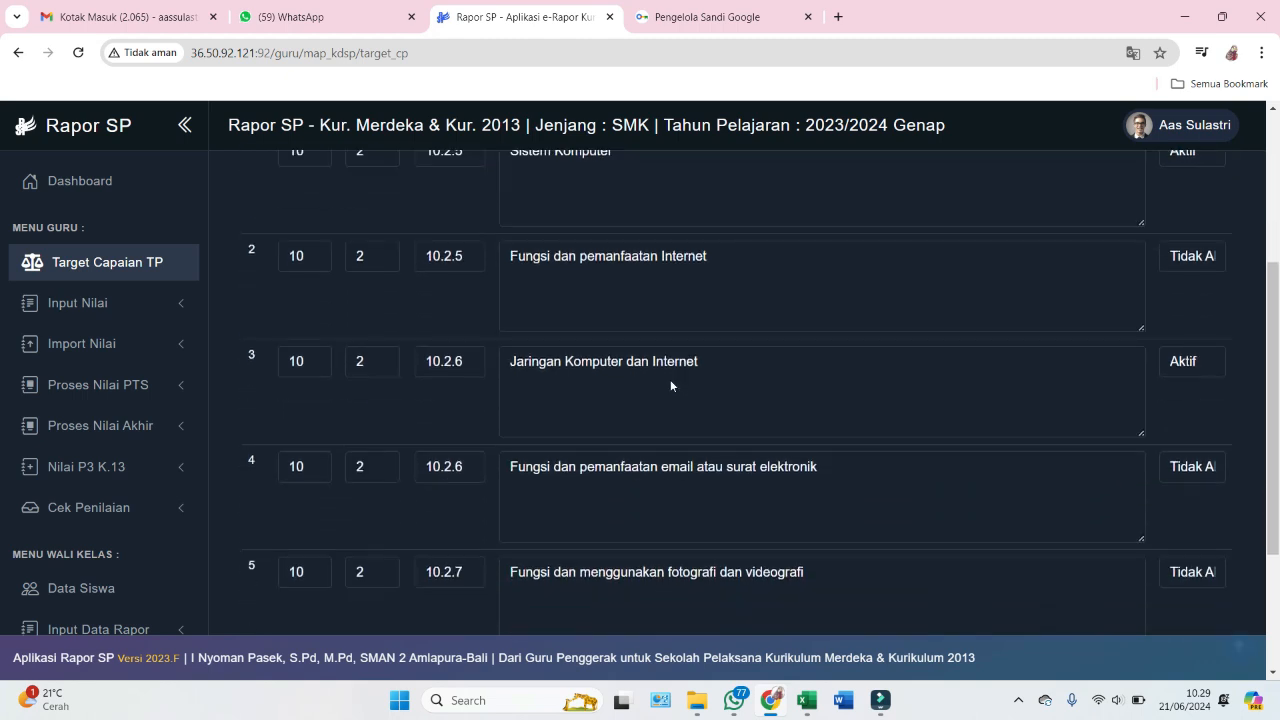
{"action": "scroll", "coordinate": [678, 388], "scroll_direction": "up", "scroll_amount": 5}
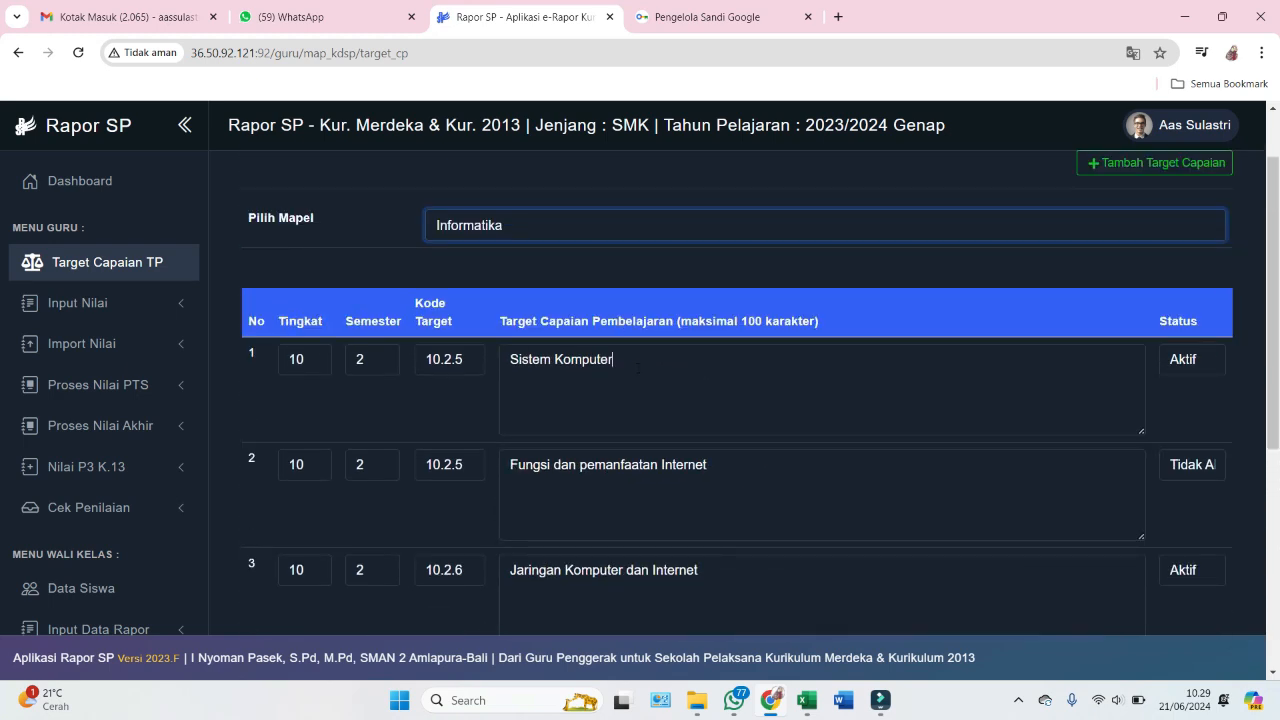
- Inspect the first target 'Sistem Komputer' and its 100-character limit note
{"action": "left_click", "coordinate": [636, 366]}
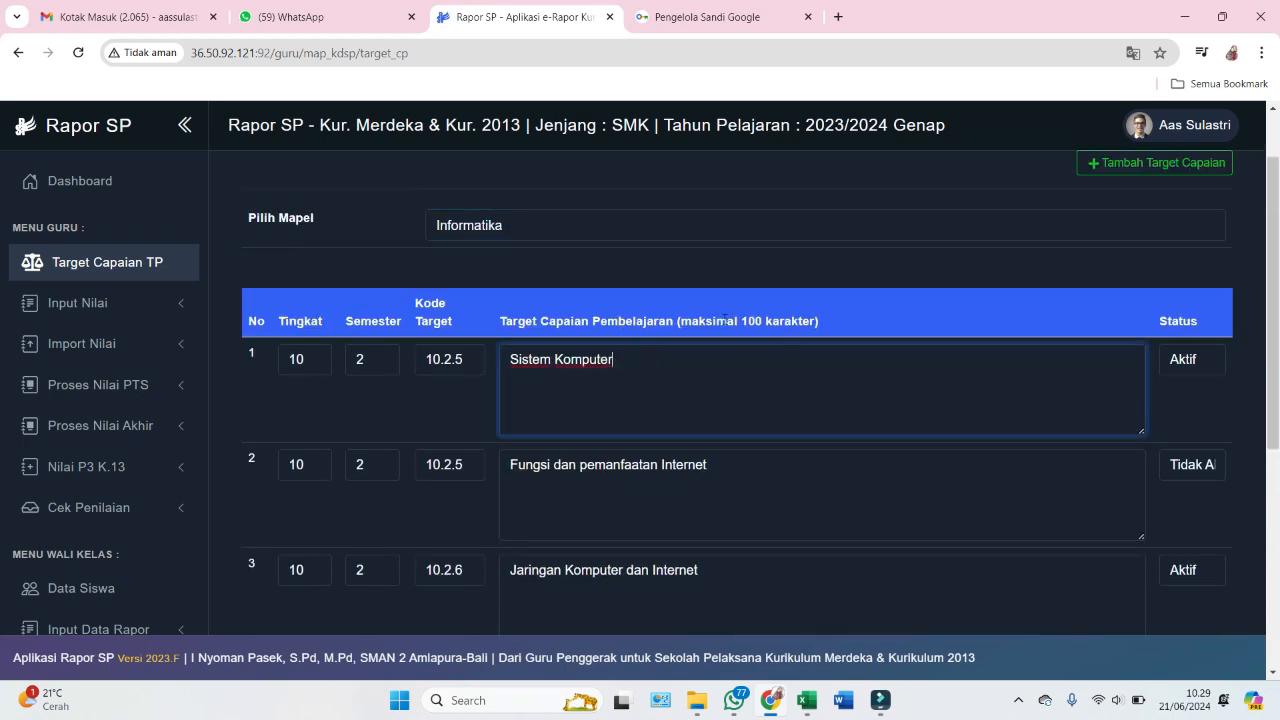
{"action": "left_click_drag", "start_coordinate": [741, 323], "coordinate": [815, 326]}
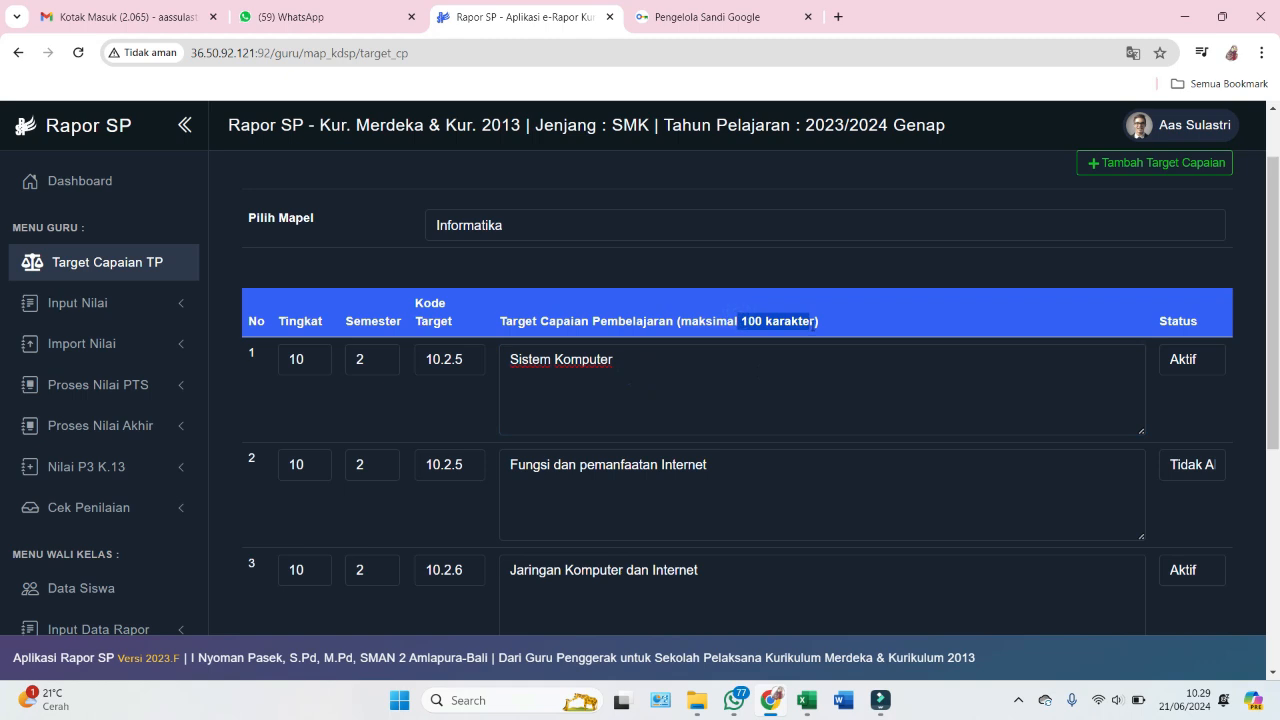
{"action": "left_click", "coordinate": [756, 408]}
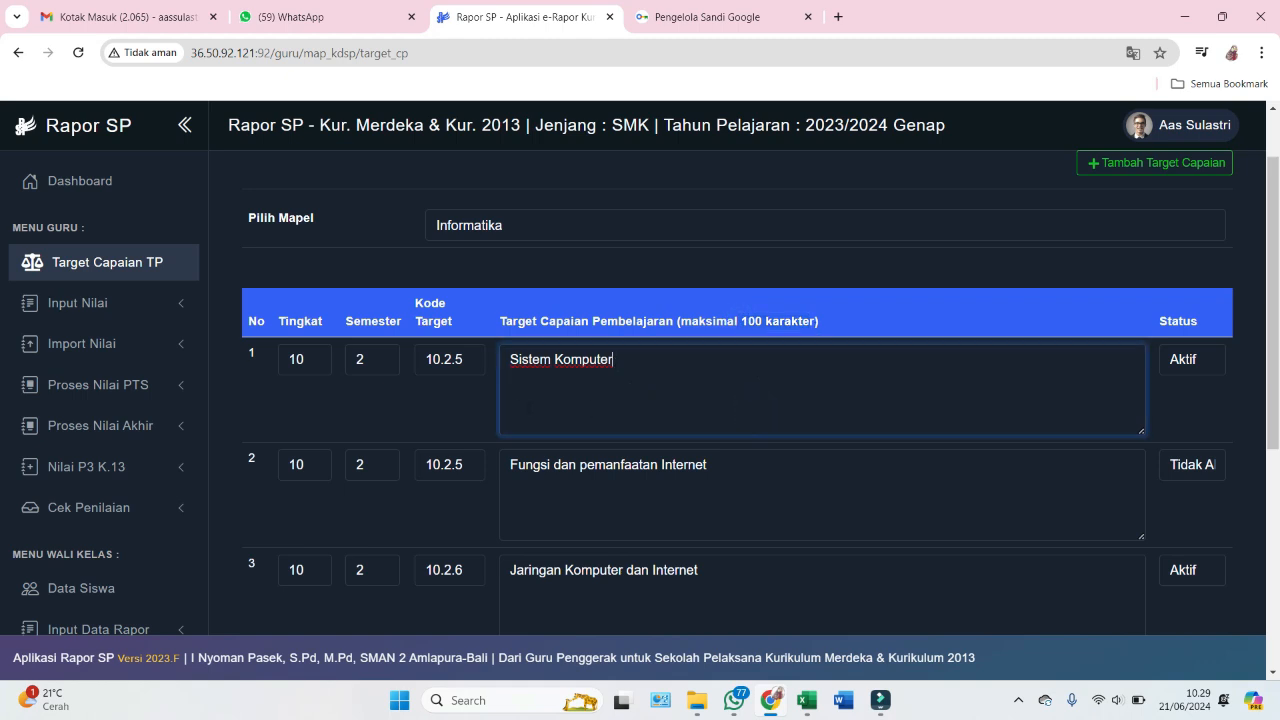
{"action": "left_click", "coordinate": [470, 395]}
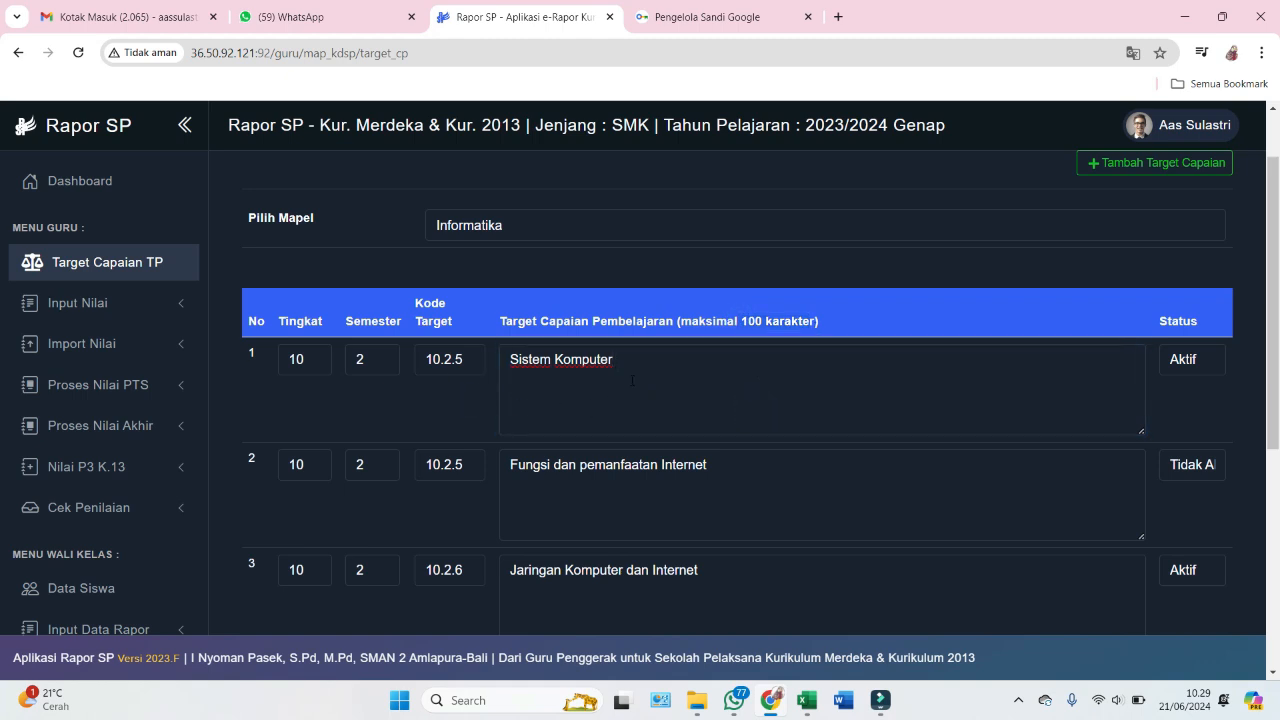
{"action": "scroll", "coordinate": [589, 387], "scroll_direction": "down", "scroll_amount": 1}
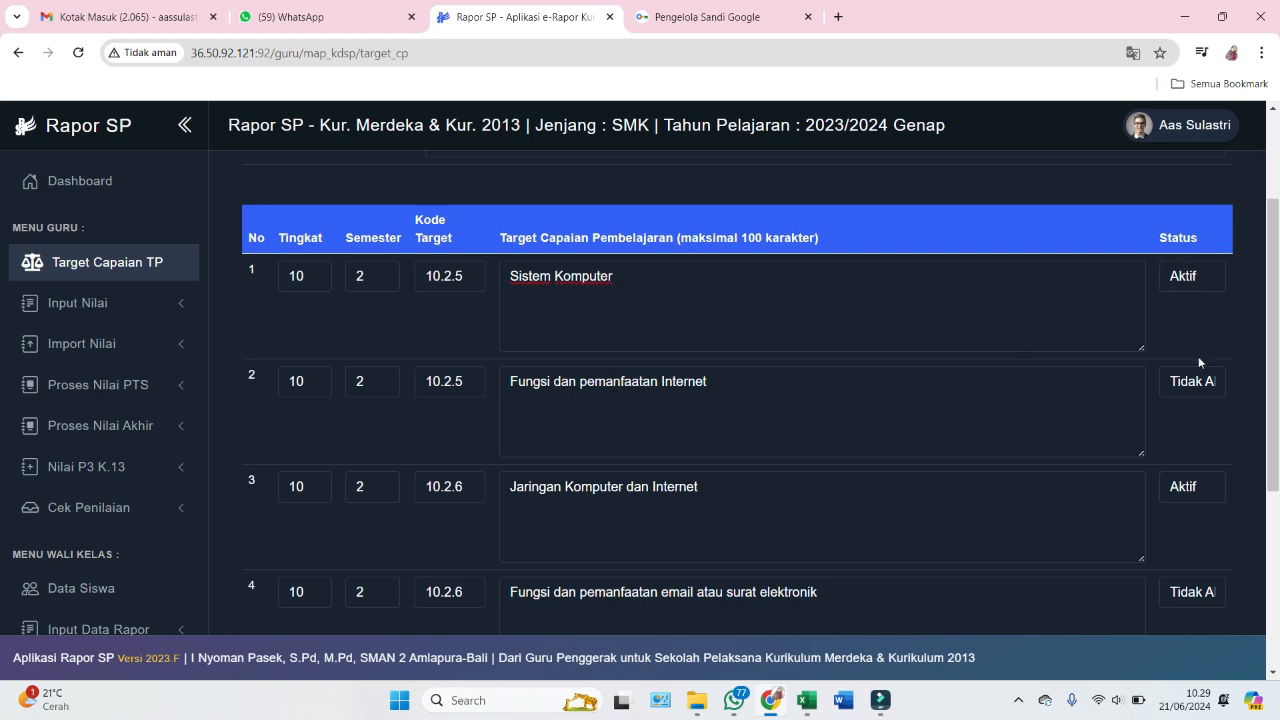
- Set the Status of target rows 2, 5 and 6 to Aktif
{"action": "left_click", "coordinate": [1200, 381]}
{"action": "left_click", "coordinate": [1205, 408]}
{"action": "scroll", "coordinate": [1207, 352], "scroll_direction": "down", "scroll_amount": 2}
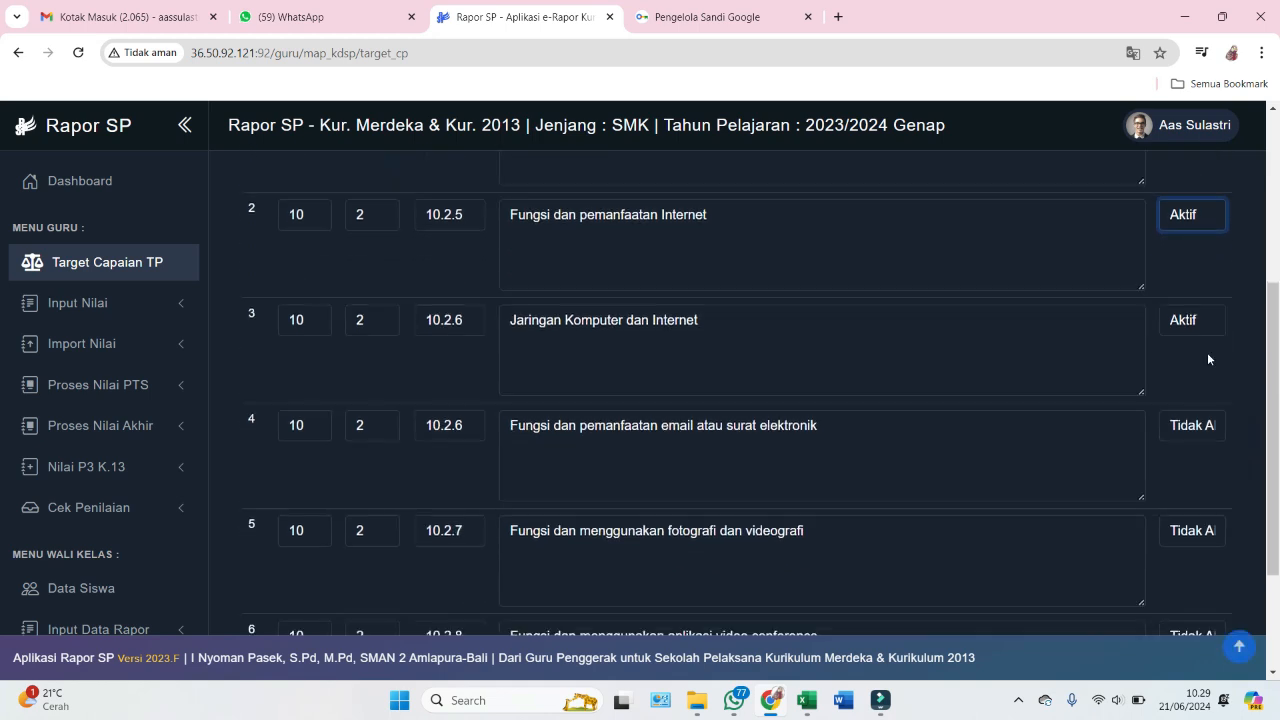
{"action": "left_click", "coordinate": [1205, 428]}
{"action": "left_click", "coordinate": [1196, 455]}
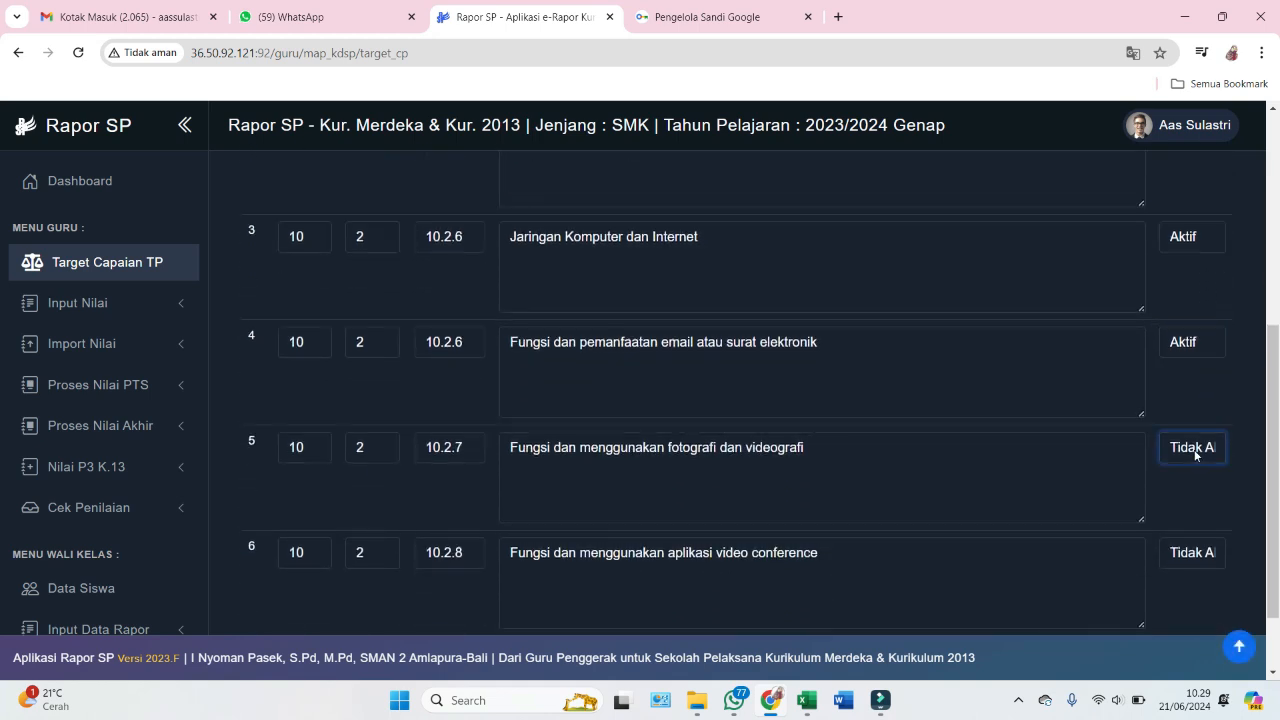
{"action": "left_click", "coordinate": [1181, 482]}
{"action": "scroll", "coordinate": [1183, 485], "scroll_direction": "down", "scroll_amount": 1}
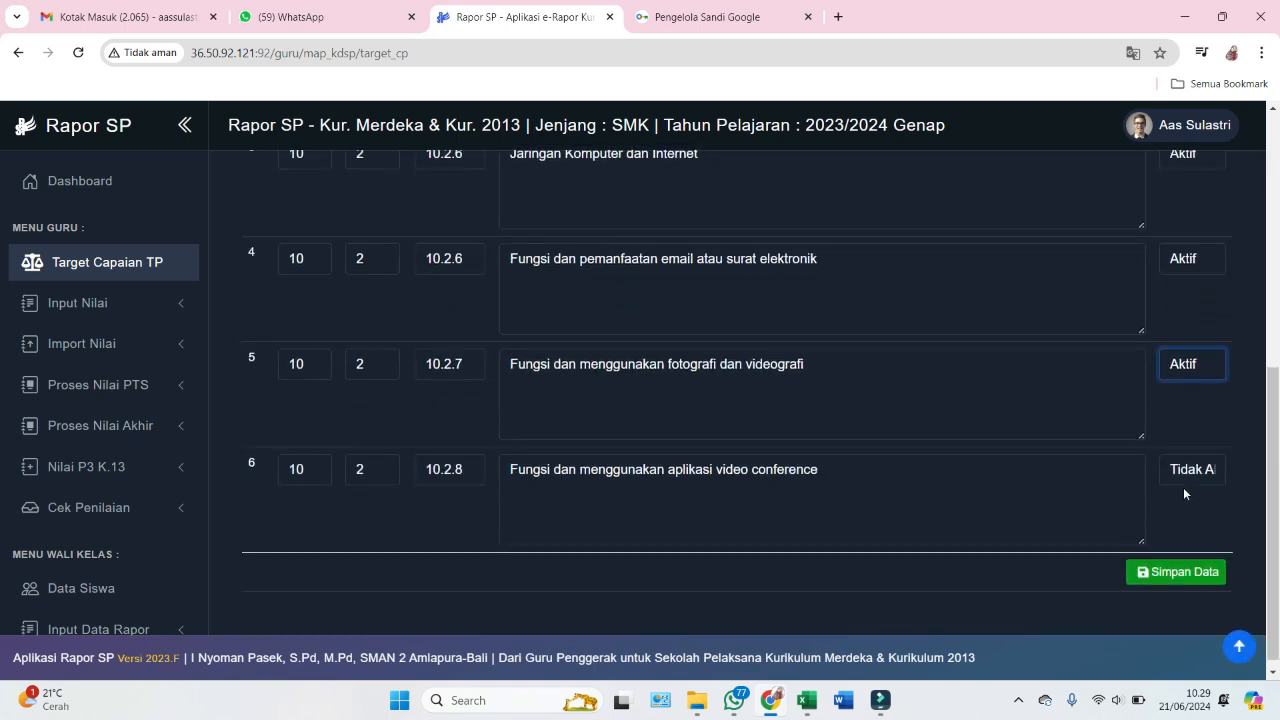
{"action": "left_click", "coordinate": [1183, 474]}
{"action": "left_click", "coordinate": [1185, 493]}
{"action": "scroll", "coordinate": [991, 442], "scroll_direction": "up", "scroll_amount": 1}
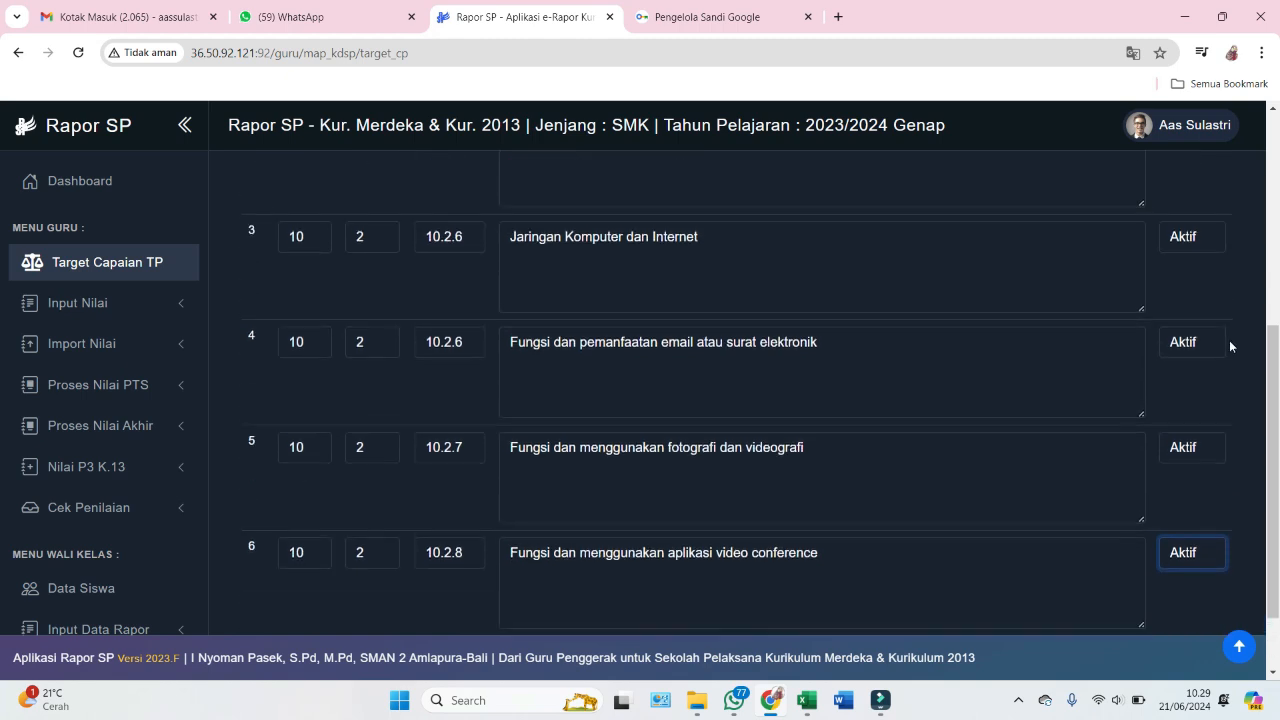
{"action": "left_click", "coordinate": [1232, 382]}
- Review the target list and save it, getting 'Berhasil Menyimpan Data'
{"action": "scroll", "coordinate": [1156, 311], "scroll_direction": "up", "scroll_amount": 3}
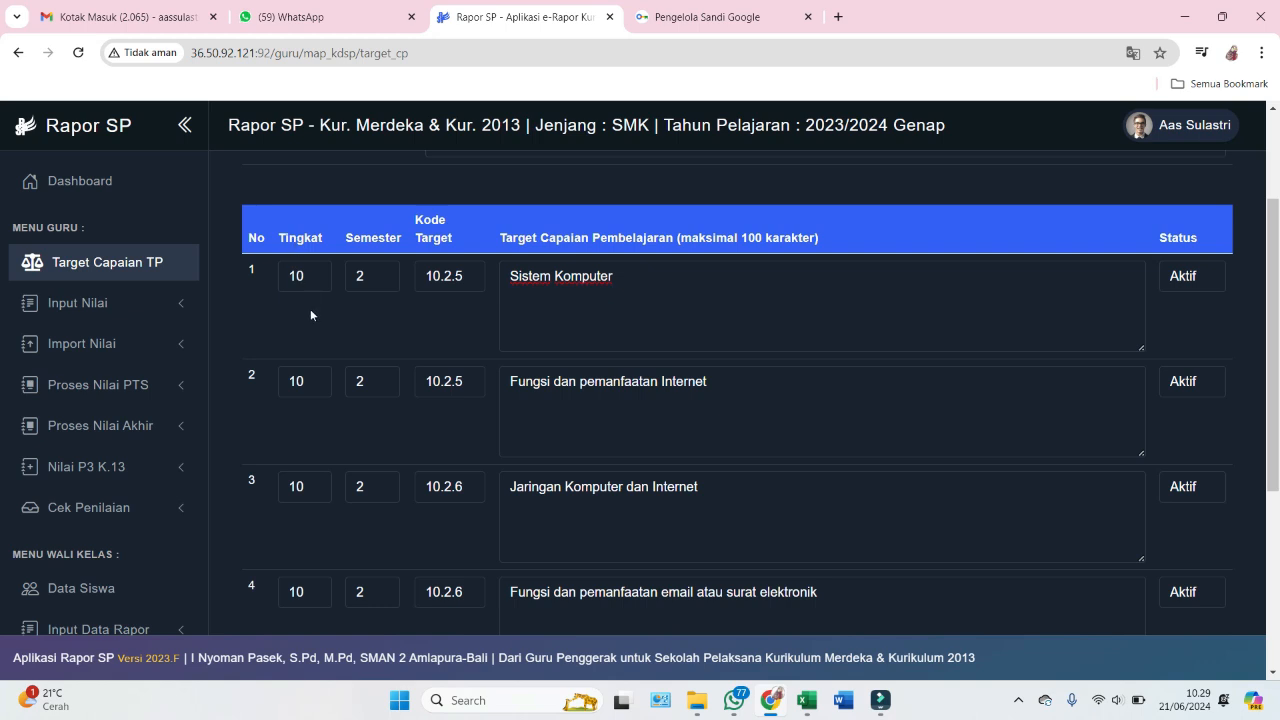
{"action": "scroll", "coordinate": [470, 420], "scroll_direction": "down", "scroll_amount": 4}
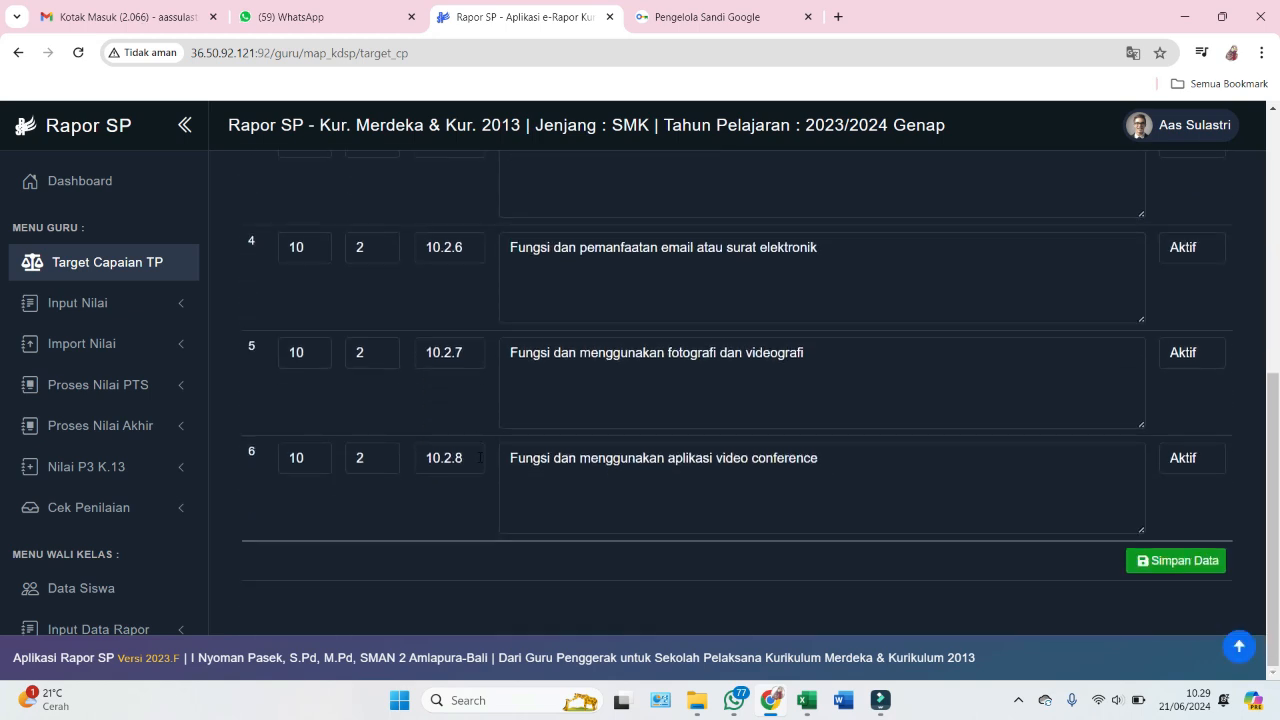
{"action": "scroll", "coordinate": [592, 470], "scroll_direction": "up", "scroll_amount": 4}
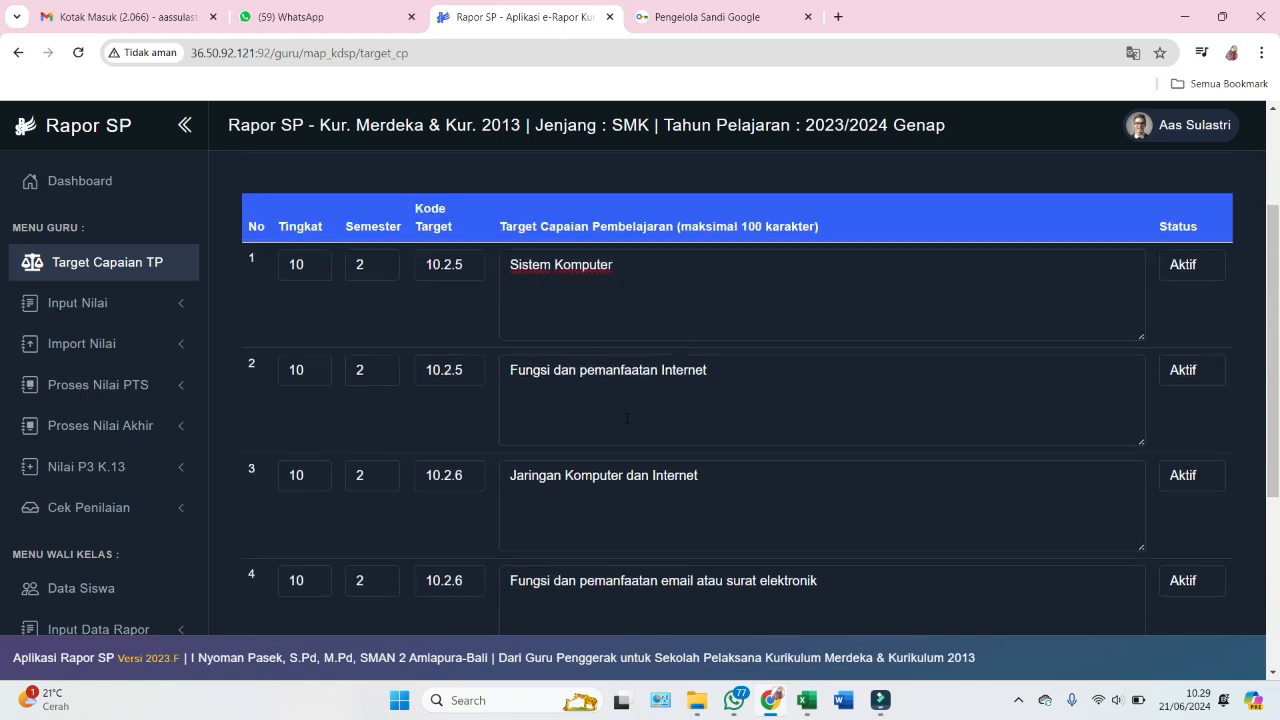
{"action": "scroll", "coordinate": [627, 418], "scroll_direction": "down", "scroll_amount": 3}
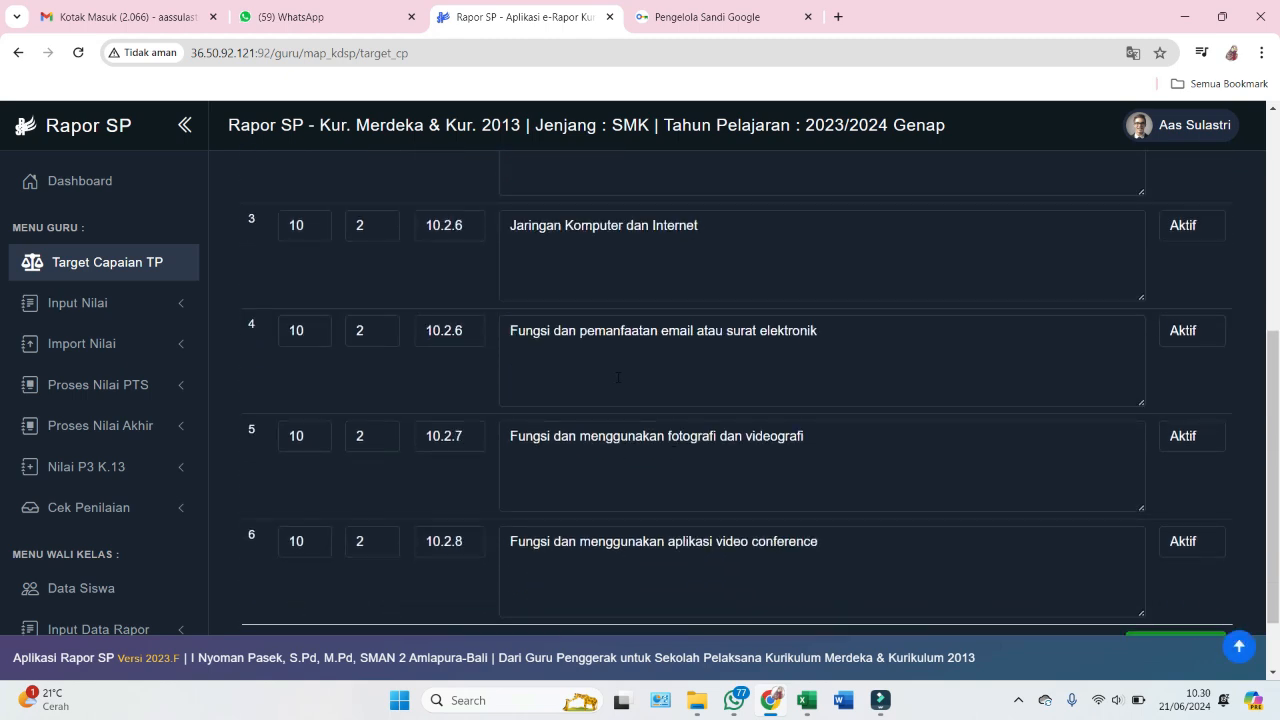
{"action": "scroll", "coordinate": [771, 419], "scroll_direction": "up", "scroll_amount": 4}
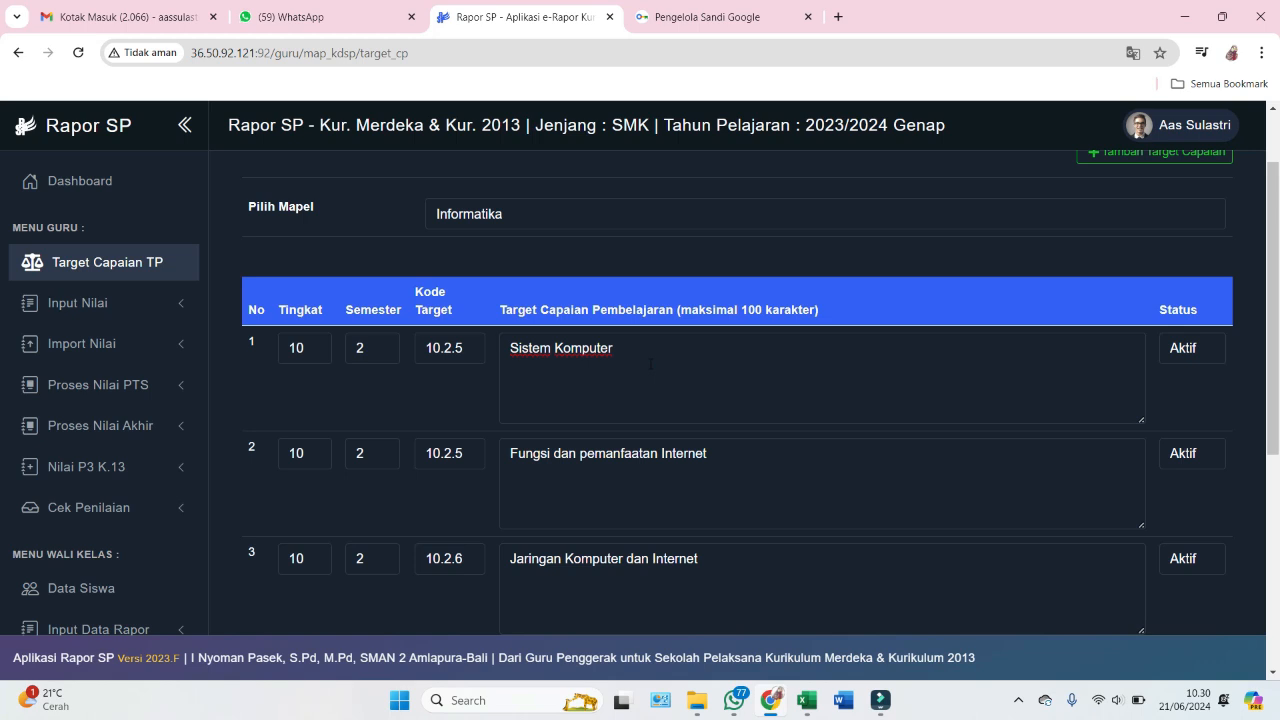
{"action": "scroll", "coordinate": [650, 364], "scroll_direction": "down", "scroll_amount": 3}
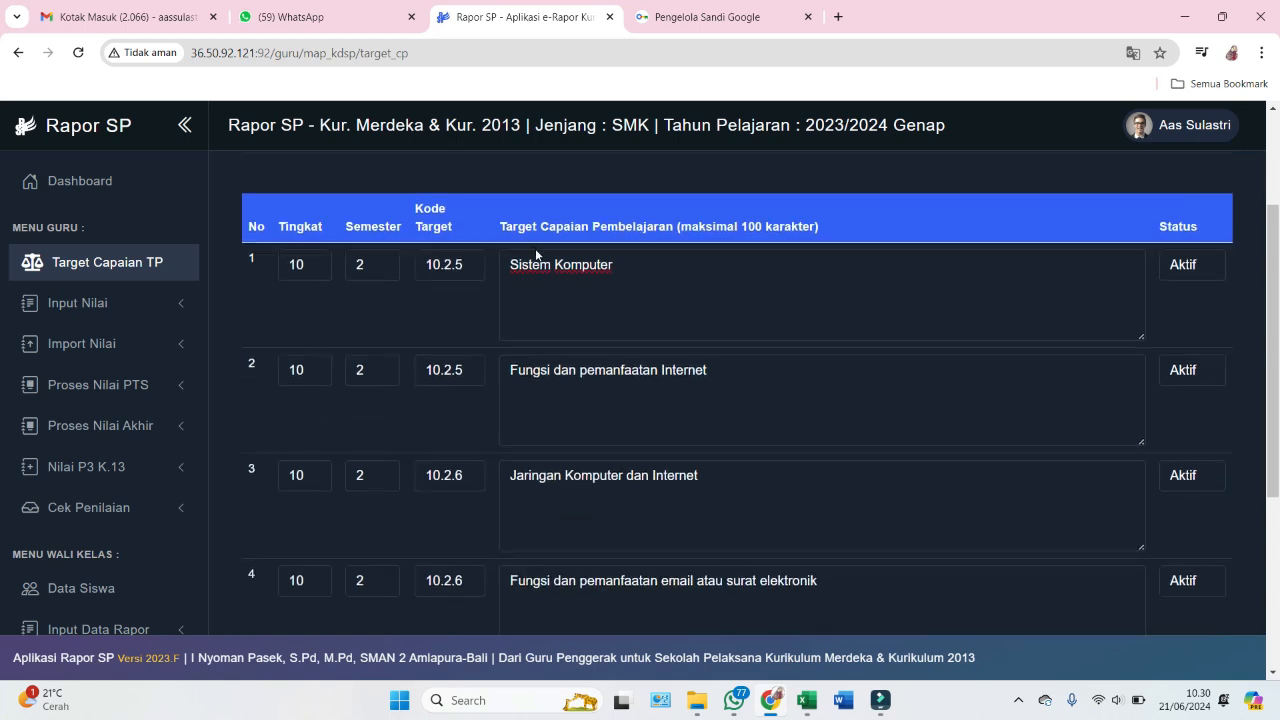
{"action": "scroll", "coordinate": [592, 341], "scroll_direction": "down", "scroll_amount": 1}
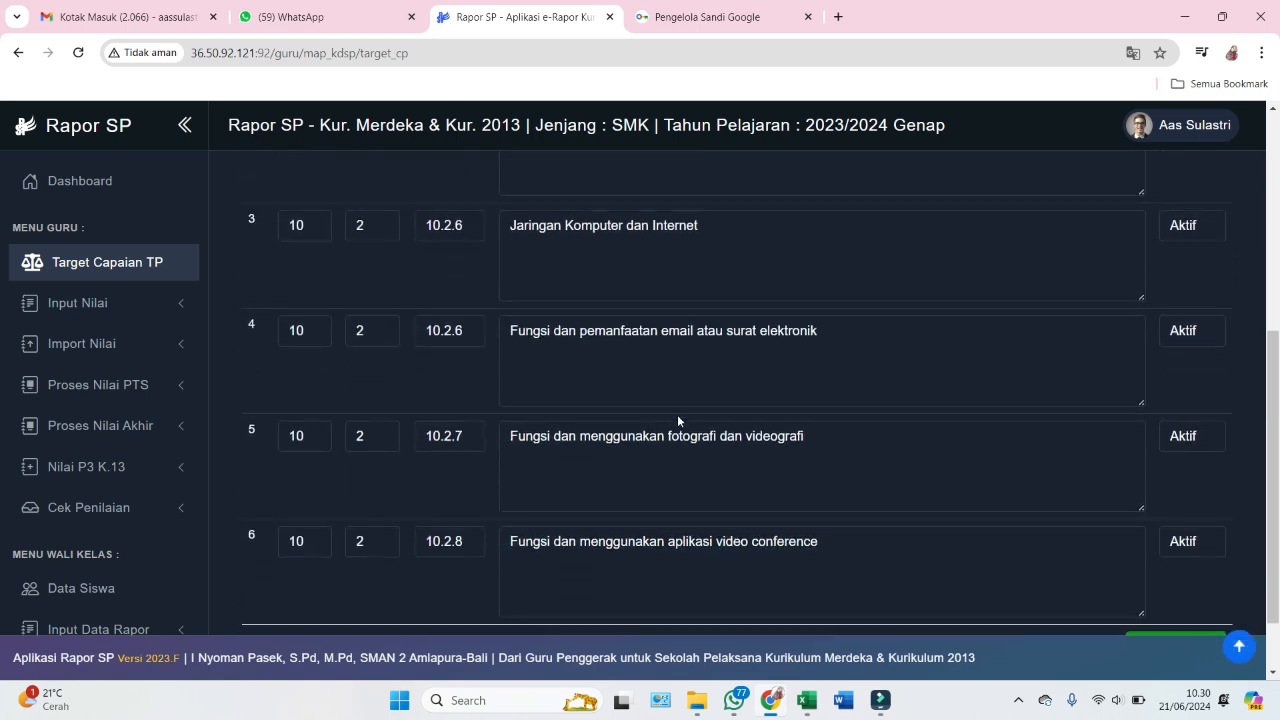
{"action": "scroll", "coordinate": [677, 414], "scroll_direction": "down", "scroll_amount": 1}
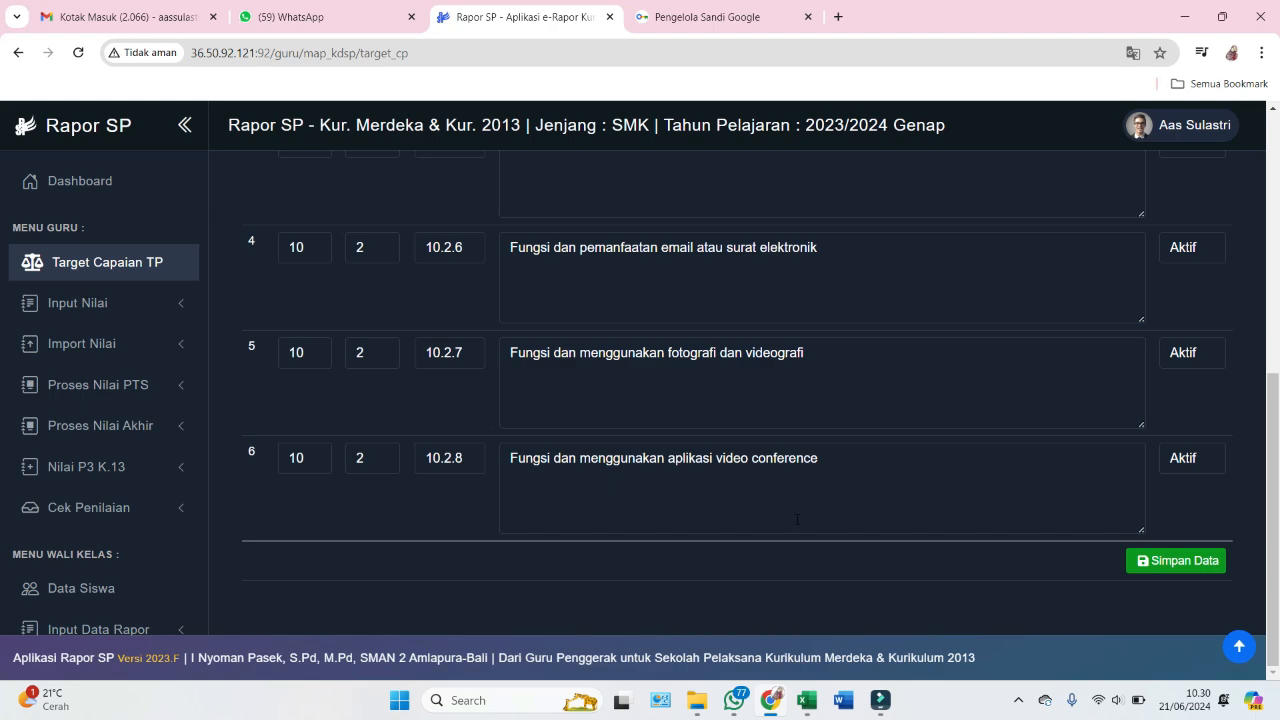
{"action": "left_click", "coordinate": [1160, 563]}
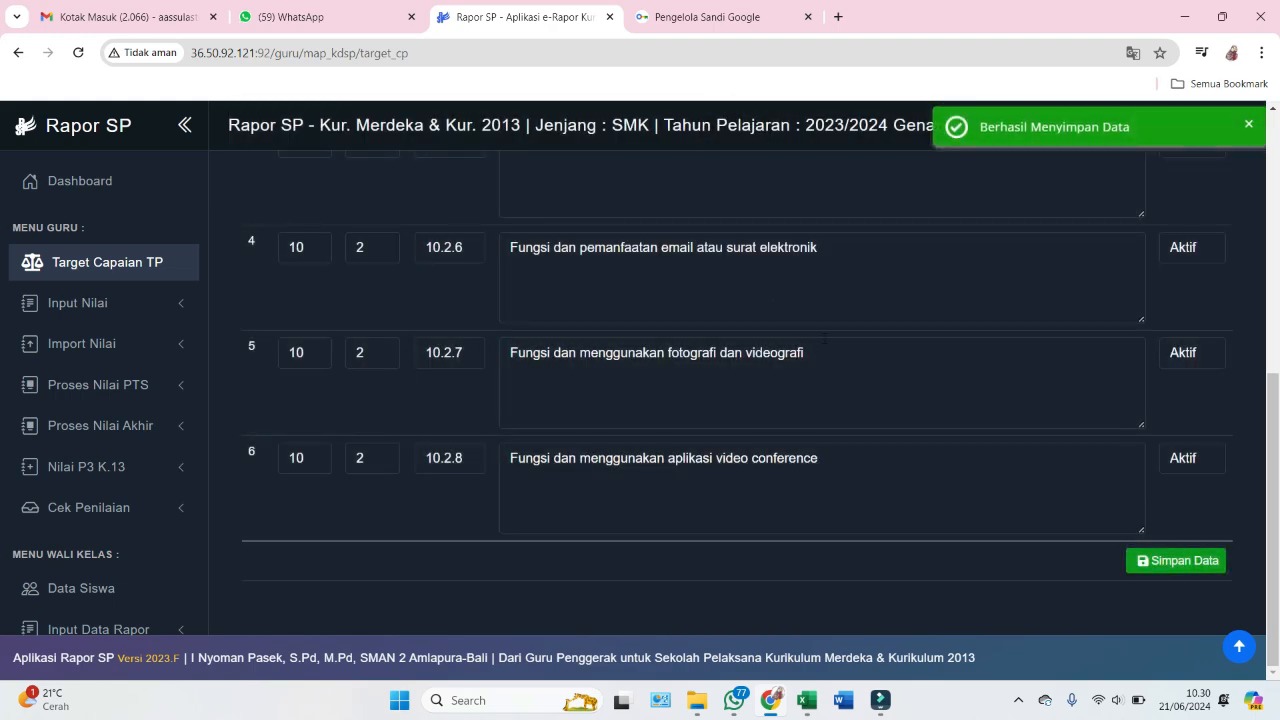
{"action": "scroll", "coordinate": [637, 338], "scroll_direction": "up", "scroll_amount": 4}
{"action": "scroll", "coordinate": [408, 317], "scroll_direction": "down", "scroll_amount": 4}
{"action": "scroll", "coordinate": [1106, 328], "scroll_direction": "up", "scroll_amount": 4}
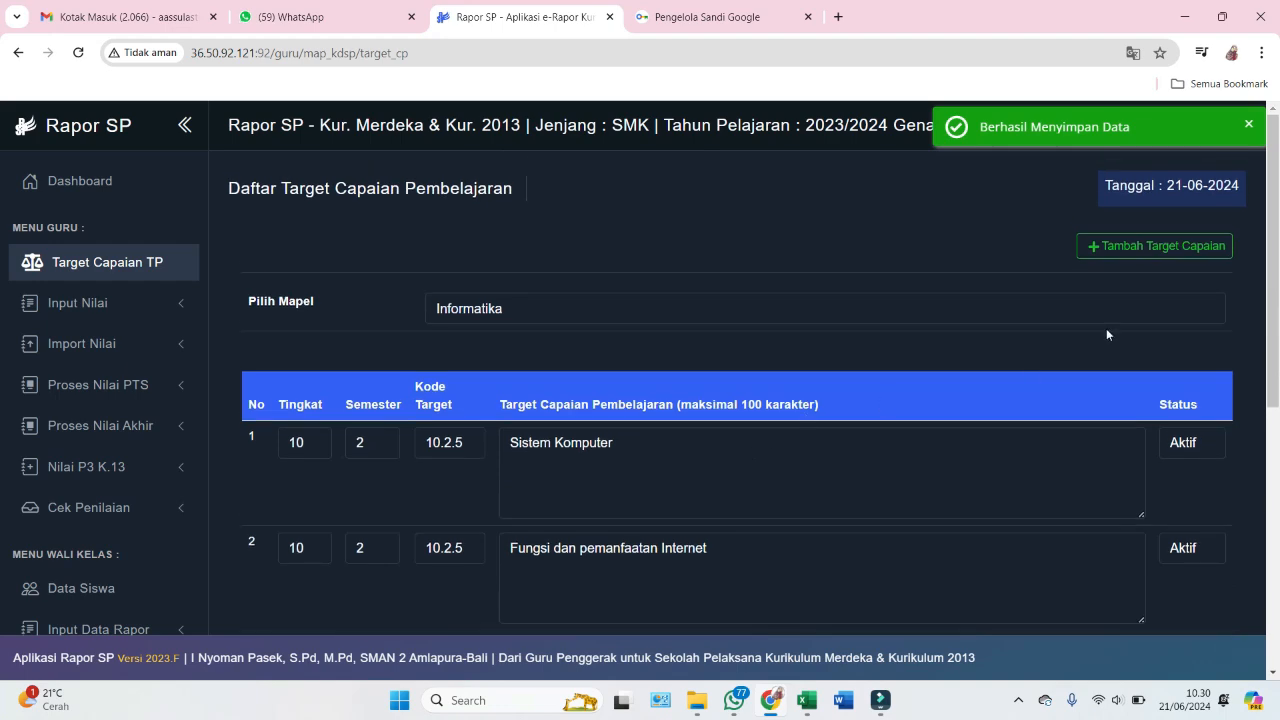
- Create three blank Informatika target rows via Tambah Target Capaian with 3 targets
{"action": "left_click", "coordinate": [1134, 250]}
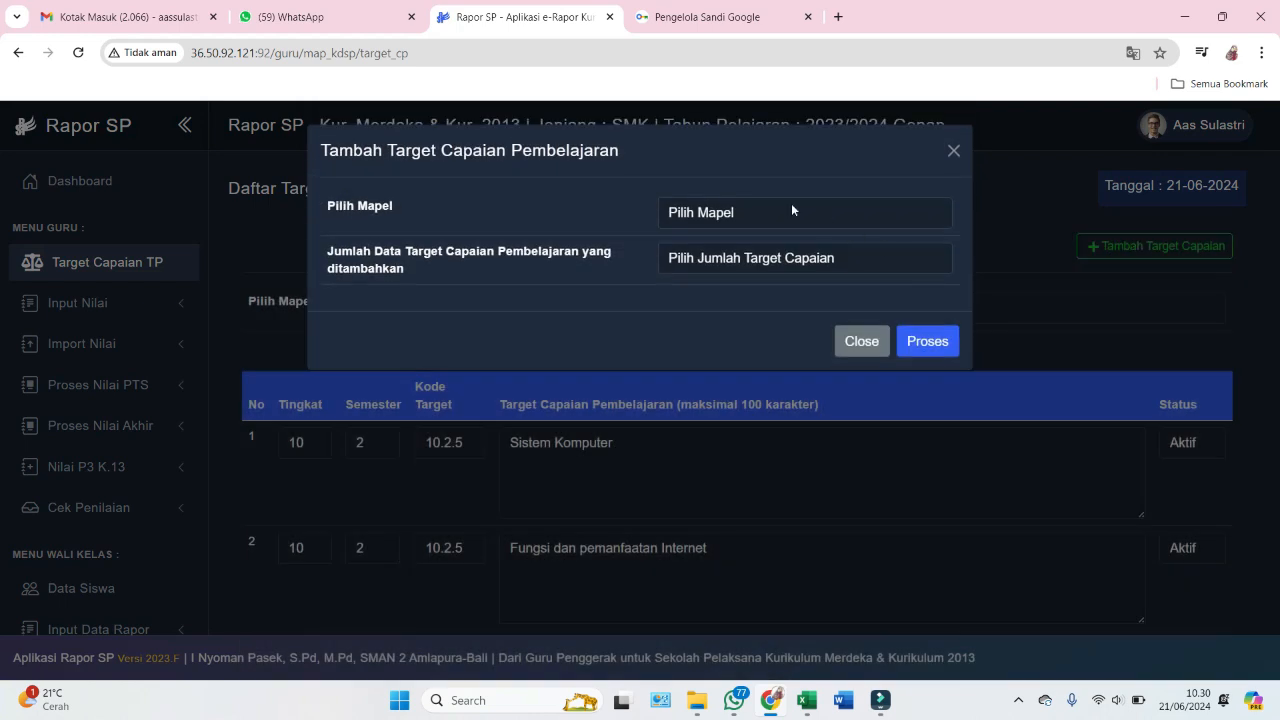
{"action": "left_click", "coordinate": [741, 212]}
{"action": "left_click", "coordinate": [732, 253]}
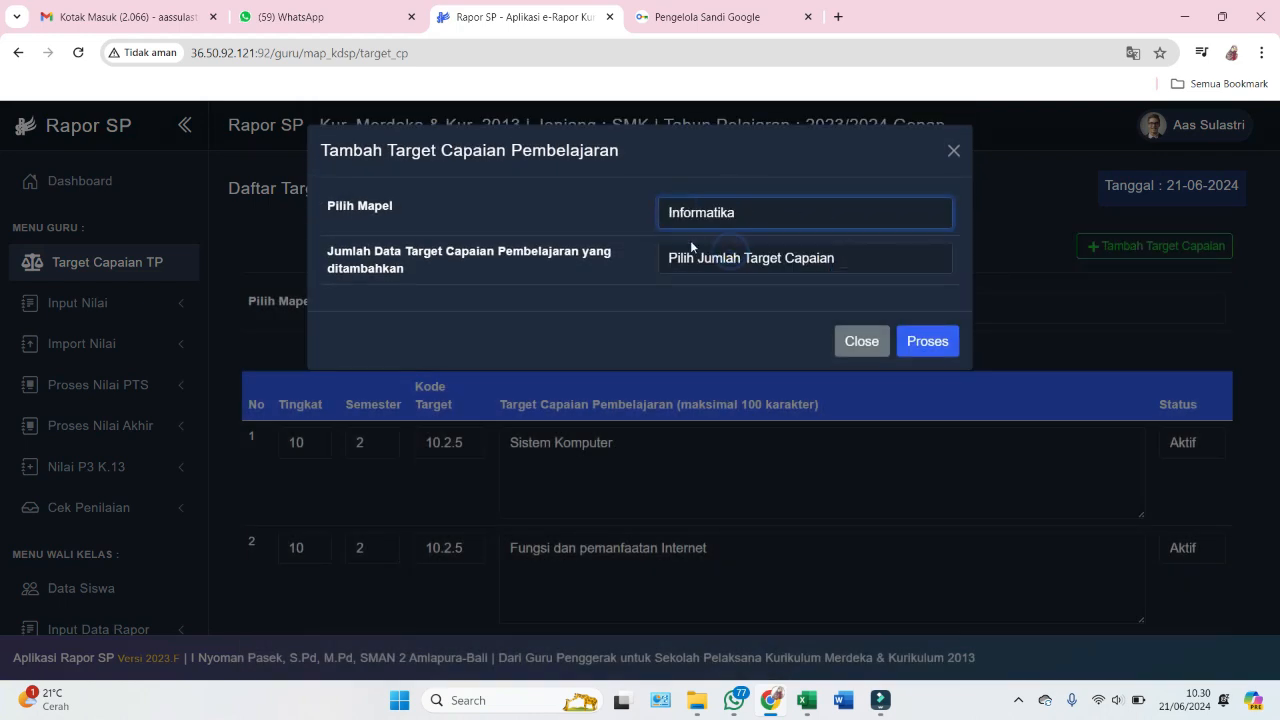
{"action": "left_click", "coordinate": [708, 258]}
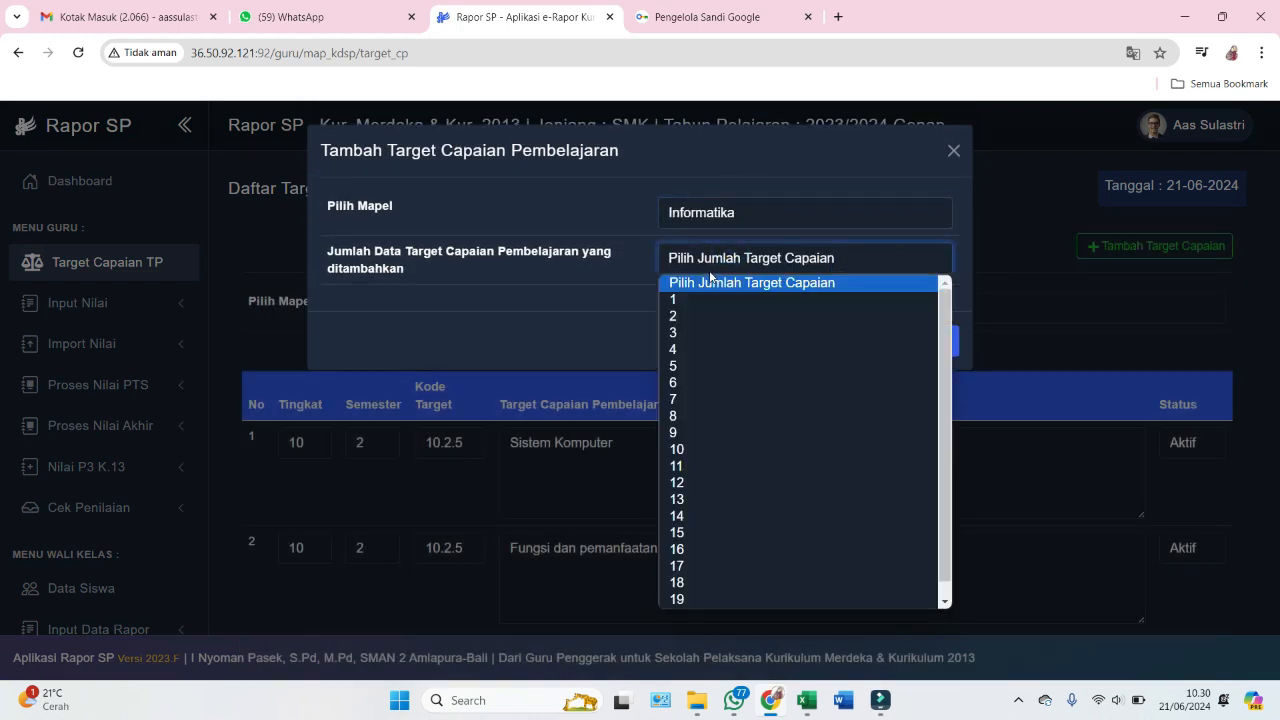
{"action": "left_click", "coordinate": [711, 334]}
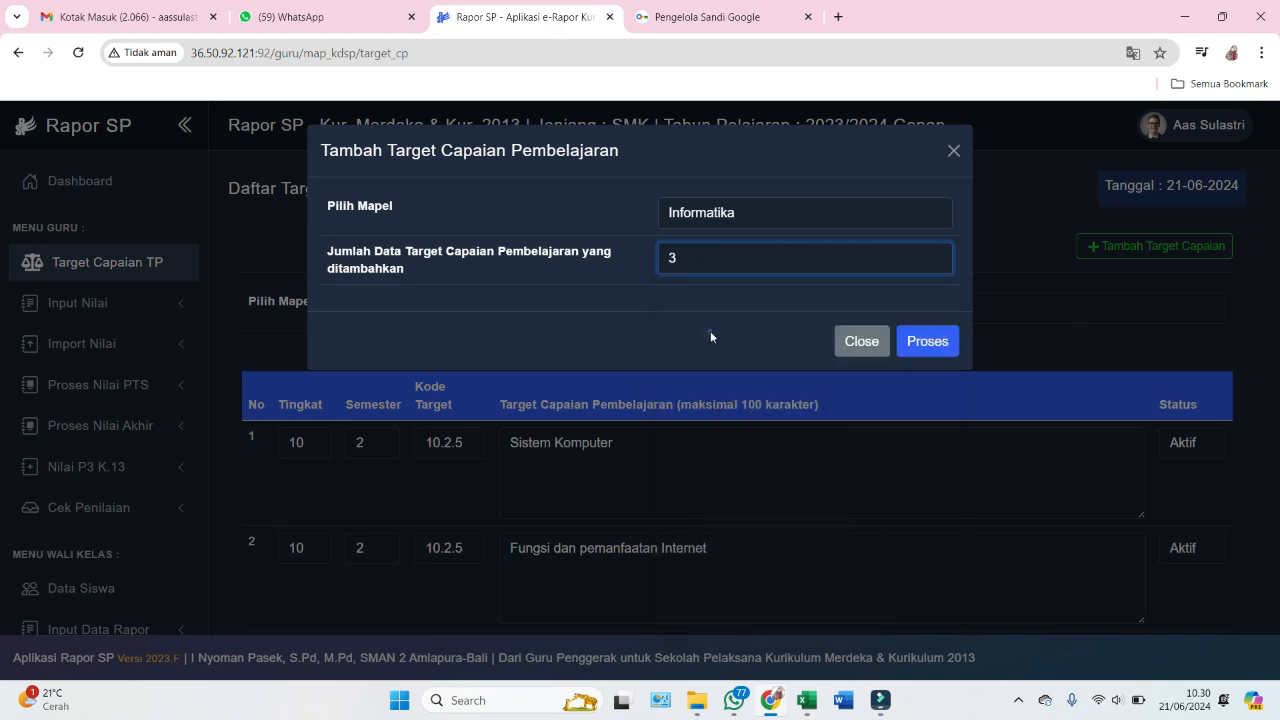
{"action": "left_click", "coordinate": [932, 342]}
- Set Tingkat to 10 in all three new target rows
{"action": "scroll", "coordinate": [633, 329], "scroll_direction": "down", "scroll_amount": 1}
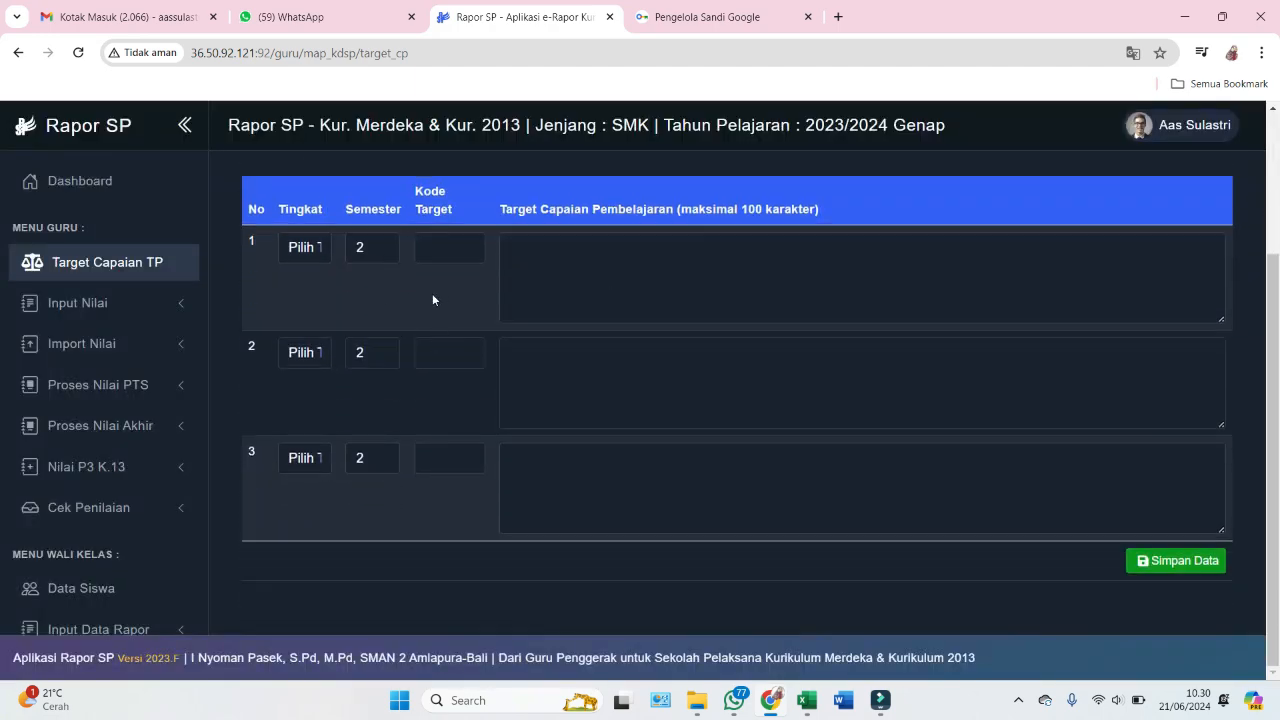
{"action": "scroll", "coordinate": [448, 324], "scroll_direction": "up", "scroll_amount": 1}
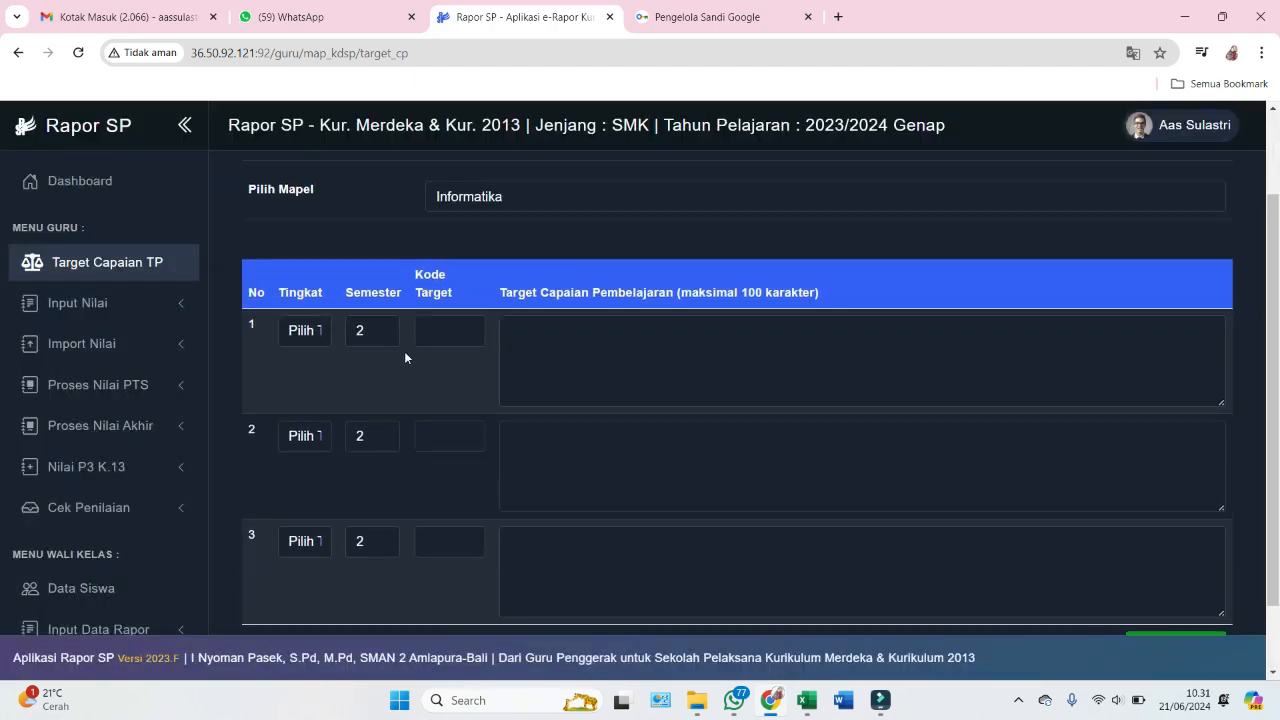
{"action": "left_click", "coordinate": [308, 333]}
{"action": "left_click", "coordinate": [320, 369]}
{"action": "left_click", "coordinate": [320, 436]}
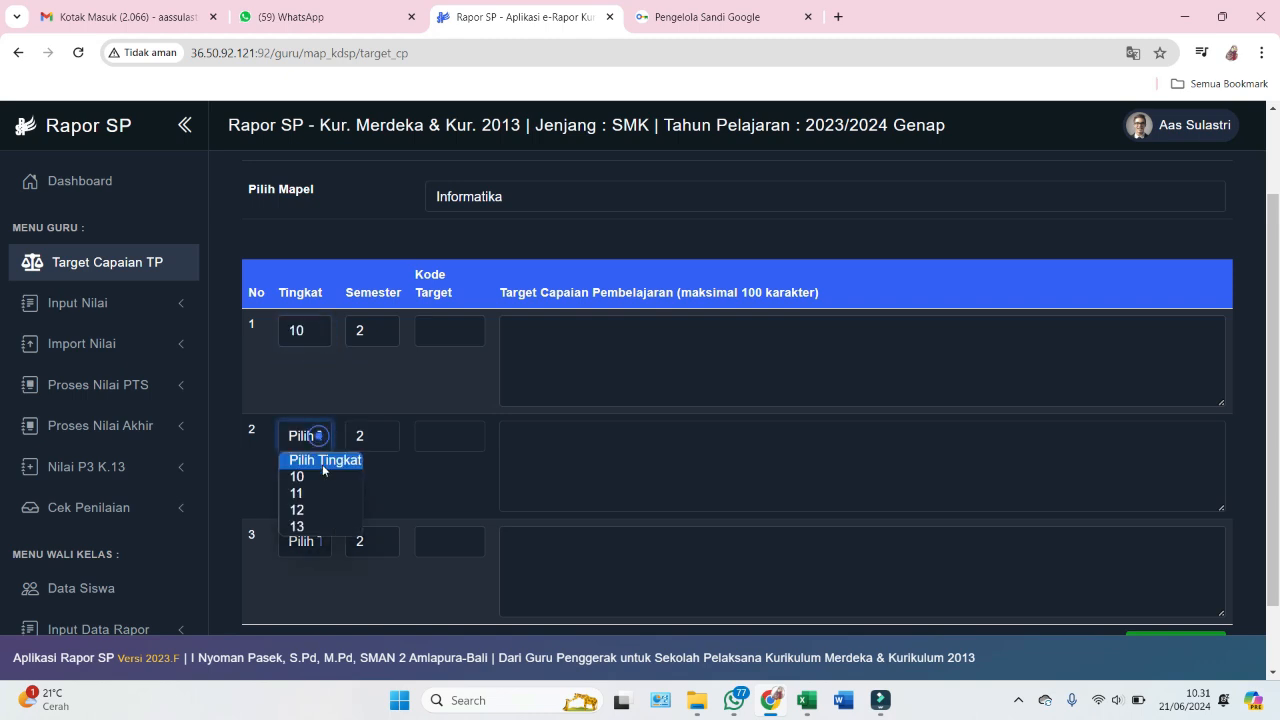
{"action": "left_click", "coordinate": [322, 476]}
{"action": "left_click", "coordinate": [322, 540]}
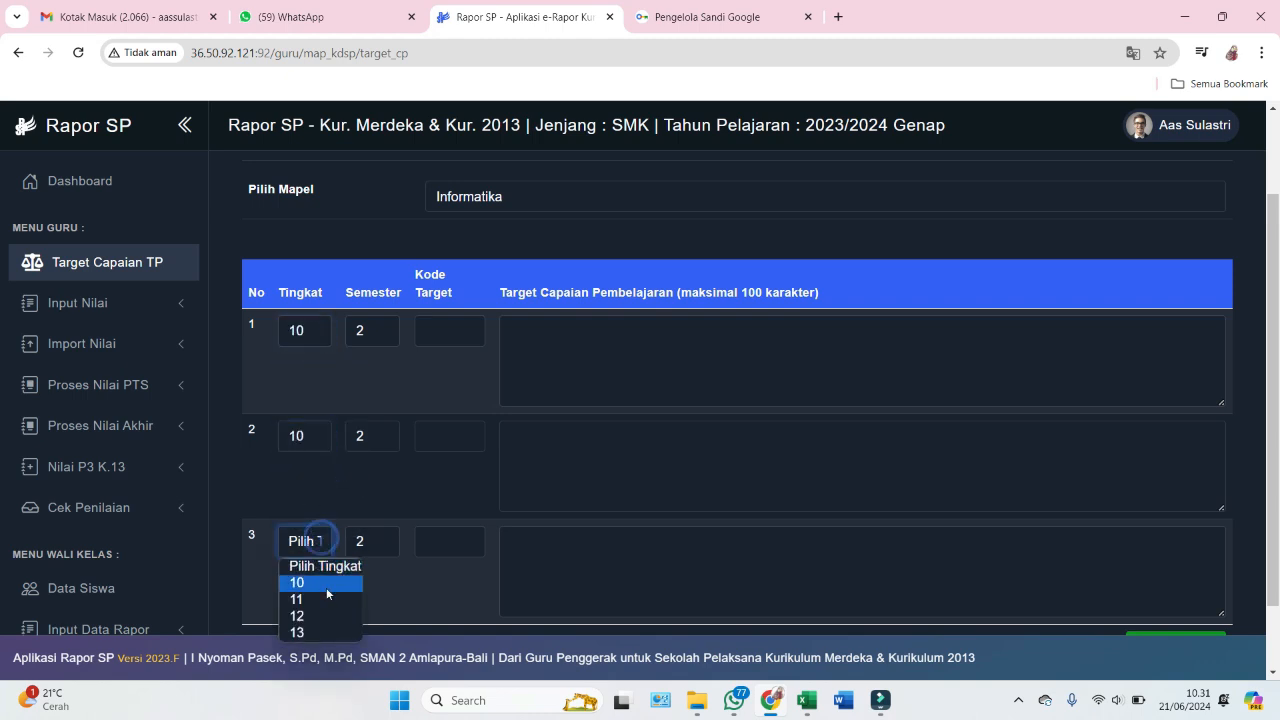
{"action": "left_click", "coordinate": [326, 584]}
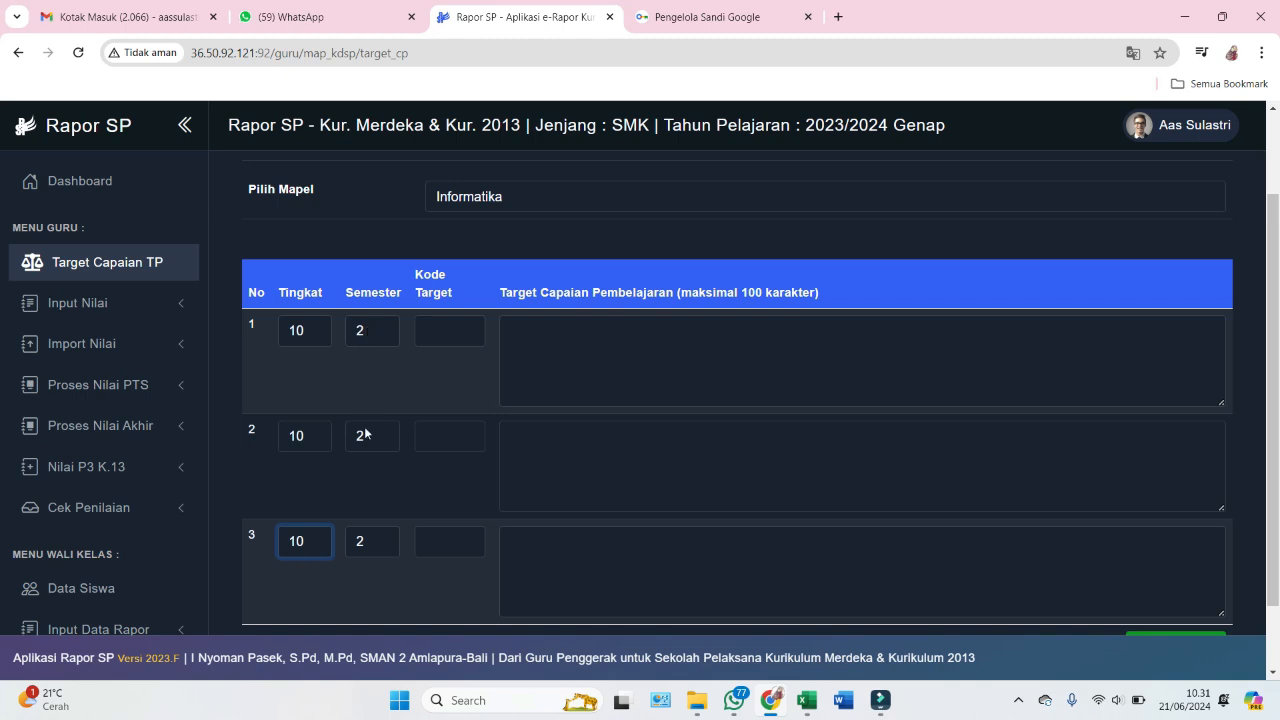
- Place the cursor in row 1's Kode Target field, dismissing its suggestions
{"action": "left_click", "coordinate": [440, 332]}
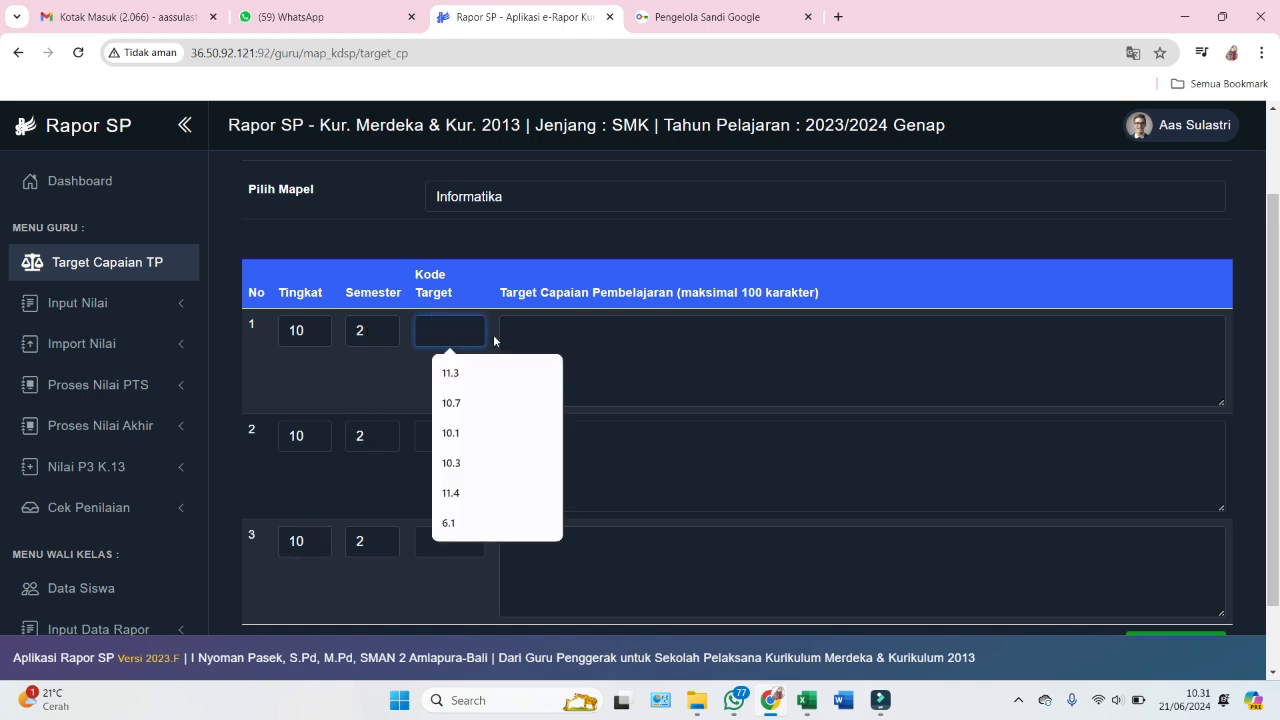
{"action": "left_click", "coordinate": [494, 336]}
{"action": "left_click", "coordinate": [445, 328]}
{"action": "mouse_move", "coordinate": [806, 700]}
{"action": "left_click", "coordinate": [715, 605]}
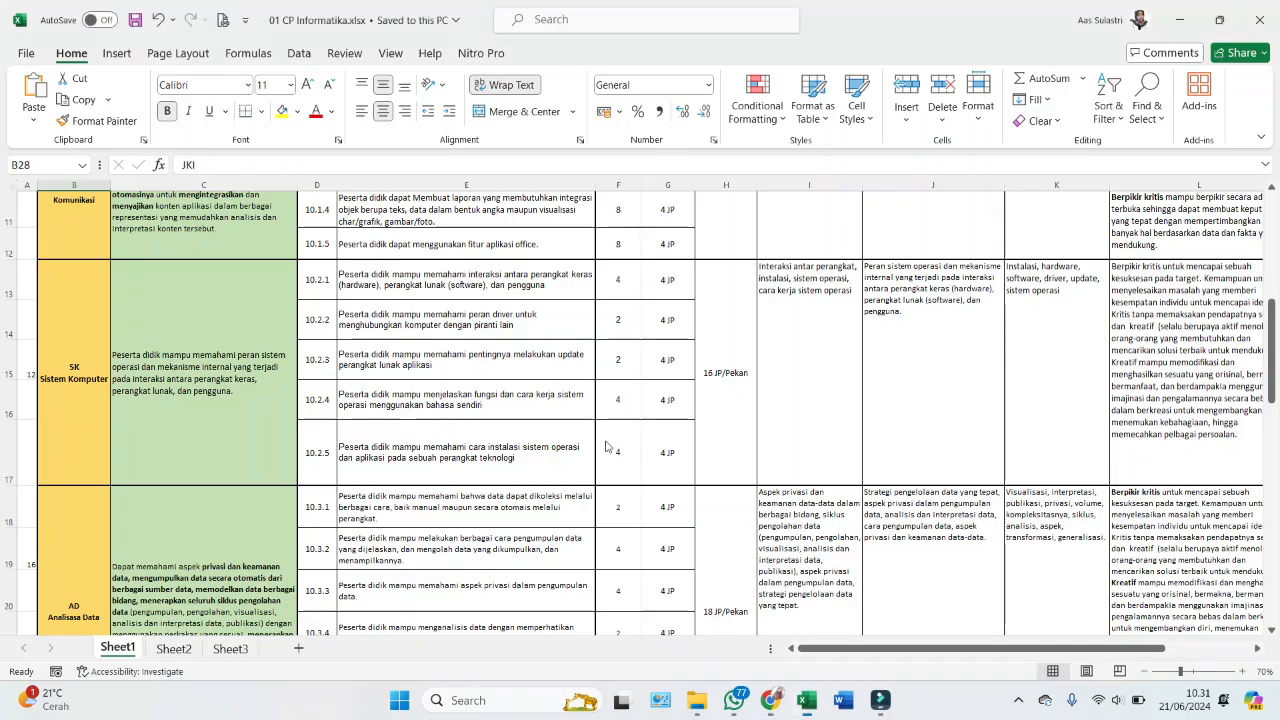
{"action": "left_click", "coordinate": [104, 399]}
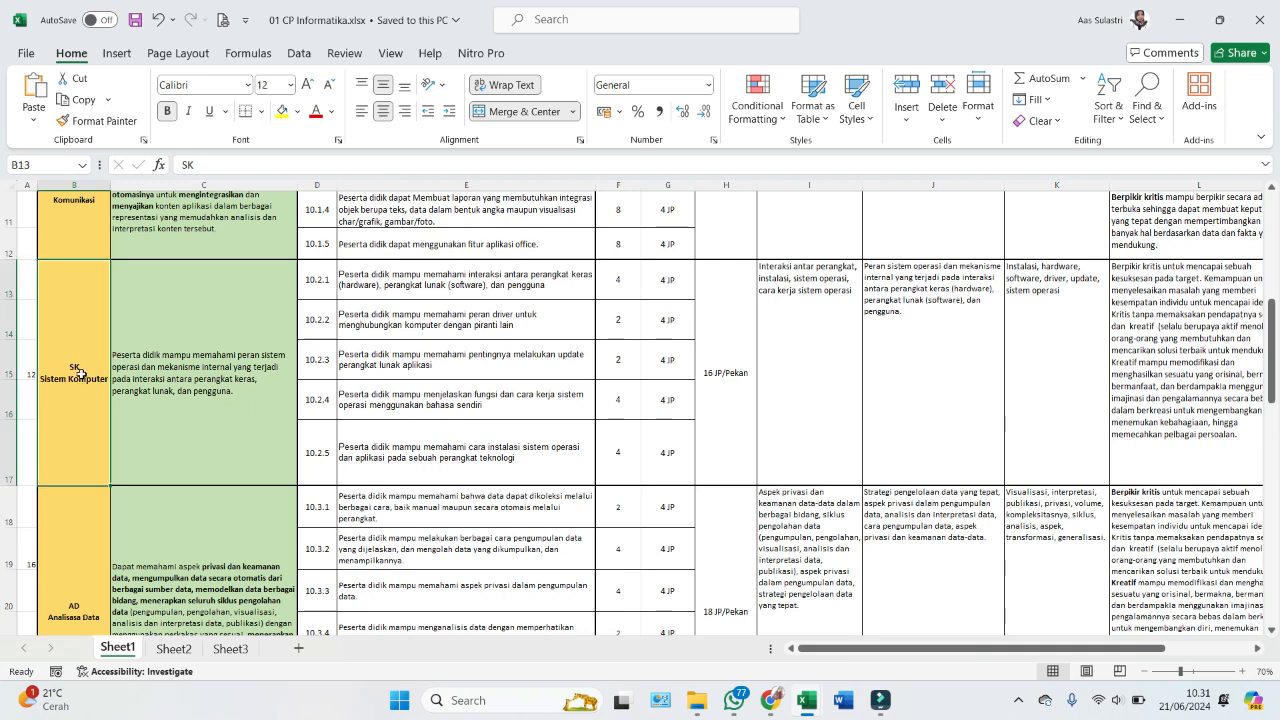
{"action": "key", "text": "alt+Tab"}
- Enter target codes 10.2.1 through 10.2.3 in the three rows
{"action": "left_click", "coordinate": [449, 340]}
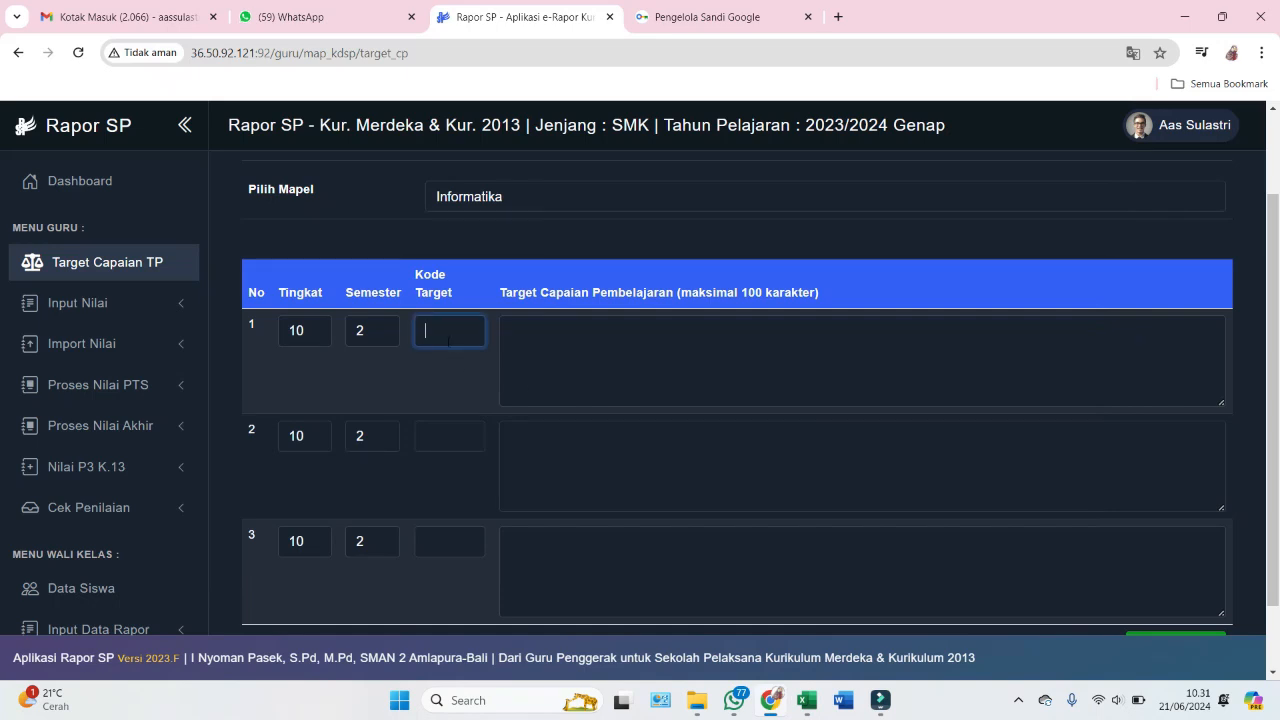
{"action": "type", "text": "10."}
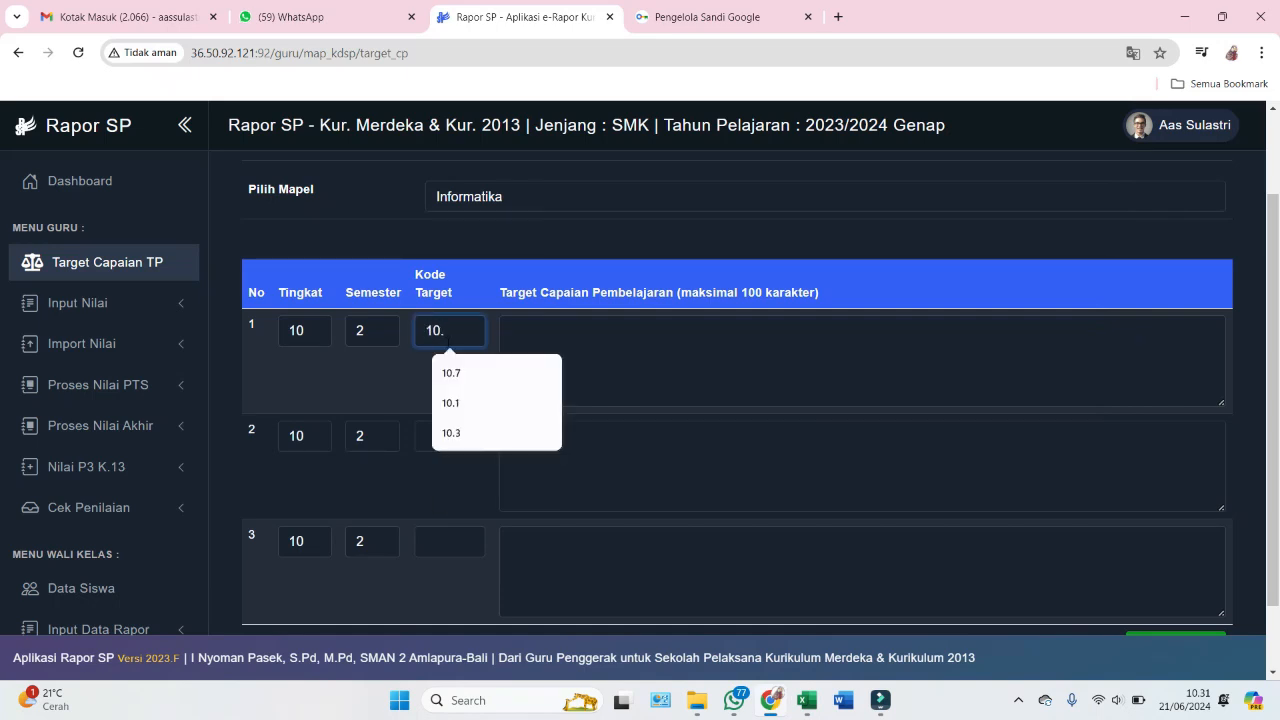
{"action": "type", "text": "2.0"}
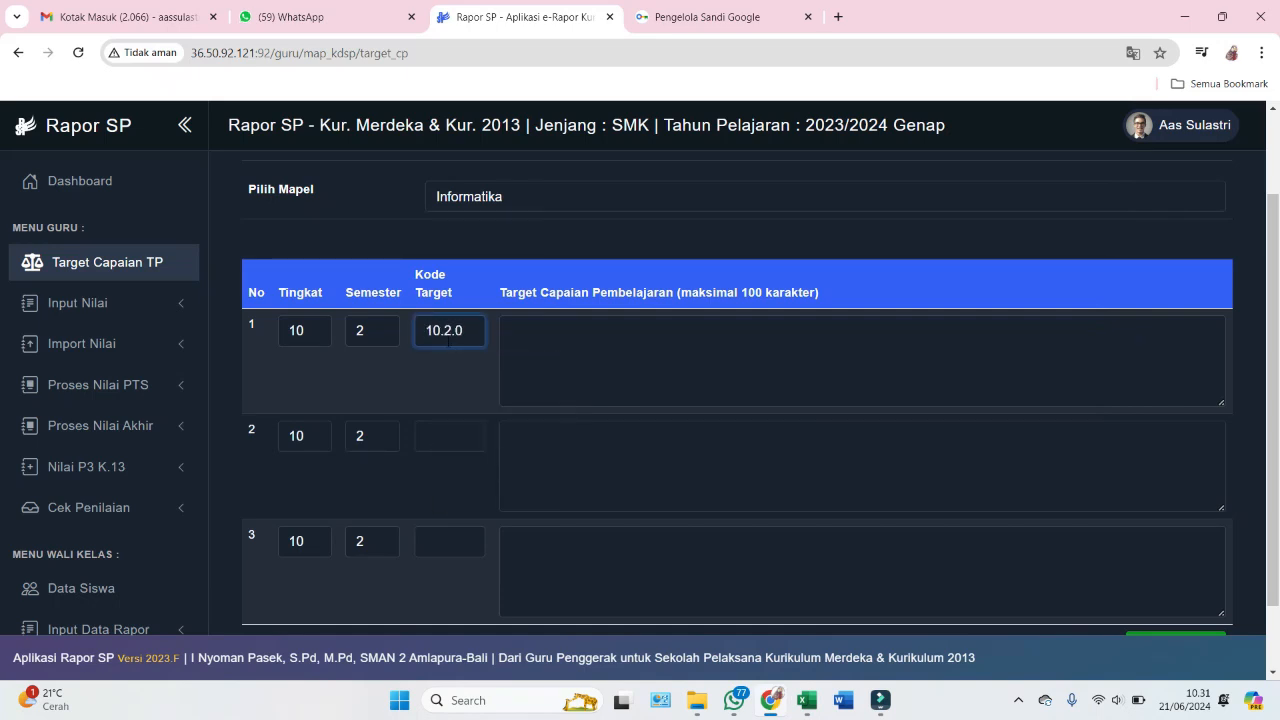
{"action": "key", "text": "BackSpace"}
{"action": "type", "text": "1"}
{"action": "left_click", "coordinate": [472, 436]}
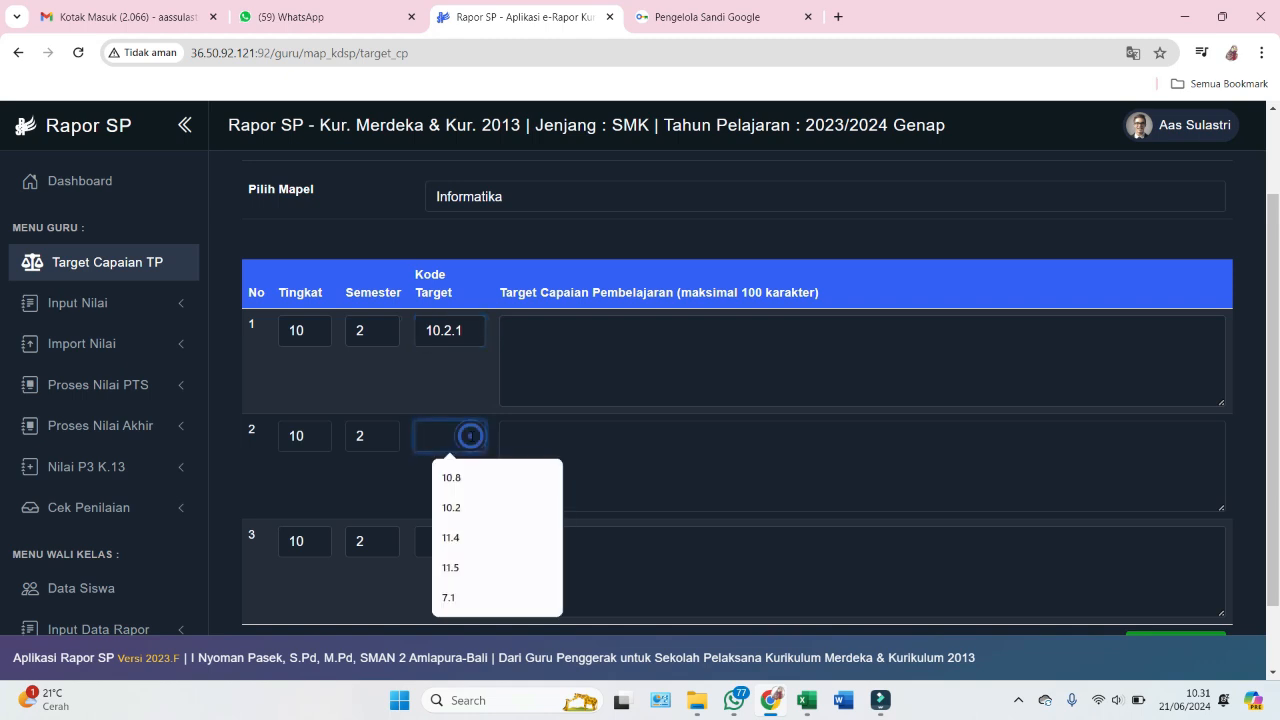
{"action": "type", "text": "10.2.3"}
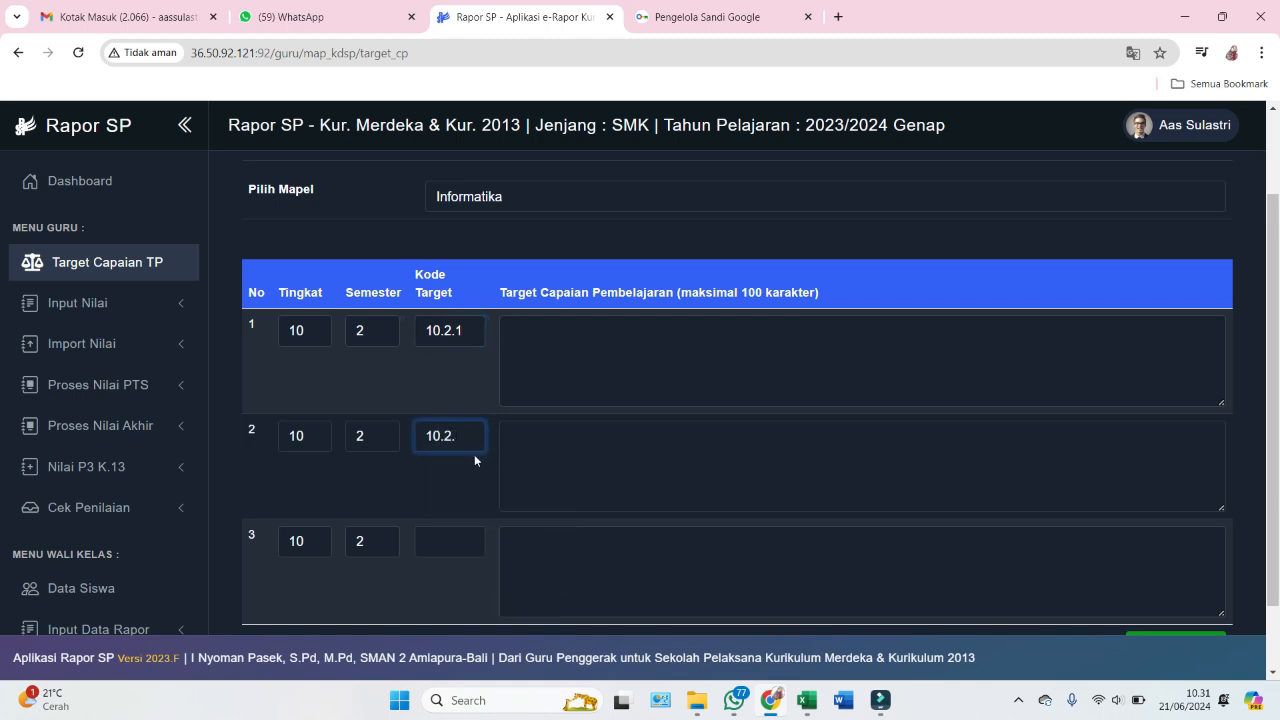
{"action": "left_click", "coordinate": [466, 538]}
{"action": "type", "text": "10"}
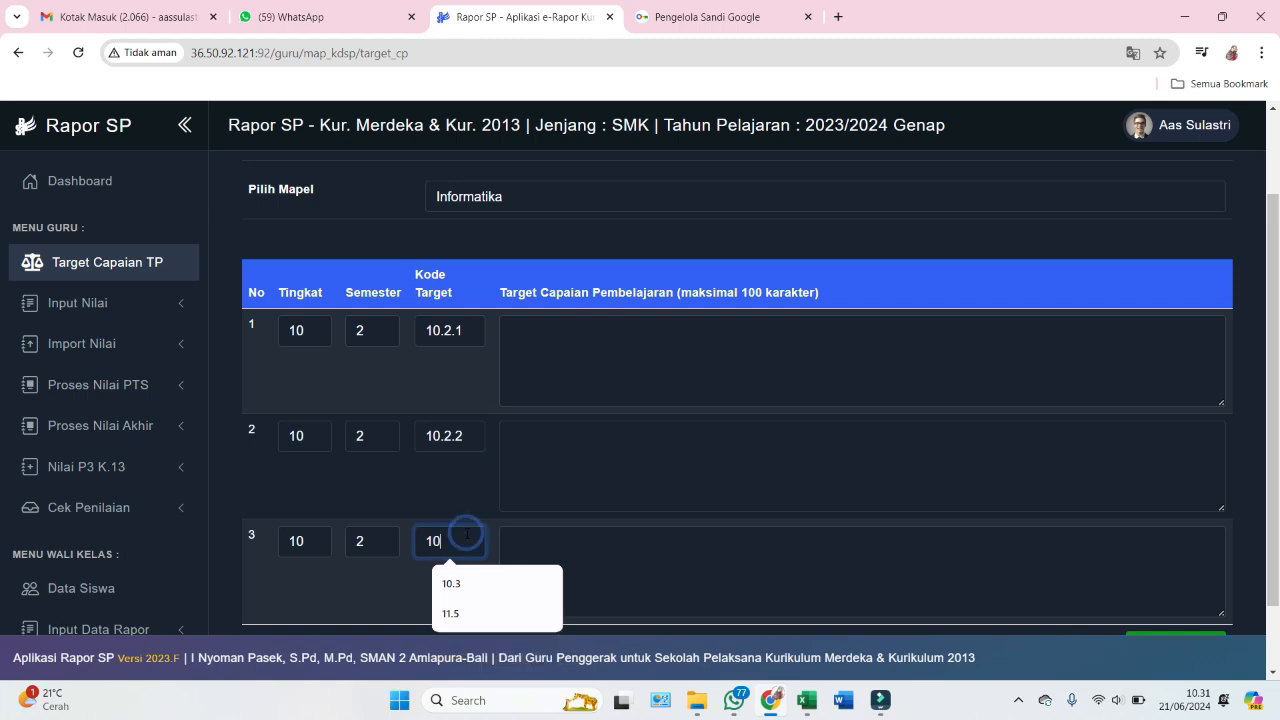
{"action": "type", "text": ".2.3"}
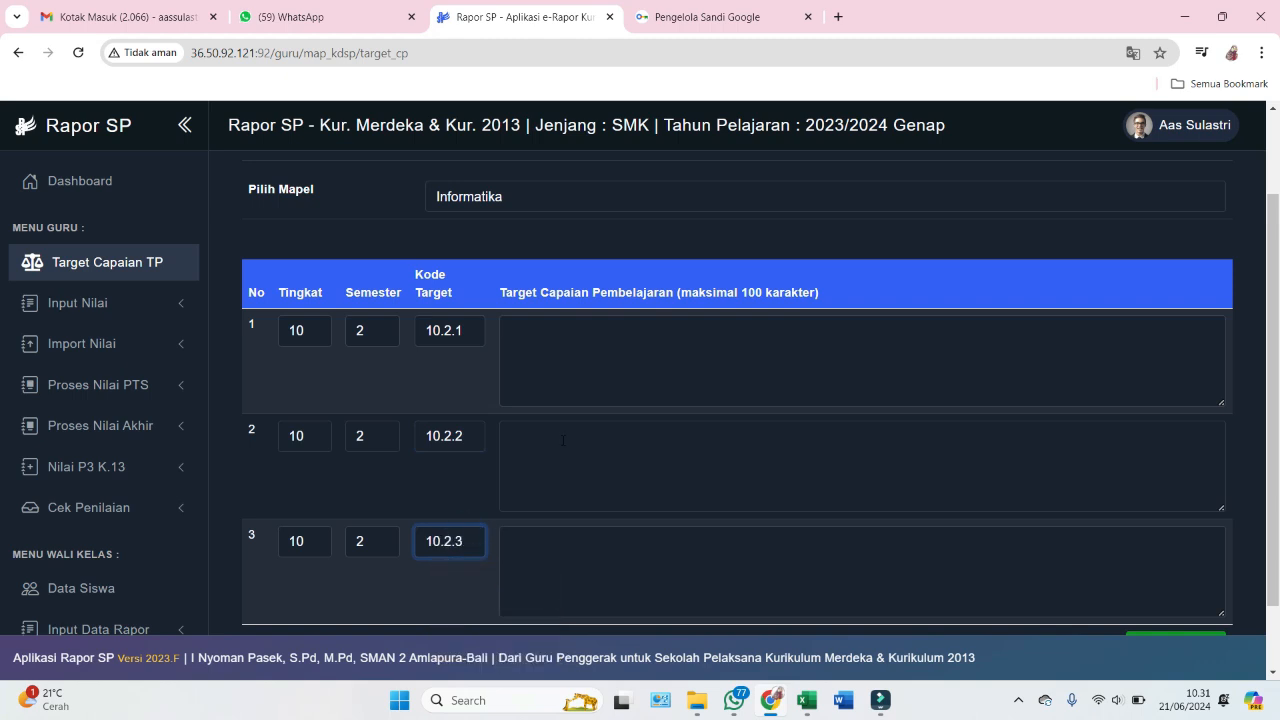
- Describe the first target as 'Sistem Komputer' after checking the CP Informatika spreadsheet
{"action": "left_click", "coordinate": [548, 356]}
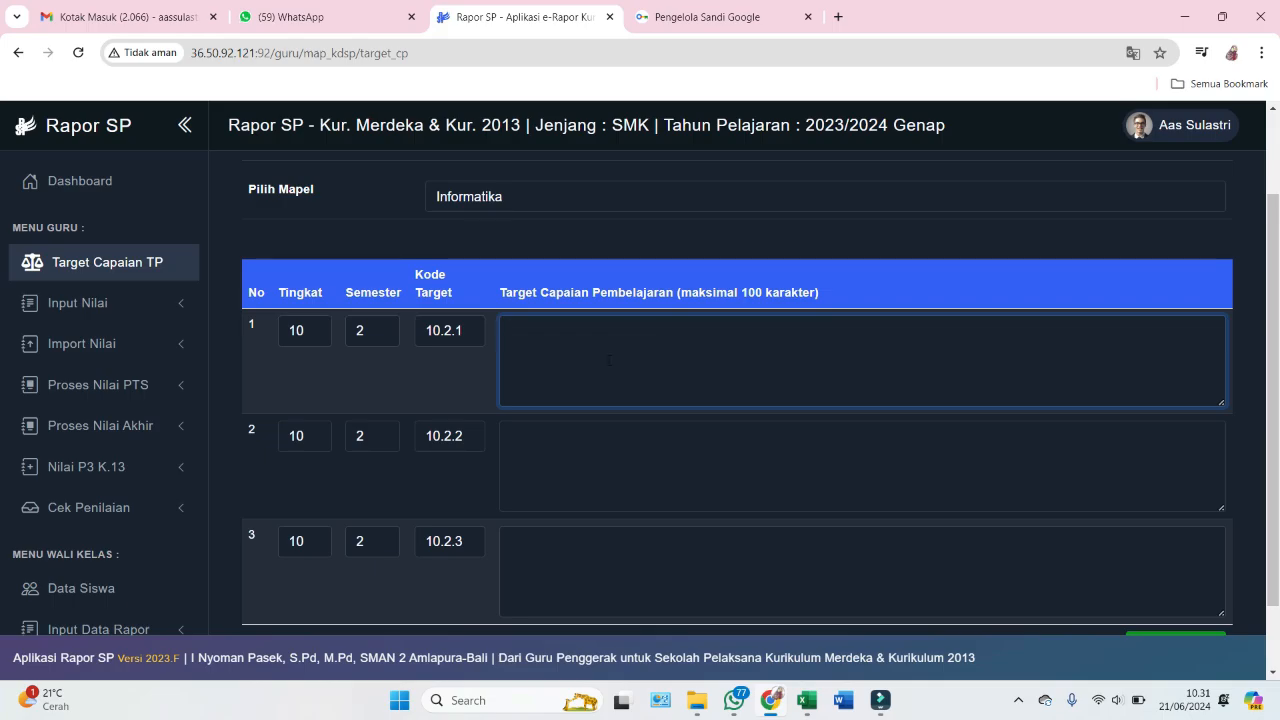
{"action": "key", "text": "alt+Tab"}
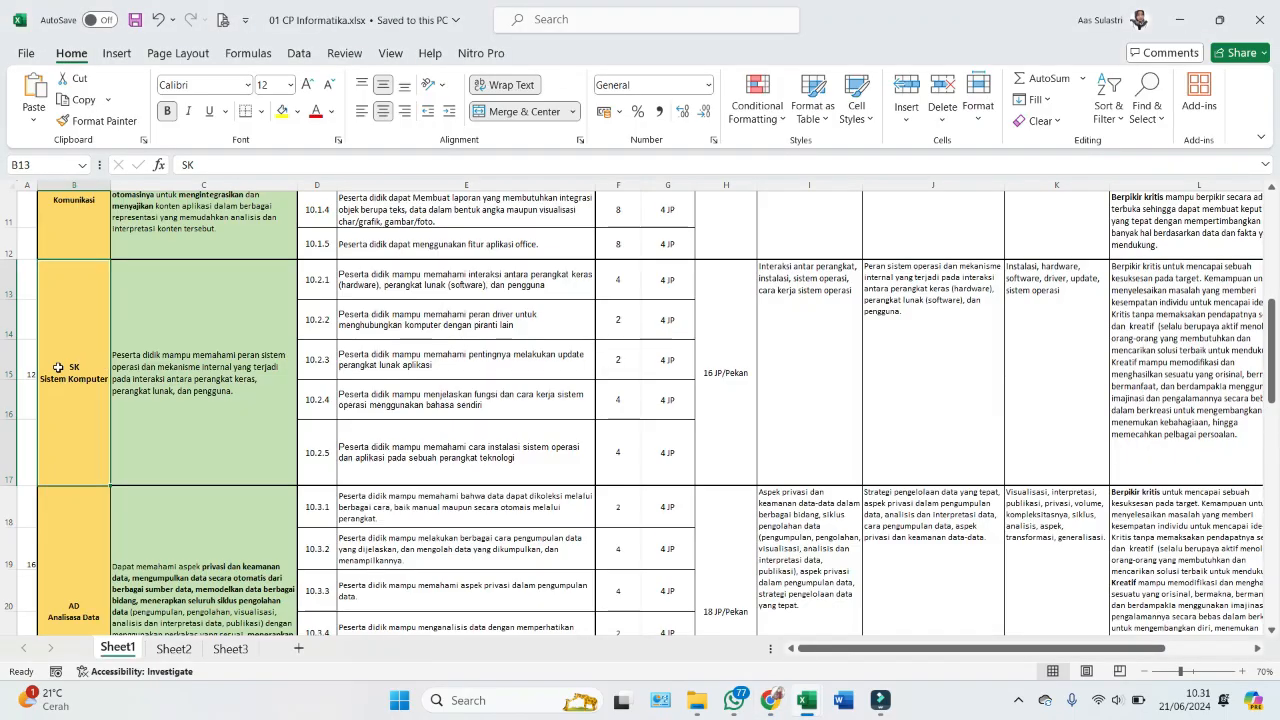
{"action": "key", "text": "alt+Tab"}
{"action": "left_click", "coordinate": [639, 373]}
{"action": "type", "text": "S"}
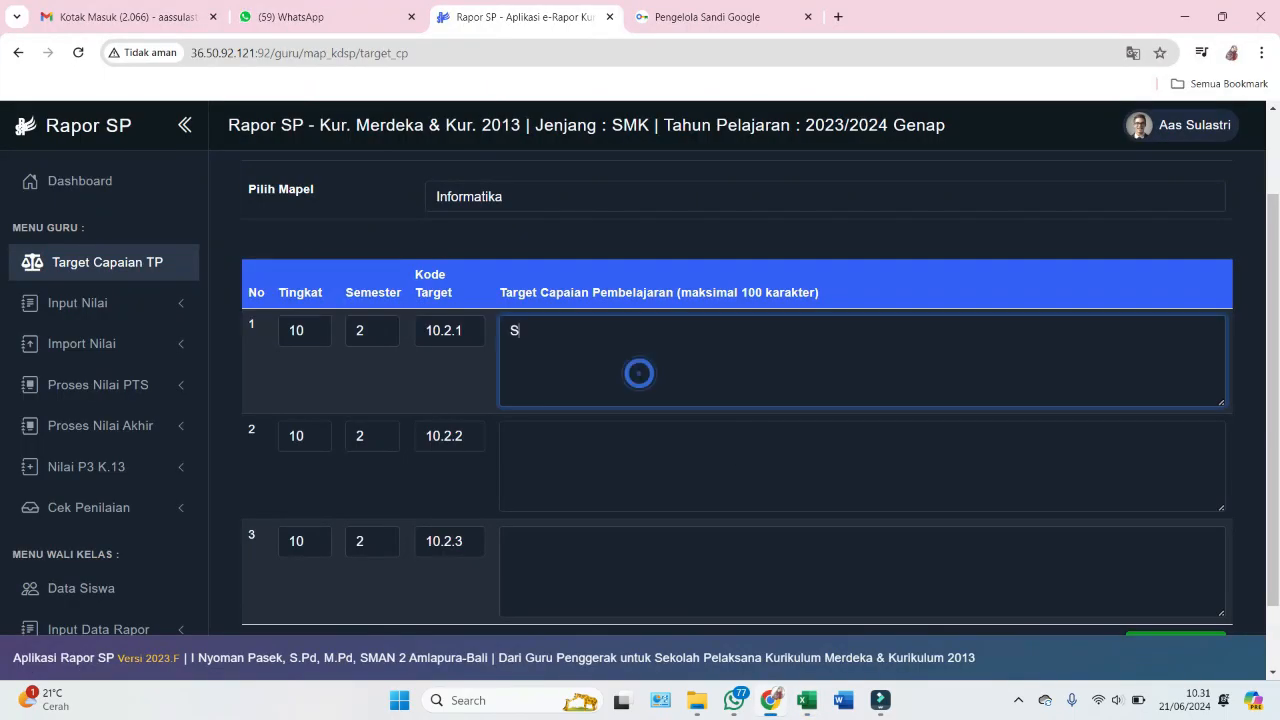
{"action": "type", "text": "istem Komputer"}
{"action": "left_click", "coordinate": [543, 460]}
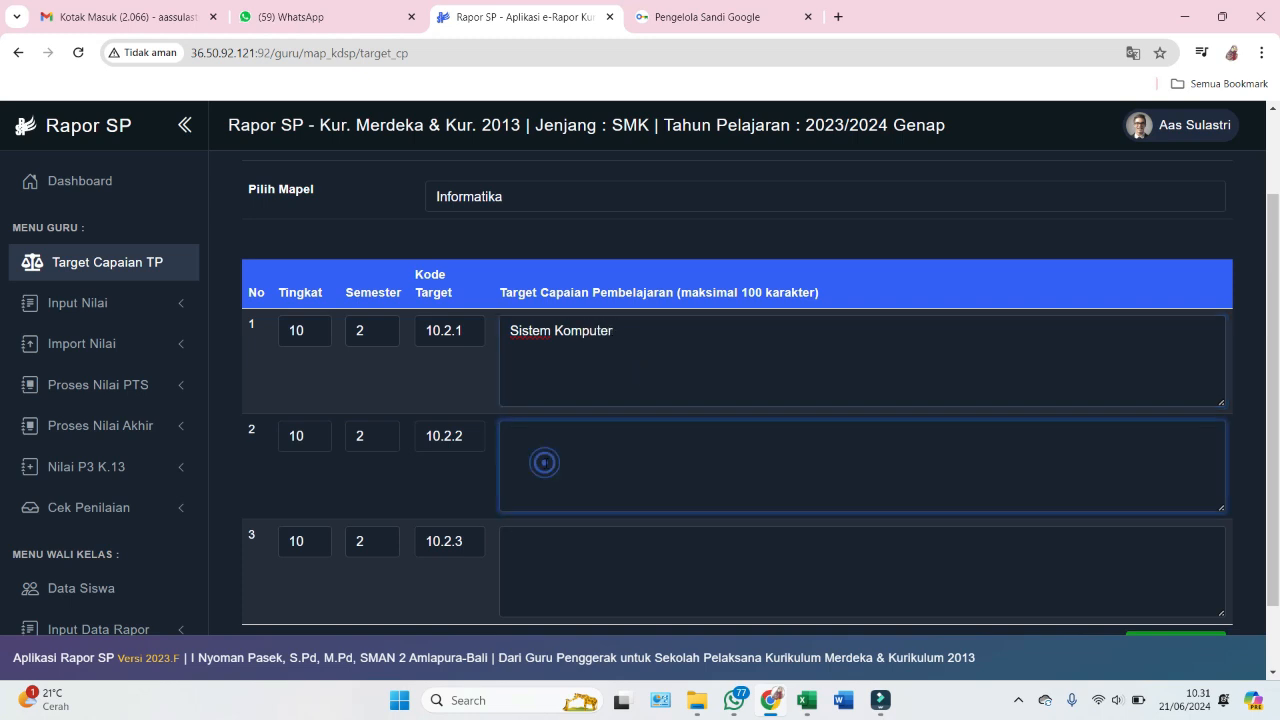
{"action": "key", "text": "alt+Tab"}
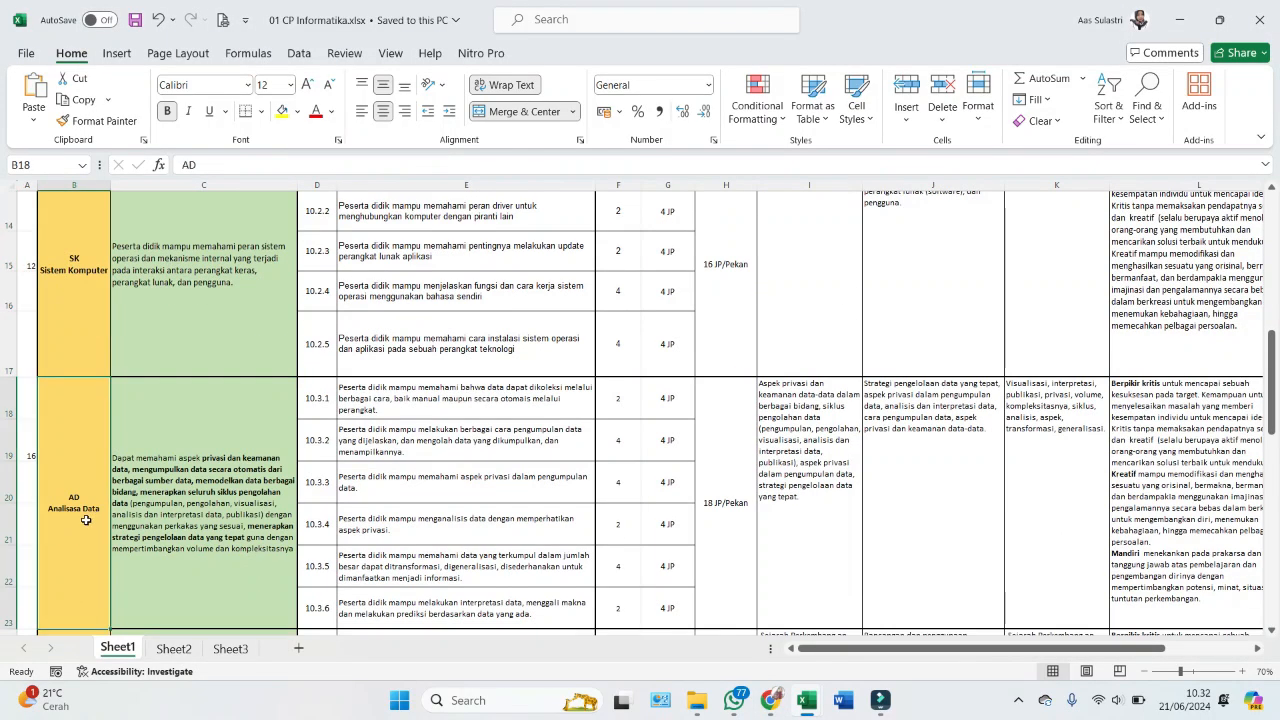
- Describe the second target as 'Analisis Data'
{"action": "key", "text": "alt+Tab"}
{"action": "type", "text": "Ana"}
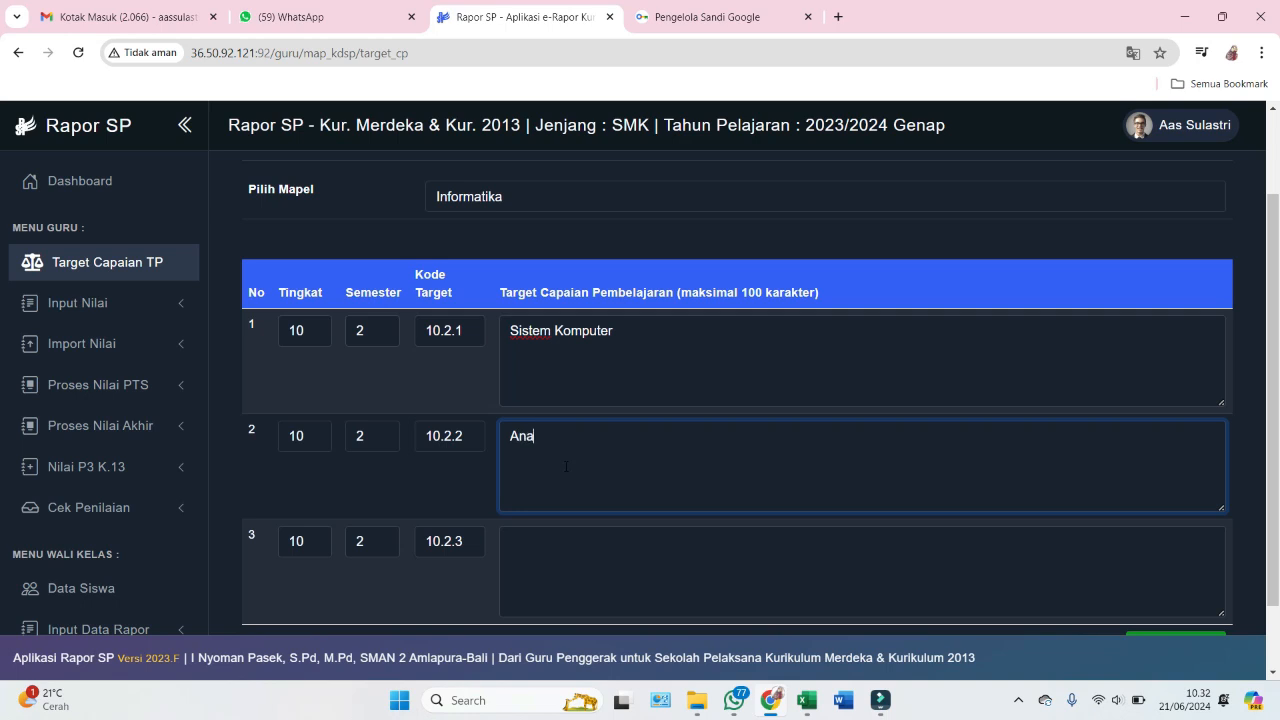
{"action": "type", "text": "lisis Data"}
{"action": "scroll", "coordinate": [575, 503], "scroll_direction": "down", "scroll_amount": 2}
{"action": "left_click", "coordinate": [572, 499]}
- Look up the DSI and JKI element names in Excel, then type 'jaringan Komputer dan Internet' for row 3
{"action": "key", "text": "alt+Tab"}
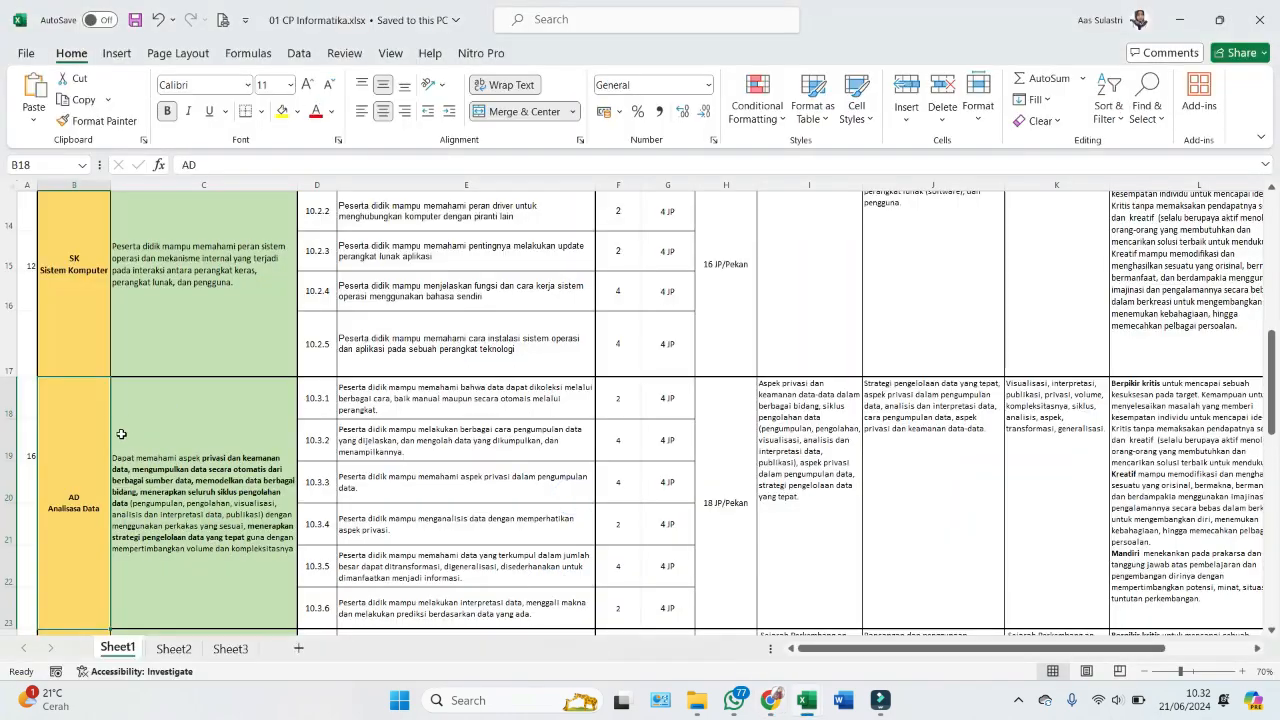
{"action": "scroll", "coordinate": [120, 436], "scroll_direction": "down", "scroll_amount": 2}
{"action": "scroll", "coordinate": [100, 480], "scroll_direction": "down", "scroll_amount": 2}
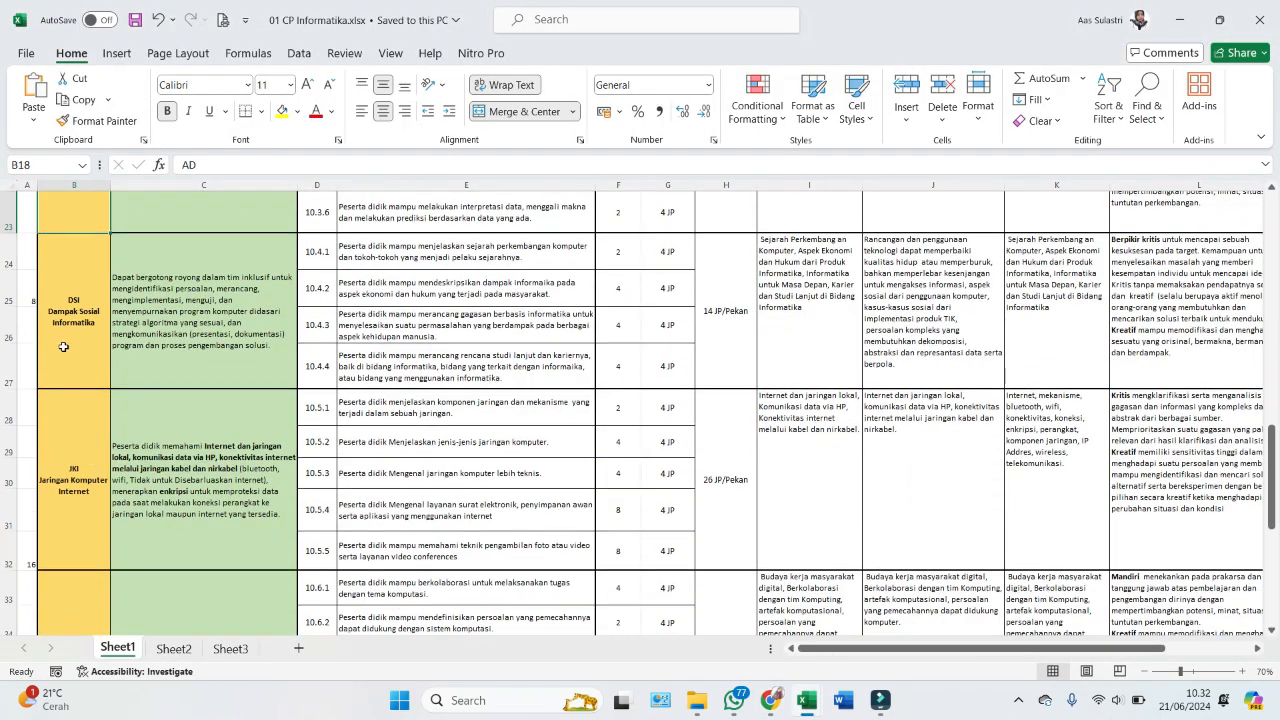
{"action": "left_click", "coordinate": [66, 344]}
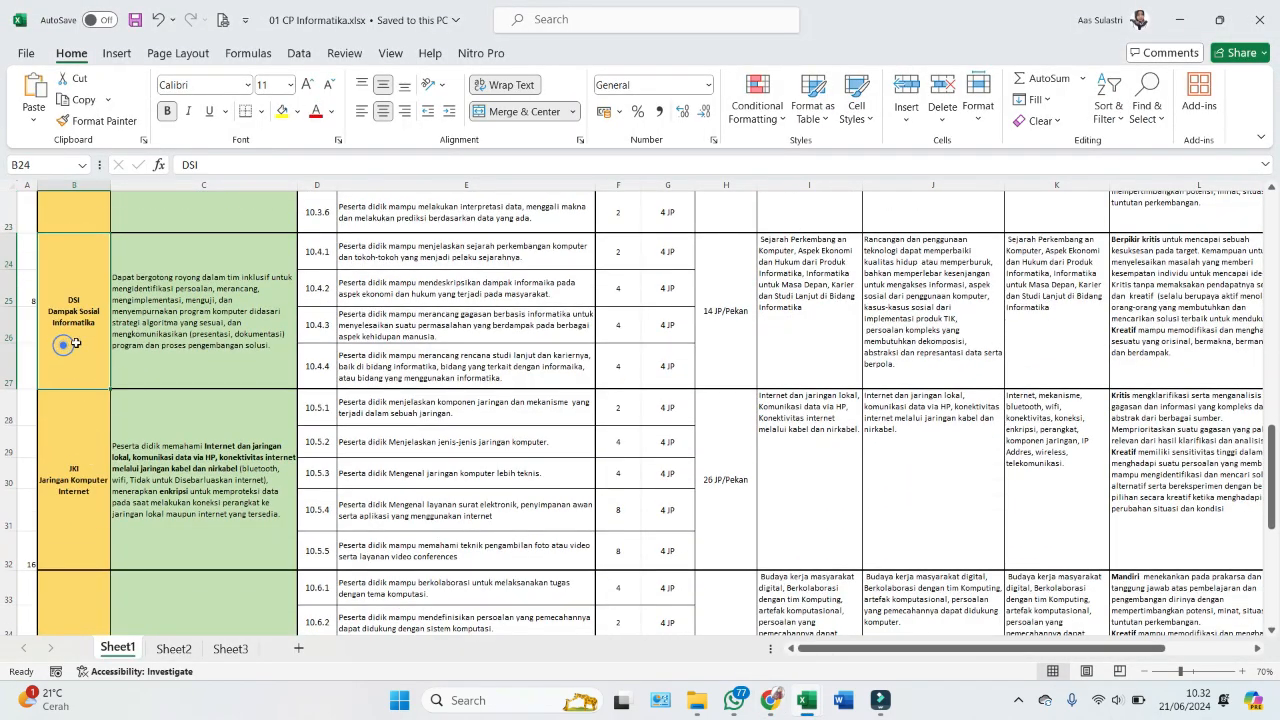
{"action": "left_click", "coordinate": [80, 491]}
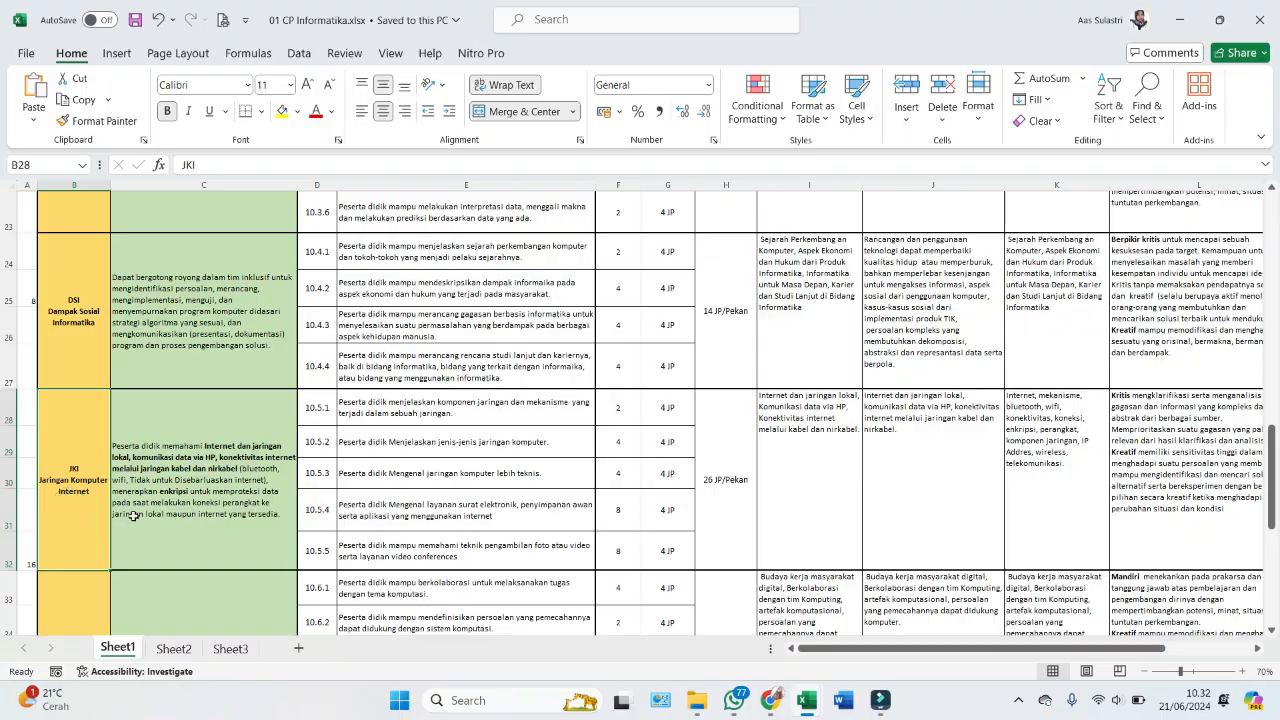
{"action": "key", "text": "alt+Tab"}
{"action": "type", "text": "jar"}
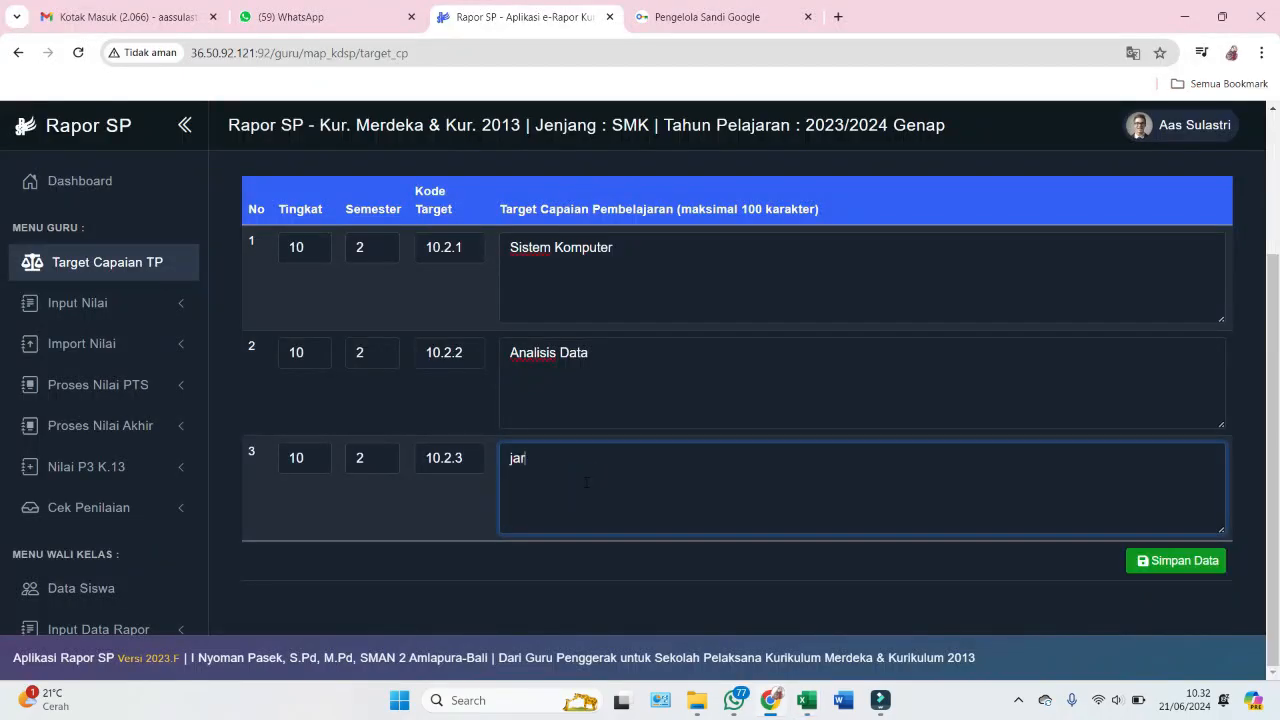
{"action": "type", "text": "ingan Komputer da"}
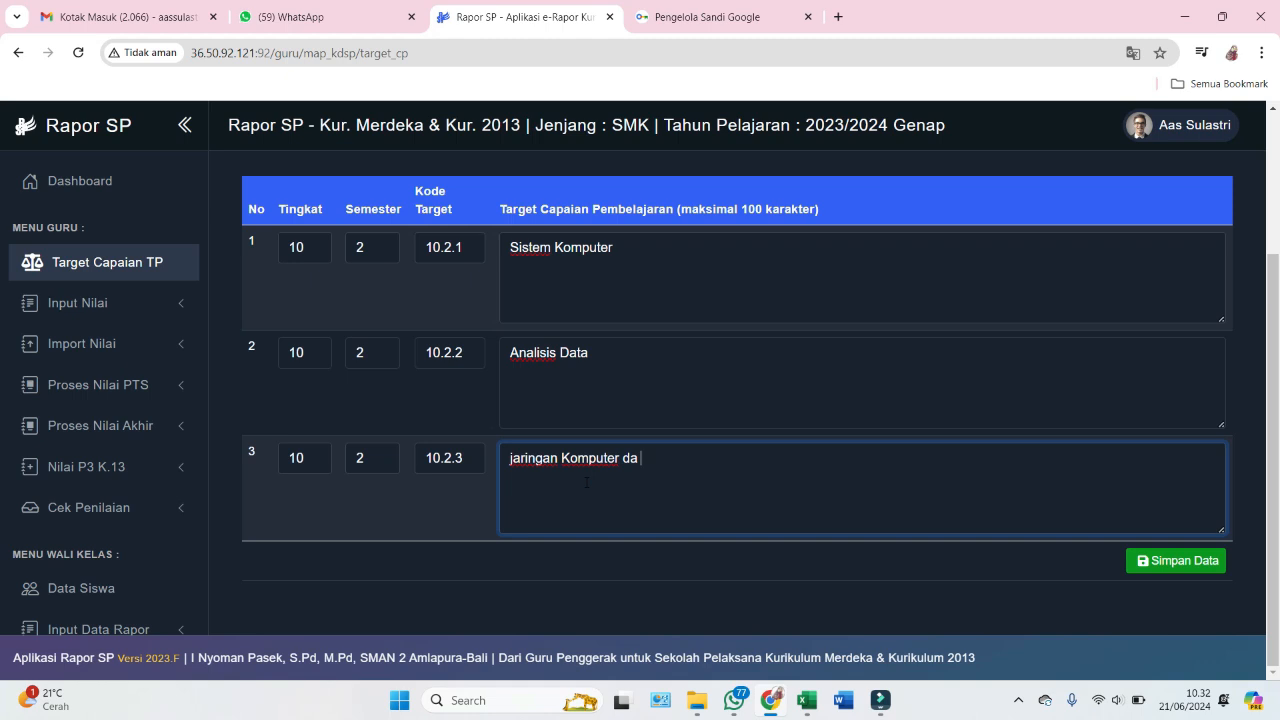
{"action": "type", "text": "n Internet"}
- Capitalize row 3 to 'Jaringan Komputer dan Internet' and save targets 10.2.1–10.2.3
{"action": "left_click", "coordinate": [513, 457]}
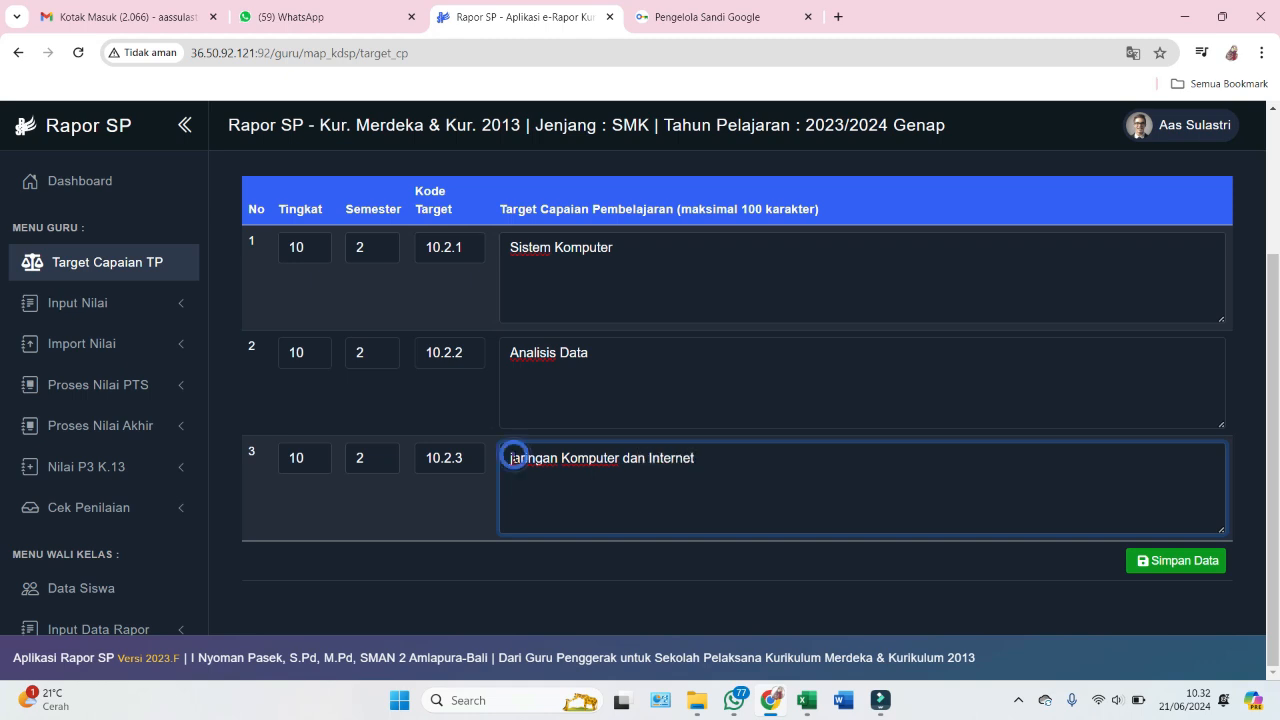
{"action": "key", "text": "BackSpace"}
{"action": "type", "text": "J"}
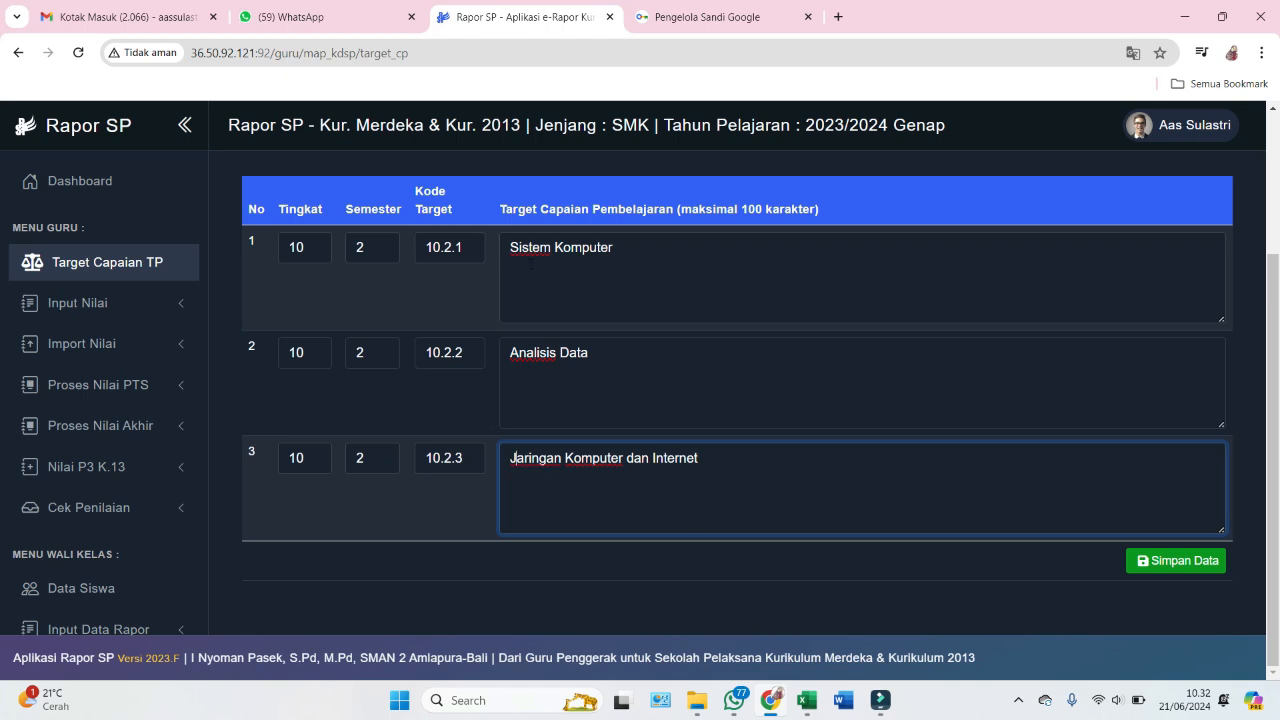
{"action": "left_click", "coordinate": [512, 249]}
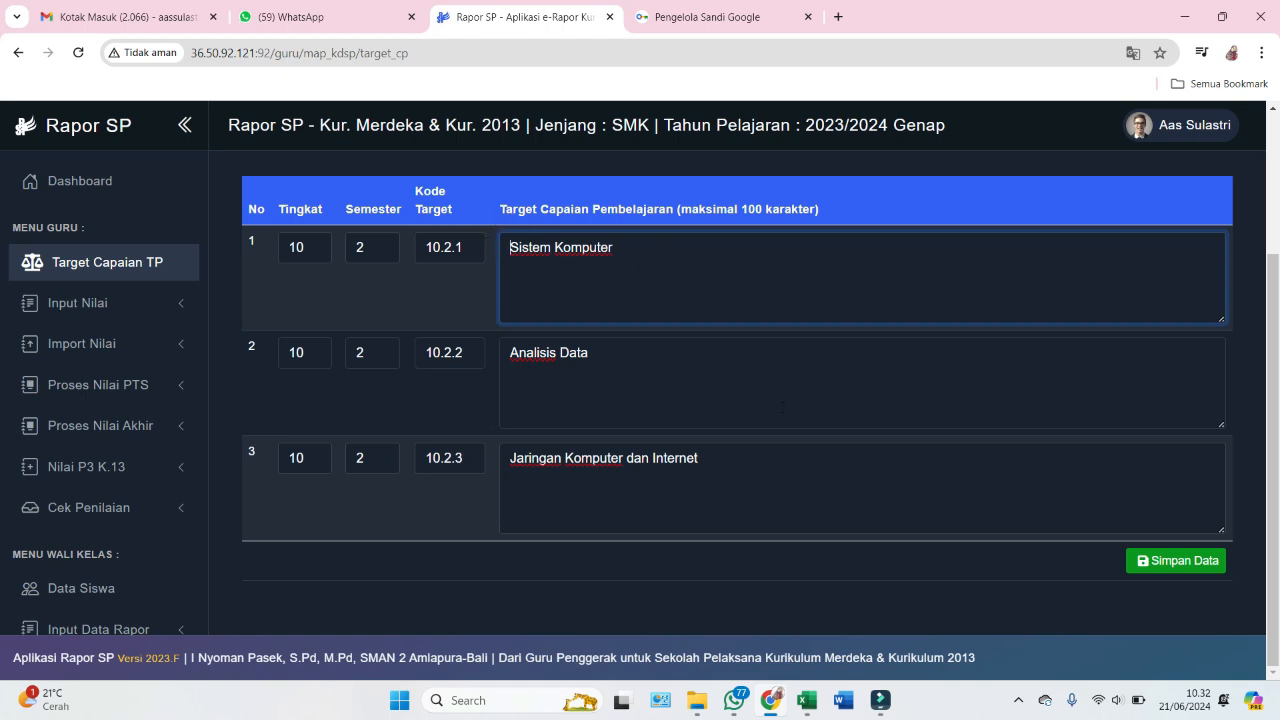
{"action": "left_click", "coordinate": [824, 502]}
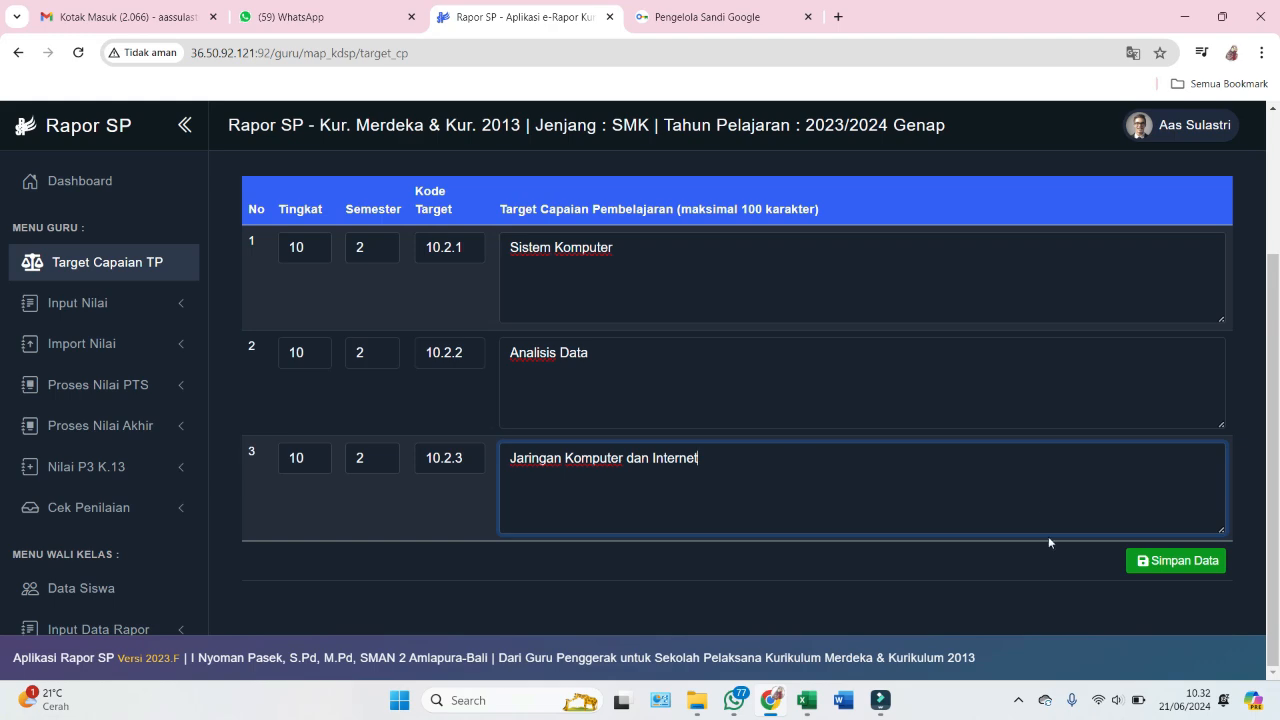
{"action": "left_click", "coordinate": [1160, 563]}
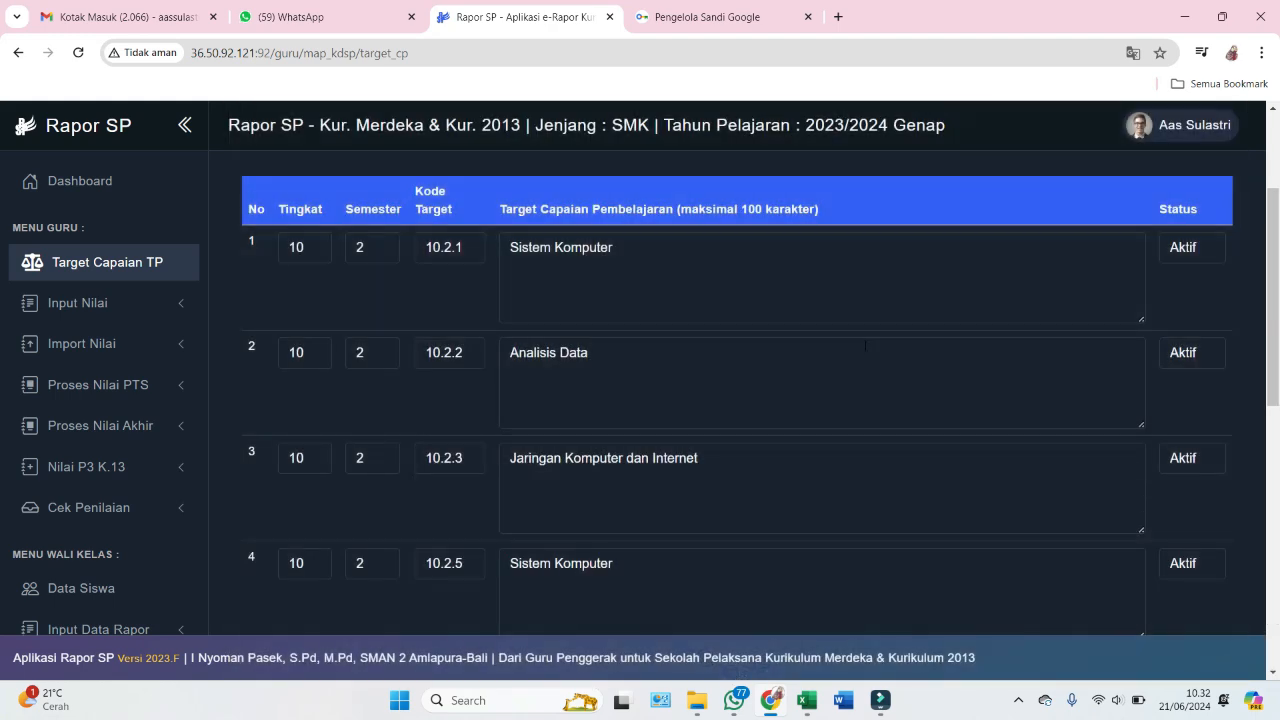
- Correct the fourth row's target code to 10.2.4 and the seventh row's to 10.2.8
{"action": "scroll", "coordinate": [1187, 449], "scroll_direction": "down", "scroll_amount": 5}
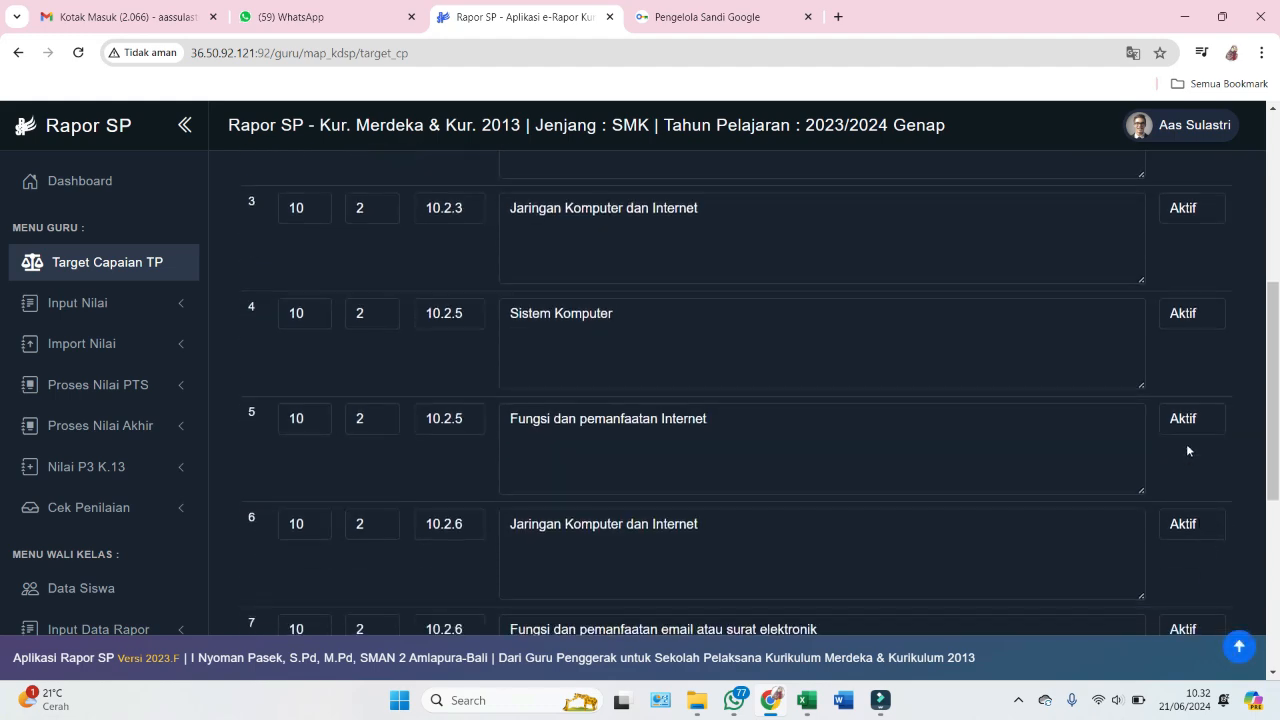
{"action": "scroll", "coordinate": [1186, 443], "scroll_direction": "down", "scroll_amount": 1}
{"action": "scroll", "coordinate": [1188, 413], "scroll_direction": "up", "scroll_amount": 7}
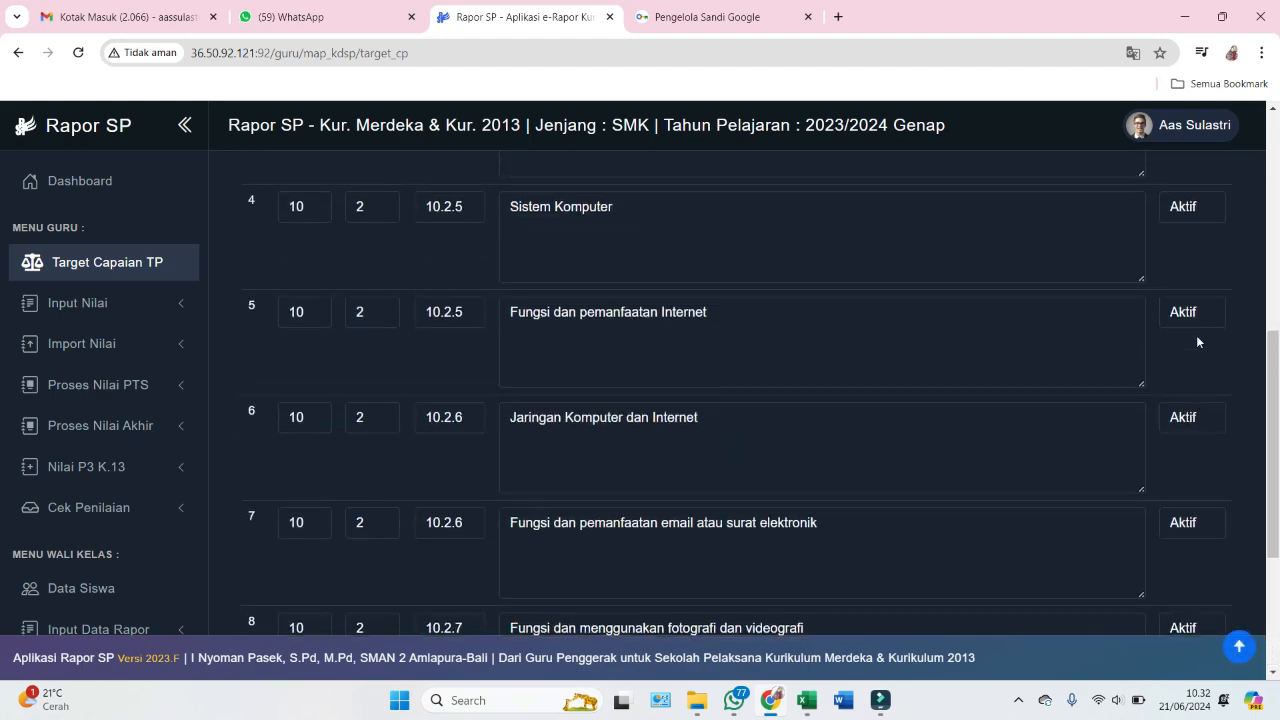
{"action": "scroll", "coordinate": [1169, 254], "scroll_direction": "down", "scroll_amount": 2}
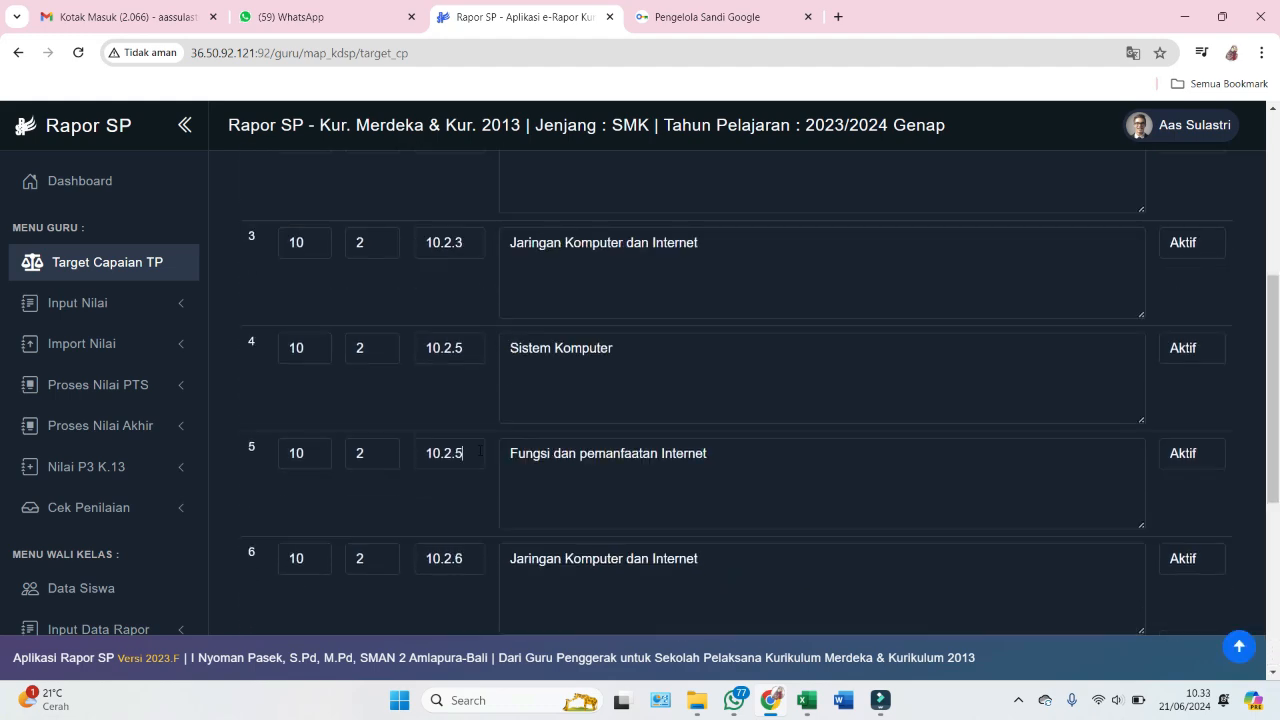
{"action": "left_click", "coordinate": [478, 451]}
{"action": "scroll", "coordinate": [476, 349], "scroll_direction": "up", "scroll_amount": 2}
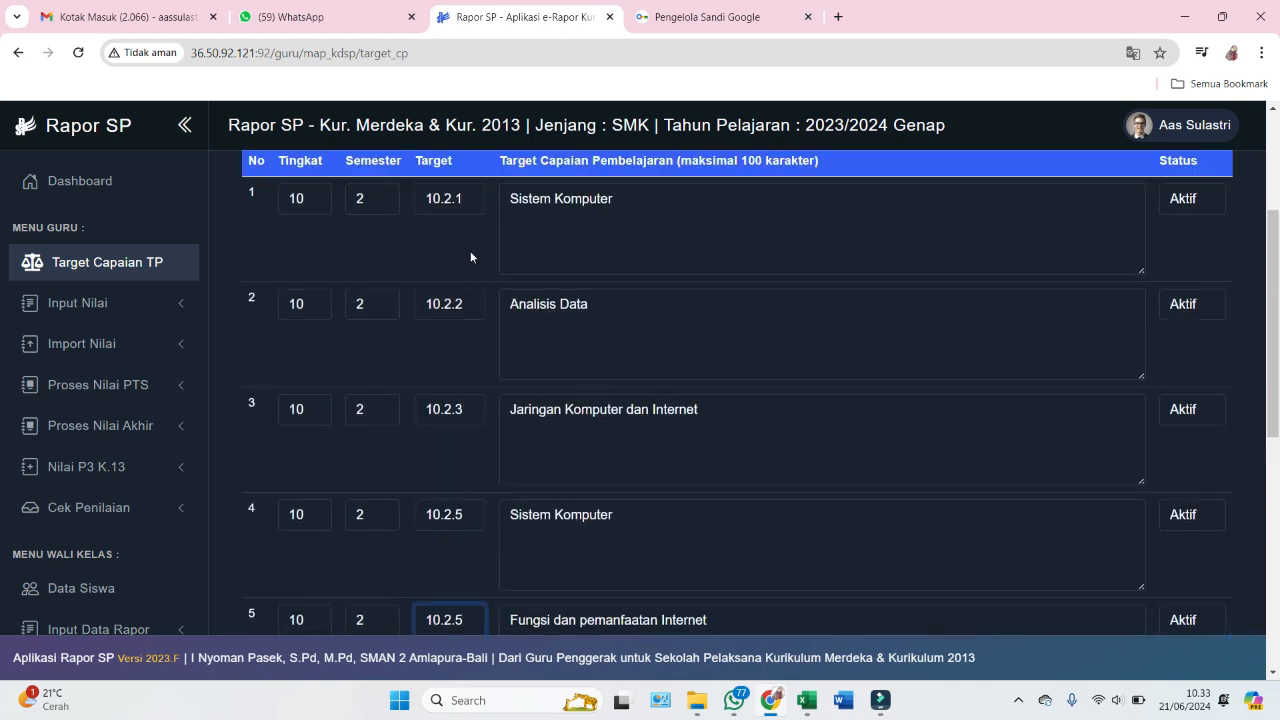
{"action": "scroll", "coordinate": [470, 508], "scroll_direction": "down", "scroll_amount": 1}
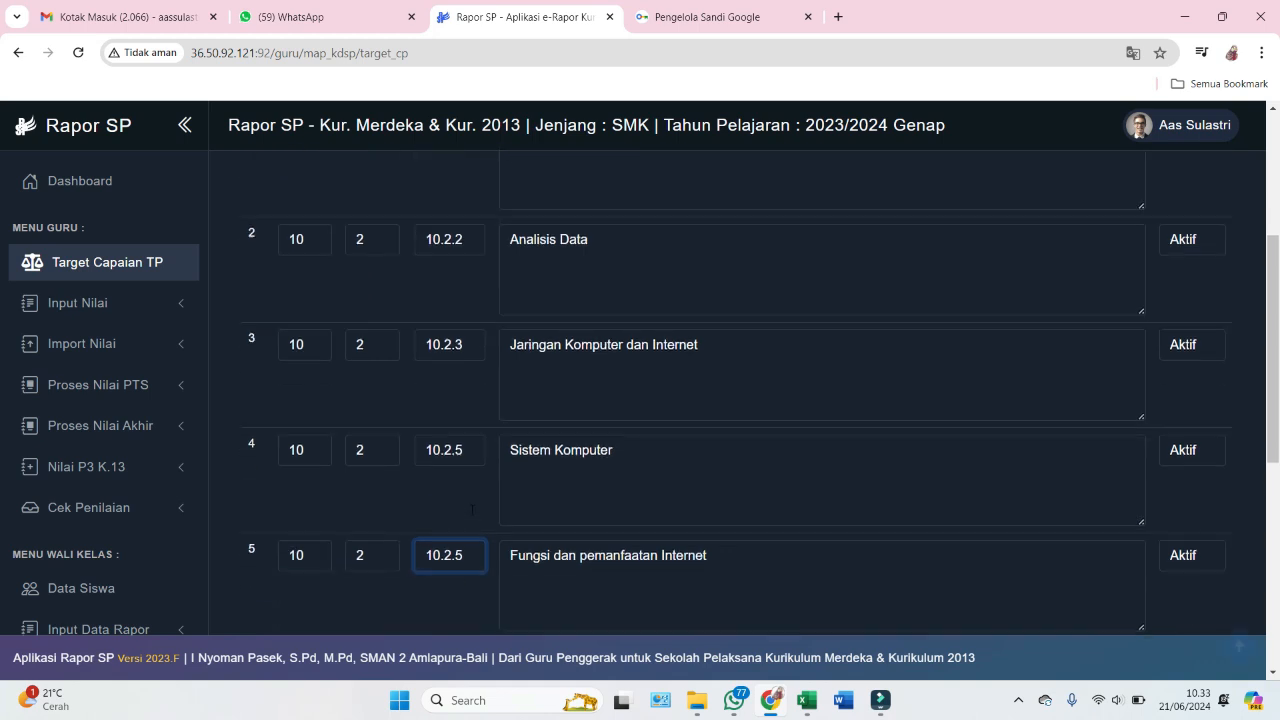
{"action": "left_click", "coordinate": [474, 431]}
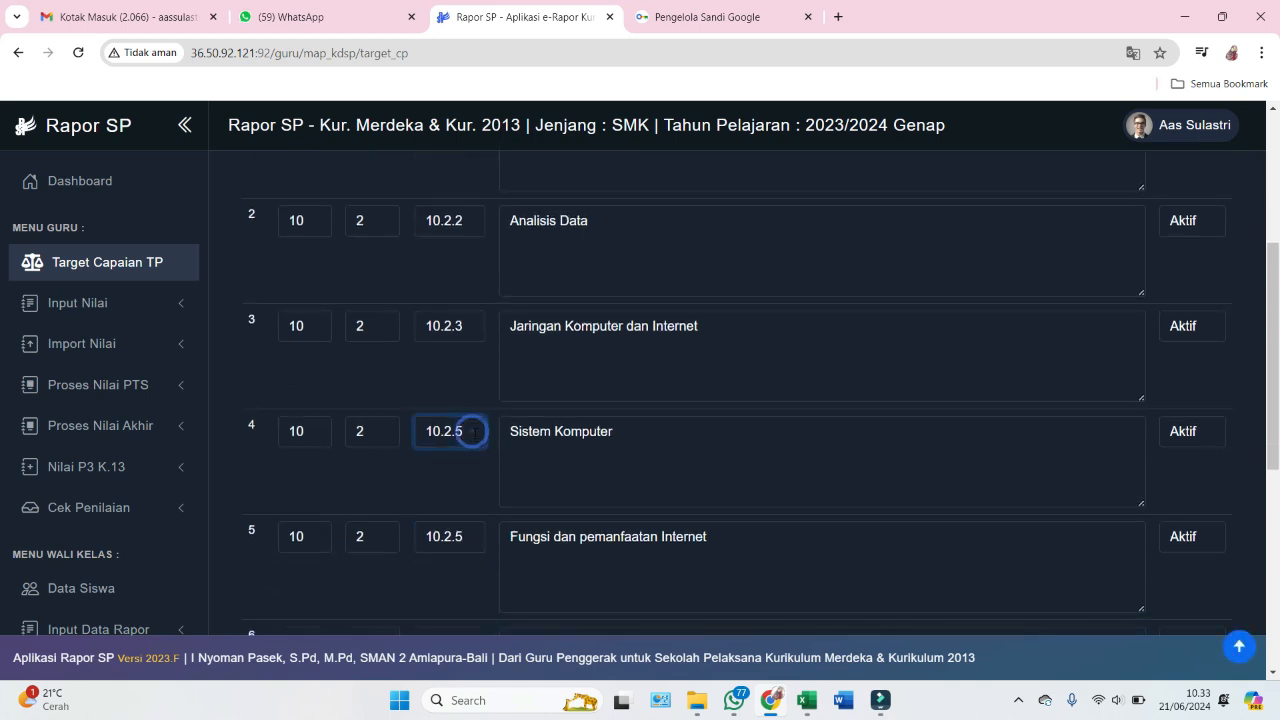
{"action": "key", "text": "BackSpace"}
{"action": "type", "text": "4"}
{"action": "scroll", "coordinate": [509, 477], "scroll_direction": "down", "scroll_amount": 1}
{"action": "scroll", "coordinate": [494, 467], "scroll_direction": "down", "scroll_amount": 5}
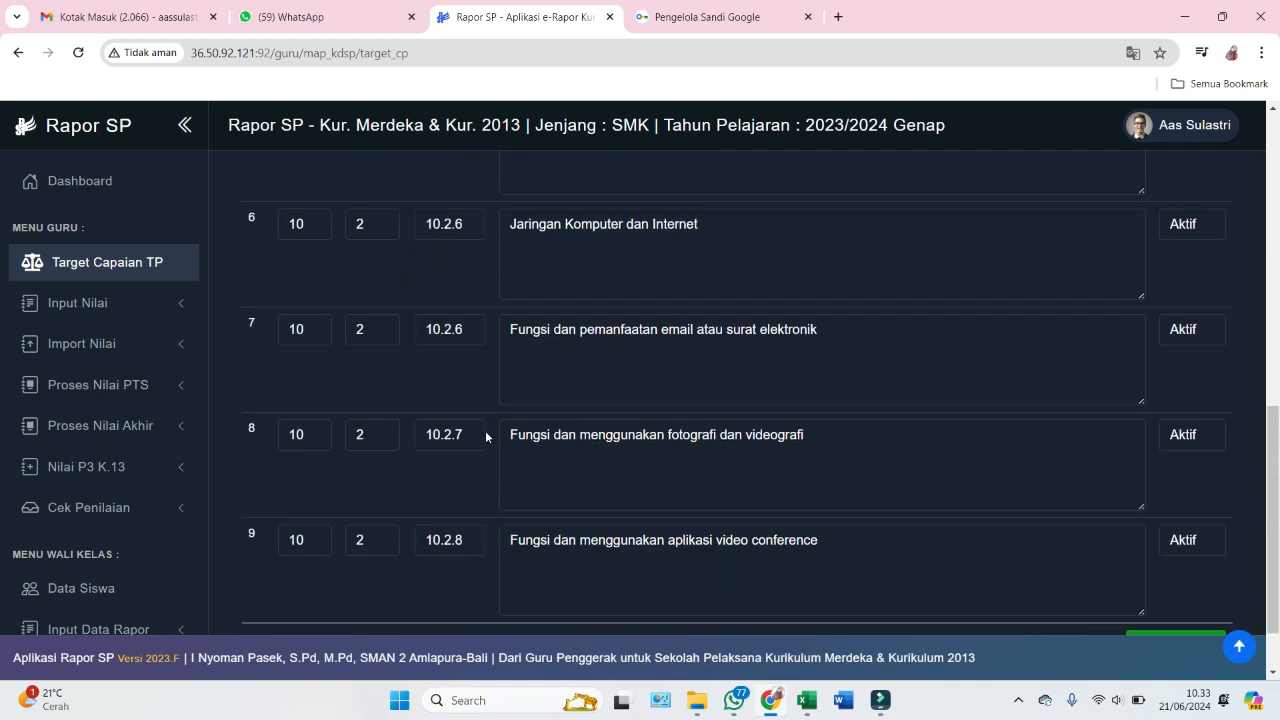
{"action": "scroll", "coordinate": [468, 336], "scroll_direction": "up", "scroll_amount": 1}
{"action": "left_click", "coordinate": [469, 333]}
{"action": "key", "text": "BackSpace"}
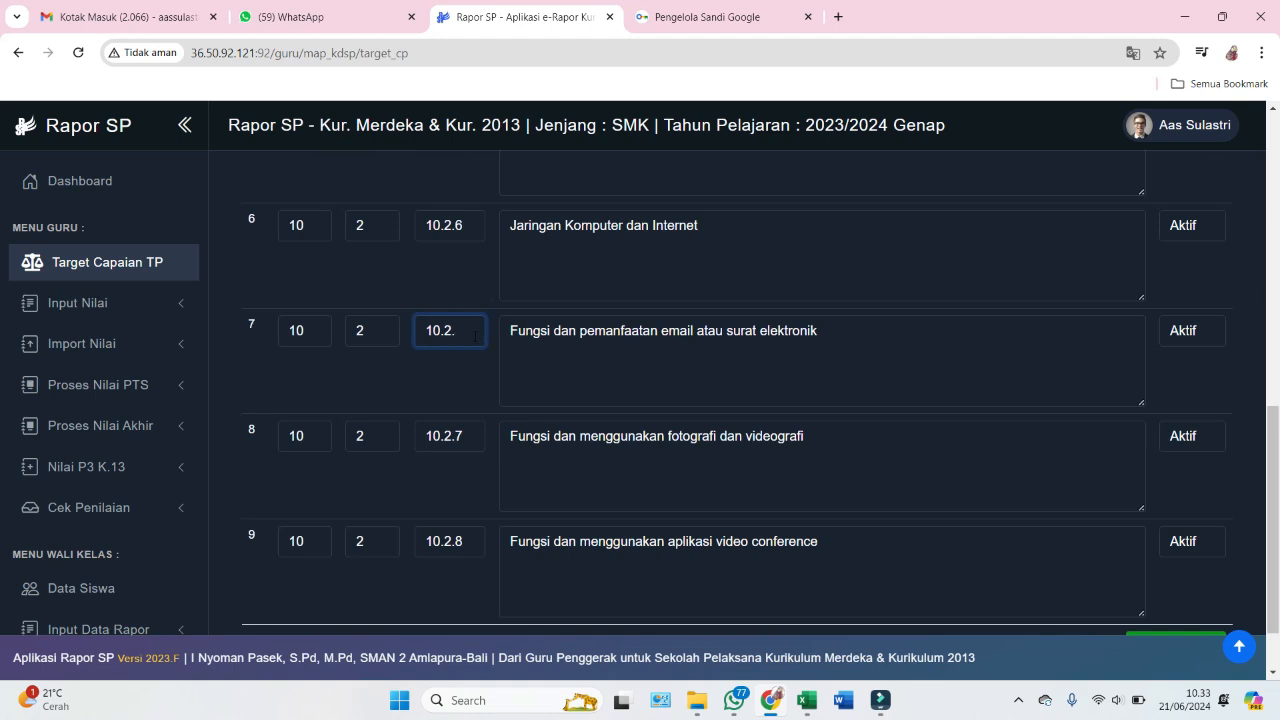
{"action": "type", "text": "8"}
{"action": "scroll", "coordinate": [503, 340], "scroll_direction": "up", "scroll_amount": 1}
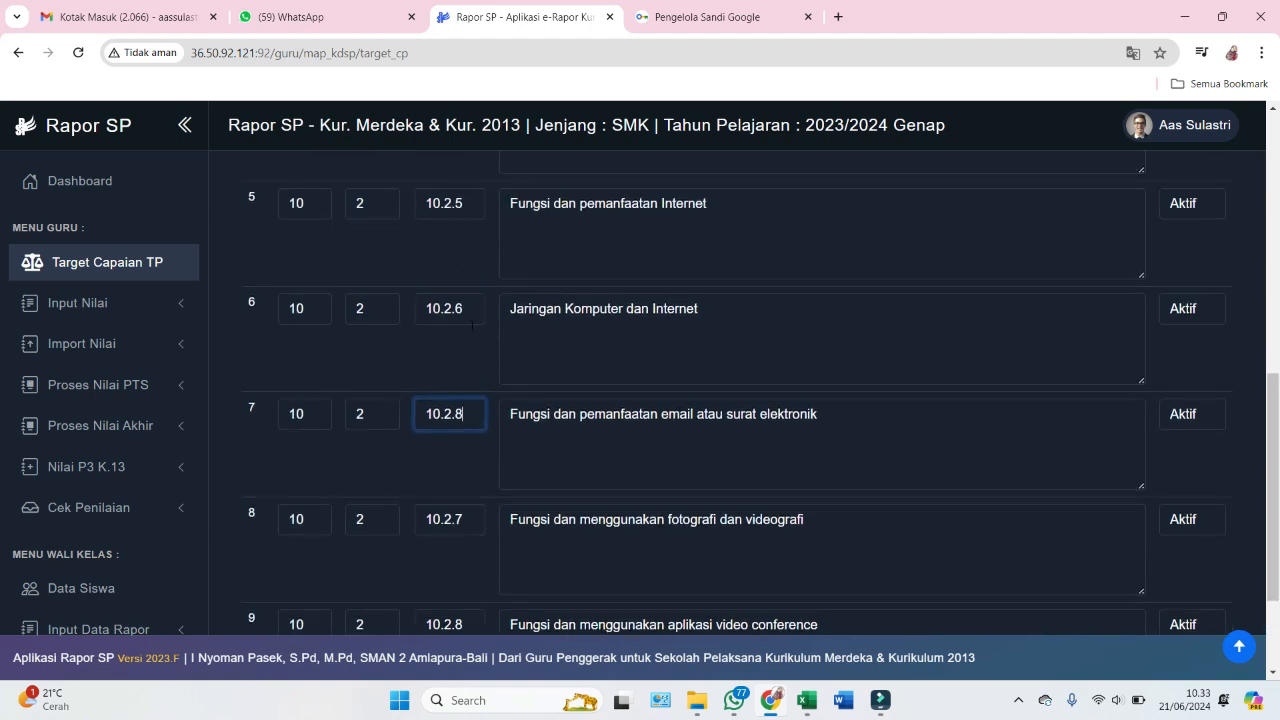
{"action": "scroll", "coordinate": [492, 428], "scroll_direction": "down", "scroll_amount": 2}
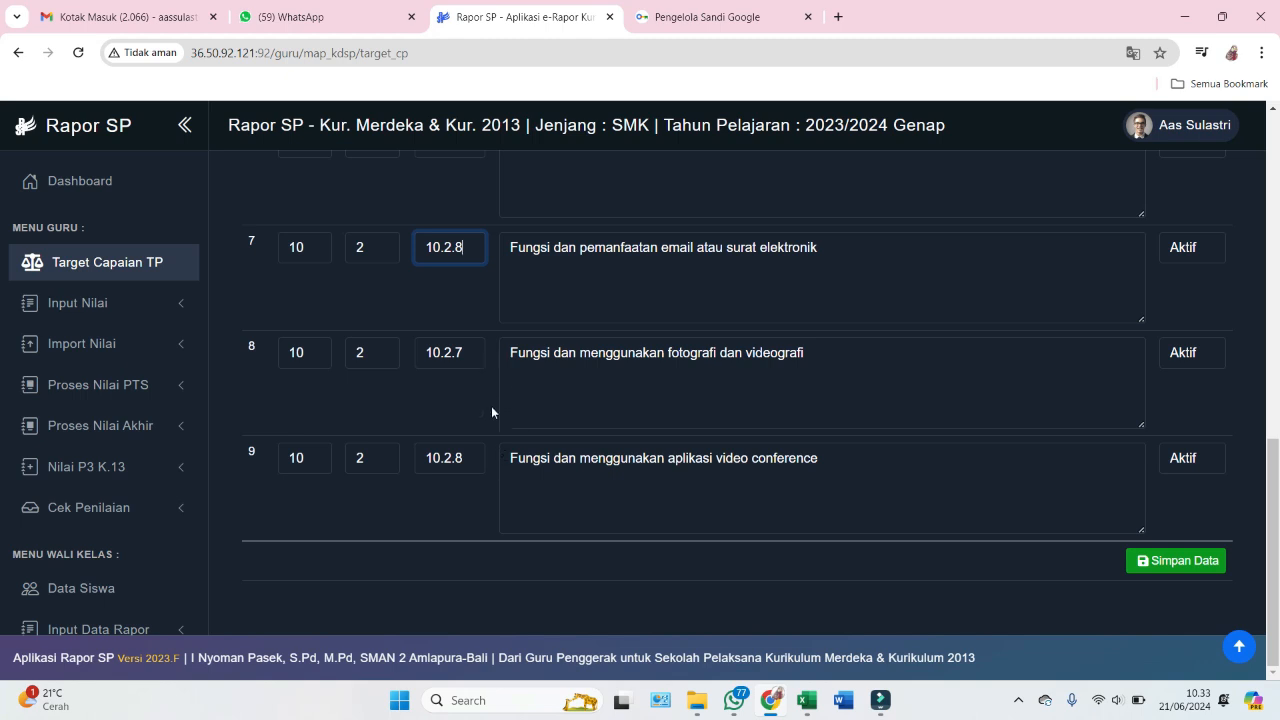
{"action": "left_click", "coordinate": [497, 411]}
- Change row 9's target code from 10.2.8 to 10.2.9 and save the target list
{"action": "left_click", "coordinate": [487, 490]}
{"action": "scroll", "coordinate": [489, 500], "scroll_direction": "up", "scroll_amount": 5}
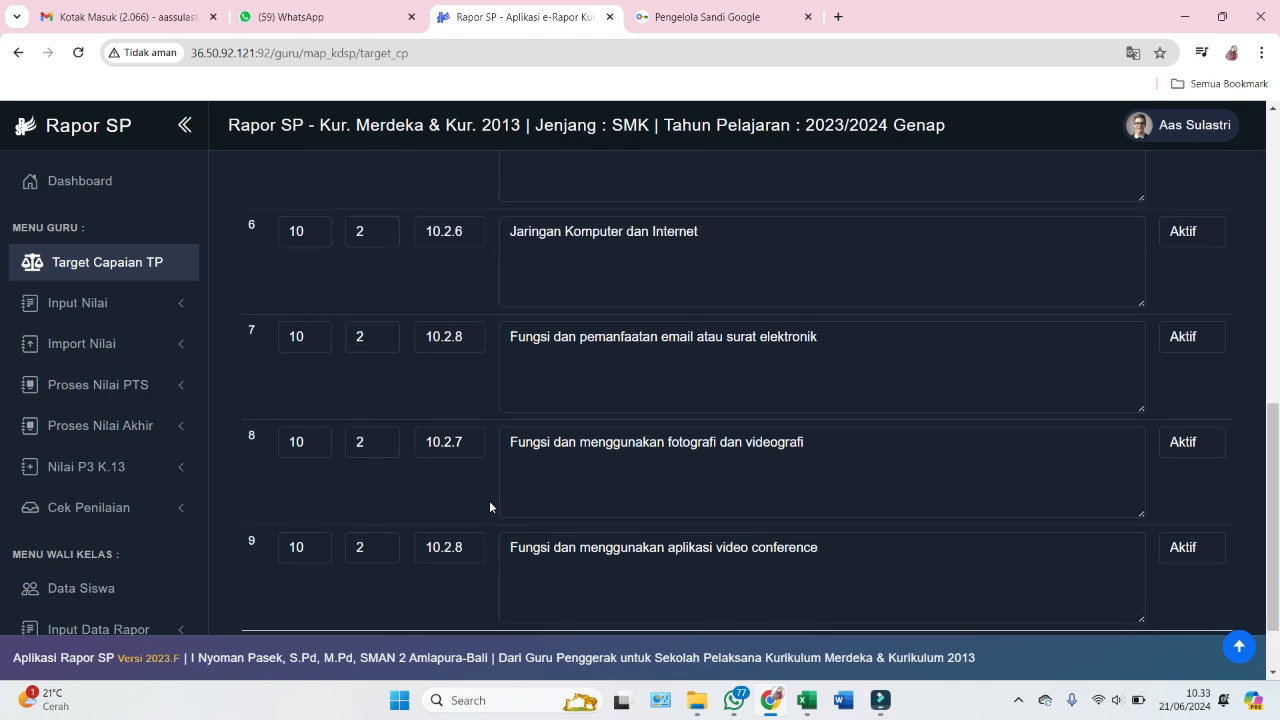
{"action": "scroll", "coordinate": [489, 298], "scroll_direction": "up", "scroll_amount": 2}
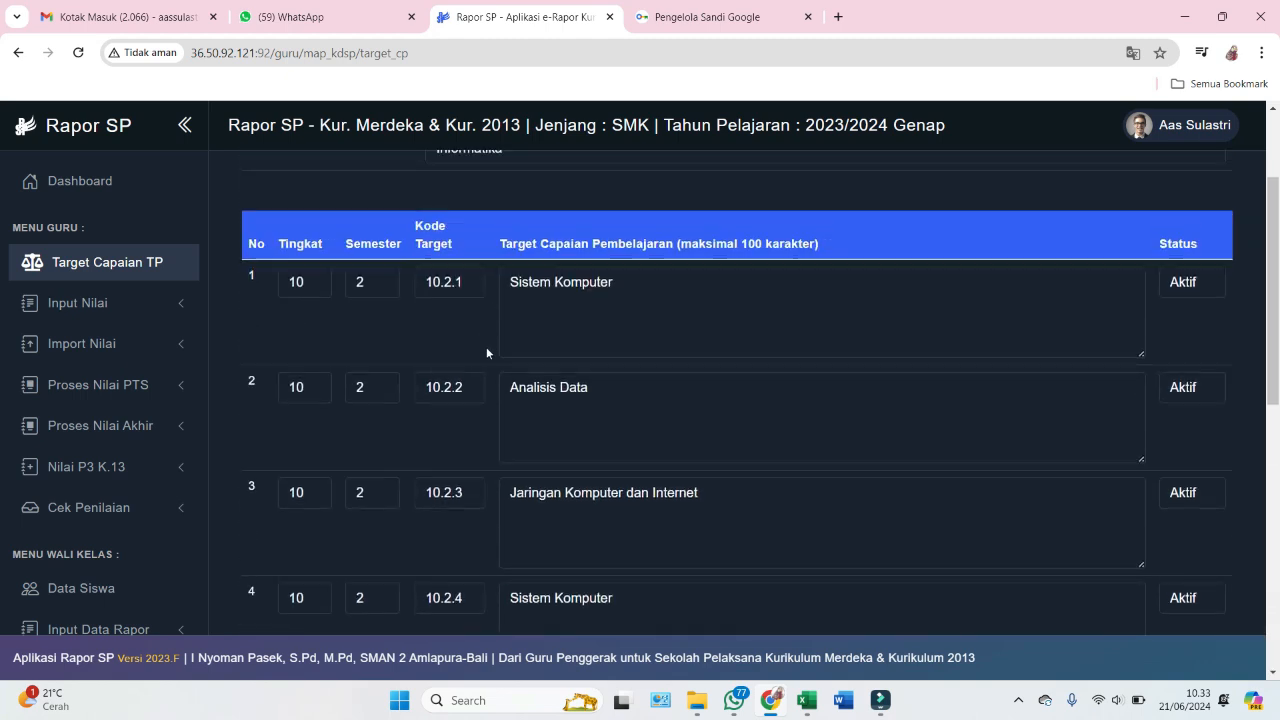
{"action": "scroll", "coordinate": [486, 347], "scroll_direction": "down", "scroll_amount": 3}
{"action": "scroll", "coordinate": [480, 400], "scroll_direction": "down", "scroll_amount": 3}
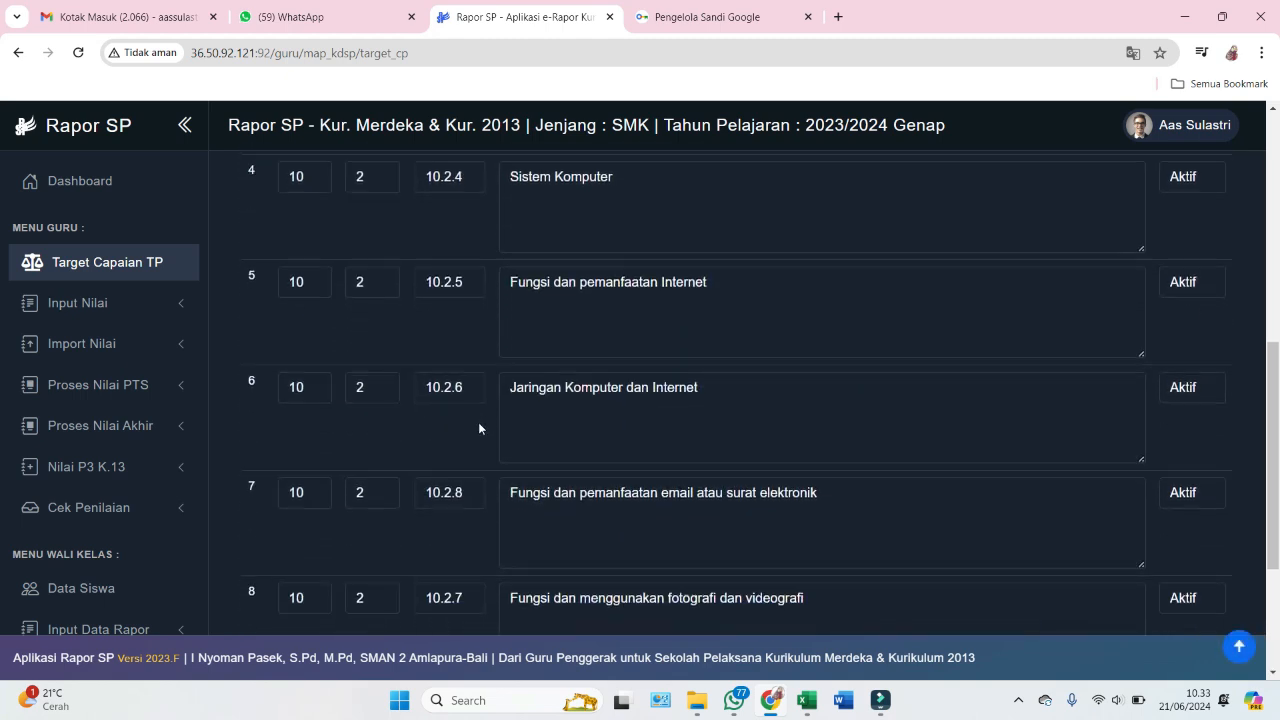
{"action": "scroll", "coordinate": [481, 460], "scroll_direction": "down", "scroll_amount": 3}
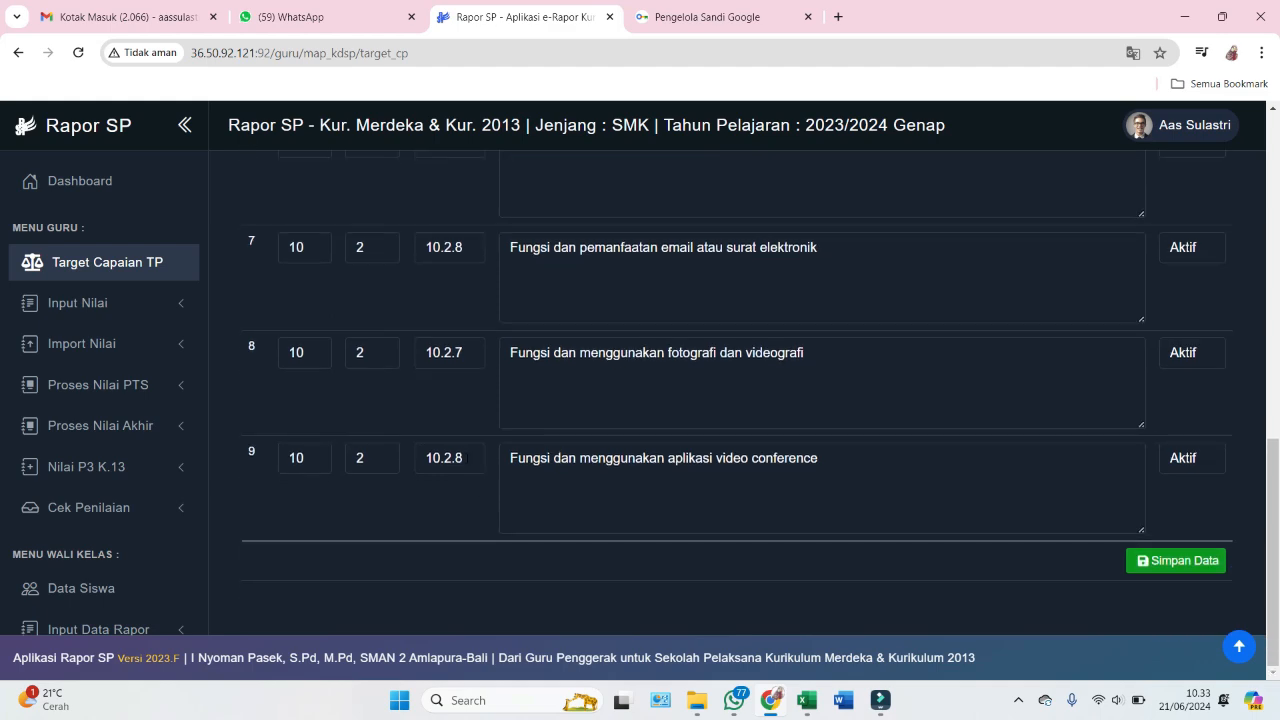
{"action": "left_click", "coordinate": [470, 459]}
{"action": "key", "text": "BackSpace"}
{"action": "type", "text": "9"}
{"action": "left_click", "coordinate": [484, 556]}
{"action": "left_click", "coordinate": [1176, 560]}
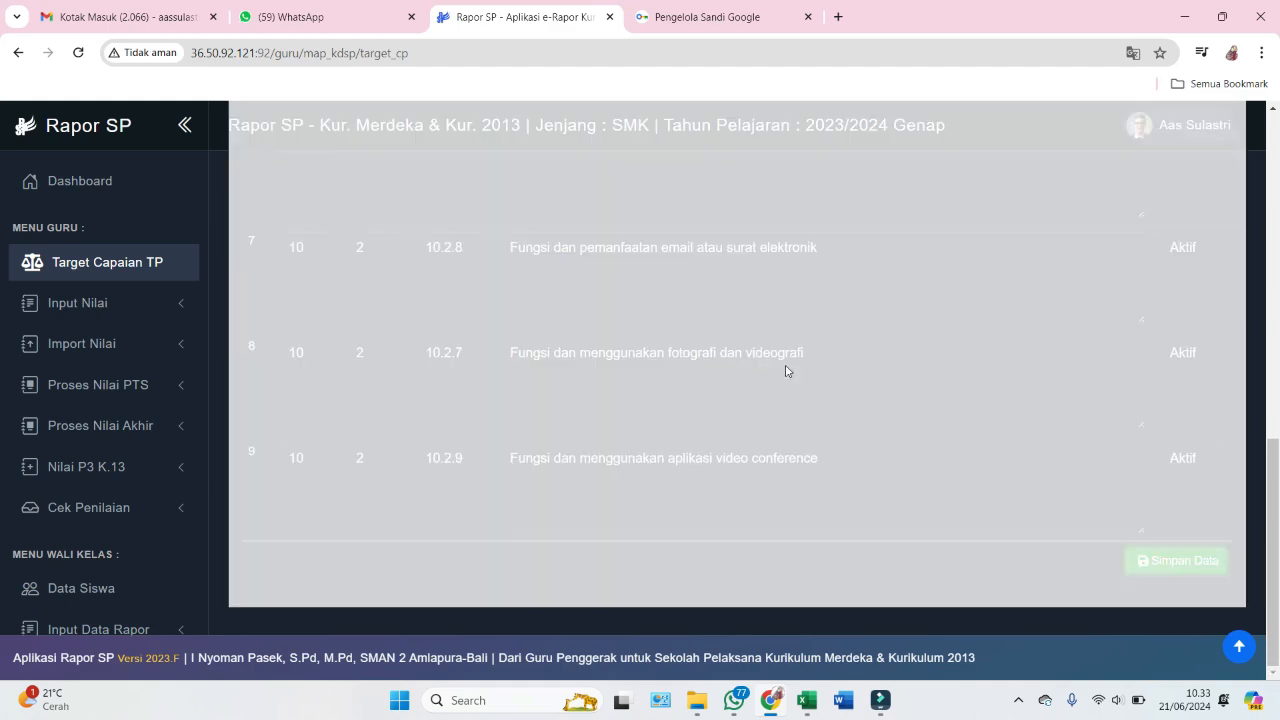
- Review the saved list running 10.2.1–10.2.9 and return to the top of the table
{"action": "scroll", "coordinate": [786, 371], "scroll_direction": "up", "scroll_amount": 4}
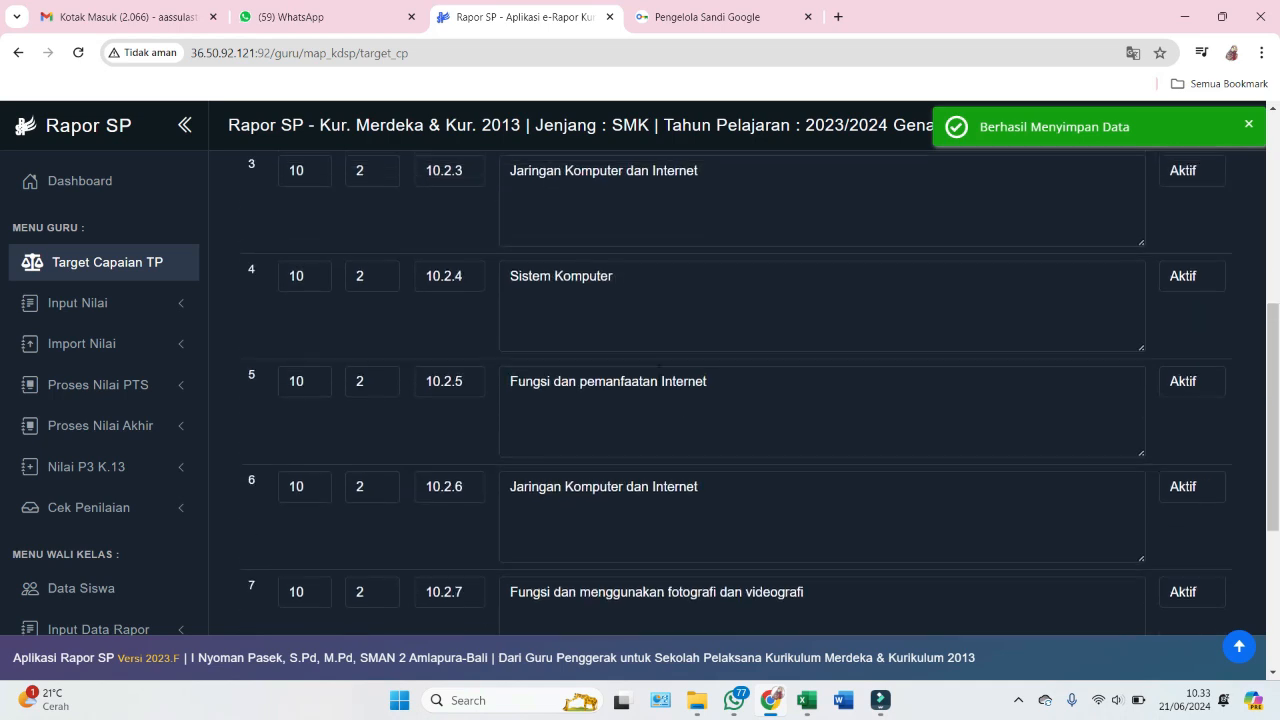
{"action": "scroll", "coordinate": [474, 243], "scroll_direction": "up", "scroll_amount": 3}
{"action": "scroll", "coordinate": [472, 351], "scroll_direction": "down", "scroll_amount": 3}
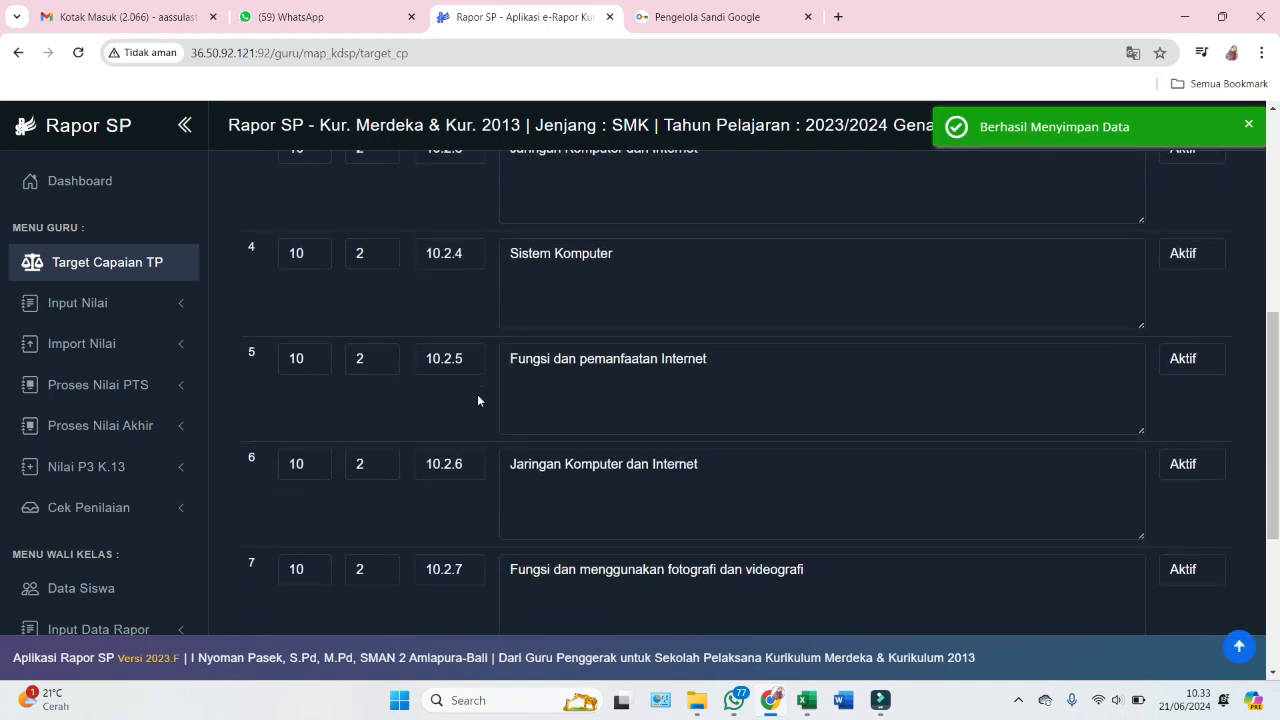
{"action": "scroll", "coordinate": [478, 400], "scroll_direction": "down", "scroll_amount": 4}
{"action": "left_click", "coordinate": [494, 572]}
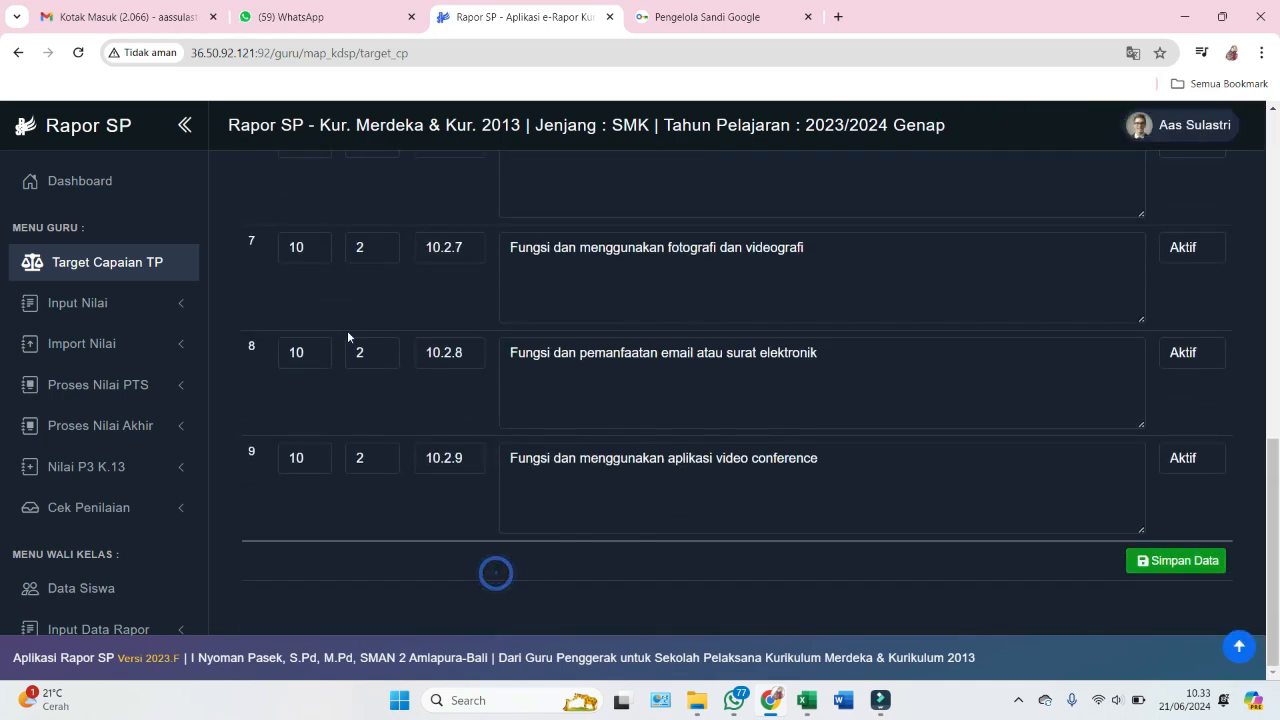
{"action": "scroll", "coordinate": [738, 328], "scroll_direction": "up", "scroll_amount": 6}
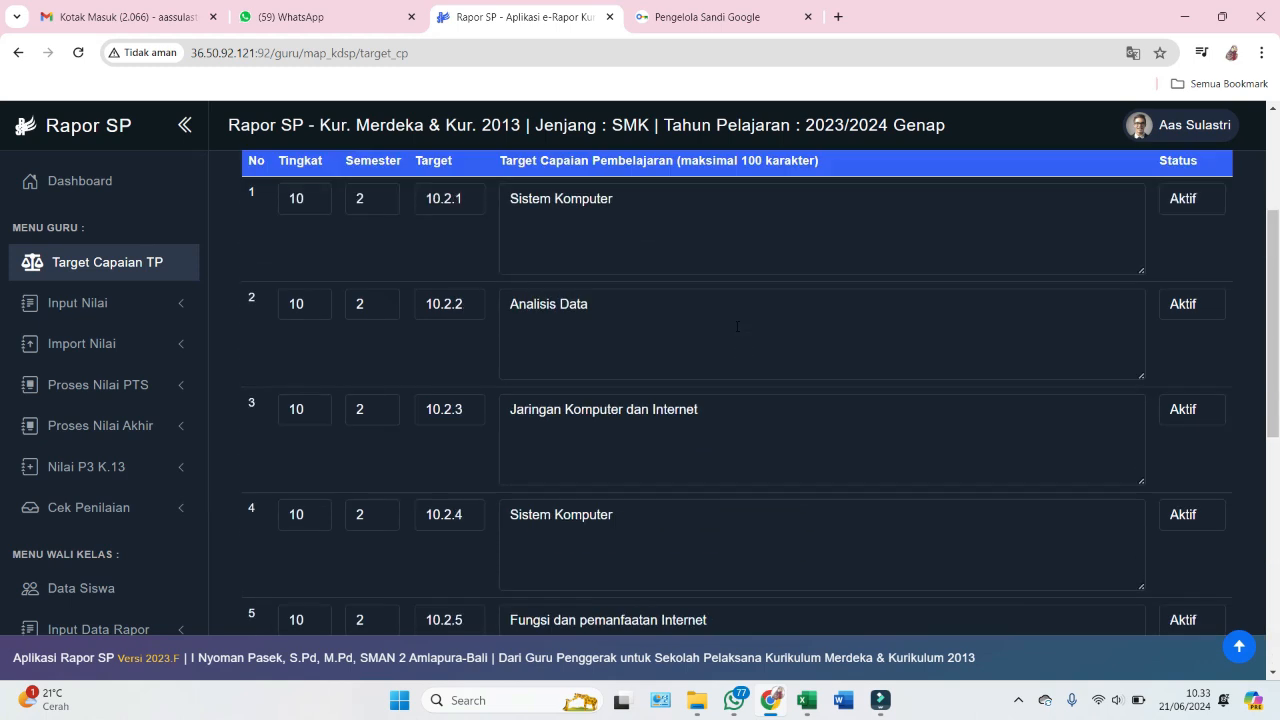
{"action": "scroll", "coordinate": [737, 326], "scroll_direction": "up", "scroll_amount": 2}
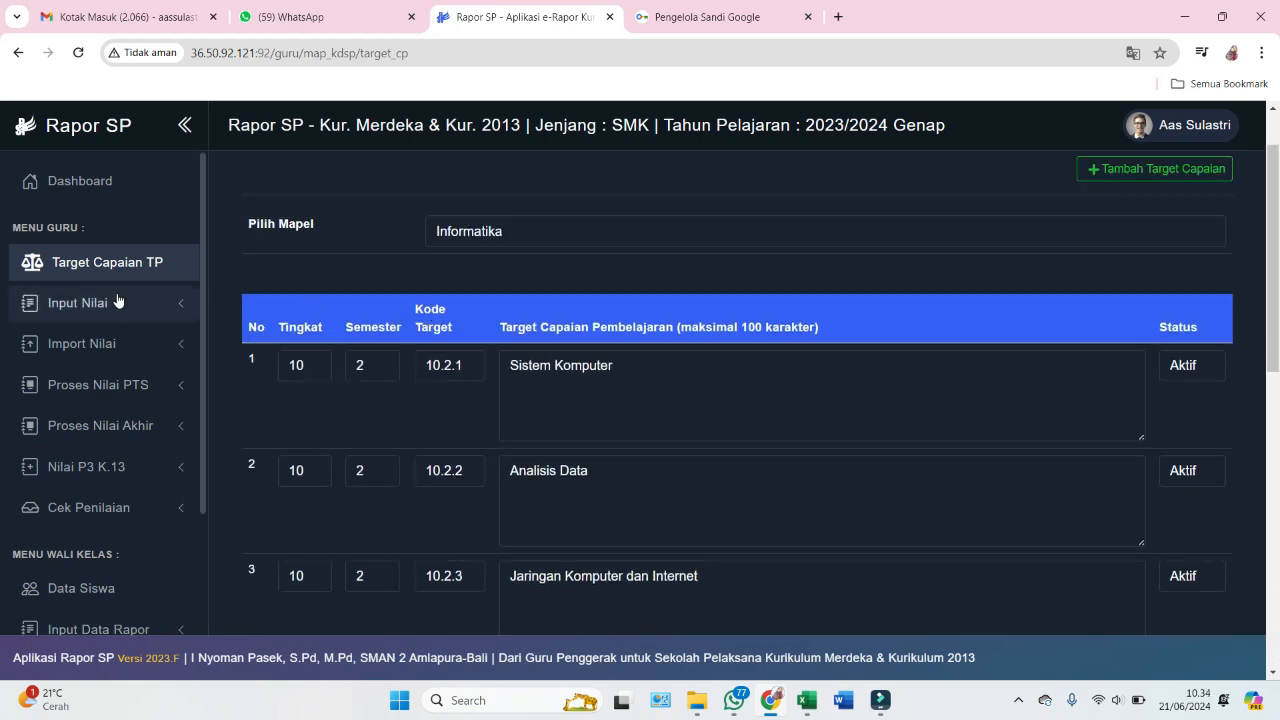
- Browse the Nilai Sumatif and Sumatif Akhir Semester pages, then reach Import Nilai's Download Format page
{"action": "left_click", "coordinate": [66, 306]}
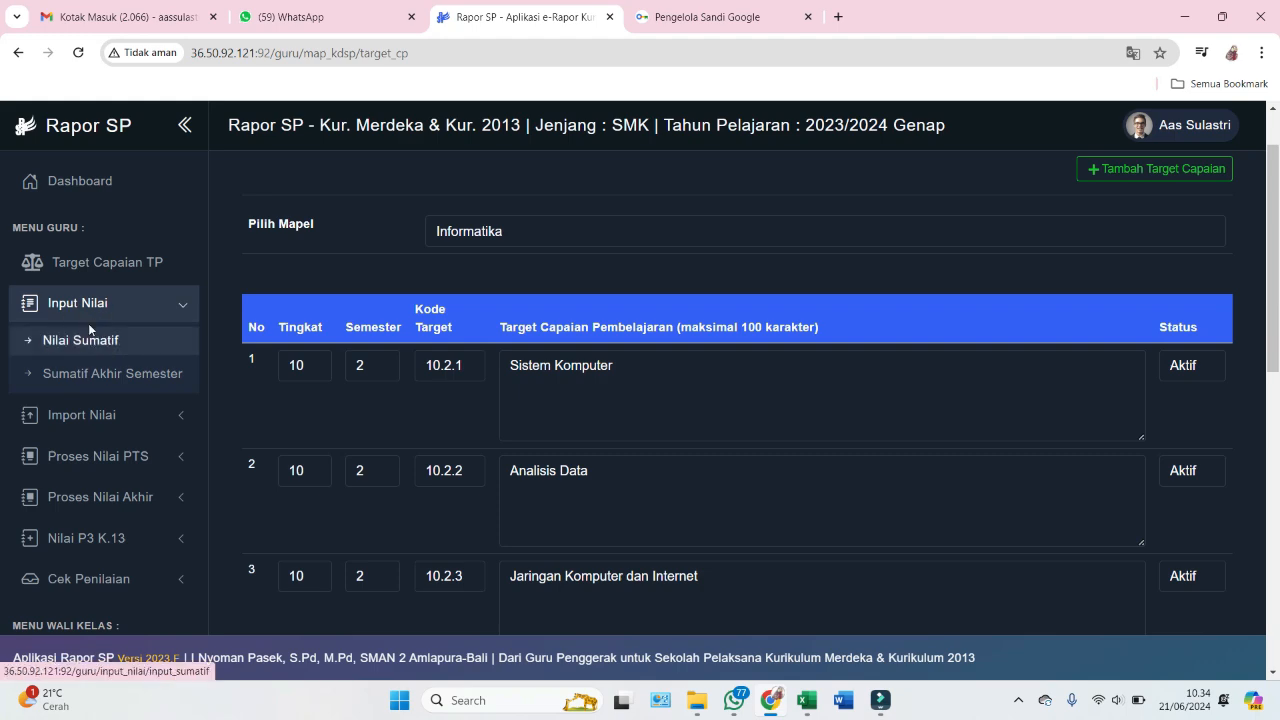
{"action": "left_click", "coordinate": [77, 343]}
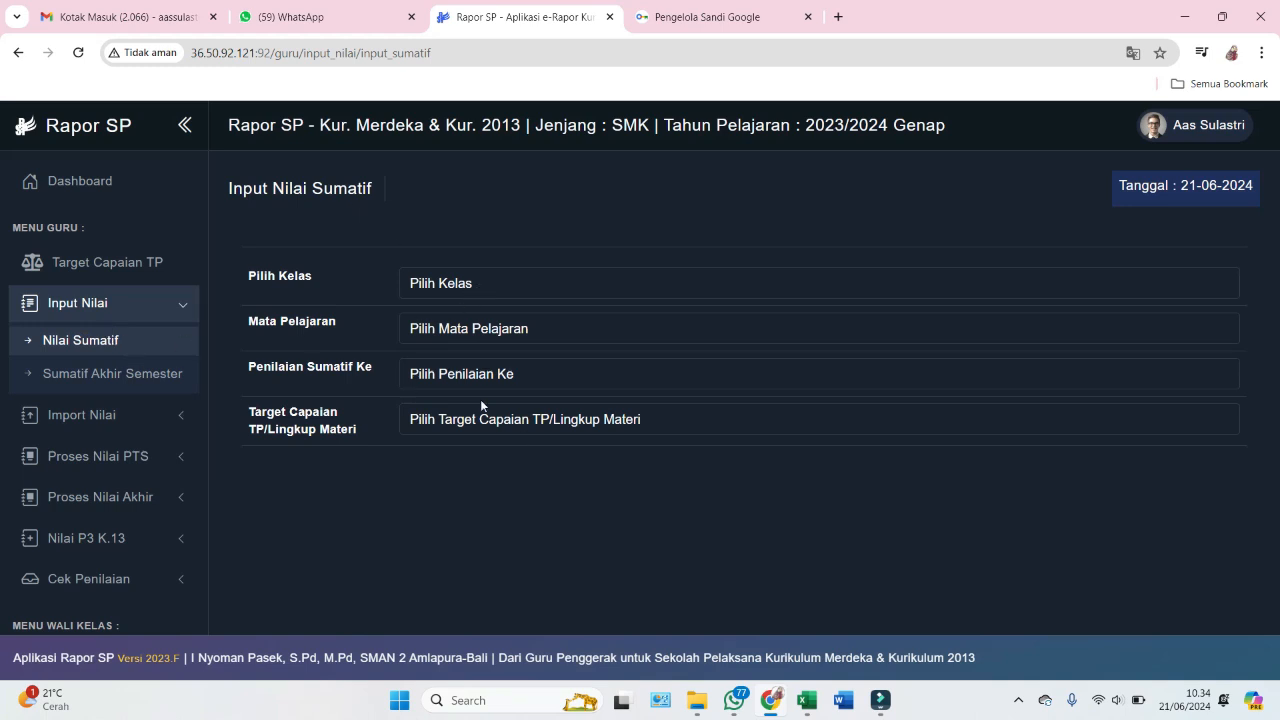
{"action": "left_click", "coordinate": [112, 375]}
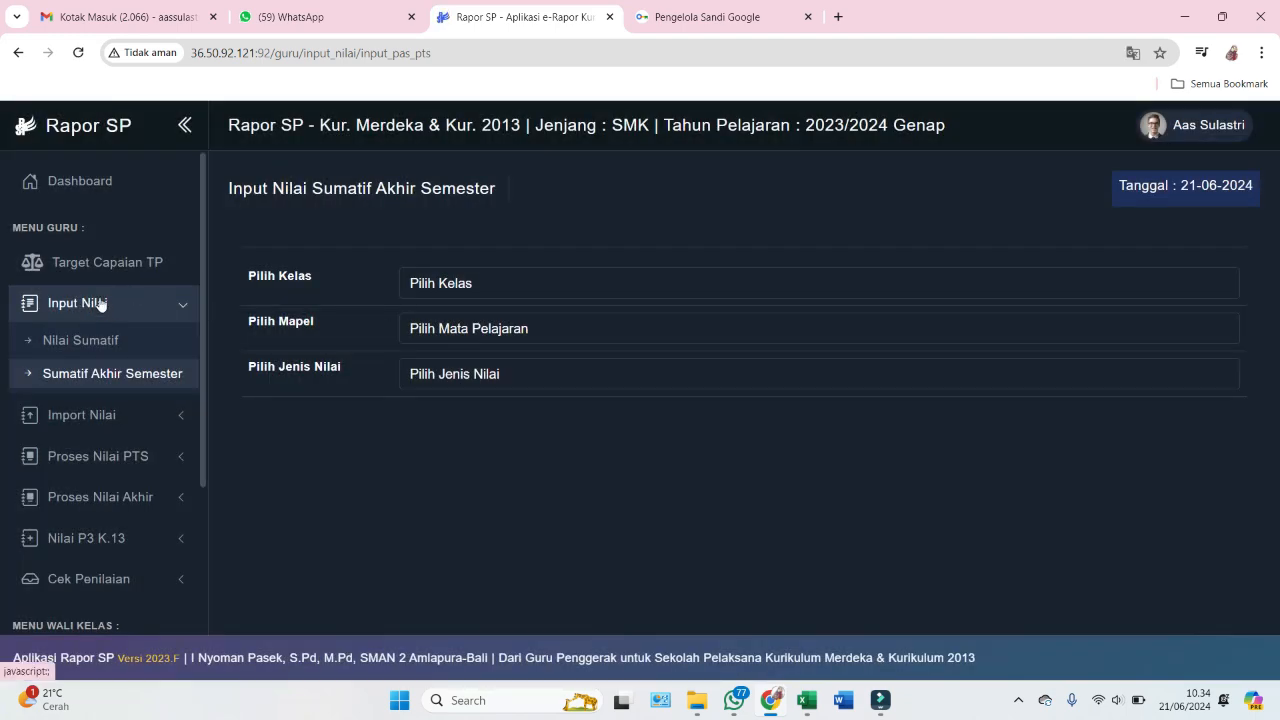
{"action": "scroll", "coordinate": [66, 316], "scroll_direction": "down", "scroll_amount": 1}
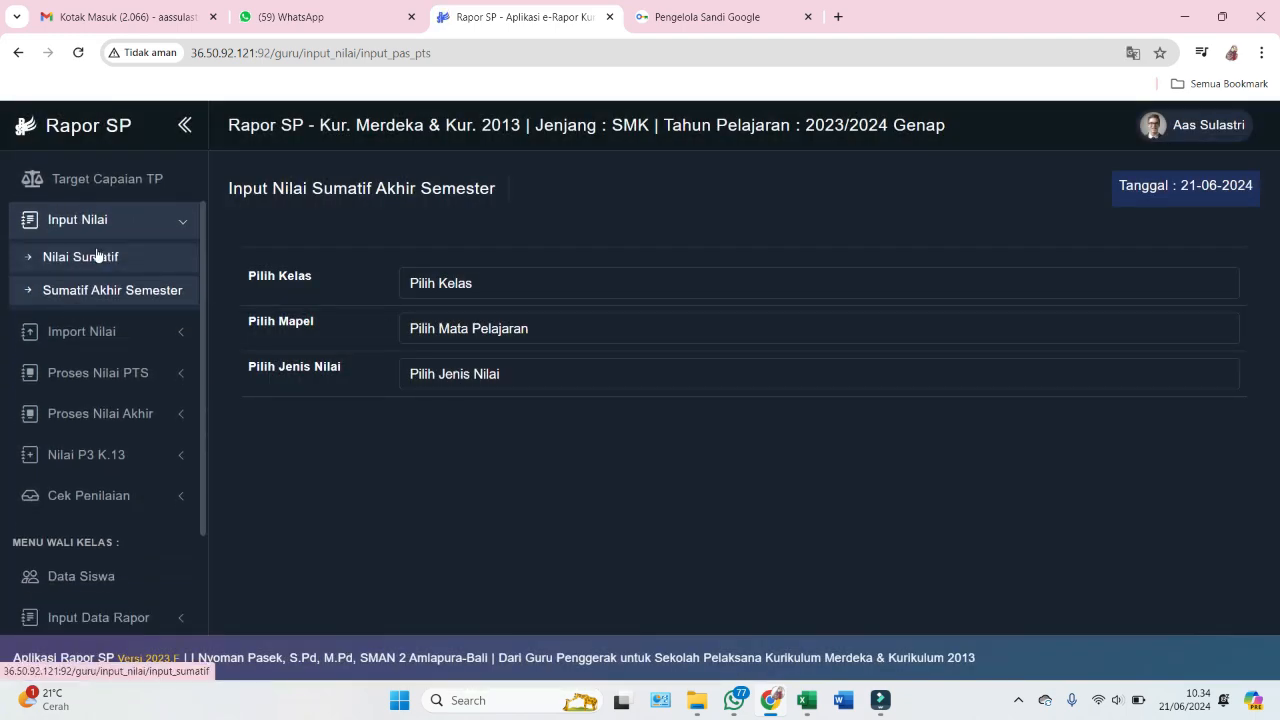
{"action": "left_click", "coordinate": [172, 229]}
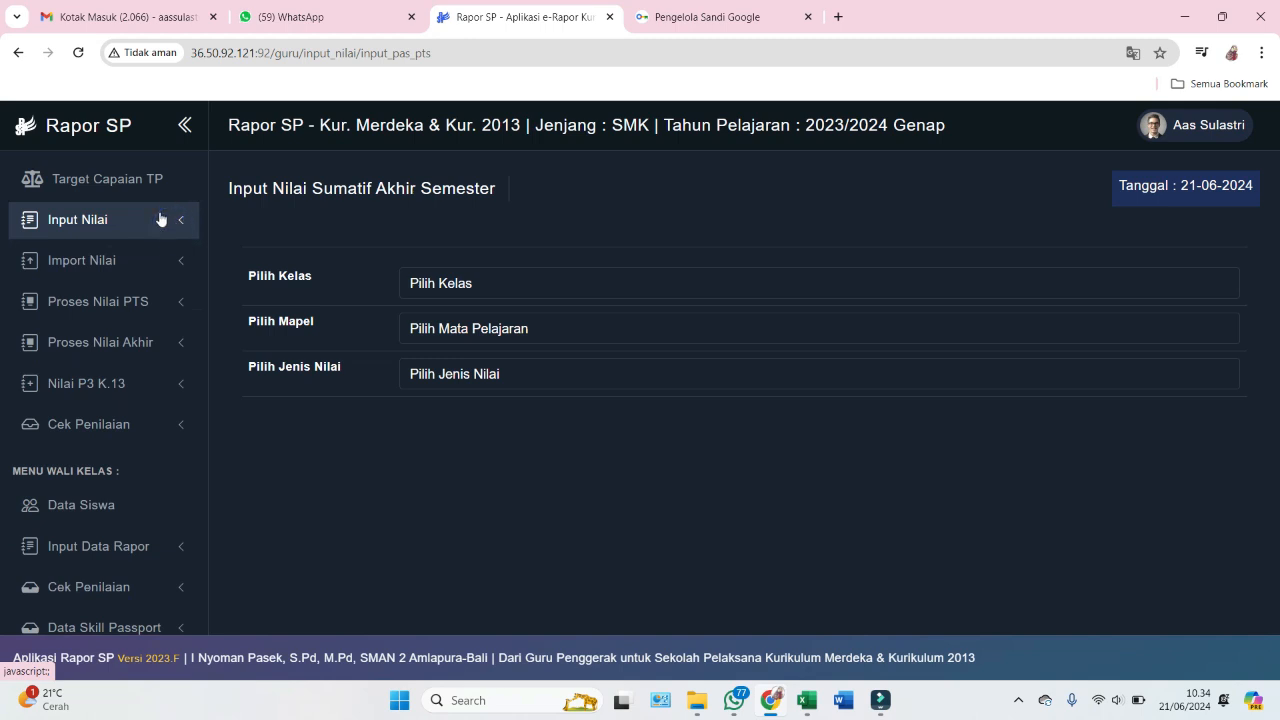
{"action": "scroll", "coordinate": [165, 222], "scroll_direction": "up", "scroll_amount": 1}
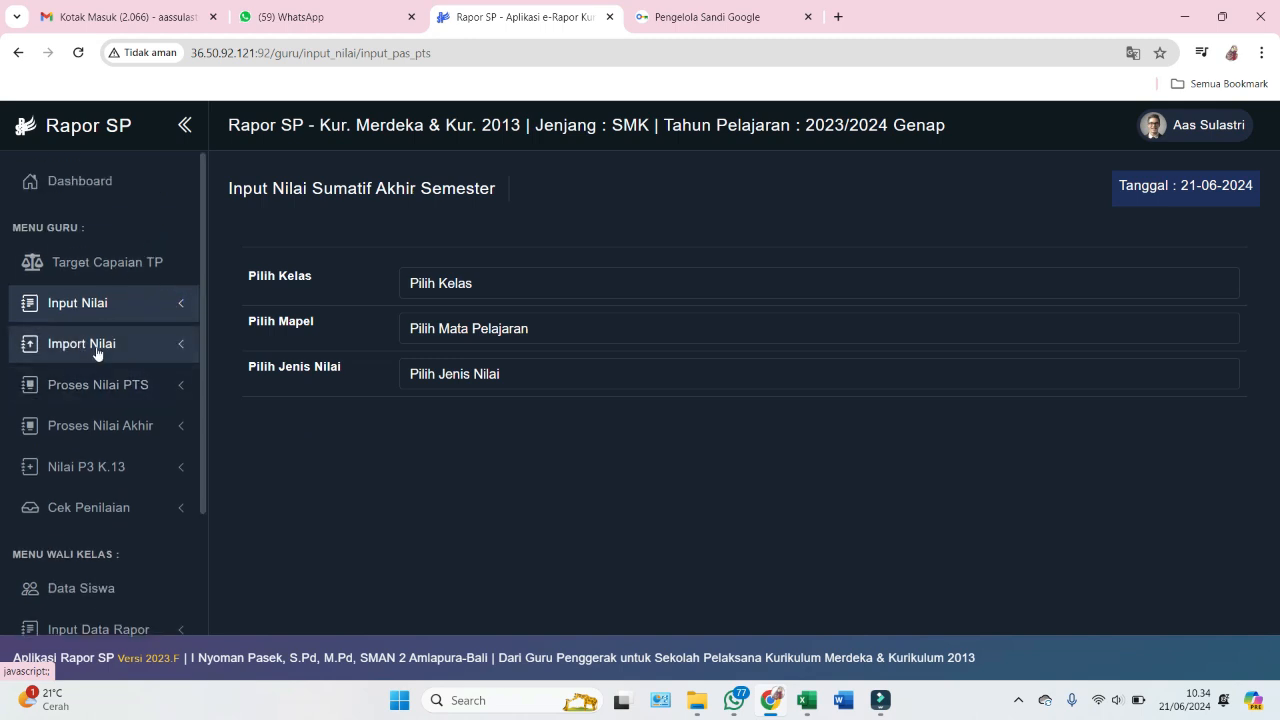
{"action": "left_click", "coordinate": [98, 348]}
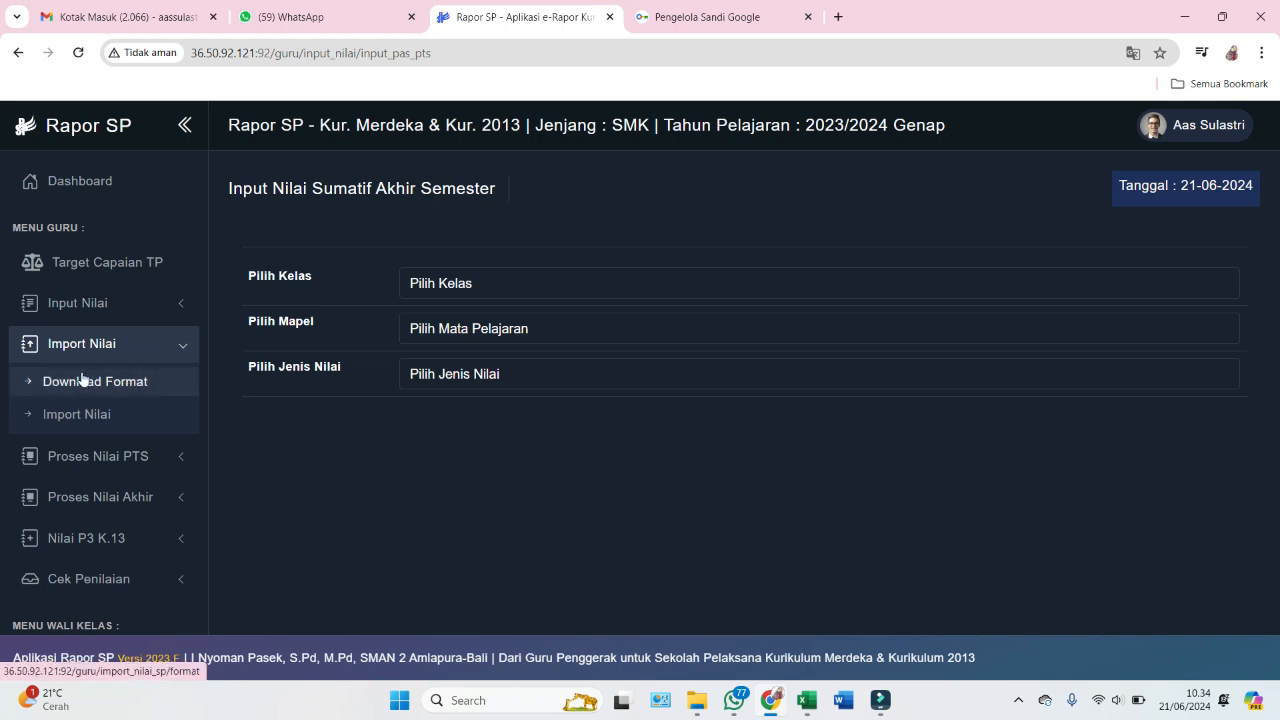
{"action": "left_click", "coordinate": [72, 382]}
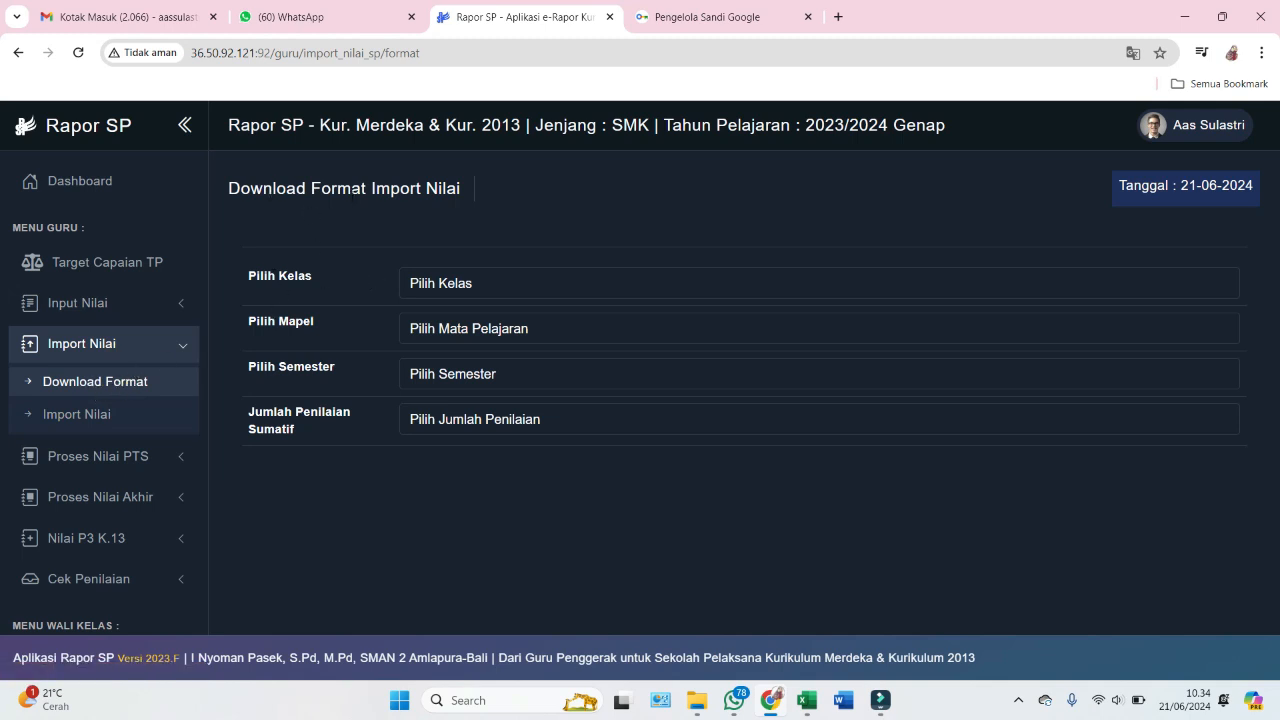
- Choose Kelas X MP 1, Mapel Informatika, Semester 2 and 3 summative assessments
{"action": "left_click", "coordinate": [428, 285]}
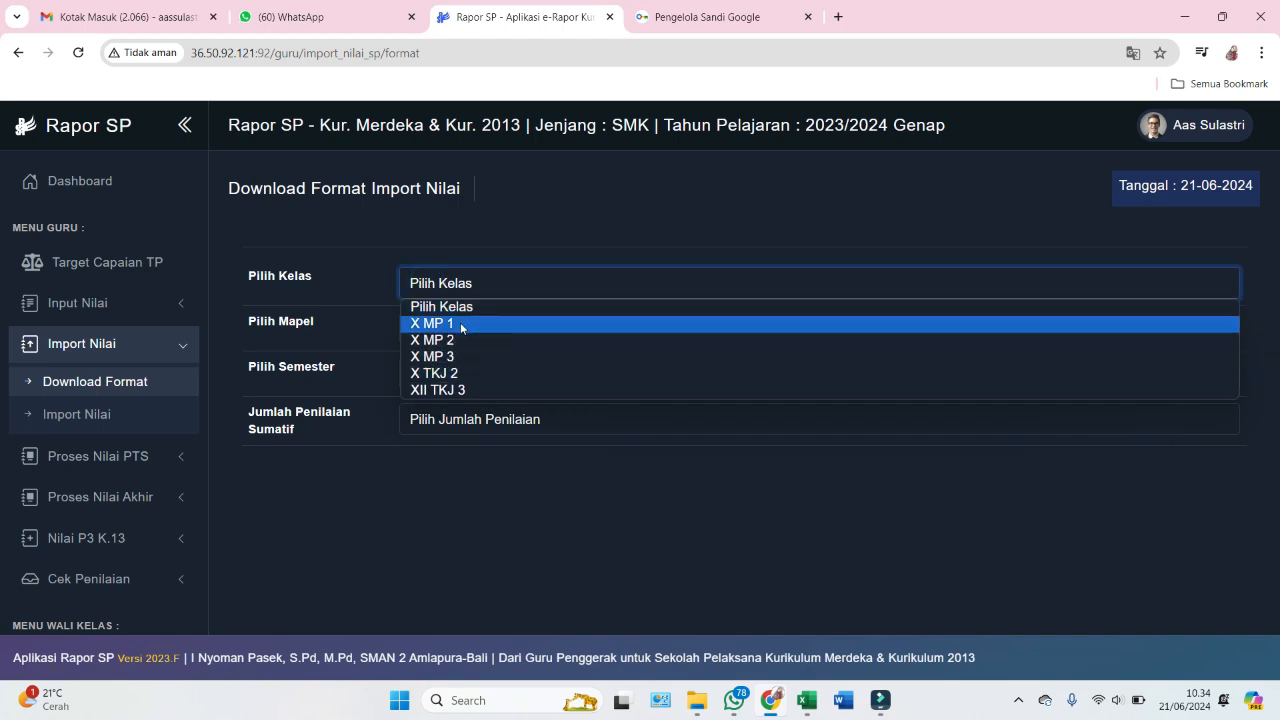
{"action": "left_click", "coordinate": [462, 374]}
{"action": "left_click", "coordinate": [453, 324]}
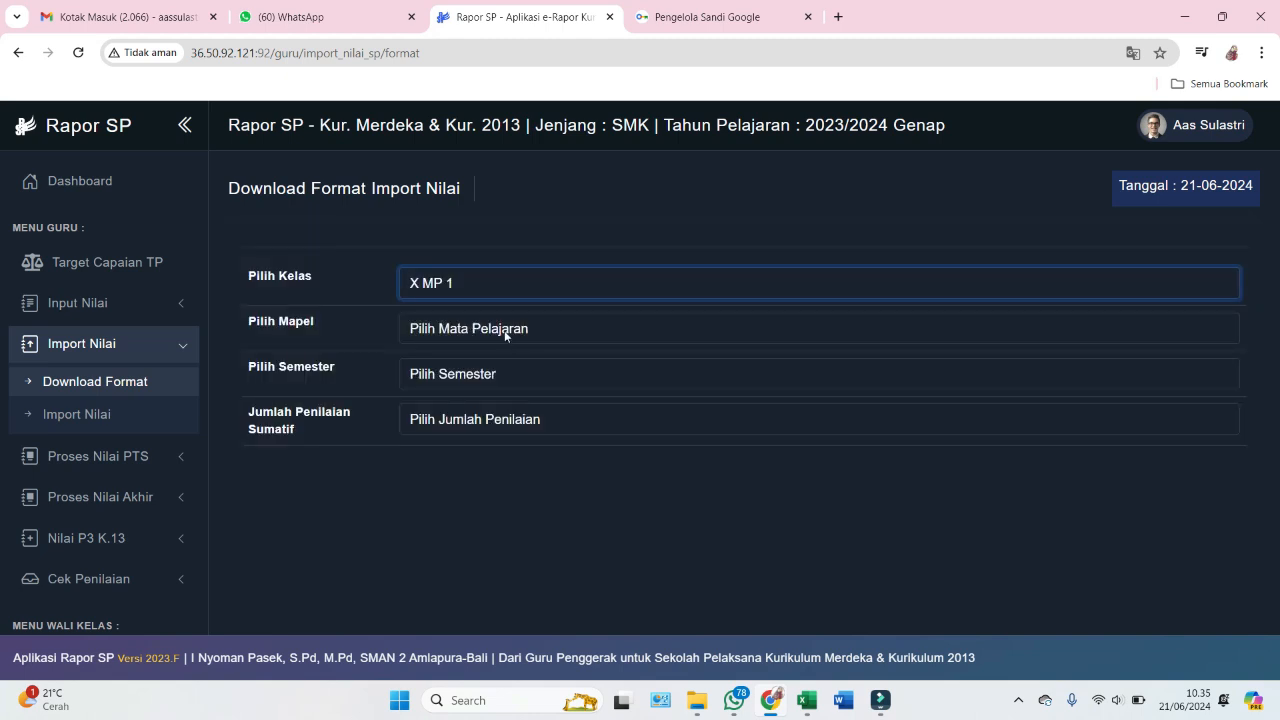
{"action": "left_click", "coordinate": [505, 336]}
{"action": "left_click", "coordinate": [486, 372]}
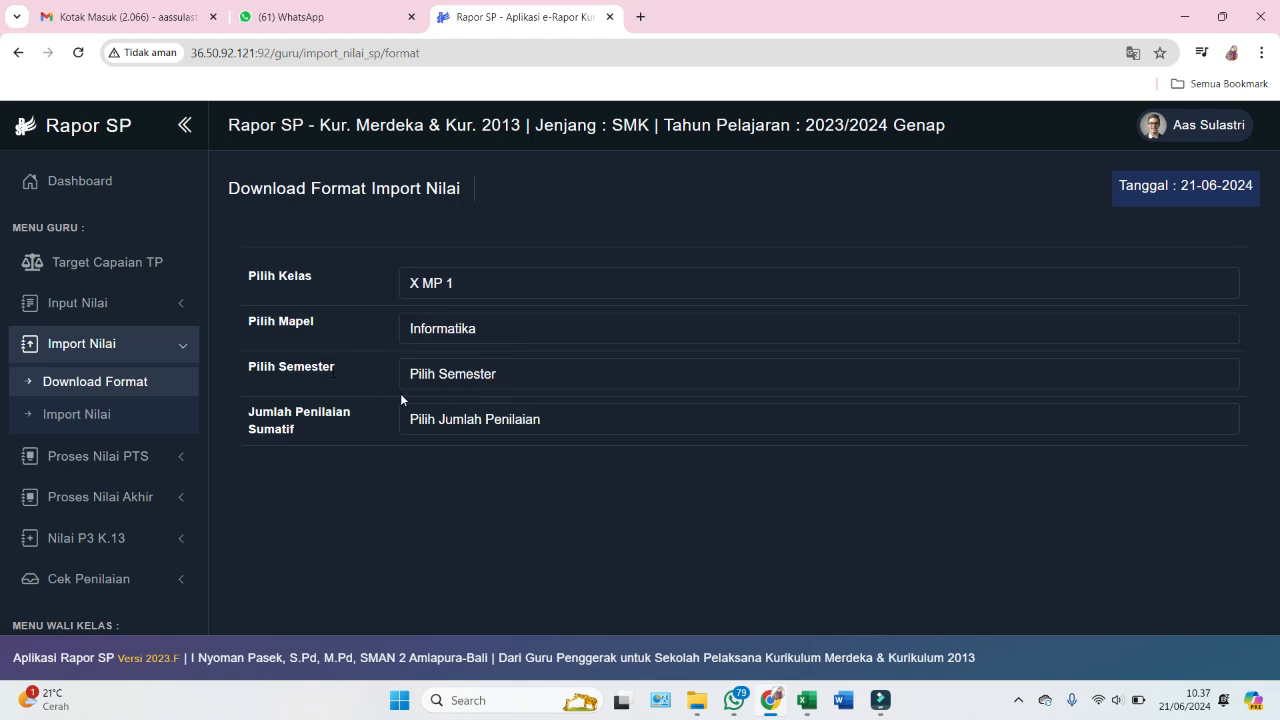
{"action": "left_click", "coordinate": [478, 385]}
{"action": "left_click", "coordinate": [480, 397]}
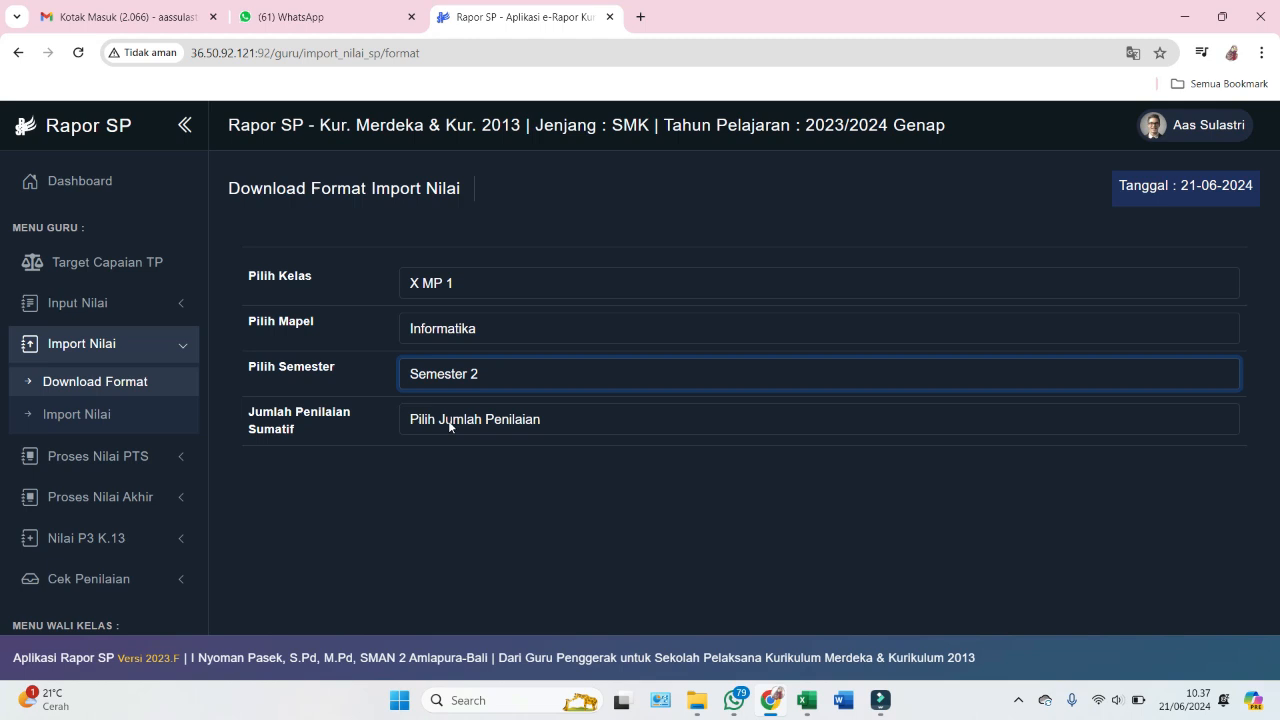
{"action": "left_click", "coordinate": [448, 420]}
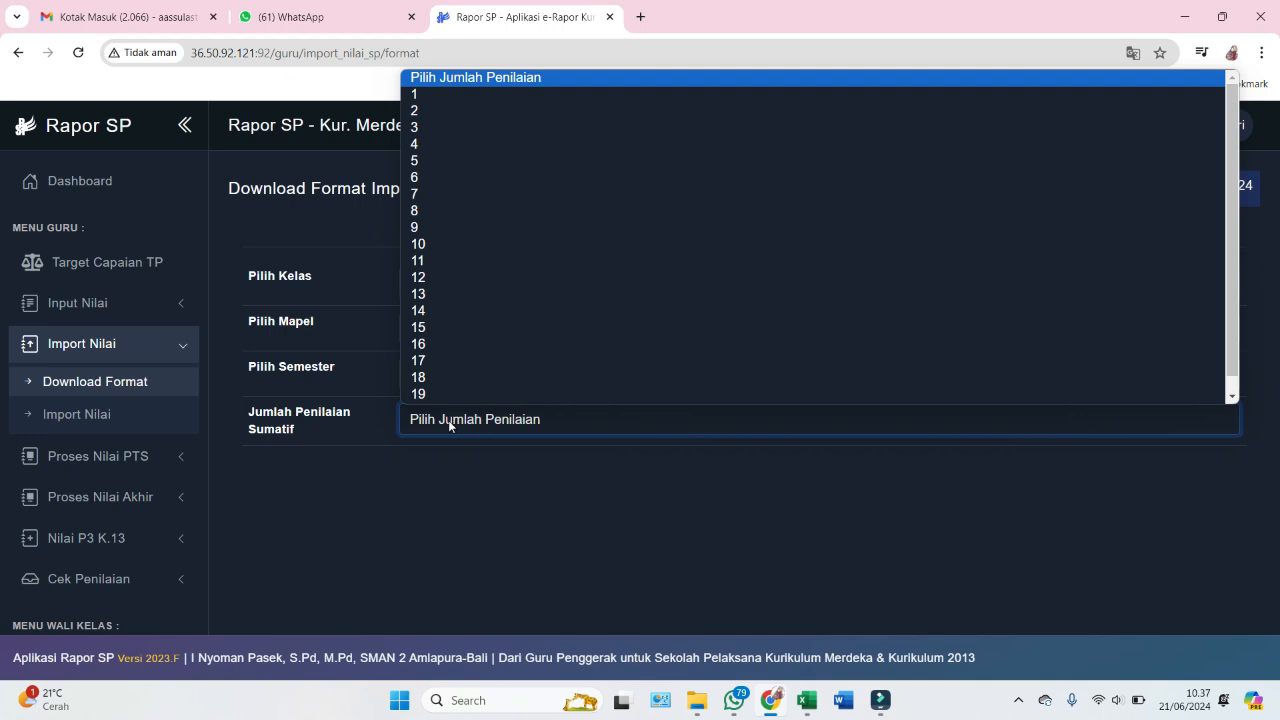
{"action": "left_click", "coordinate": [421, 134]}
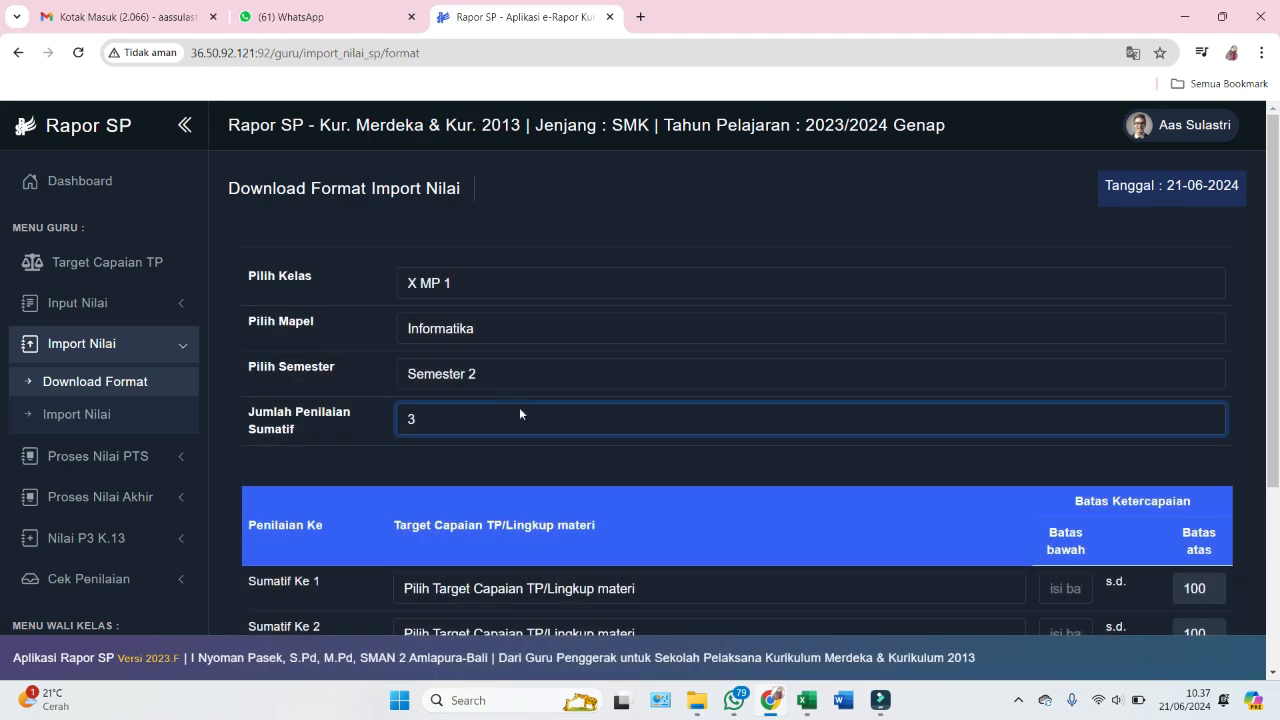
{"action": "scroll", "coordinate": [525, 415], "scroll_direction": "down", "scroll_amount": 3}
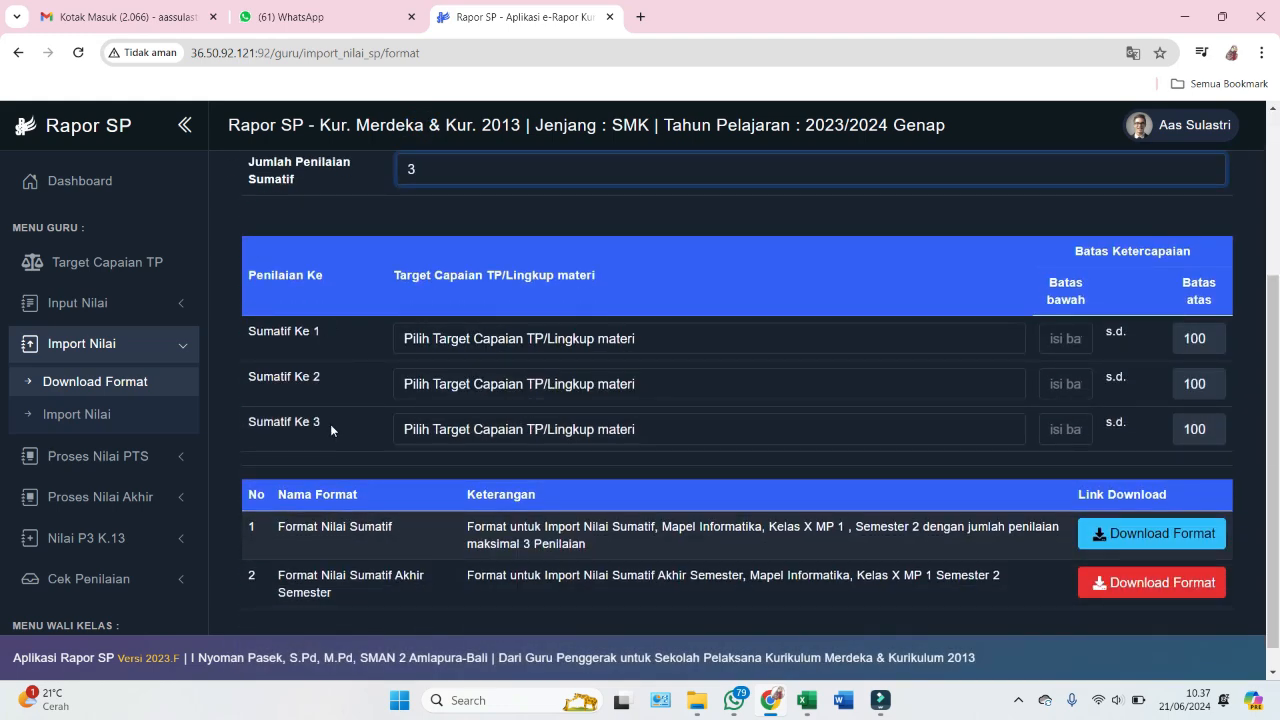
- Assign 10.2.1 Sistem Komputer to Sumatif Ke 1 and raise the assessment count to 4
{"action": "left_click", "coordinate": [547, 340]}
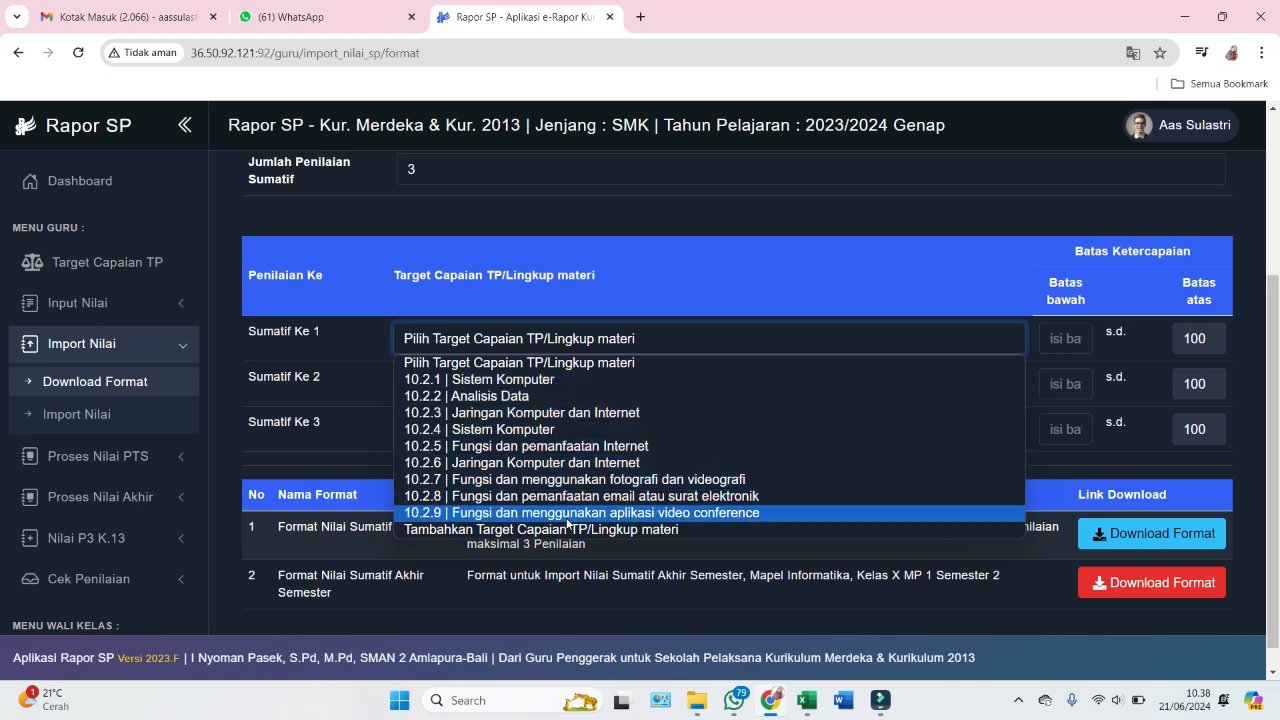
{"action": "left_click", "coordinate": [533, 385]}
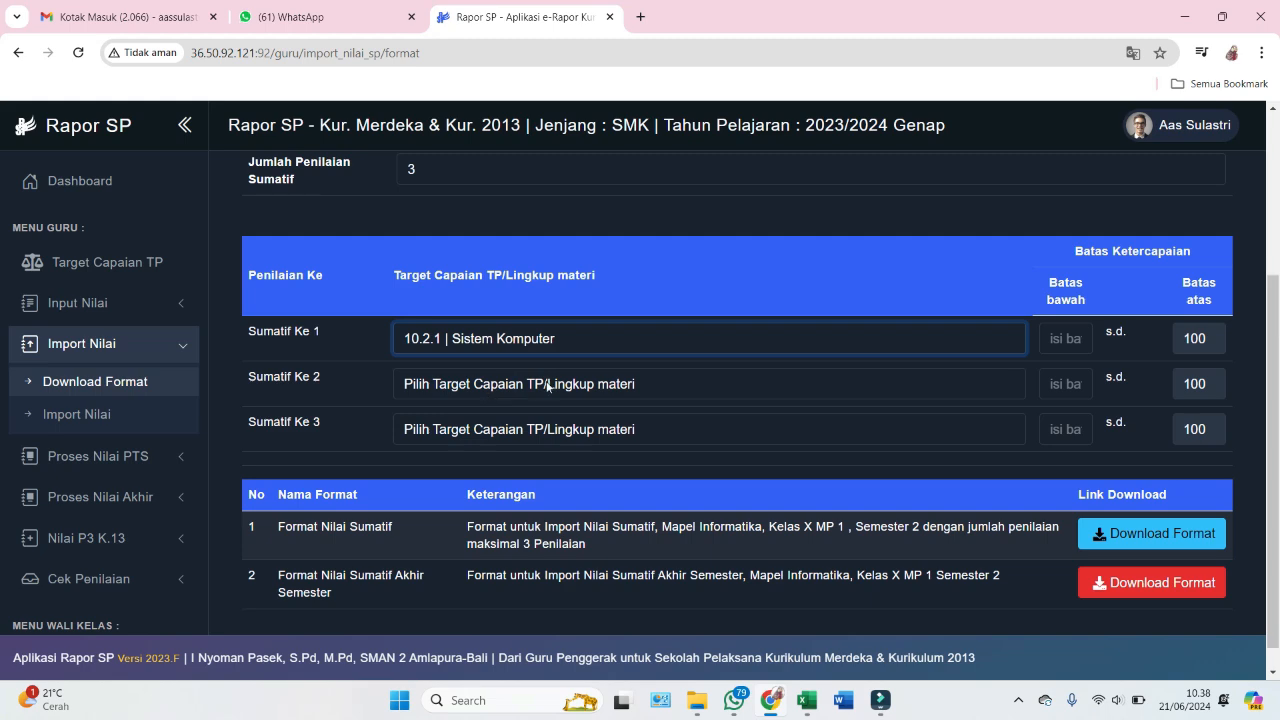
{"action": "scroll", "coordinate": [546, 380], "scroll_direction": "up", "scroll_amount": 1}
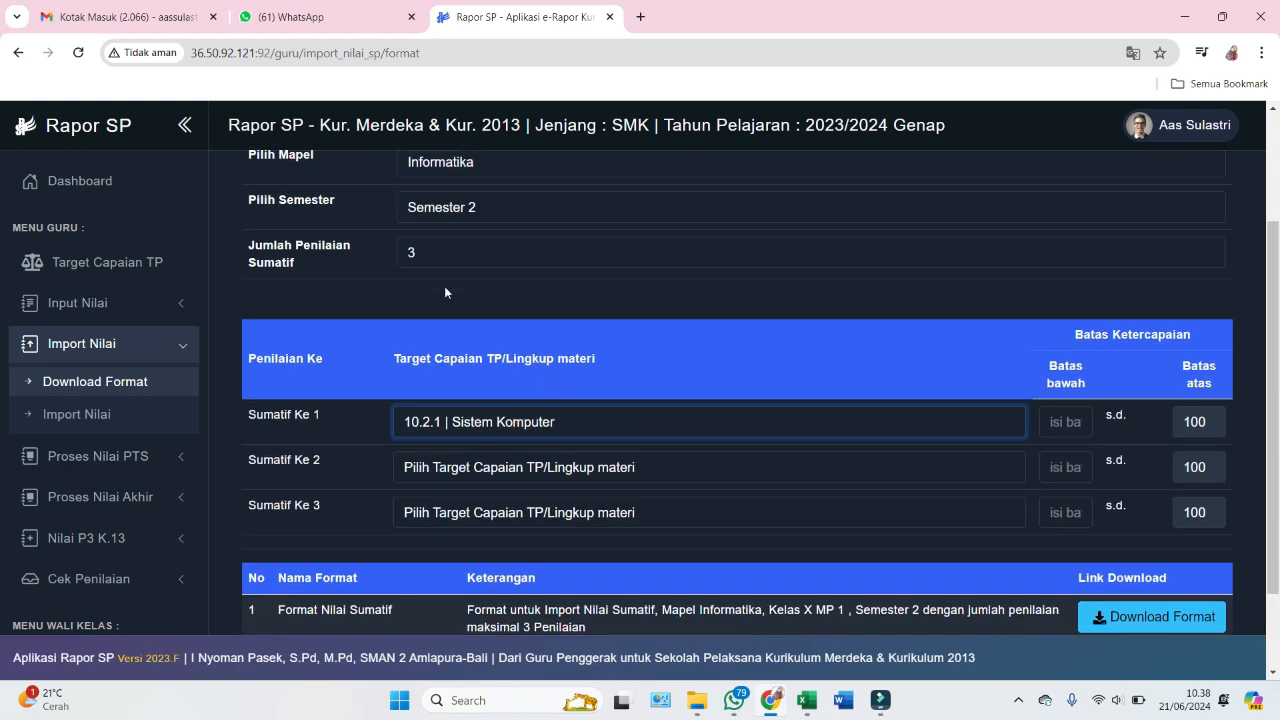
{"action": "left_click", "coordinate": [432, 252]}
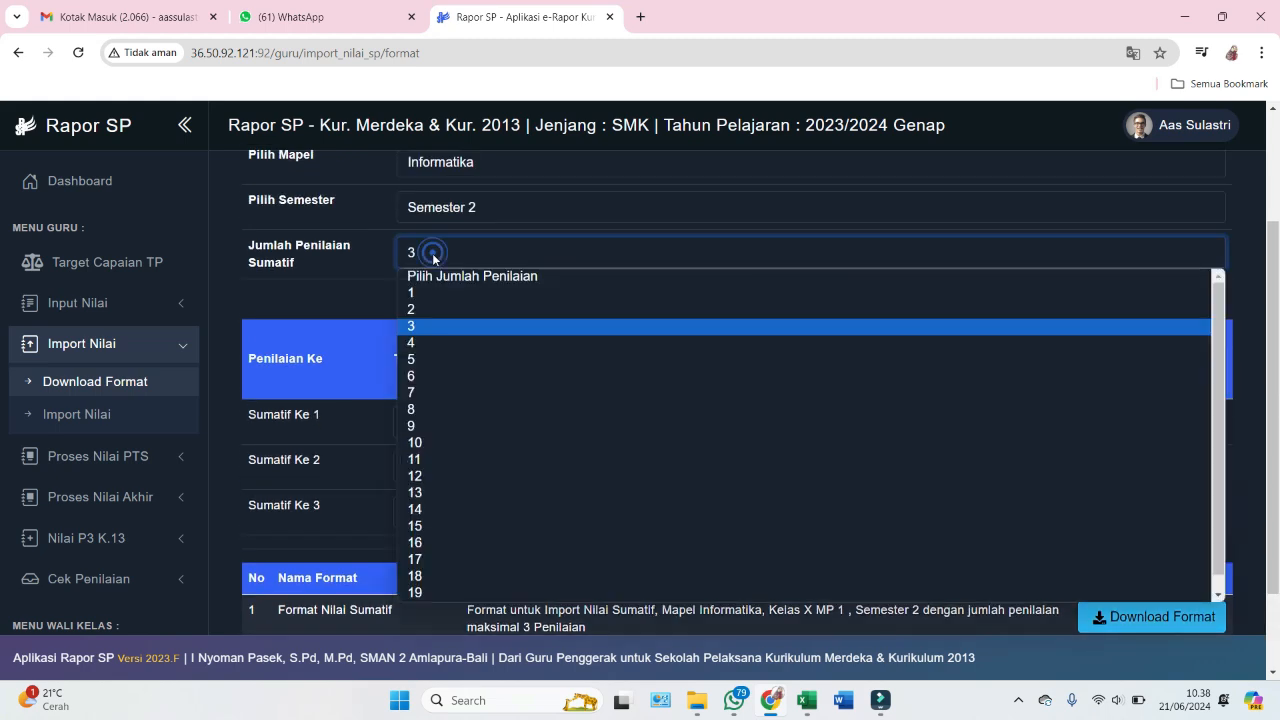
{"action": "left_click", "coordinate": [452, 343]}
{"action": "scroll", "coordinate": [510, 345], "scroll_direction": "down", "scroll_amount": 1}
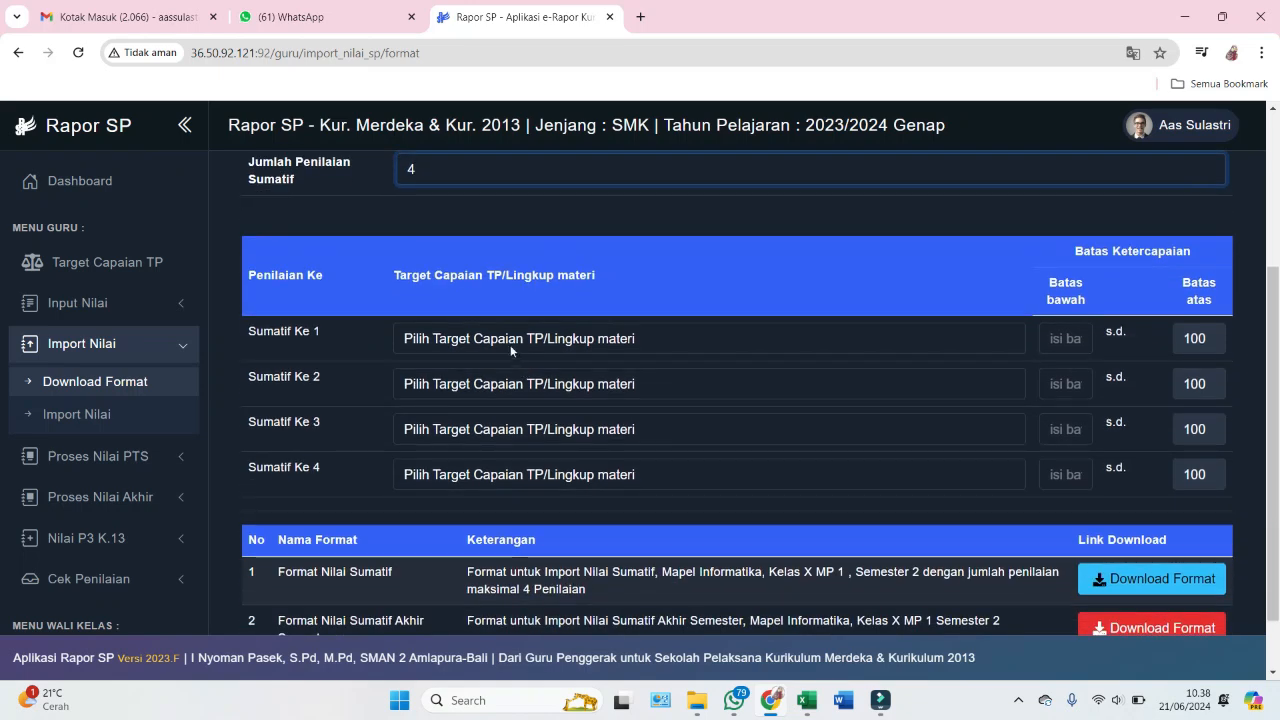
- Link Sumatif Ke 1–4 to targets 10.2.1, 10.2.2, 10.2.3 and the 10.2.9 video conference target
{"action": "left_click", "coordinate": [510, 345]}
{"action": "left_click", "coordinate": [467, 378]}
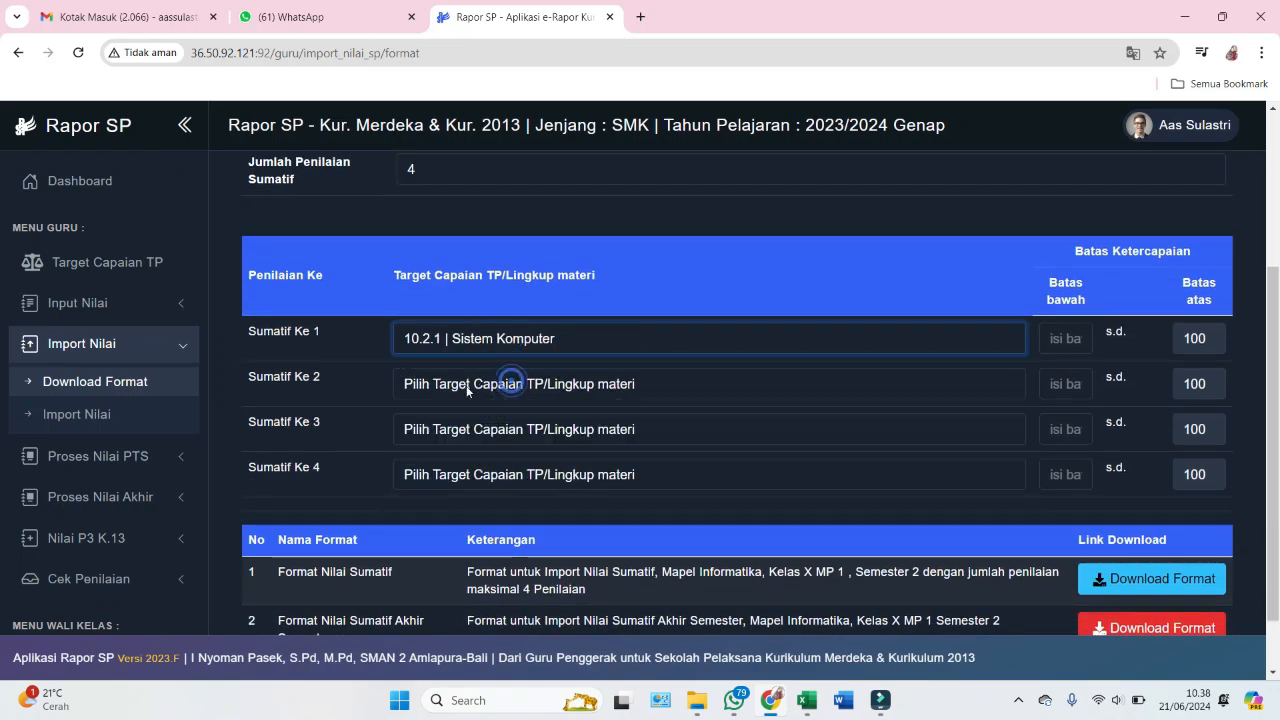
{"action": "left_click", "coordinate": [467, 384]}
{"action": "left_click", "coordinate": [468, 437]}
{"action": "scroll", "coordinate": [471, 402], "scroll_direction": "down", "scroll_amount": 1}
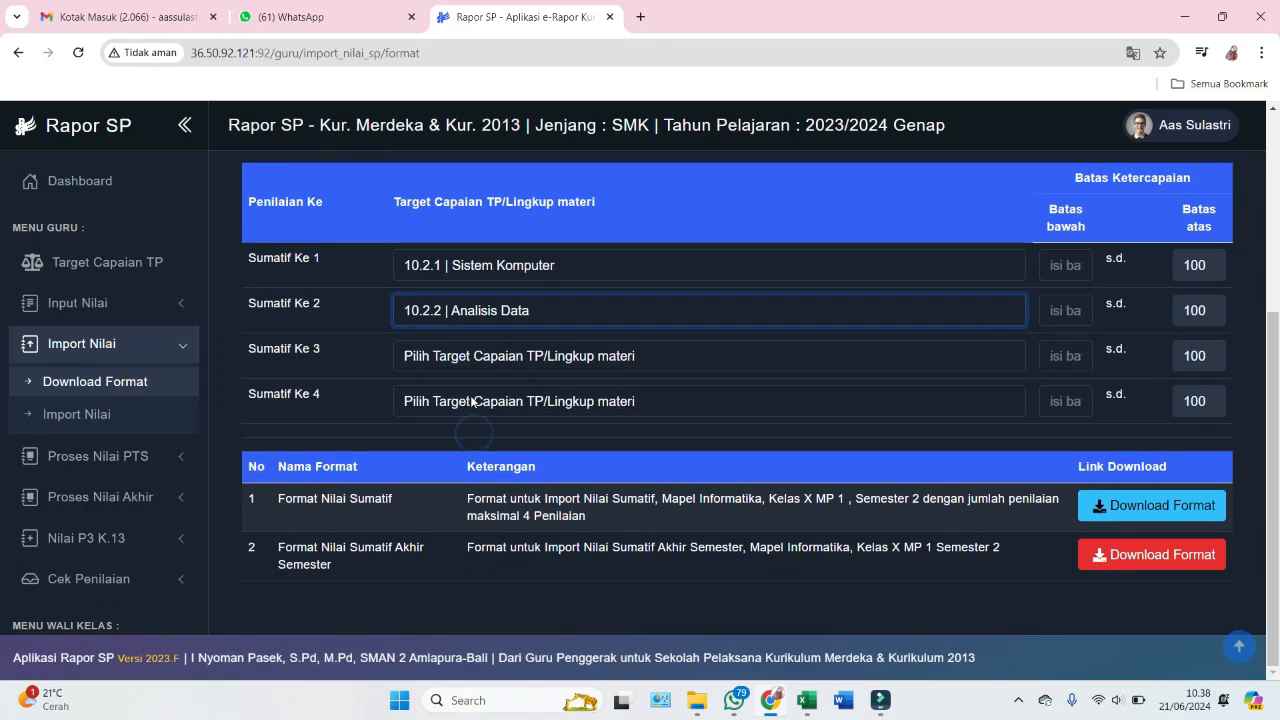
{"action": "left_click", "coordinate": [487, 360]}
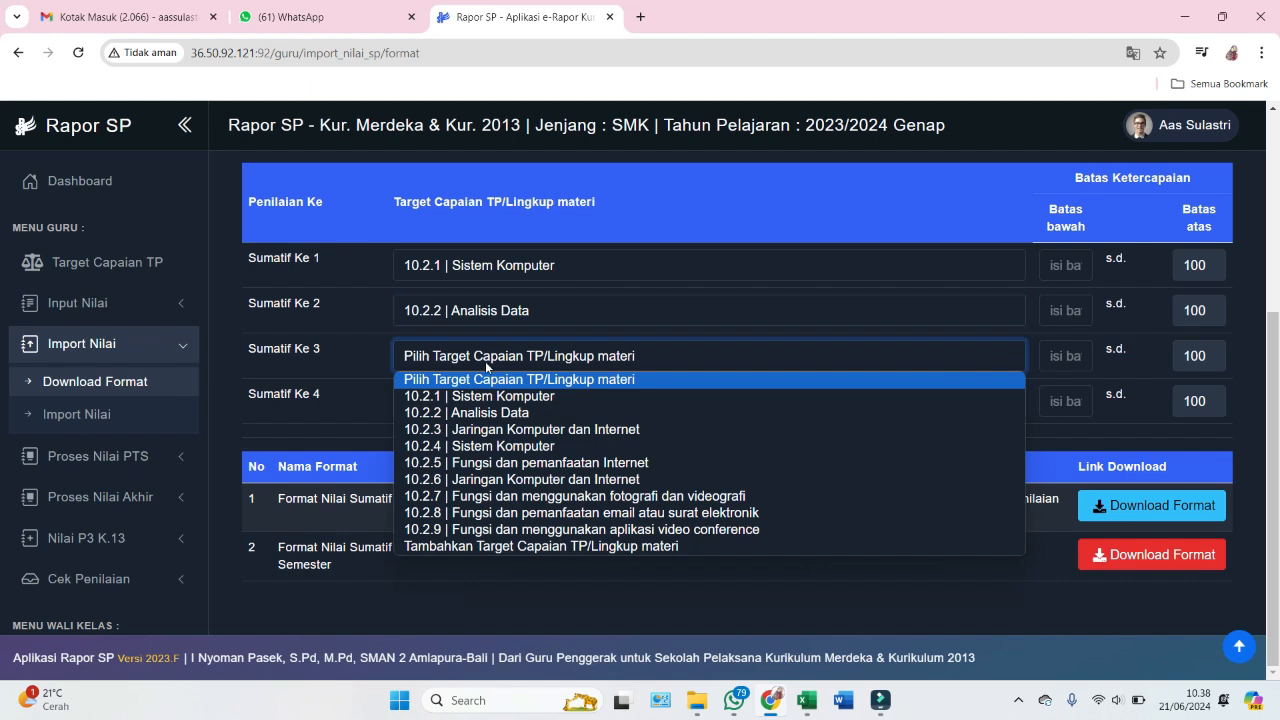
{"action": "left_click", "coordinate": [505, 430]}
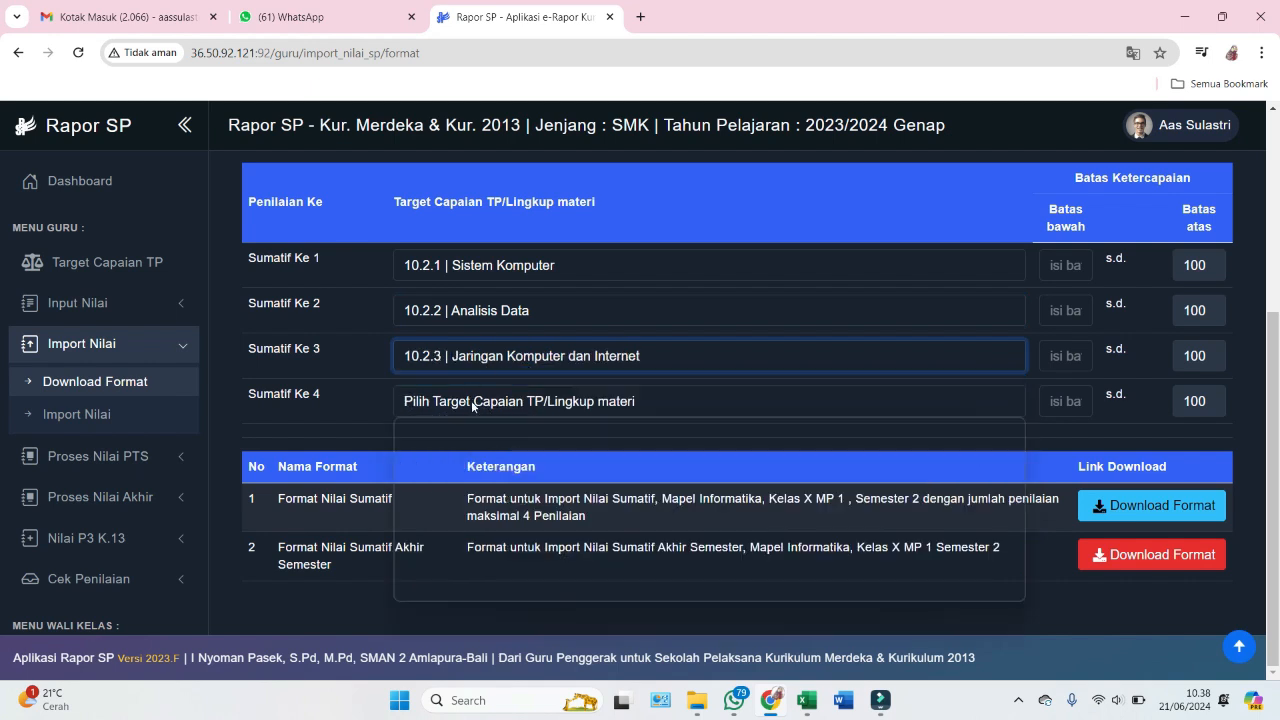
{"action": "left_click", "coordinate": [474, 401]}
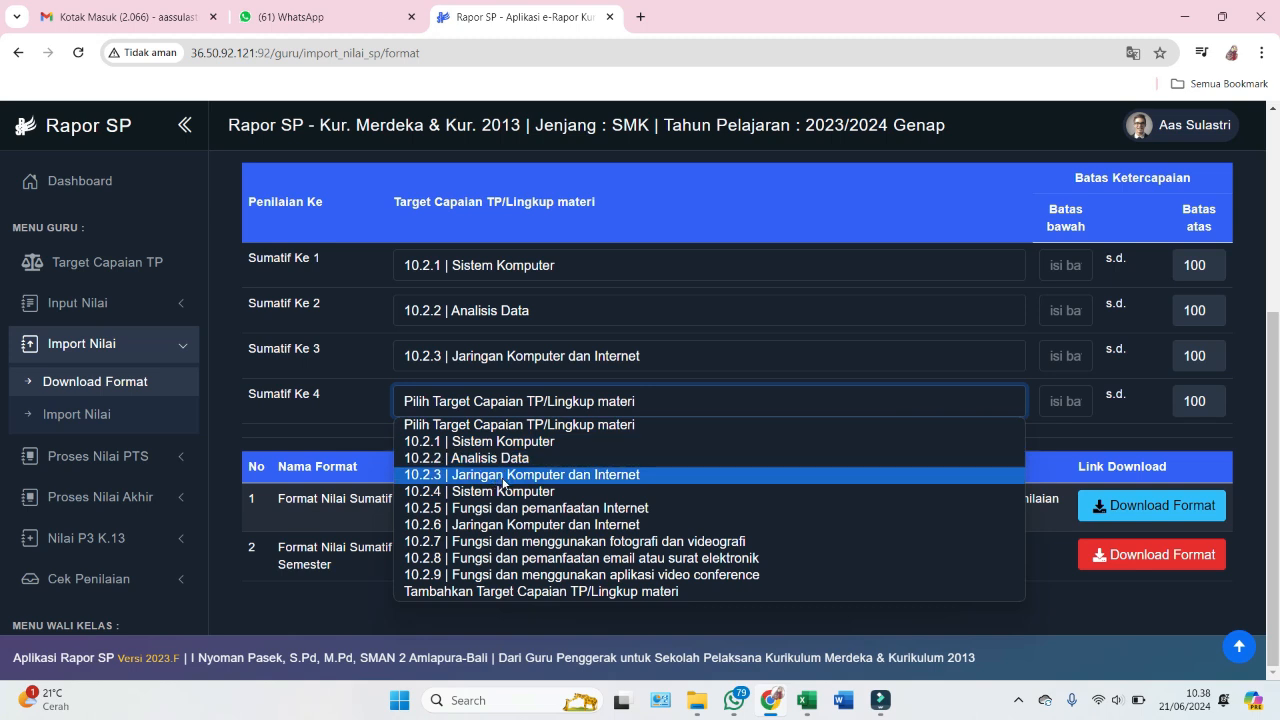
{"action": "left_click", "coordinate": [545, 575]}
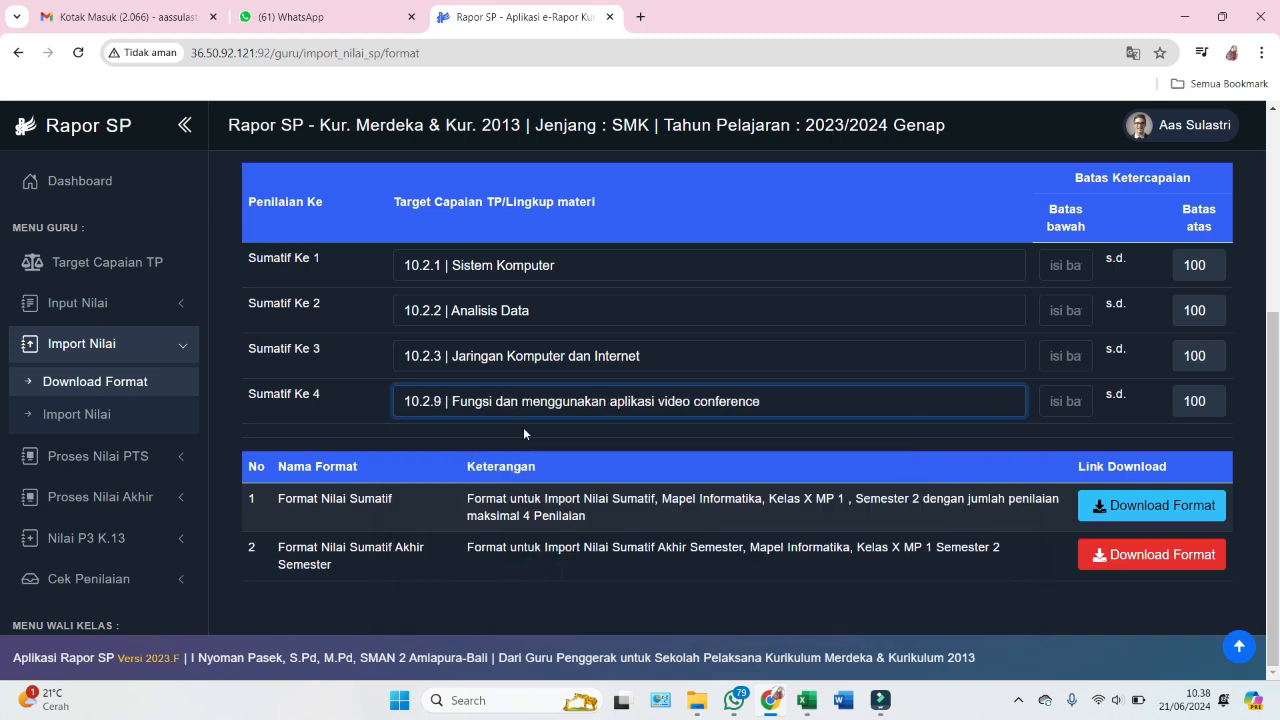
- Enter 80 as the Sumatif Ke 1 lower achievement limit
{"action": "left_click", "coordinate": [1038, 430]}
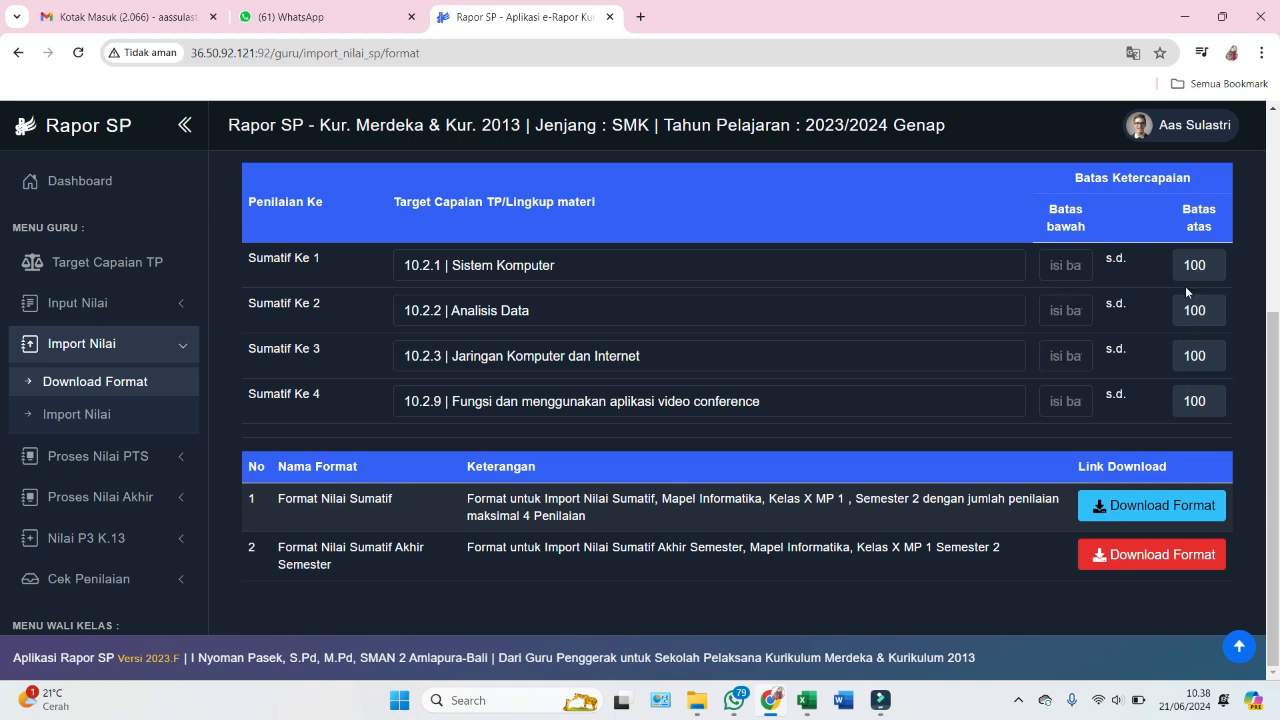
{"action": "left_click", "coordinate": [1064, 274]}
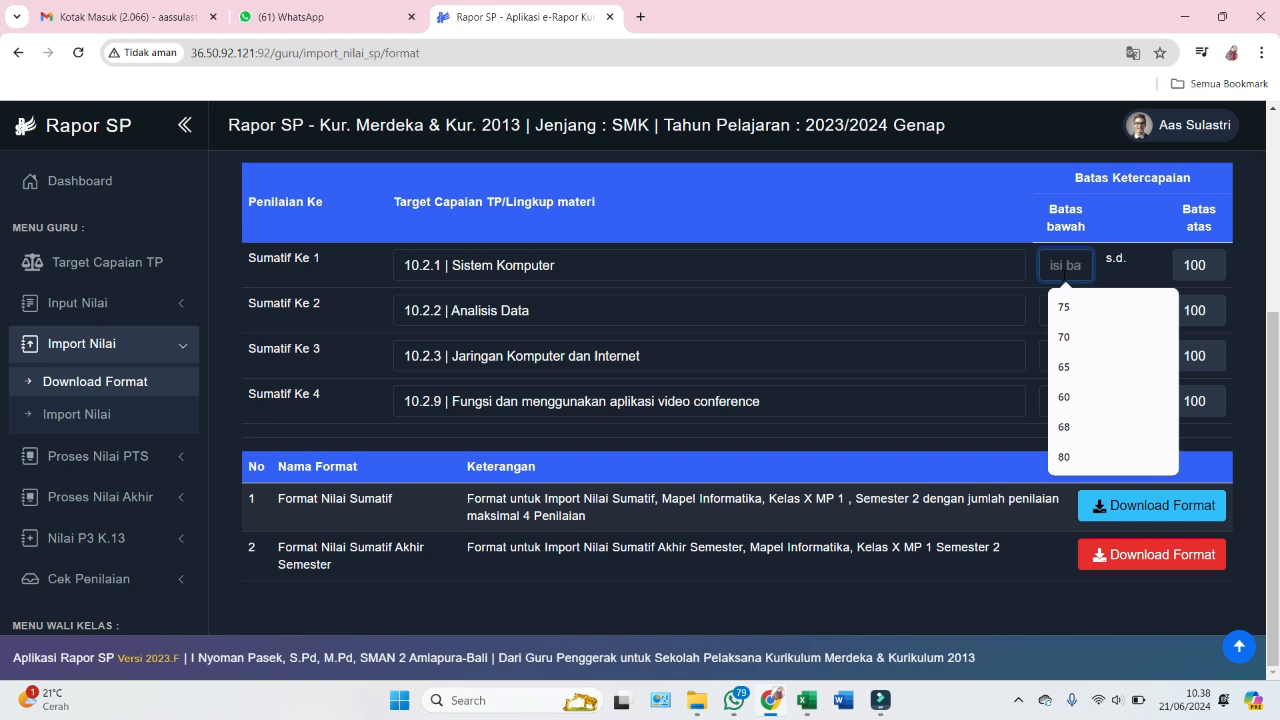
{"action": "left_click", "coordinate": [1029, 246]}
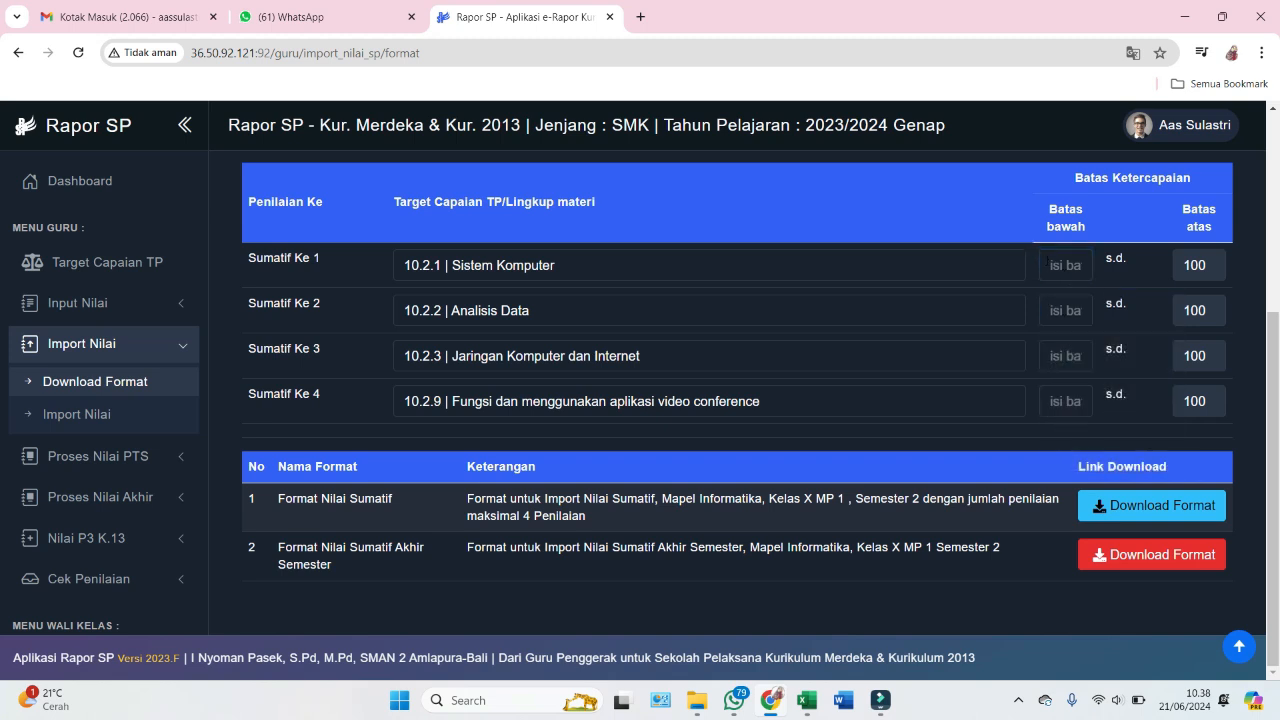
{"action": "left_click", "coordinate": [1051, 265]}
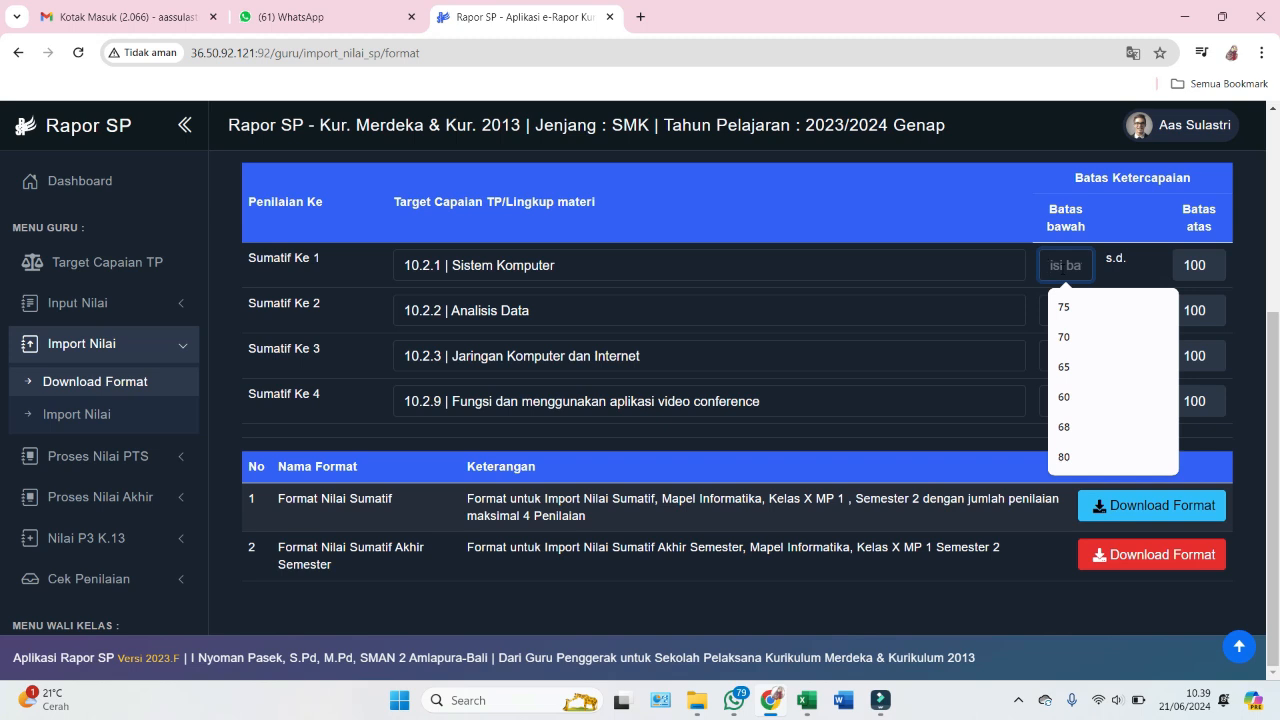
{"action": "left_click", "coordinate": [1030, 247]}
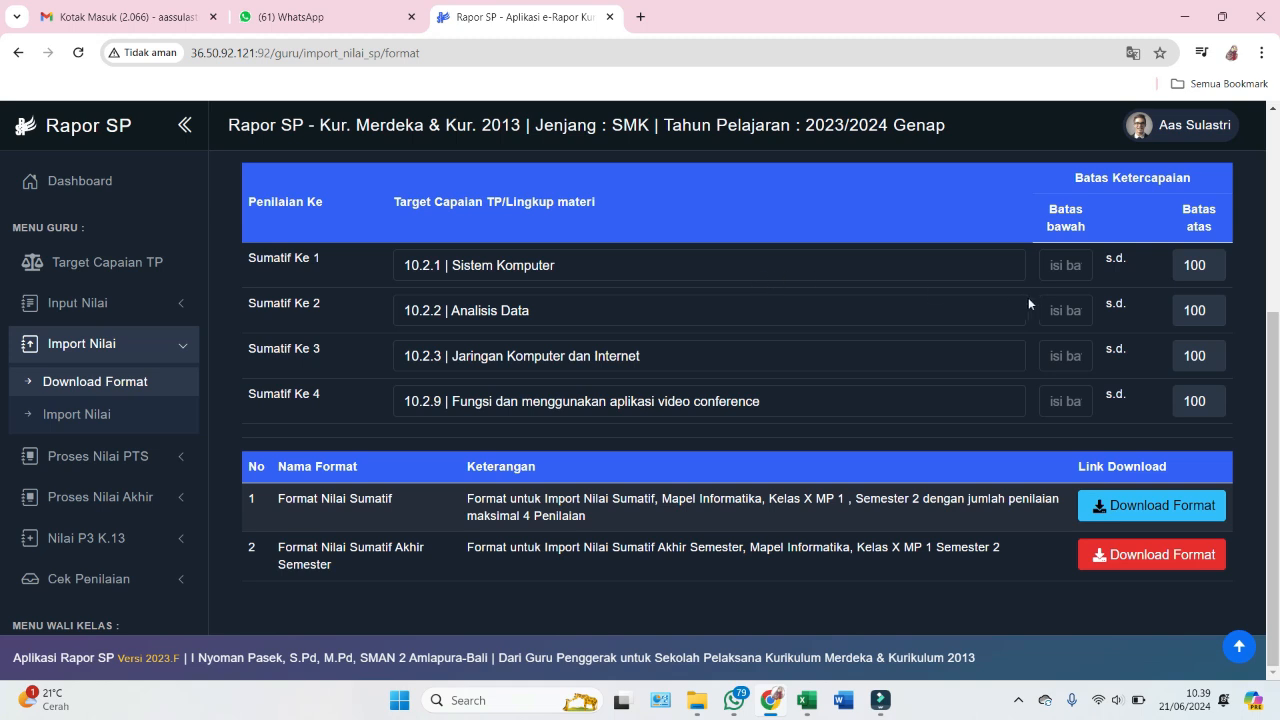
{"action": "left_click", "coordinate": [1065, 267]}
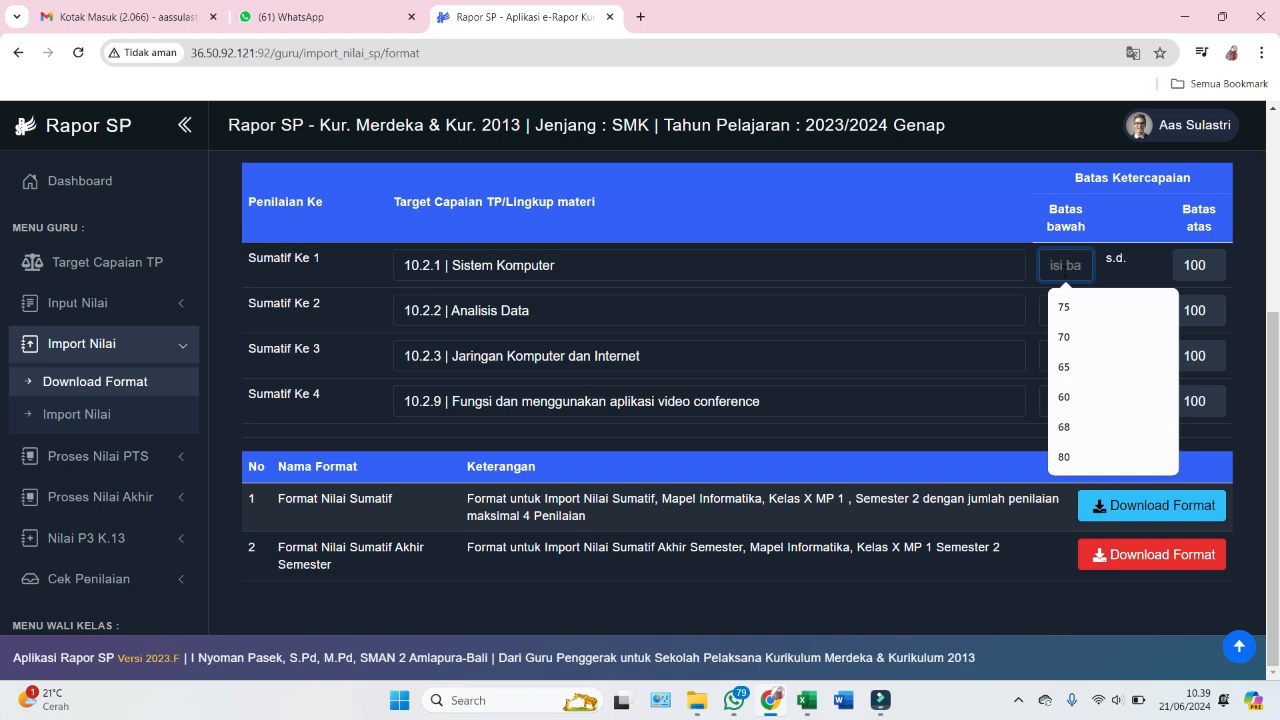
{"action": "type", "text": "80"}
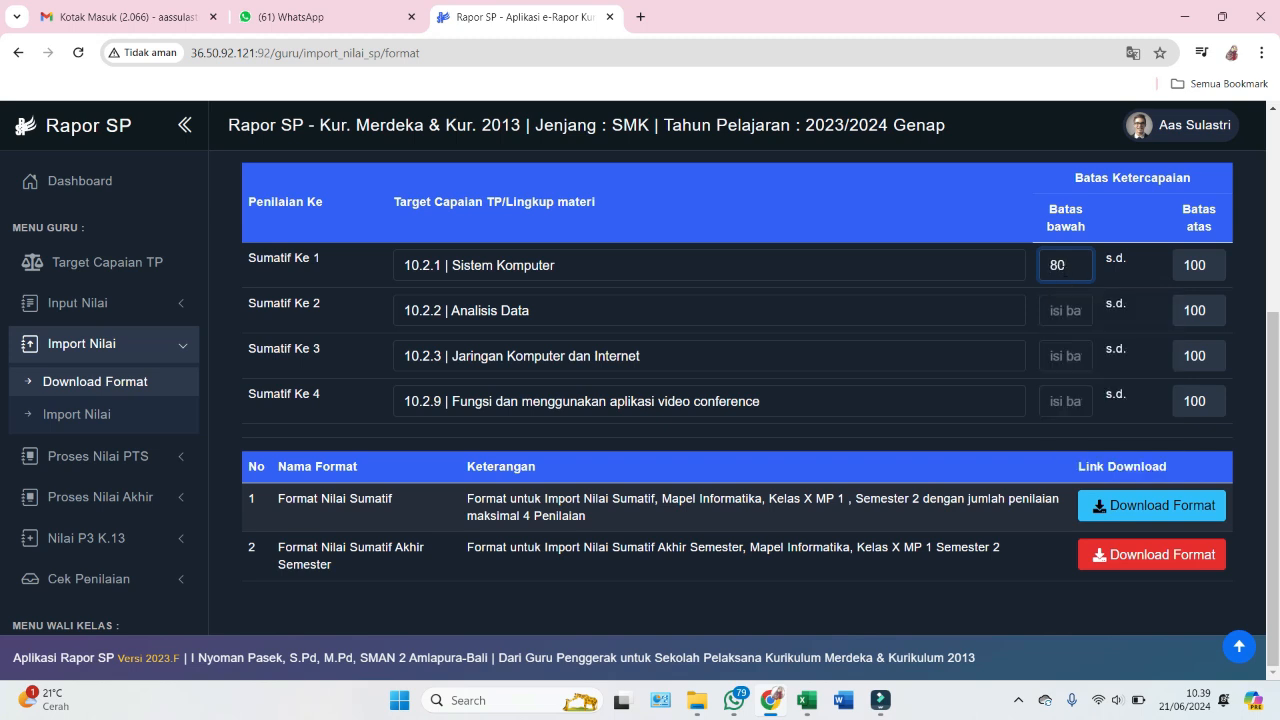
- Enter lower limits 75, 78 and 85 for Sumatif Ke 2, 3 and 4
{"action": "left_click", "coordinate": [1066, 311]}
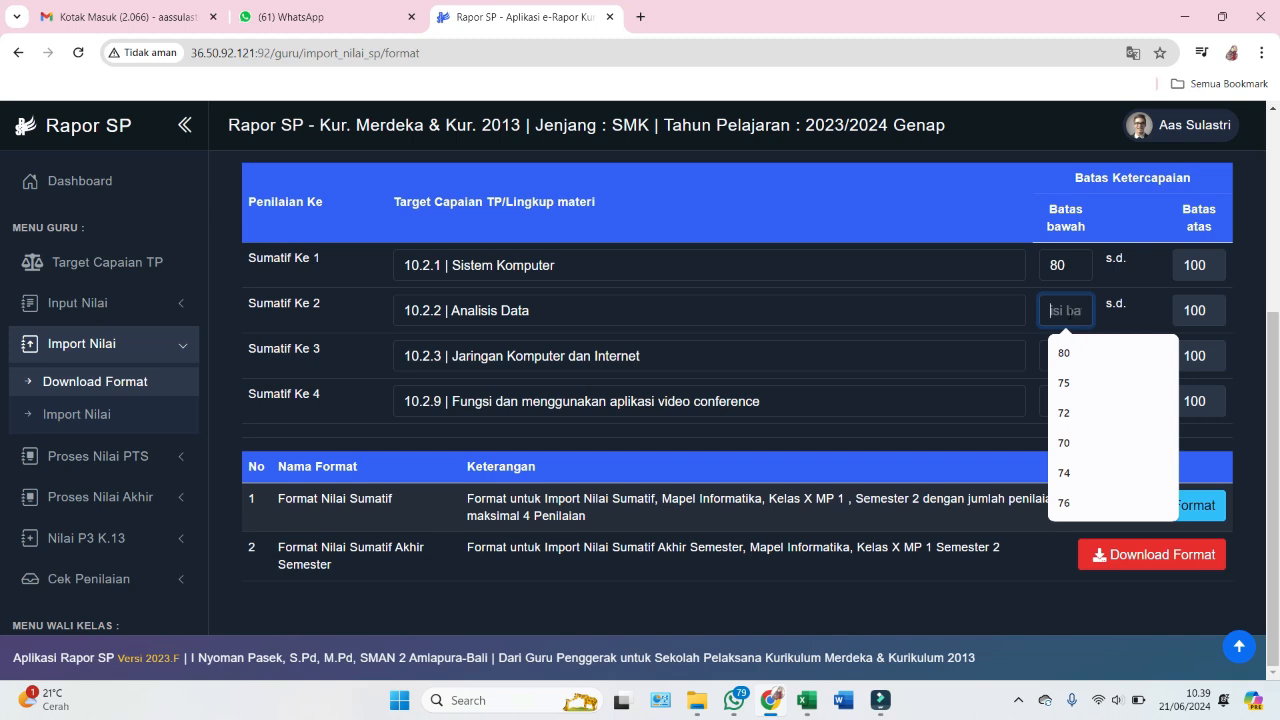
{"action": "type", "text": "75"}
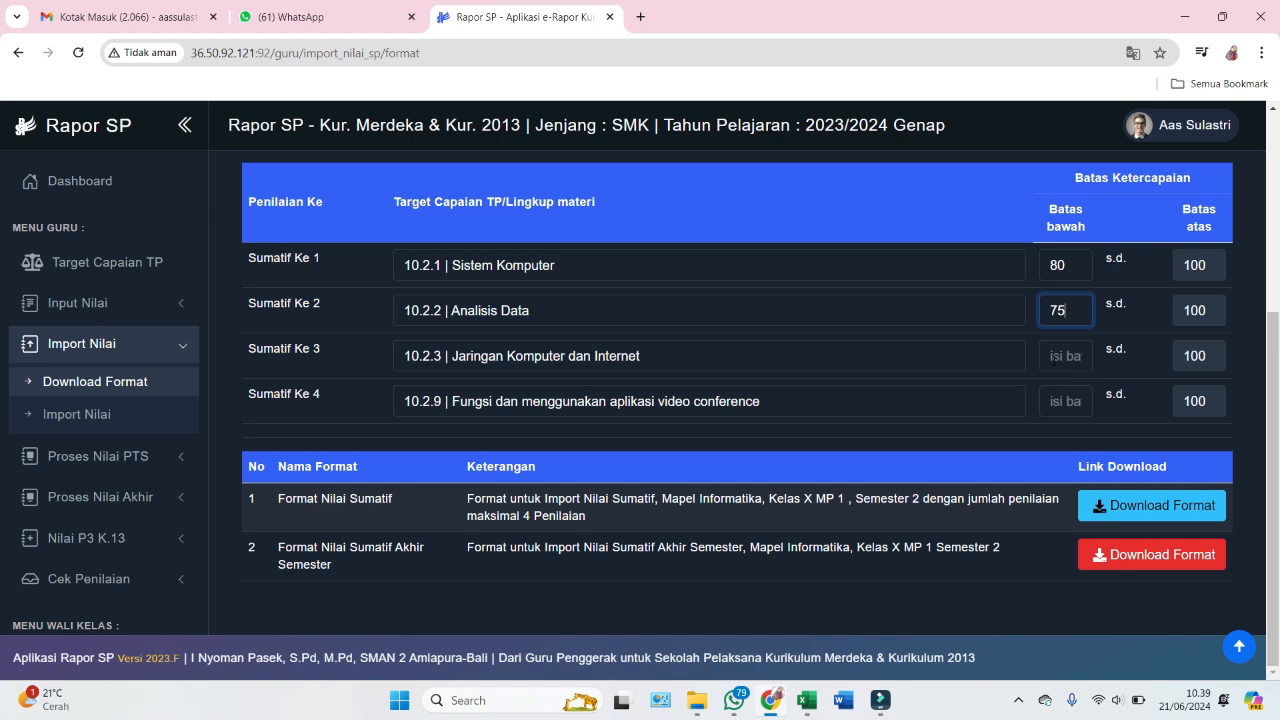
{"action": "left_click", "coordinate": [1054, 358]}
{"action": "type", "text": "78"}
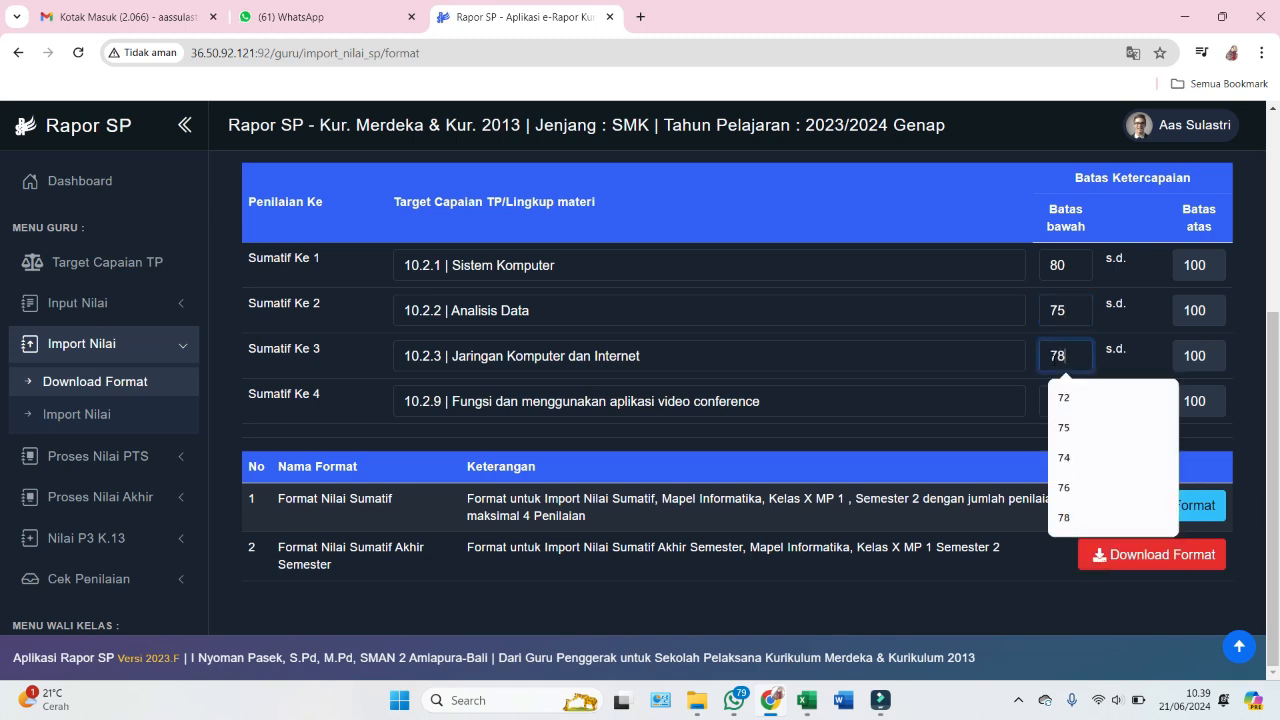
{"action": "left_click", "coordinate": [1055, 403]}
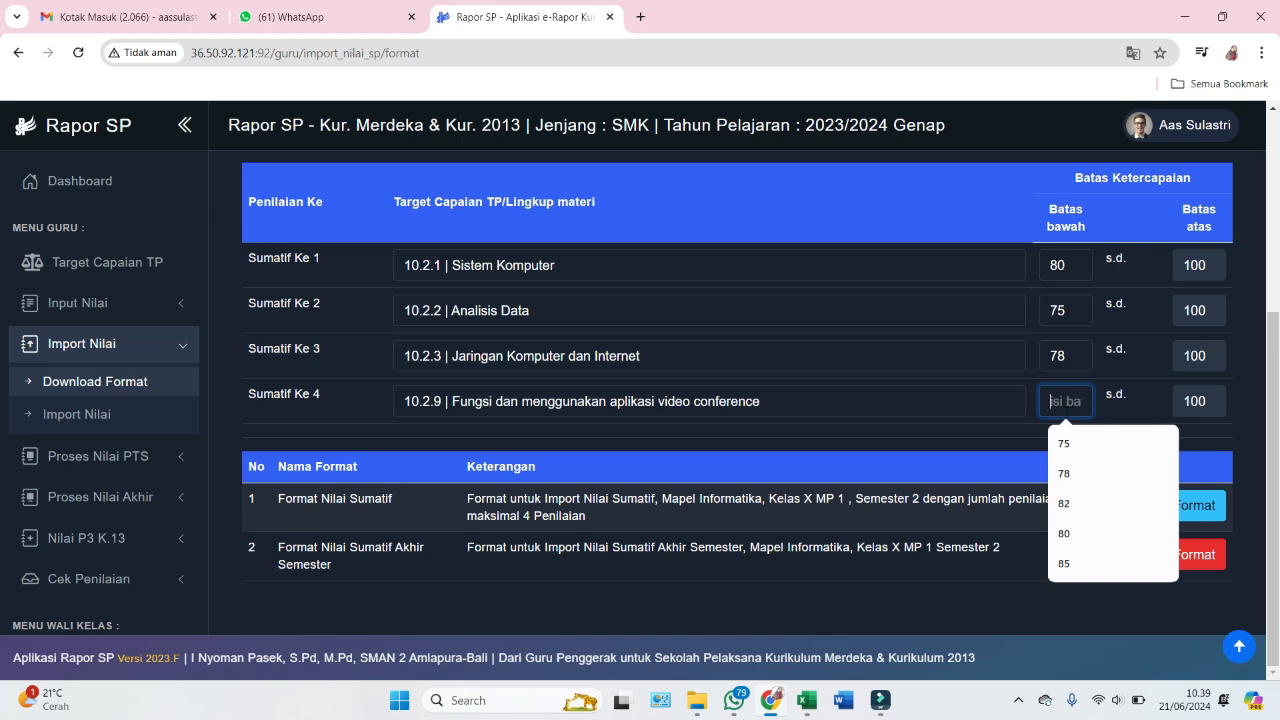
{"action": "type", "text": "85"}
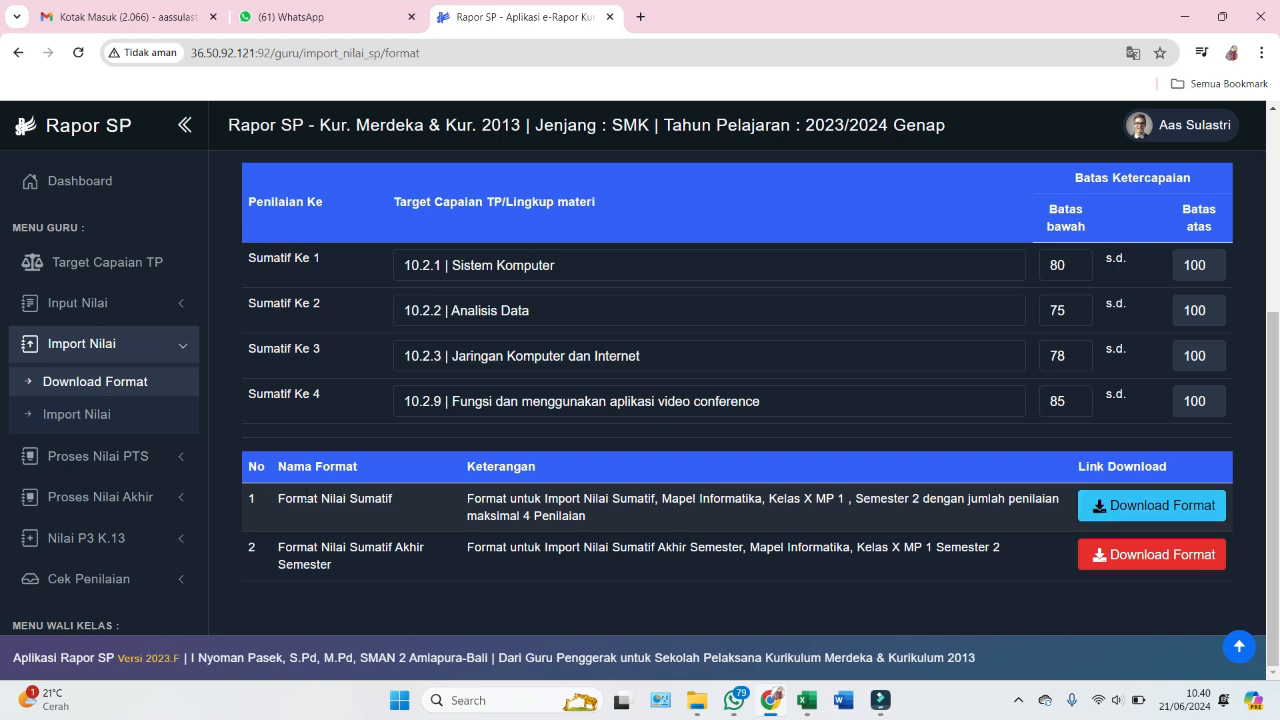
- Highlight the Format Nilai Sumatif and Sumatif Akhir Semester template names
{"action": "left_click_drag", "start_coordinate": [306, 498], "coordinate": [402, 521]}
{"action": "left_click_drag", "start_coordinate": [311, 544], "coordinate": [363, 567]}
{"action": "left_click", "coordinate": [402, 562]}
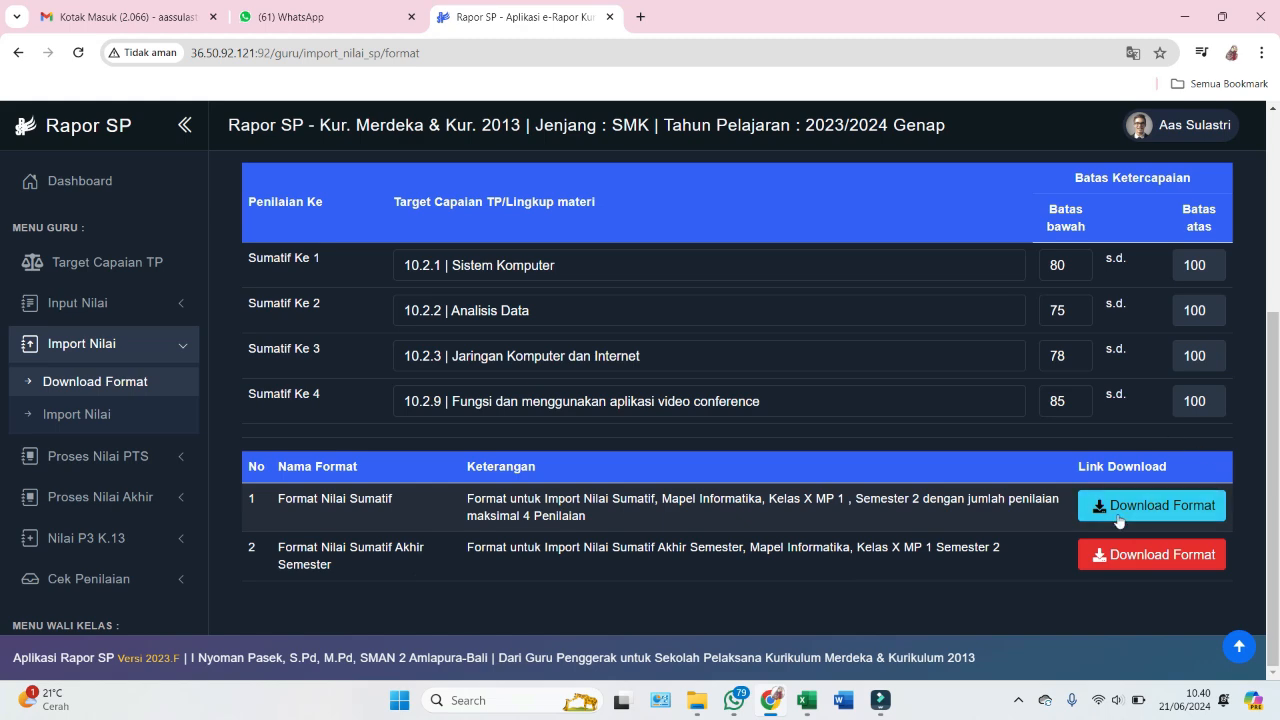
- Download the NIL_SUMATIF and NIL_SAS templates for X MP 1 and check Chrome's download list
{"action": "left_click", "coordinate": [1152, 506]}
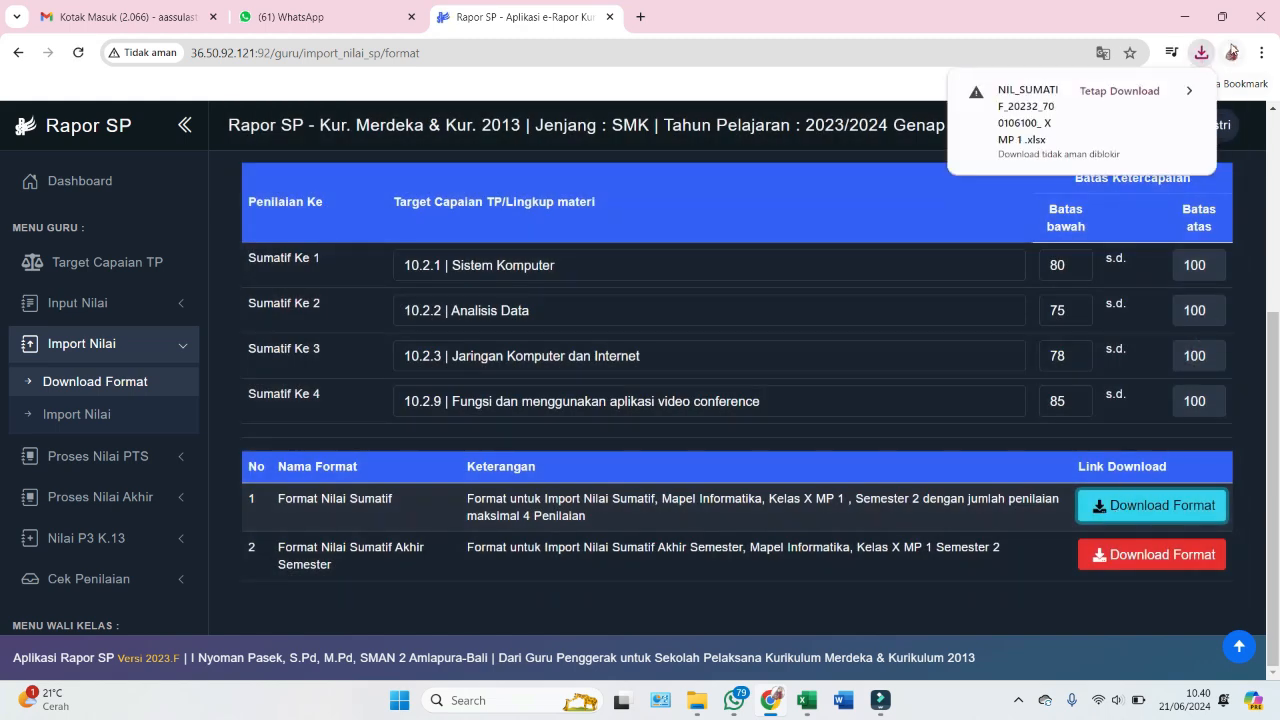
{"action": "left_click", "coordinate": [1163, 555]}
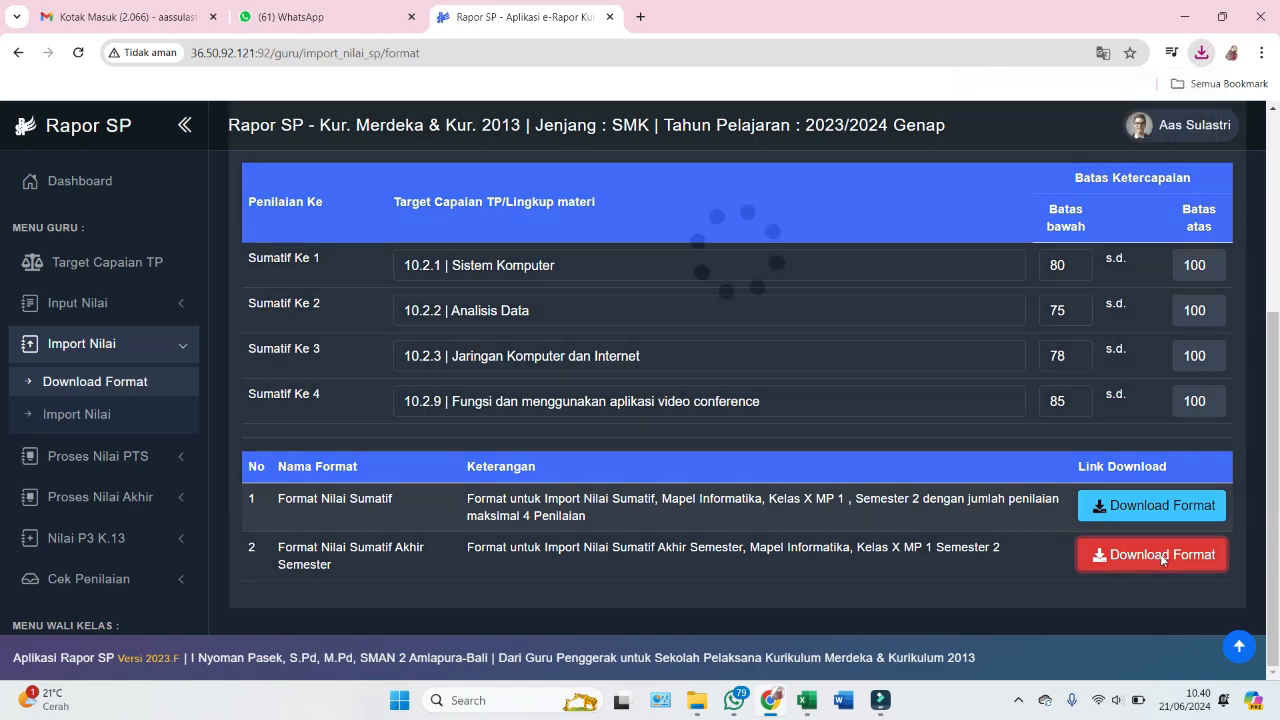
{"action": "left_click", "coordinate": [1204, 58]}
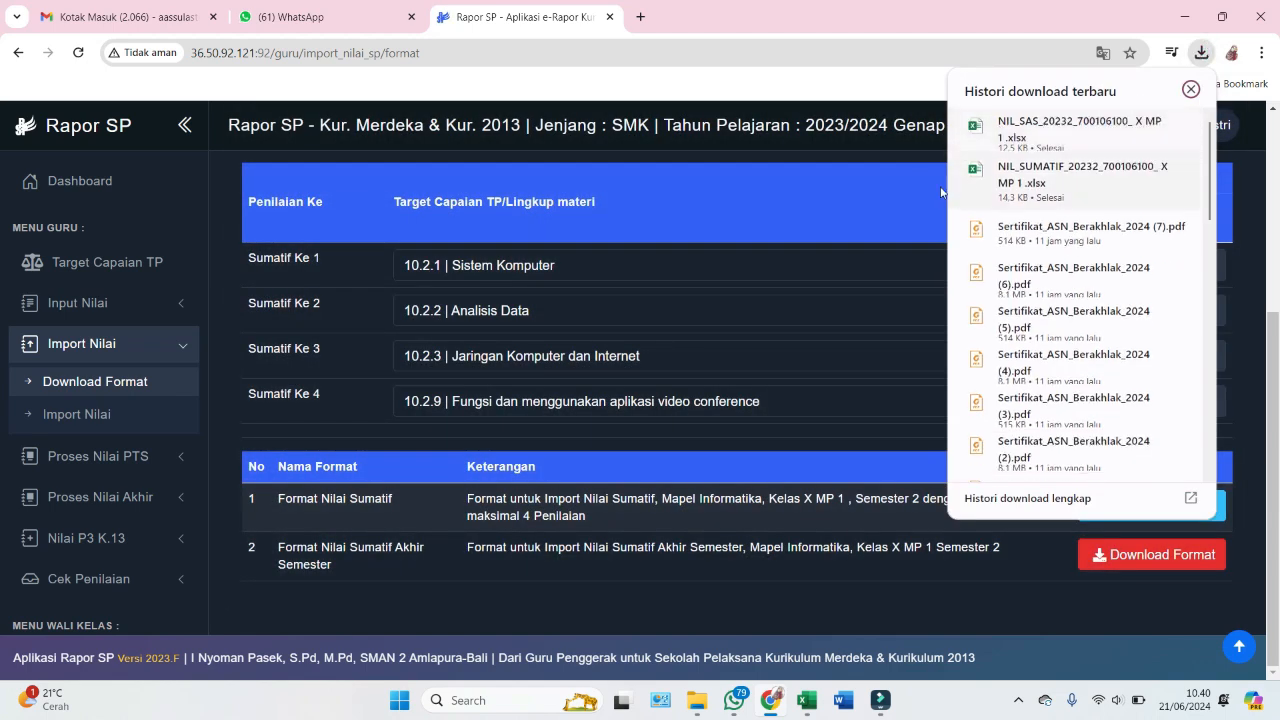
{"action": "left_click", "coordinate": [920, 151]}
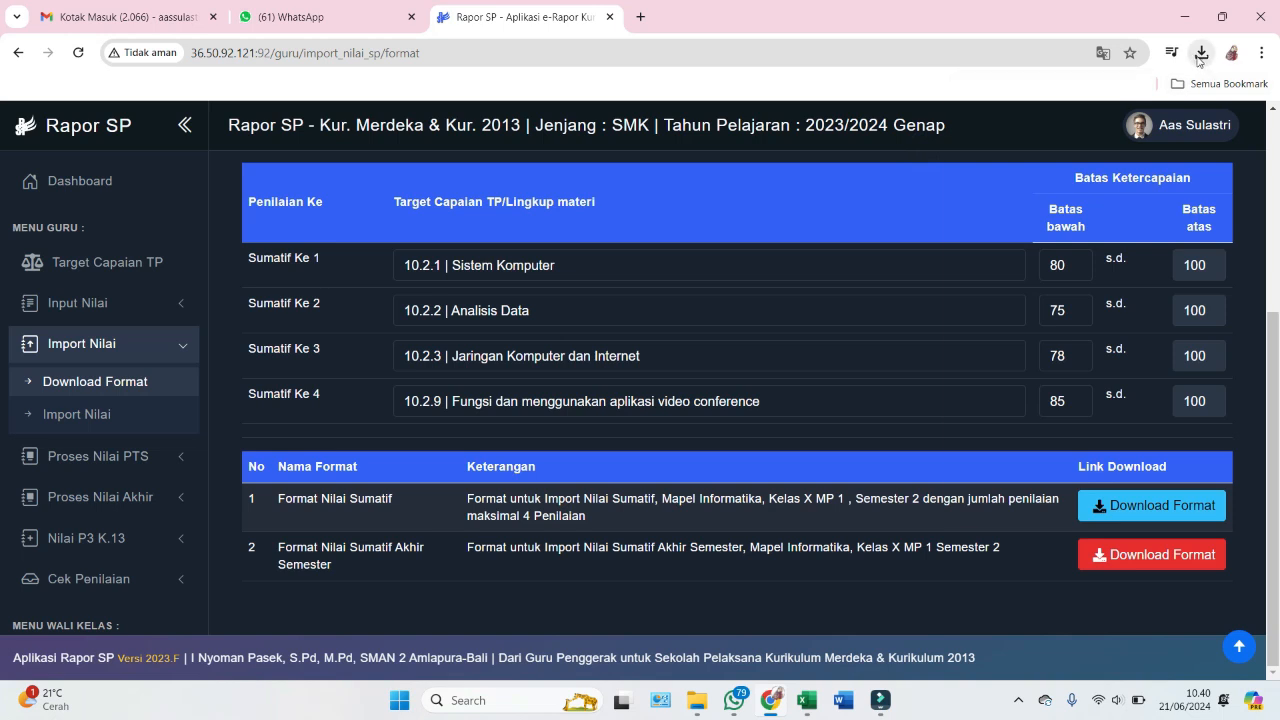
{"action": "left_click", "coordinate": [1201, 55]}
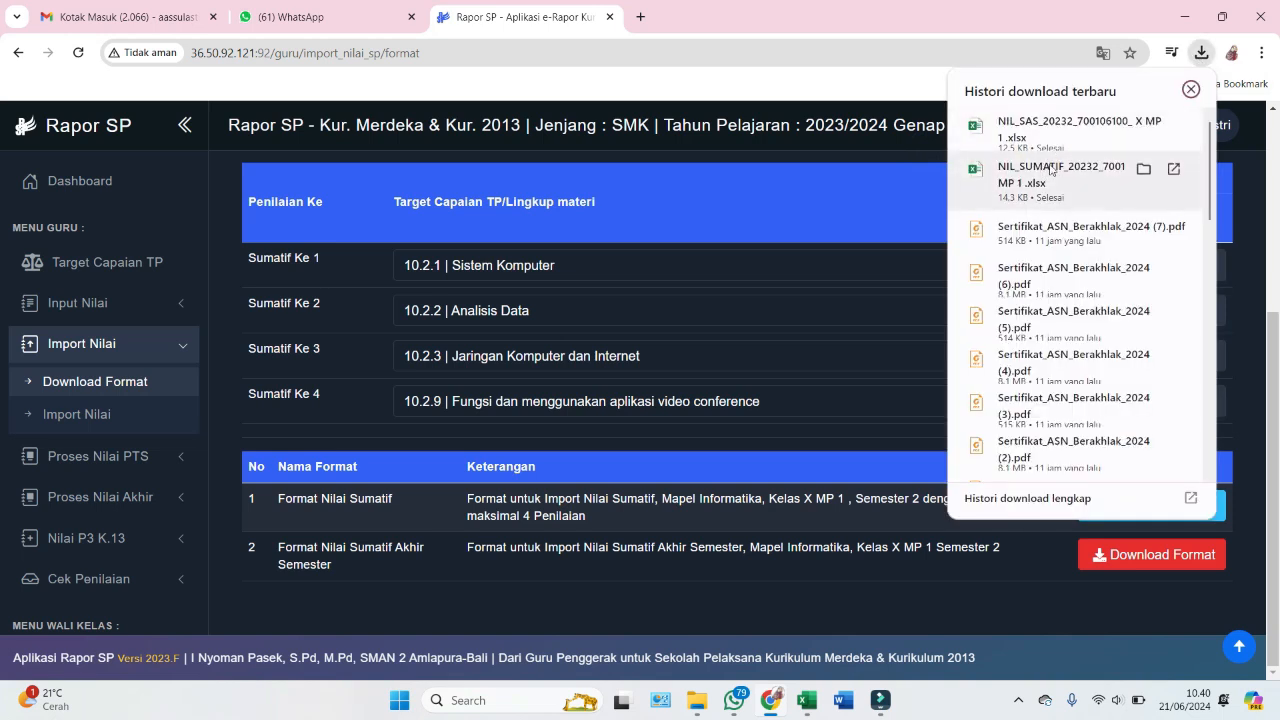
- Open NIL_SUMATIF in Excel with editing enabled and check the lower-limit rows 80, 75, 78, 85
{"action": "left_click", "coordinate": [1058, 168]}
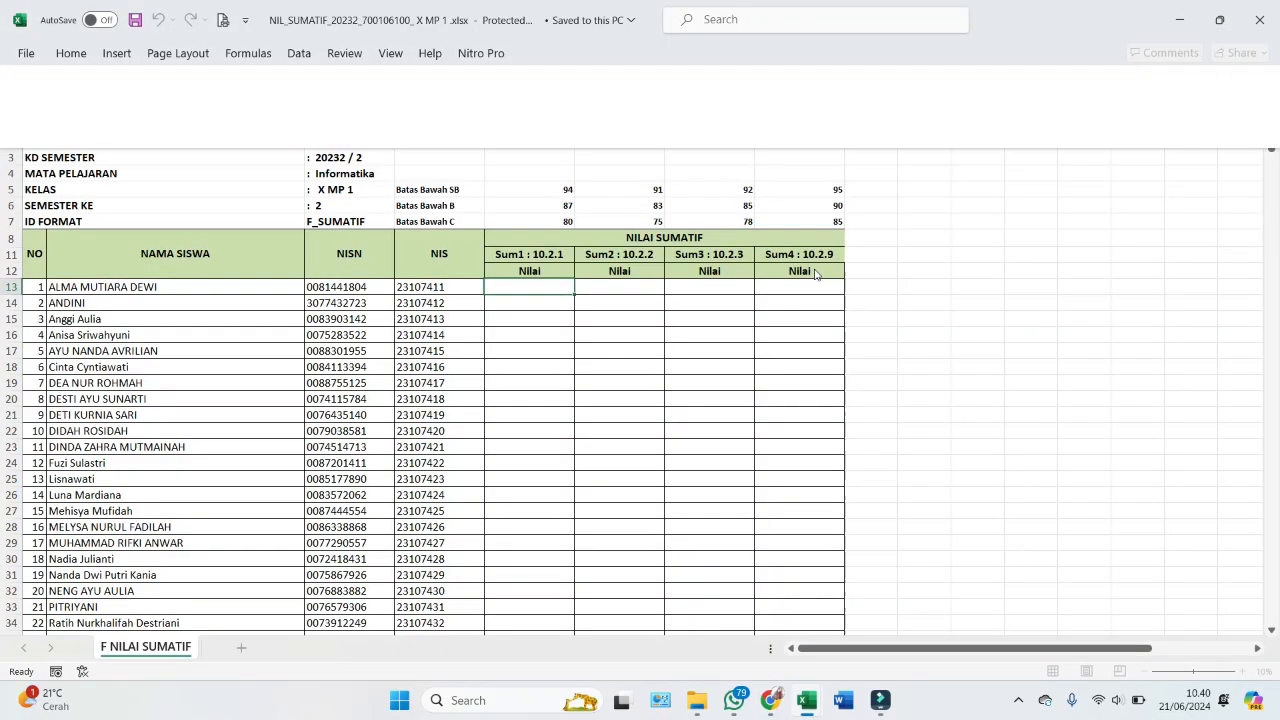
{"action": "left_click", "coordinate": [659, 79]}
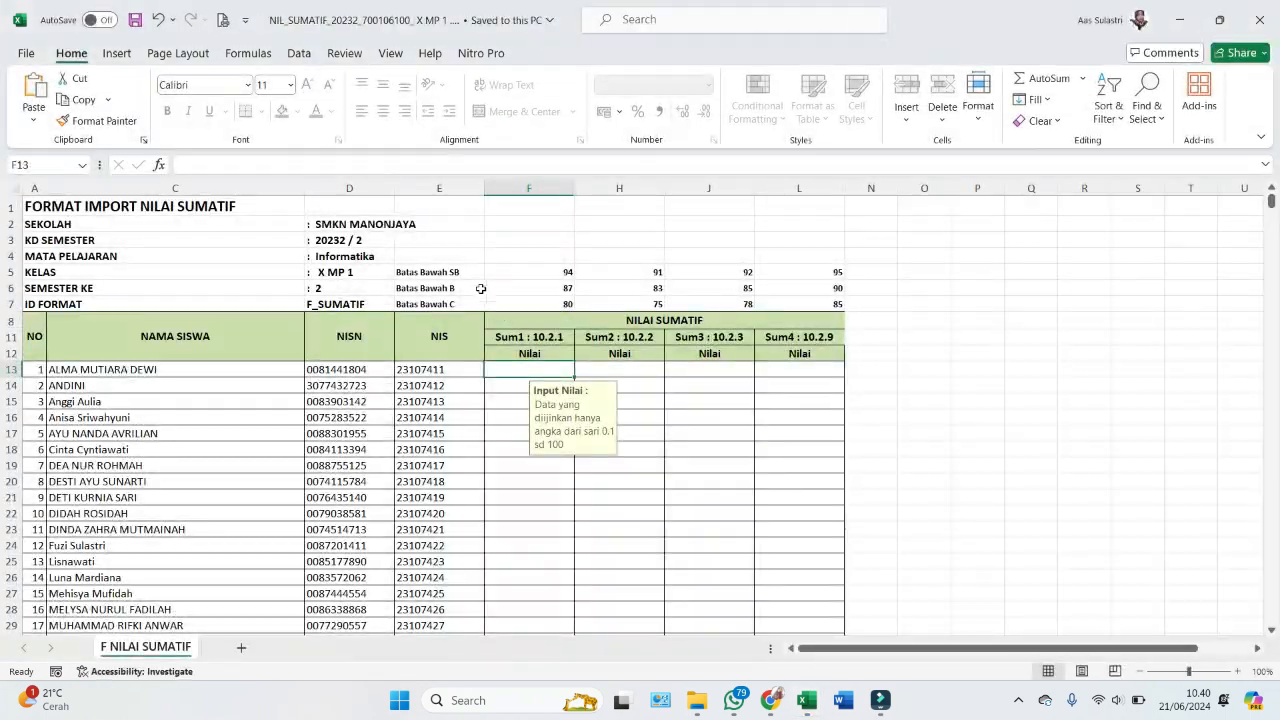
{"action": "left_click_drag", "start_coordinate": [560, 302], "coordinate": [790, 303]}
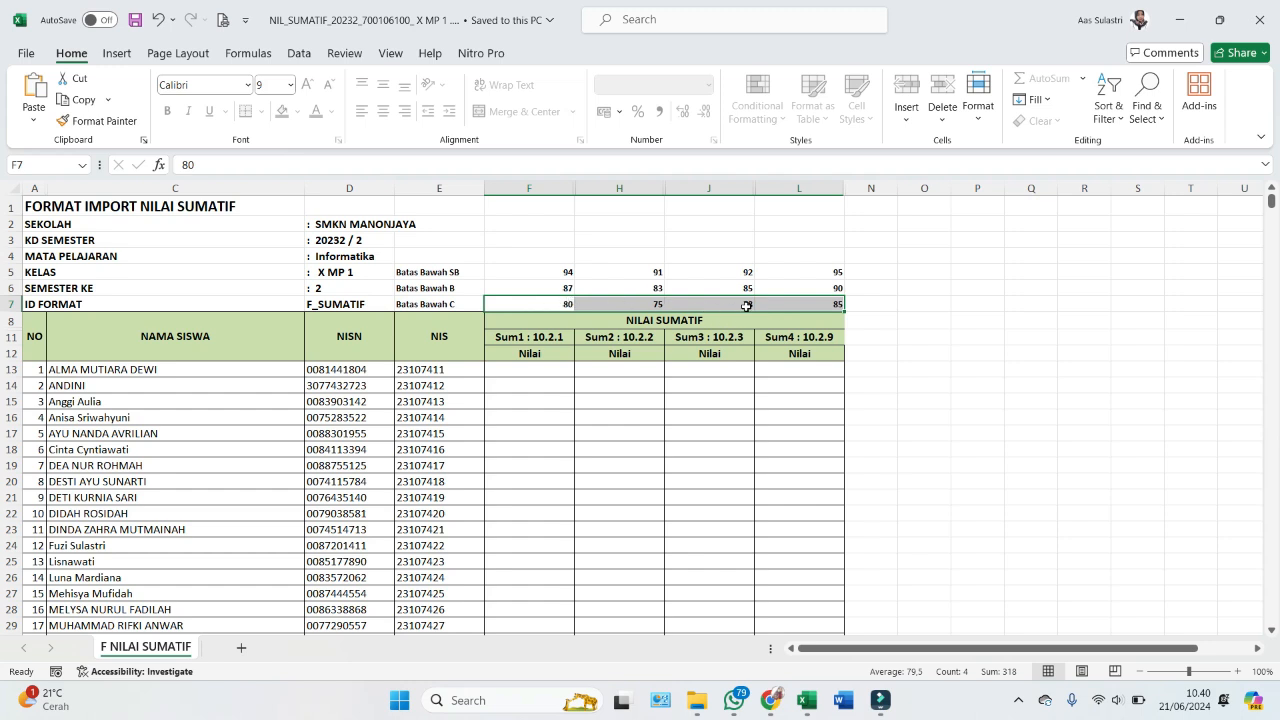
{"action": "left_click", "coordinate": [531, 288]}
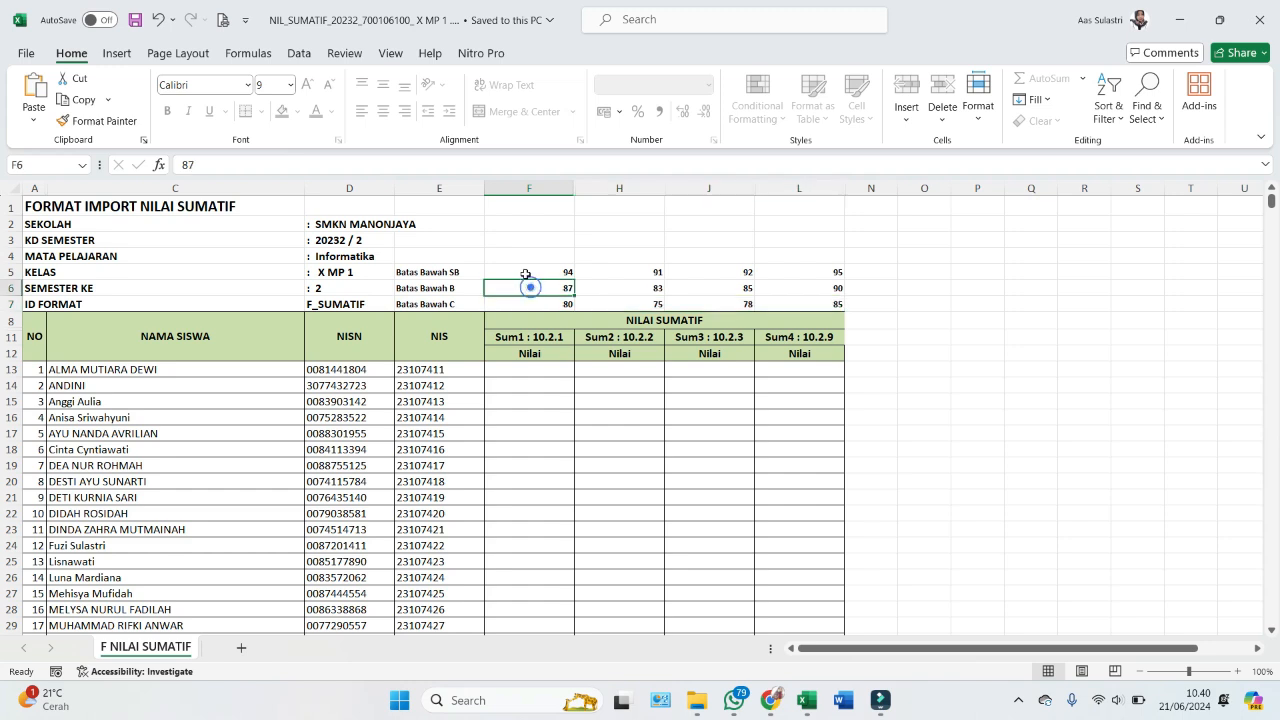
{"action": "left_click", "coordinate": [524, 272]}
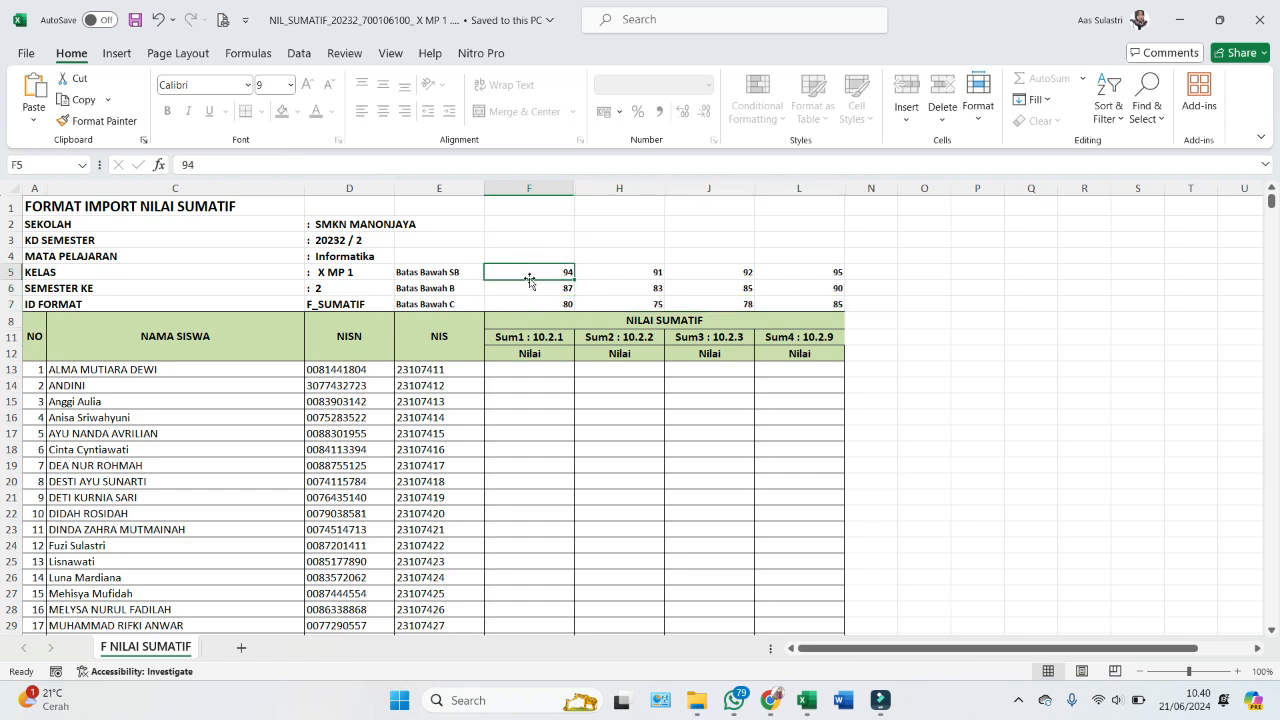
{"action": "left_click_drag", "start_coordinate": [533, 278], "coordinate": [809, 288]}
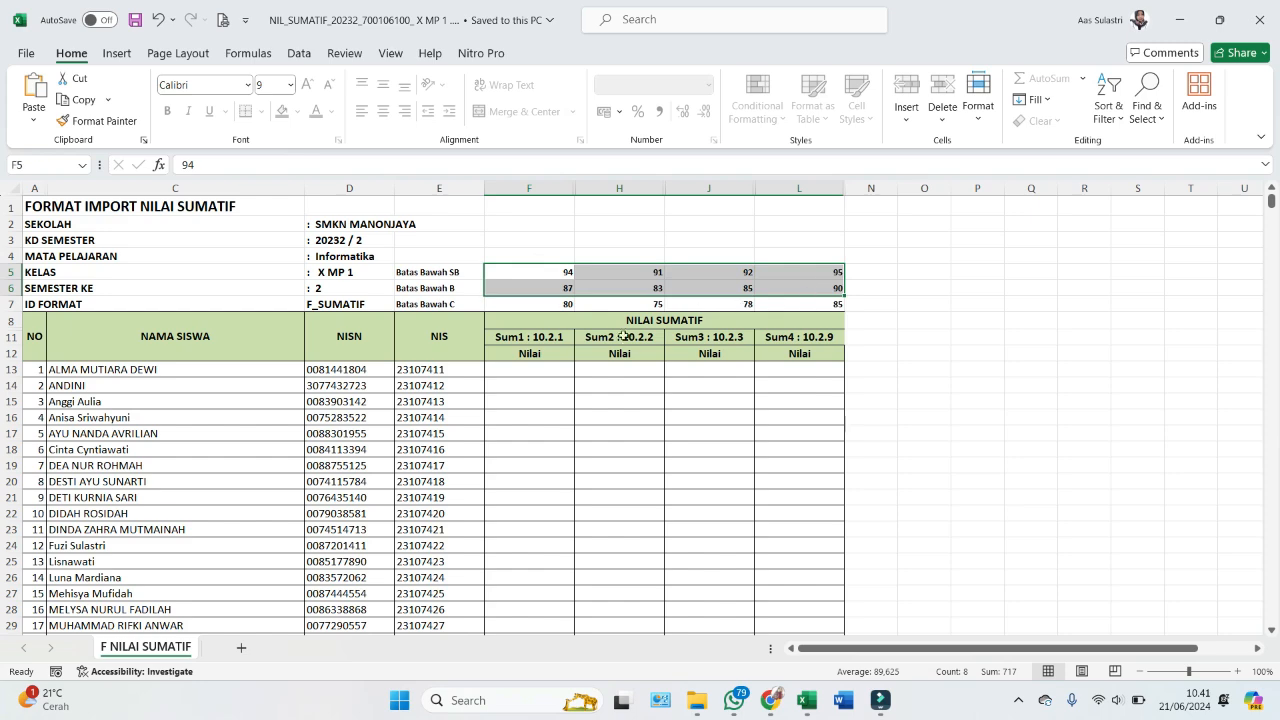
- Inspect the empty Sum1–Sum4 grade cells on the F NILAI SUMATIF sheet
{"action": "left_click", "coordinate": [558, 367]}
{"action": "left_click", "coordinate": [646, 405]}
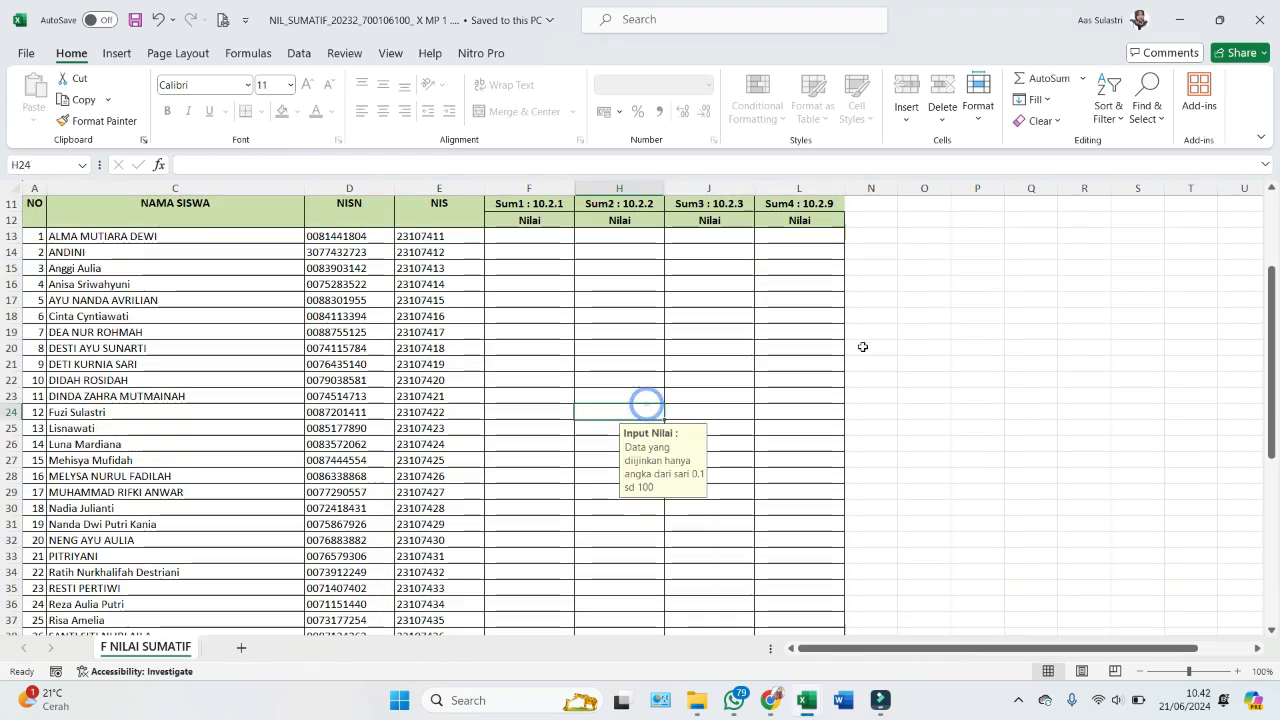
{"action": "left_click", "coordinate": [781, 318]}
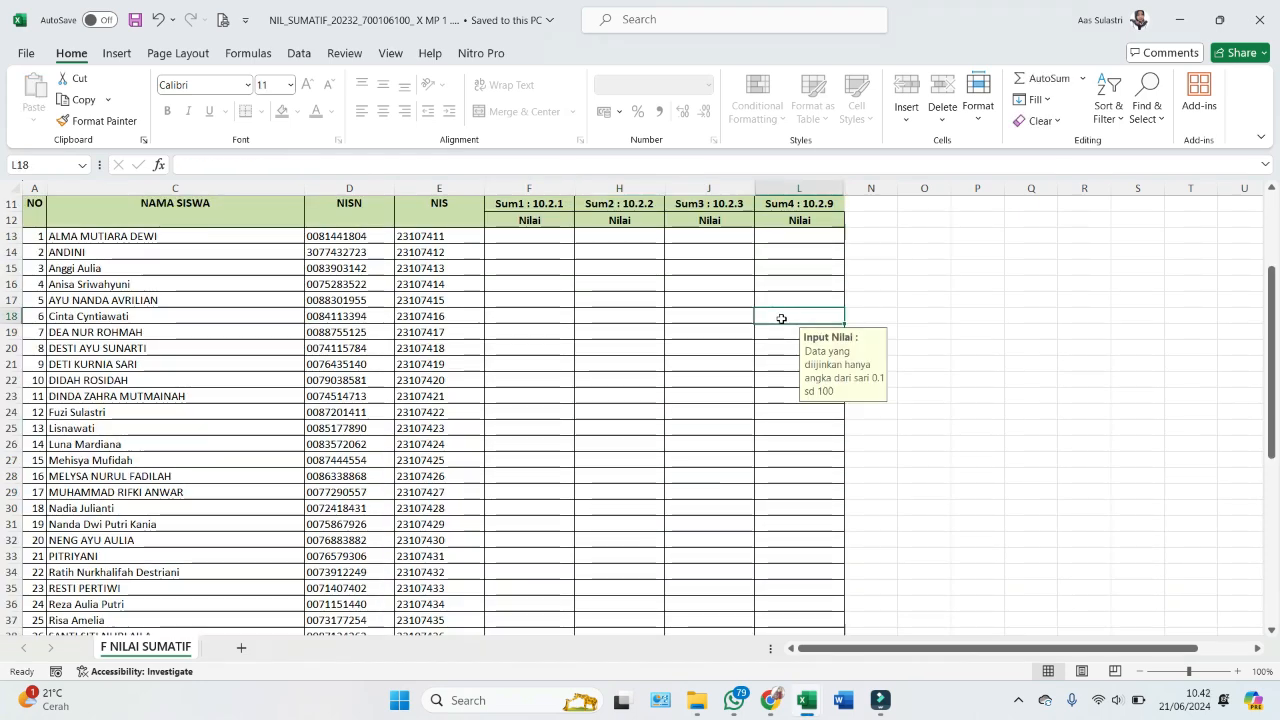
{"action": "scroll", "coordinate": [800, 341], "scroll_direction": "up", "scroll_amount": 1}
{"action": "left_click", "coordinate": [876, 252]}
{"action": "left_click", "coordinate": [915, 257]}
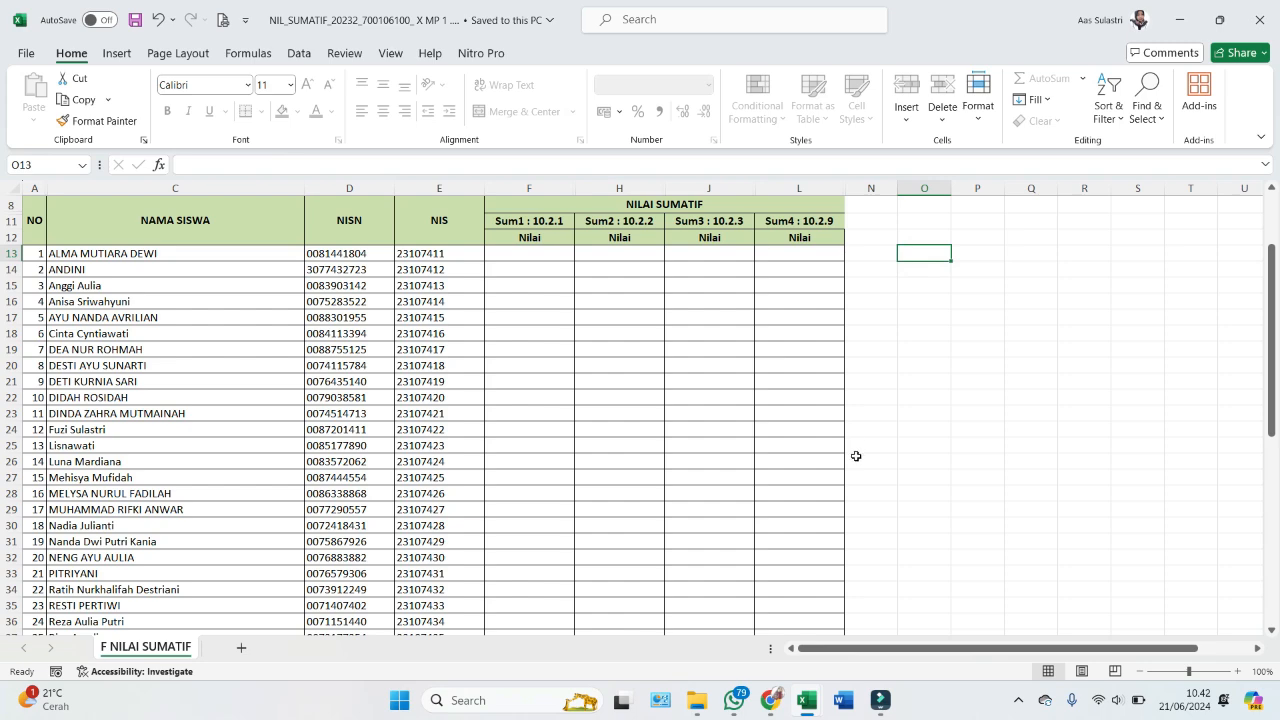
- Compare X MP 1's Nilai 1–4 scores in Untuk Nilai Rapor with the summative template
{"action": "mouse_move", "coordinate": [808, 695]}
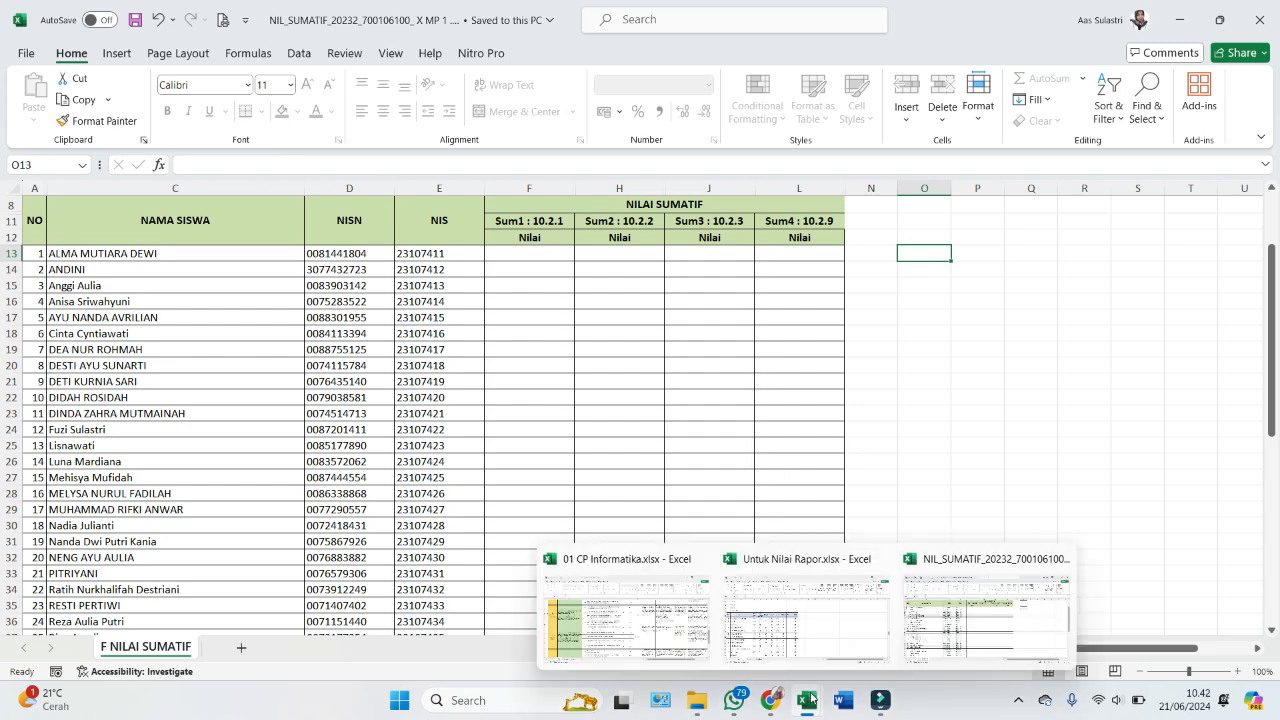
{"action": "left_click", "coordinate": [790, 630]}
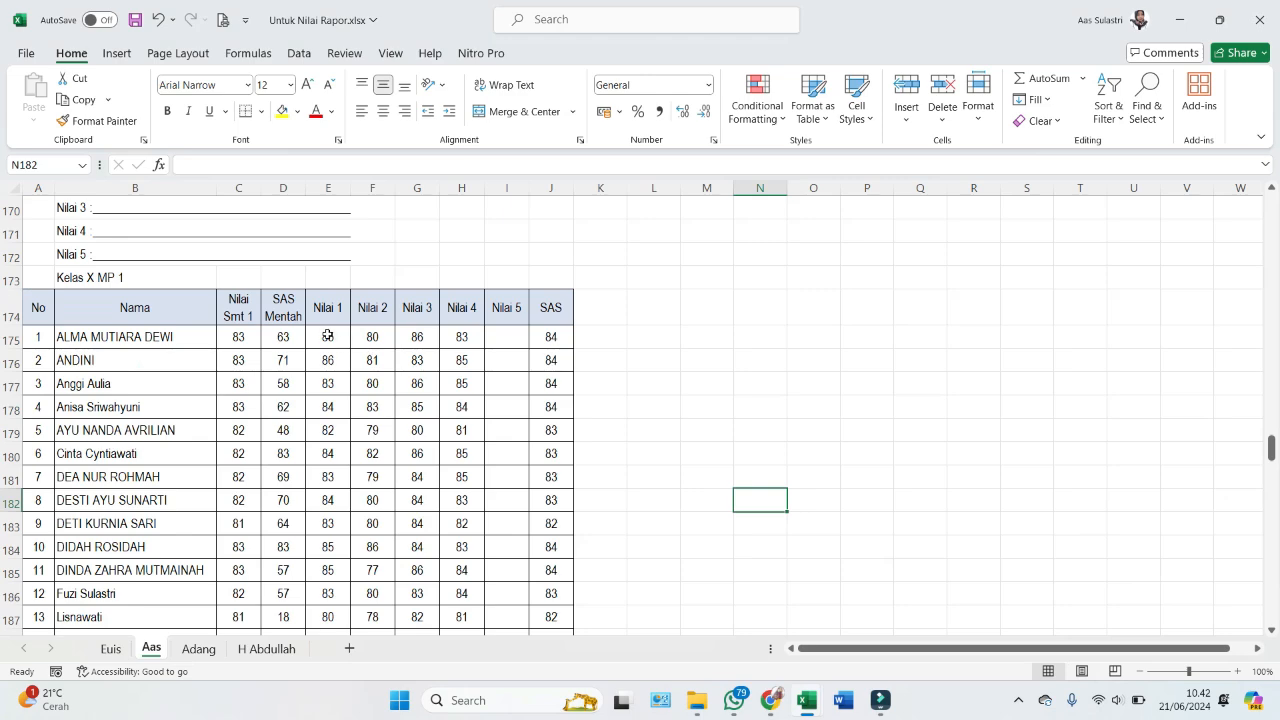
{"action": "left_click_drag", "start_coordinate": [320, 318], "coordinate": [460, 383]}
{"action": "left_click_drag", "start_coordinate": [340, 338], "coordinate": [460, 362]}
{"action": "scroll", "coordinate": [465, 500], "scroll_direction": "down", "scroll_amount": 10}
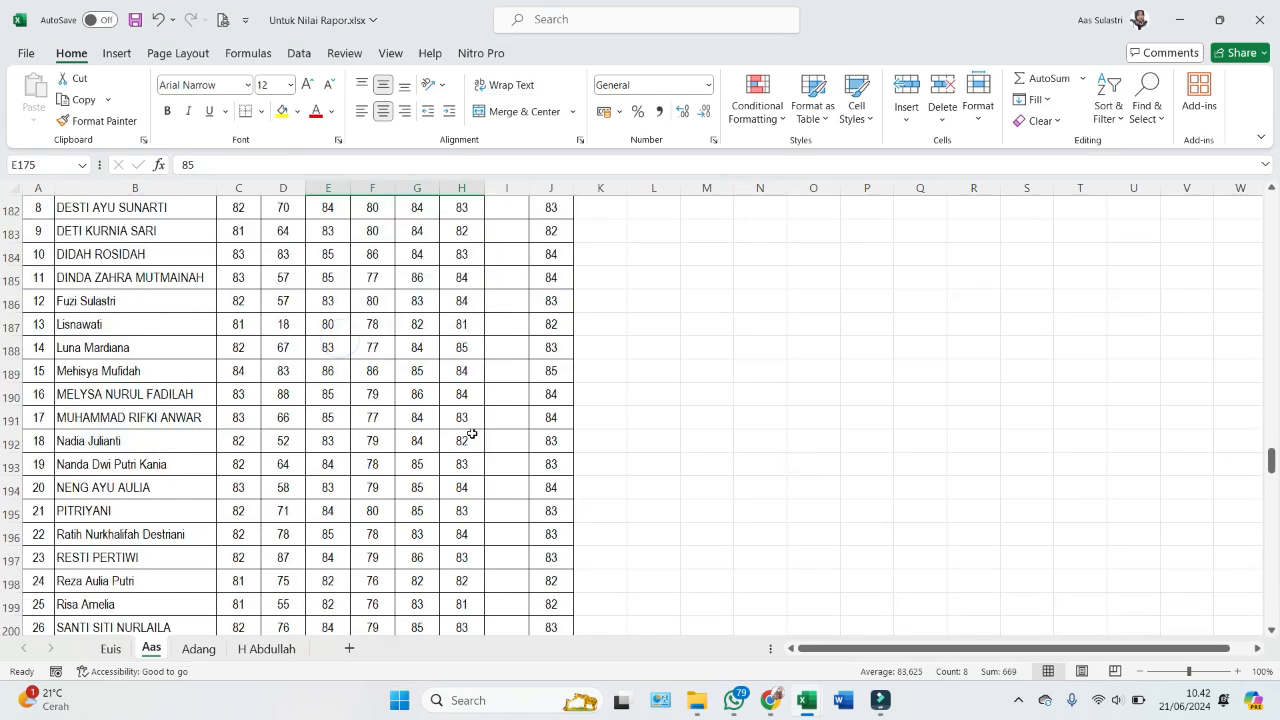
{"action": "scroll", "coordinate": [465, 514], "scroll_direction": "up", "scroll_amount": 9}
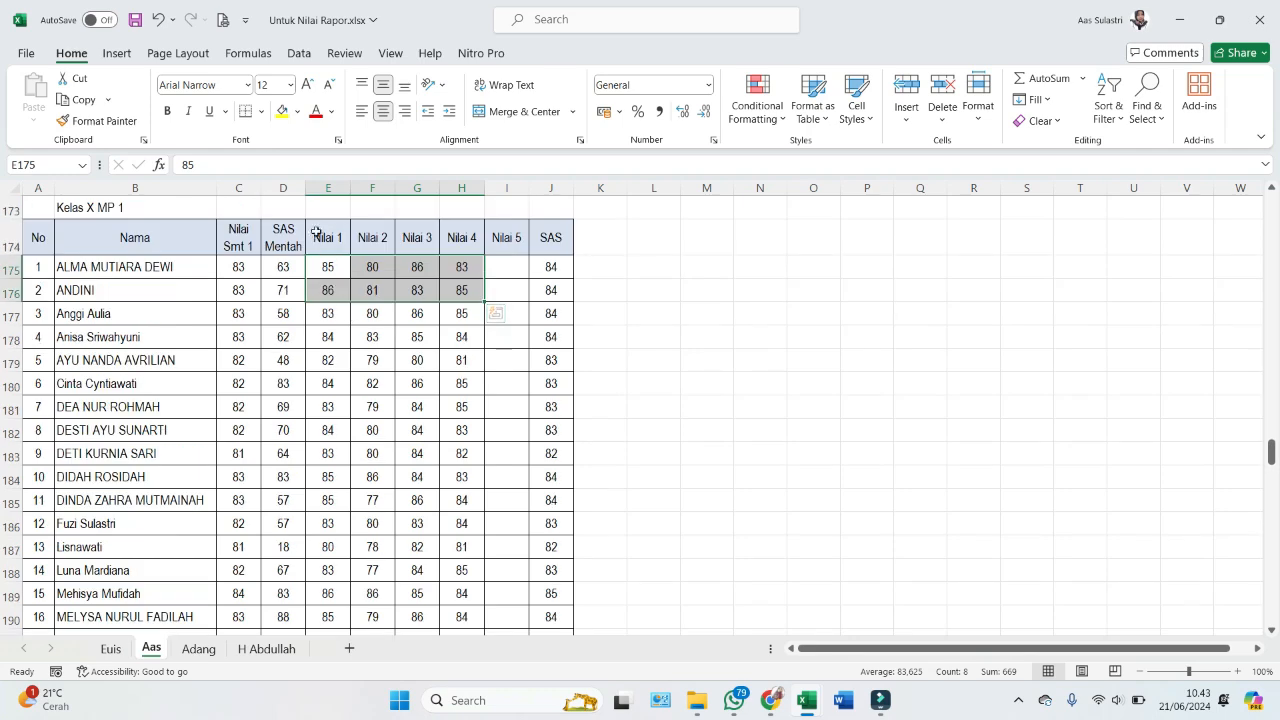
{"action": "left_click", "coordinate": [325, 237]}
{"action": "left_click", "coordinate": [372, 237]}
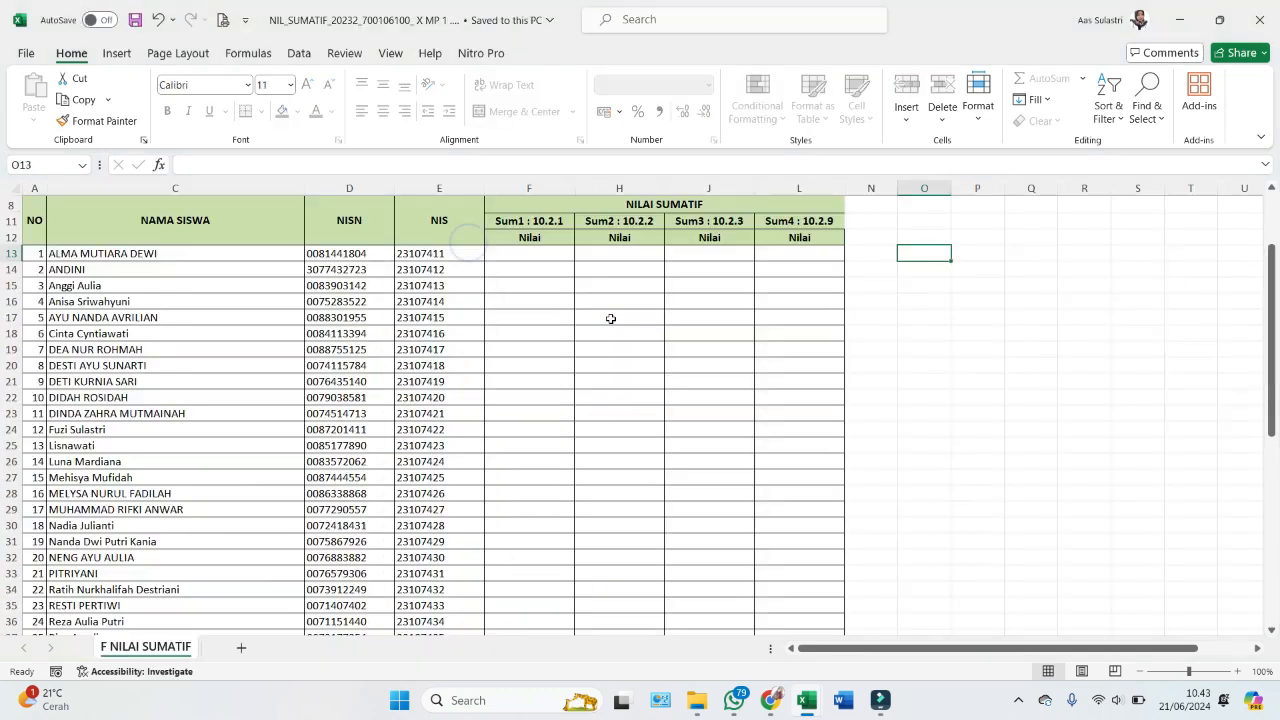
{"action": "key", "text": "alt+Tab"}
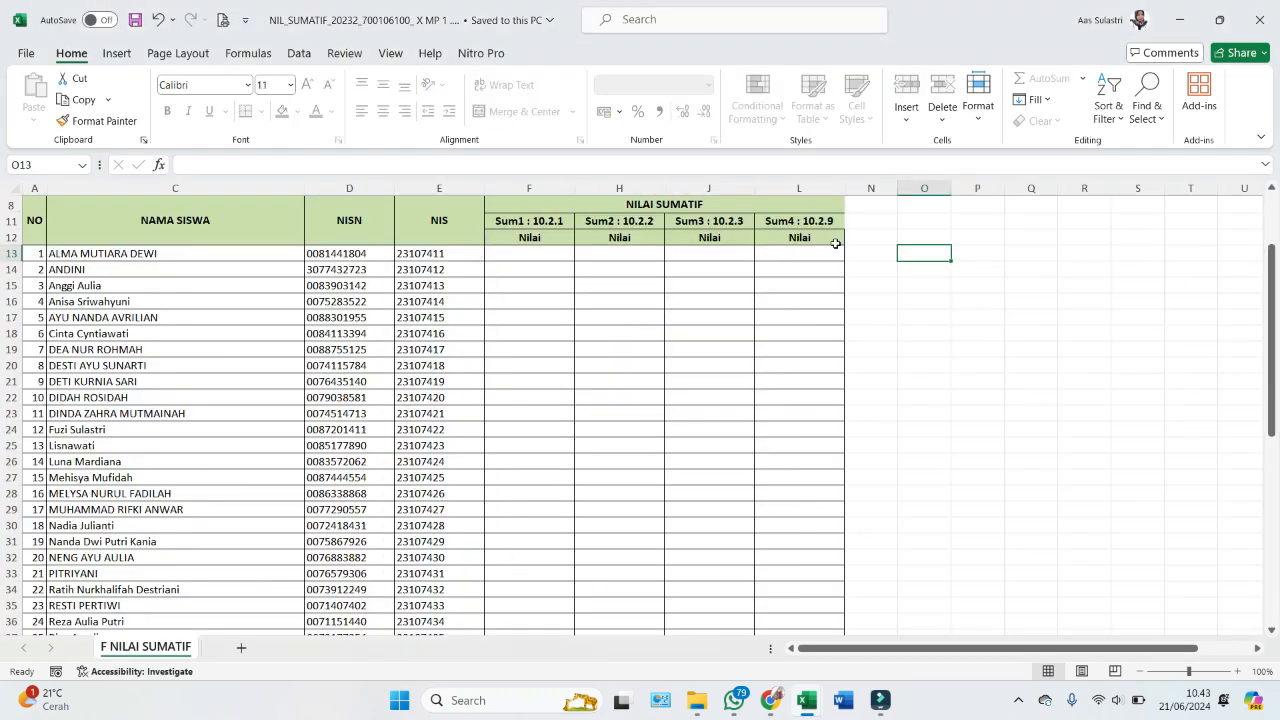
{"action": "left_click", "coordinate": [648, 208]}
{"action": "key", "text": "alt+Tab"}
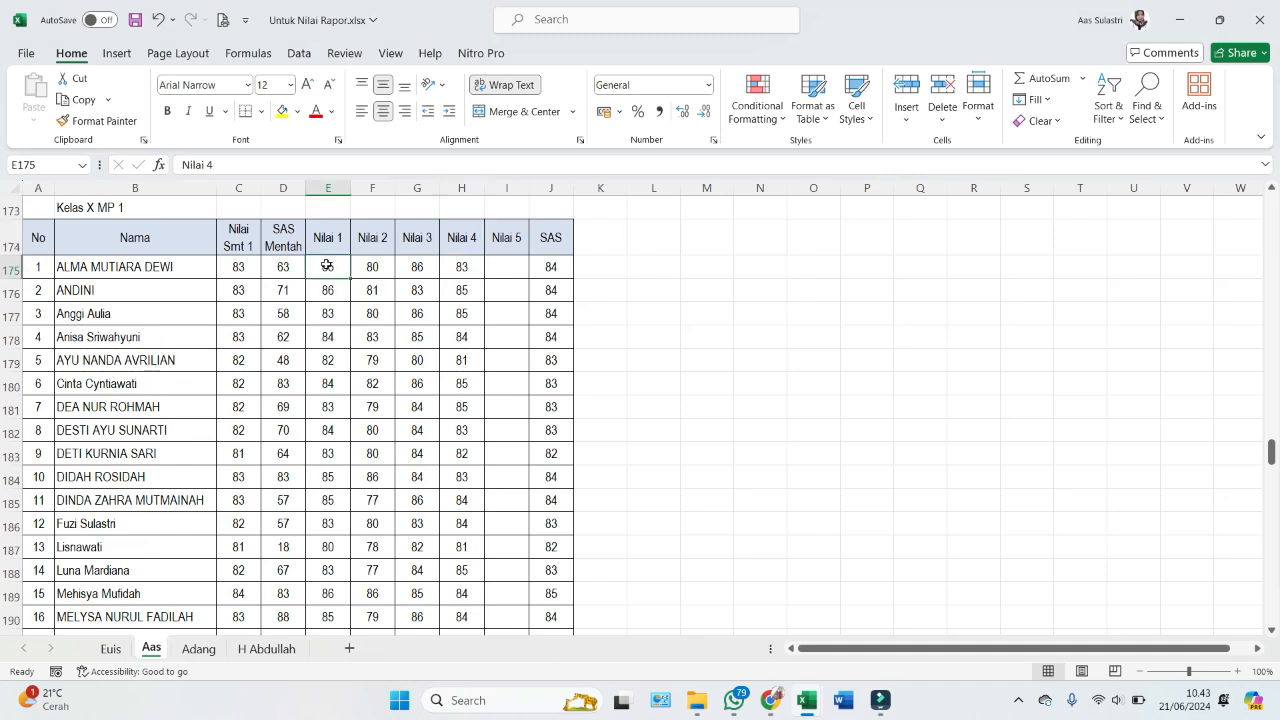
{"action": "left_click_drag", "start_coordinate": [325, 266], "coordinate": [453, 289]}
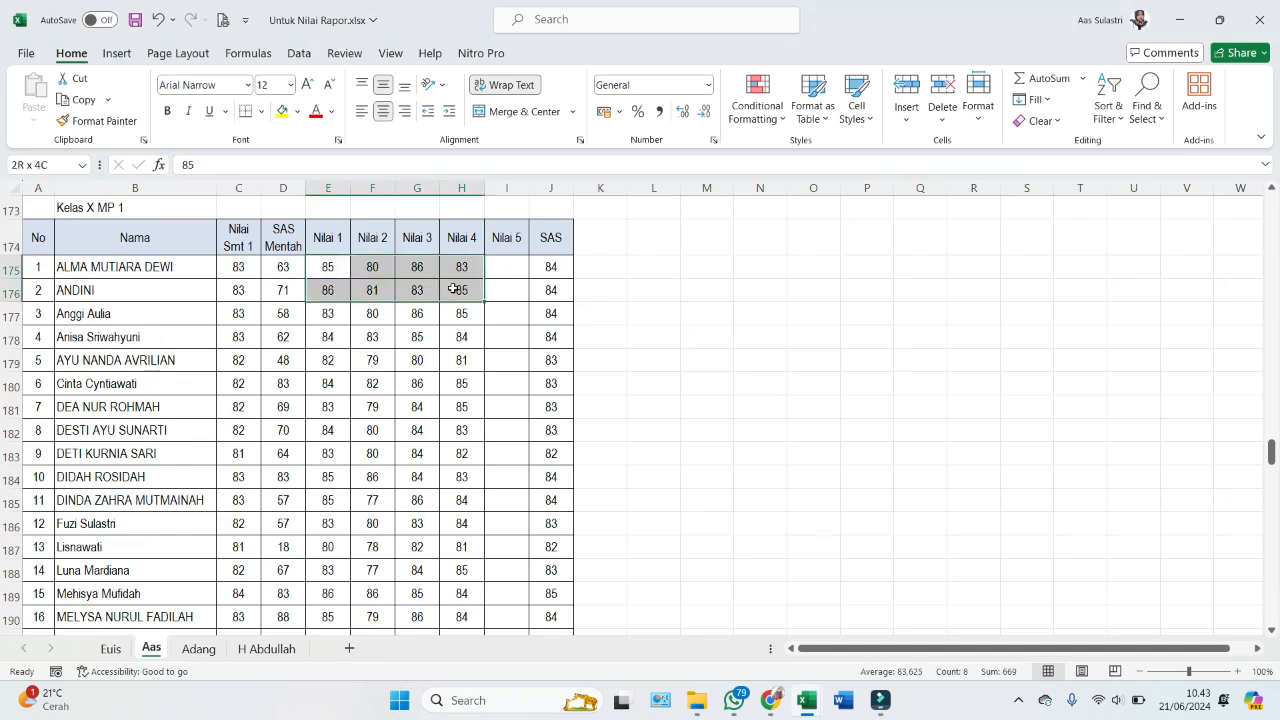
{"action": "left_click_drag", "start_coordinate": [327, 266], "coordinate": [449, 305]}
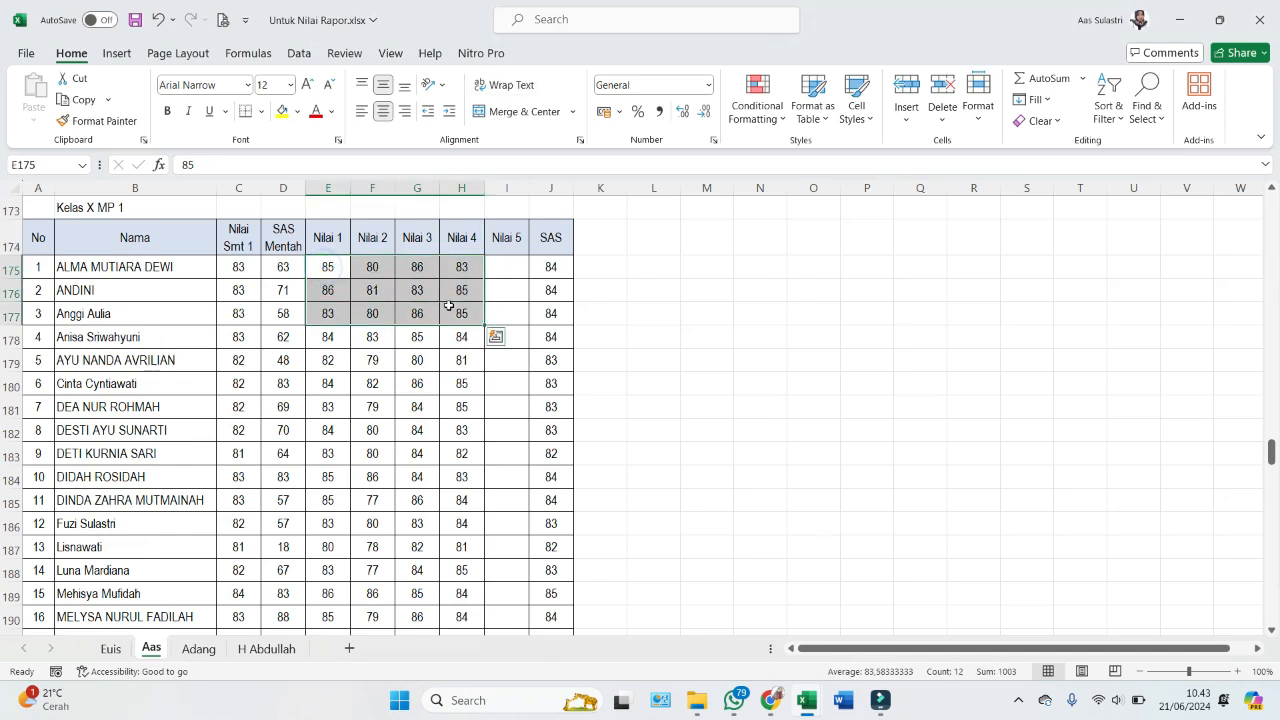
{"action": "left_click", "coordinate": [331, 264]}
- Copy the 36 student names C13:C48 from NIL_SUMATIF and return to Untuk Nilai Rapor
{"action": "key", "text": "alt+Tab"}
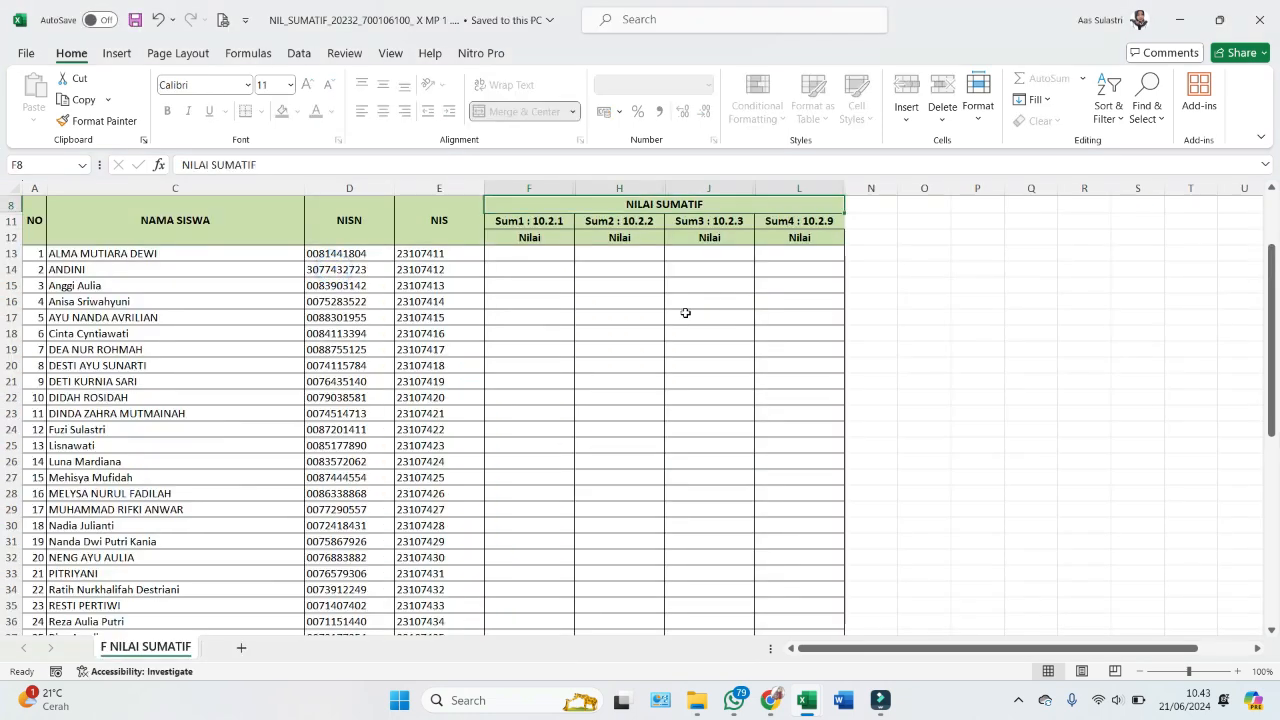
{"action": "left_click", "coordinate": [529, 254]}
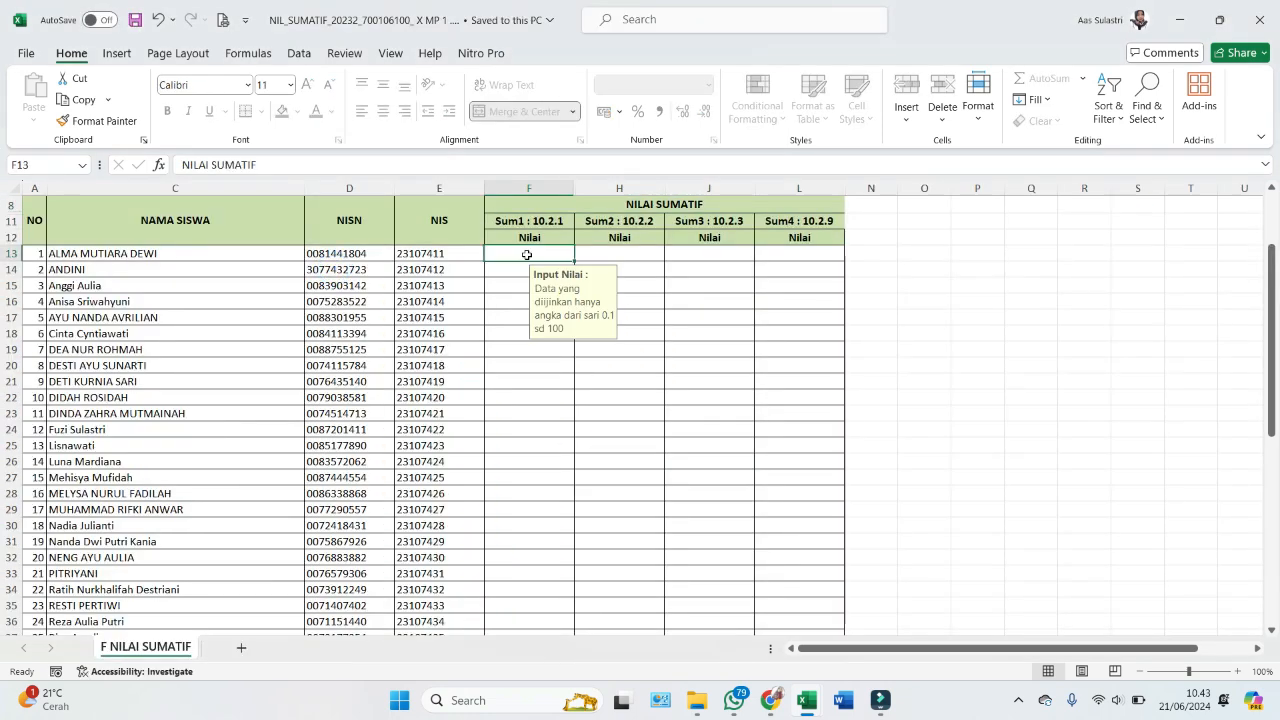
{"action": "left_click", "coordinate": [182, 252]}
{"action": "scroll", "coordinate": [214, 381], "scroll_direction": "down", "scroll_amount": 4}
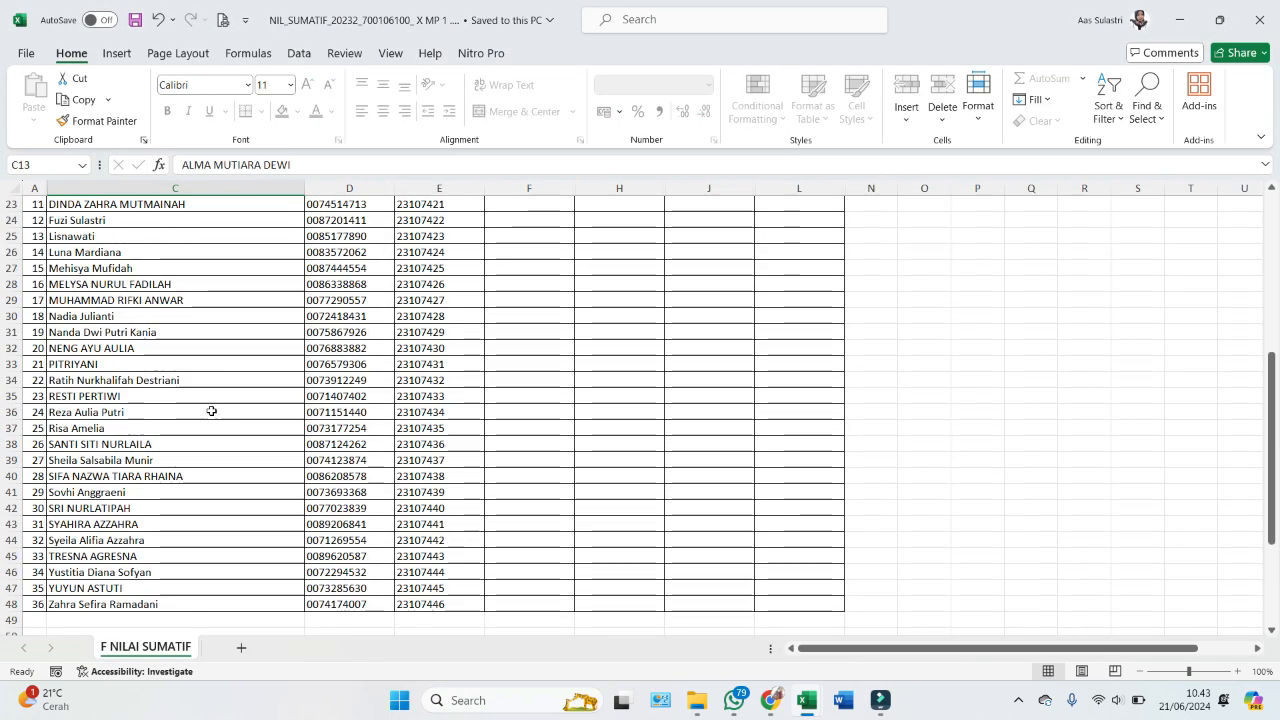
{"action": "left_click", "coordinate": [188, 557], "text": "shift"}
{"action": "key", "text": "ctrl+c"}
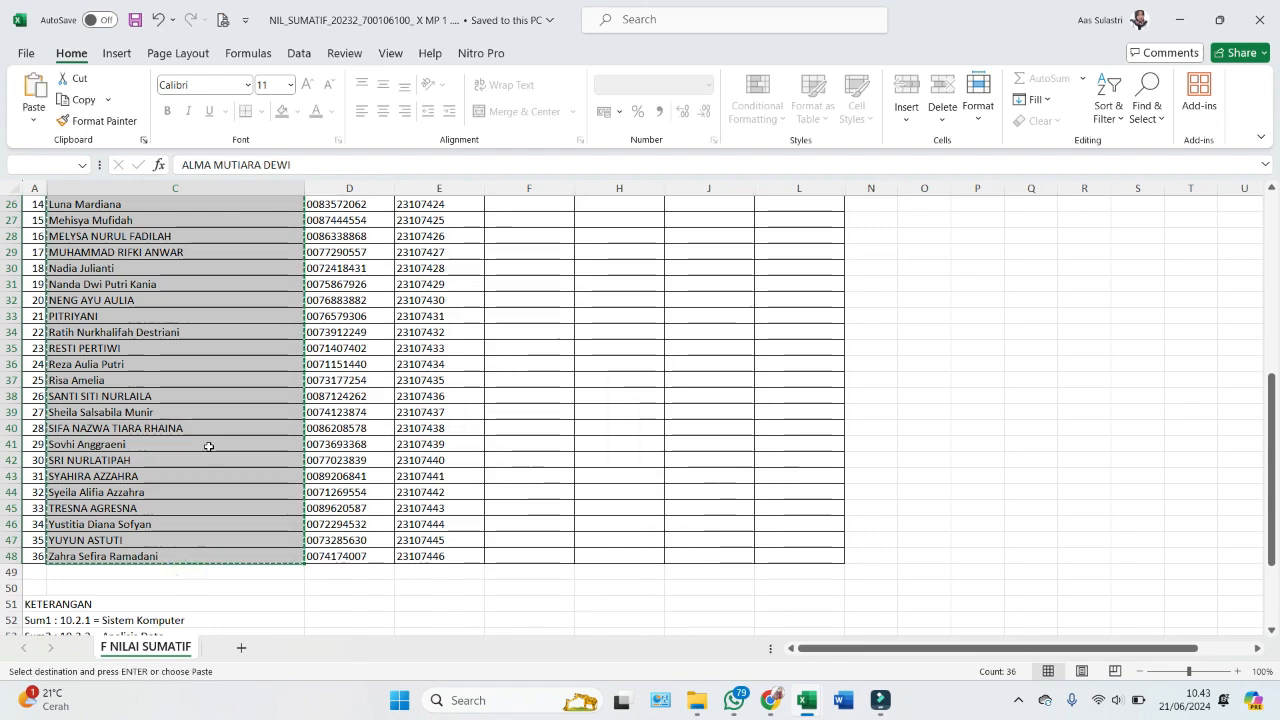
{"action": "scroll", "coordinate": [208, 446], "scroll_direction": "up", "scroll_amount": 7}
{"action": "key", "text": "alt+Tab"}
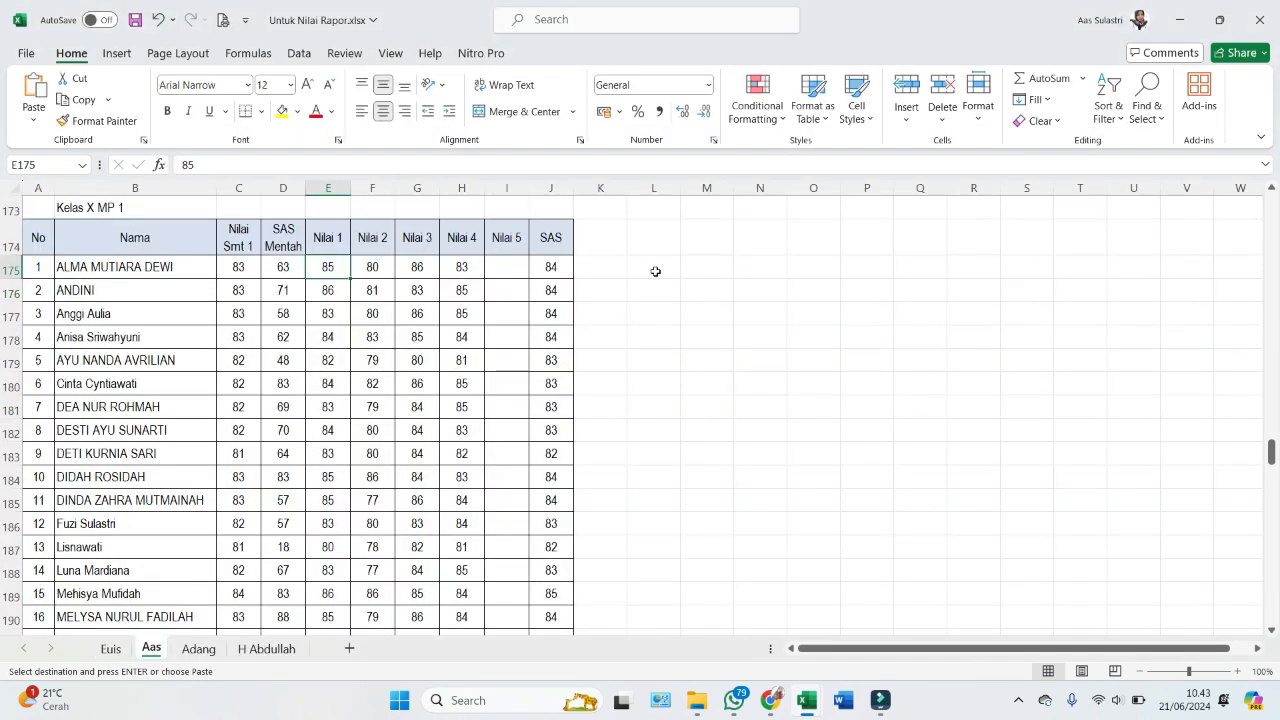
- Paste the names into M175 and enter =IF(M175=B175;"sama";"?") in L175
{"action": "left_click", "coordinate": [720, 261]}
{"action": "right_click", "coordinate": [720, 263]}
{"action": "left_click", "coordinate": [791, 260]}
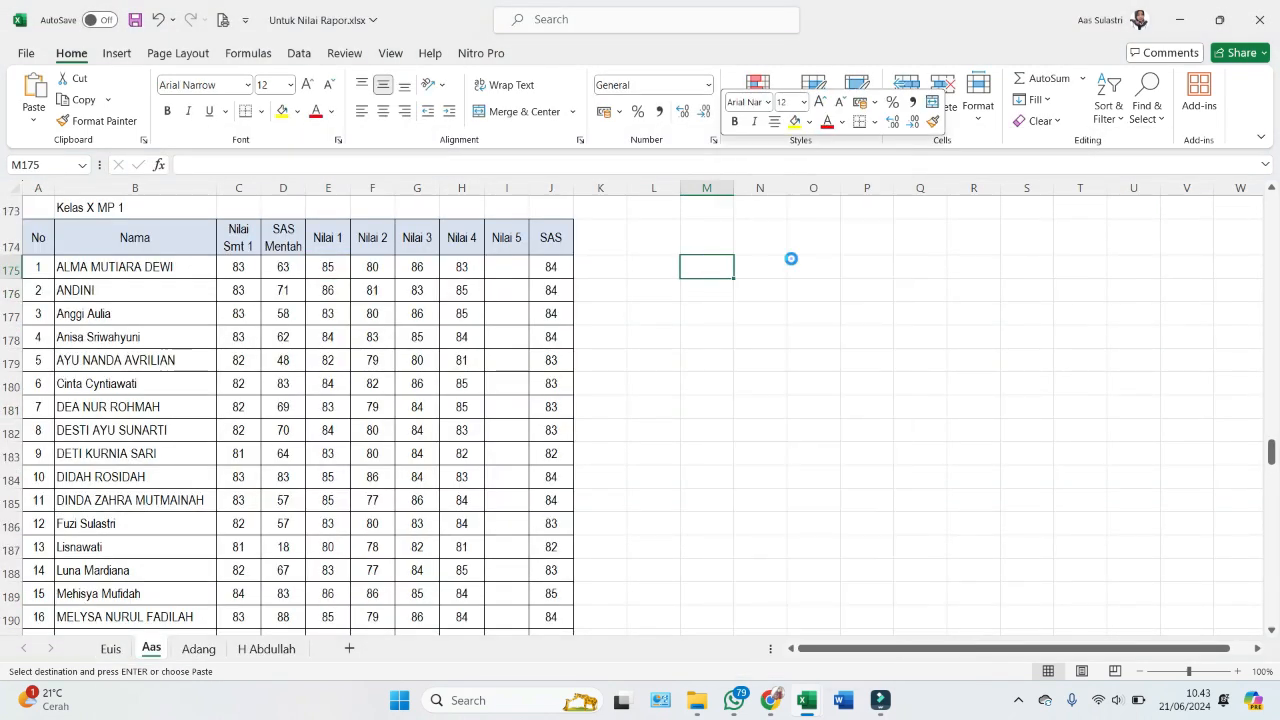
{"action": "left_click", "coordinate": [654, 266]}
{"action": "type", "text": "=IF(M175="}
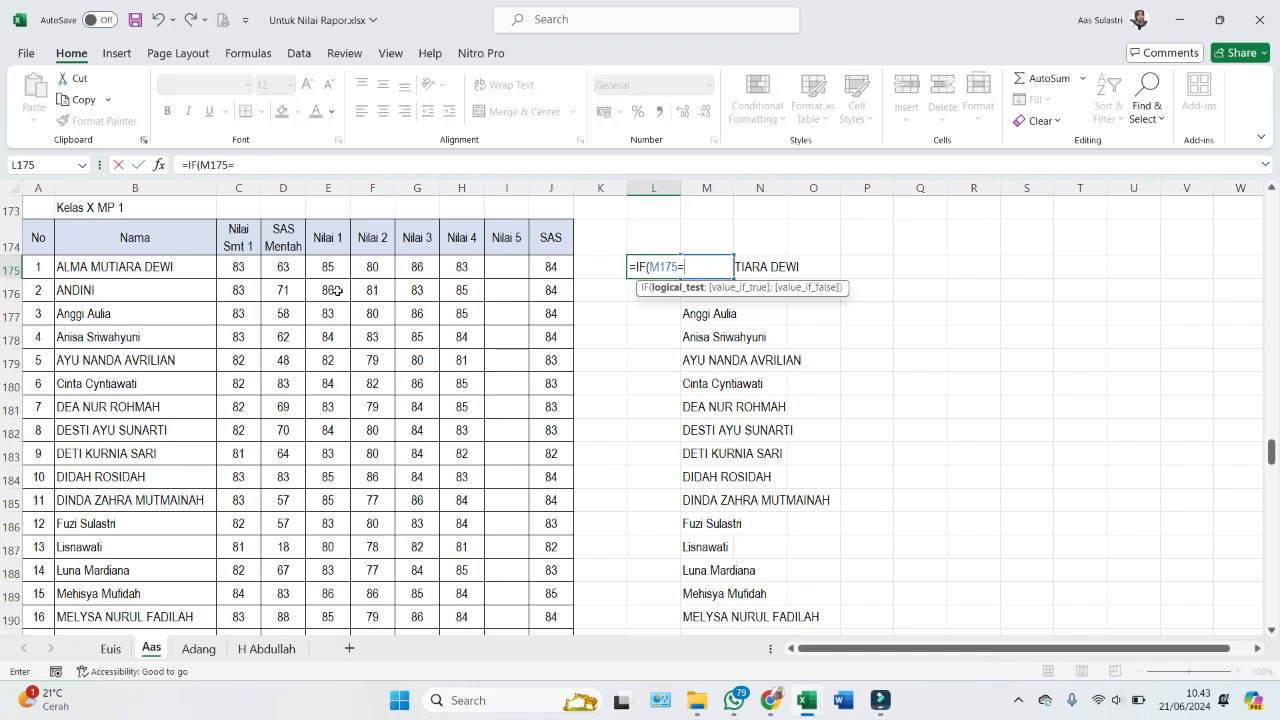
{"action": "left_click", "coordinate": [157, 264]}
{"action": "type", "text": ";\"sam"}
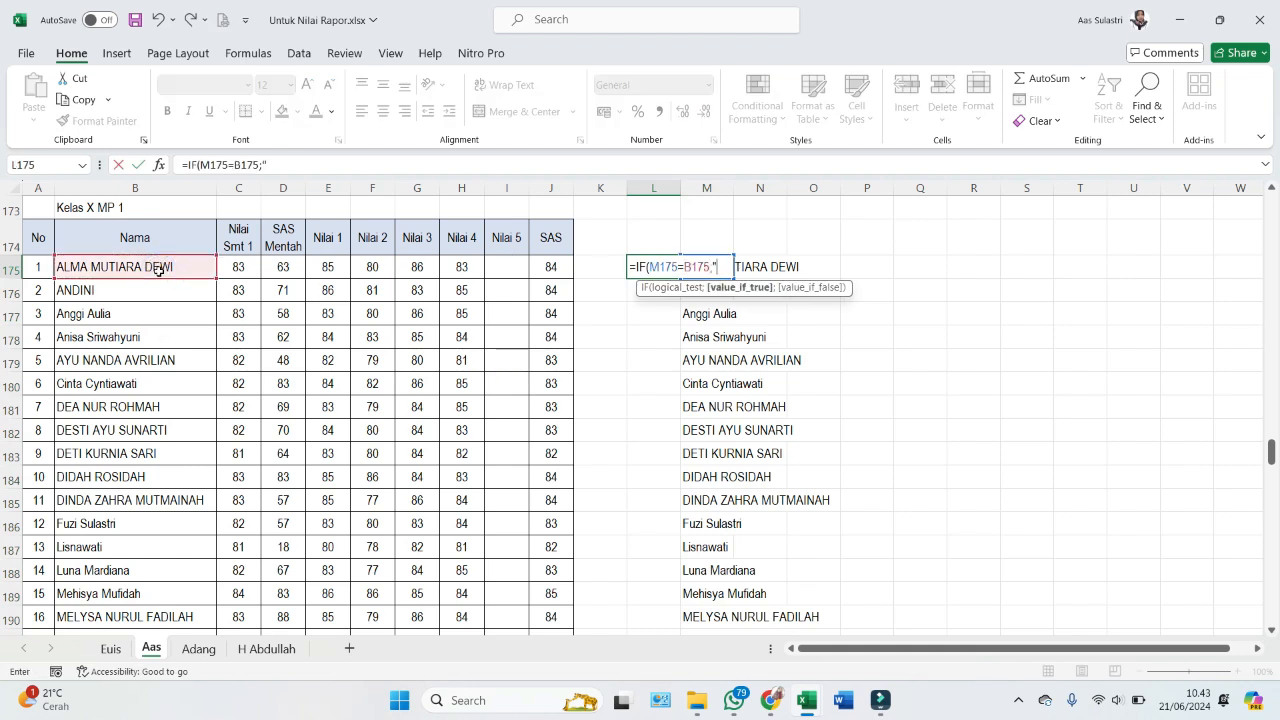
{"action": "type", "text": "a\";"}
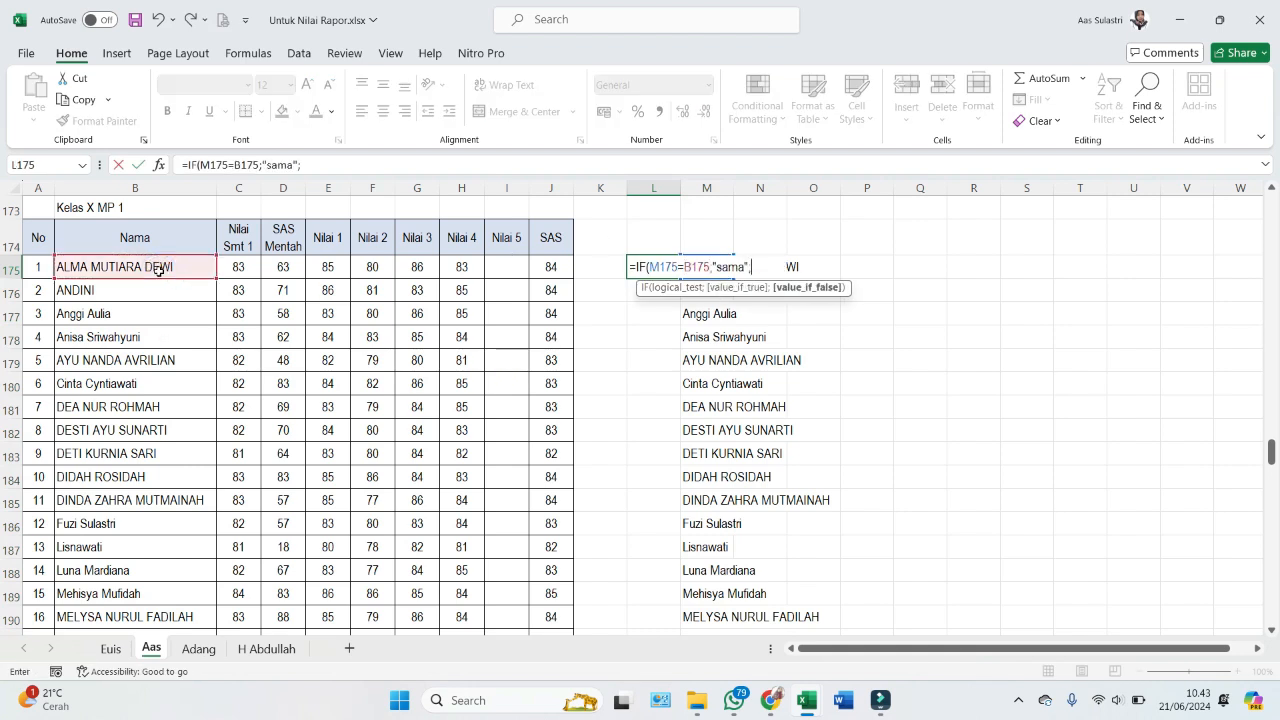
{"action": "type", "text": "\"?\")"}
{"action": "key", "text": "ctrl+Return"}
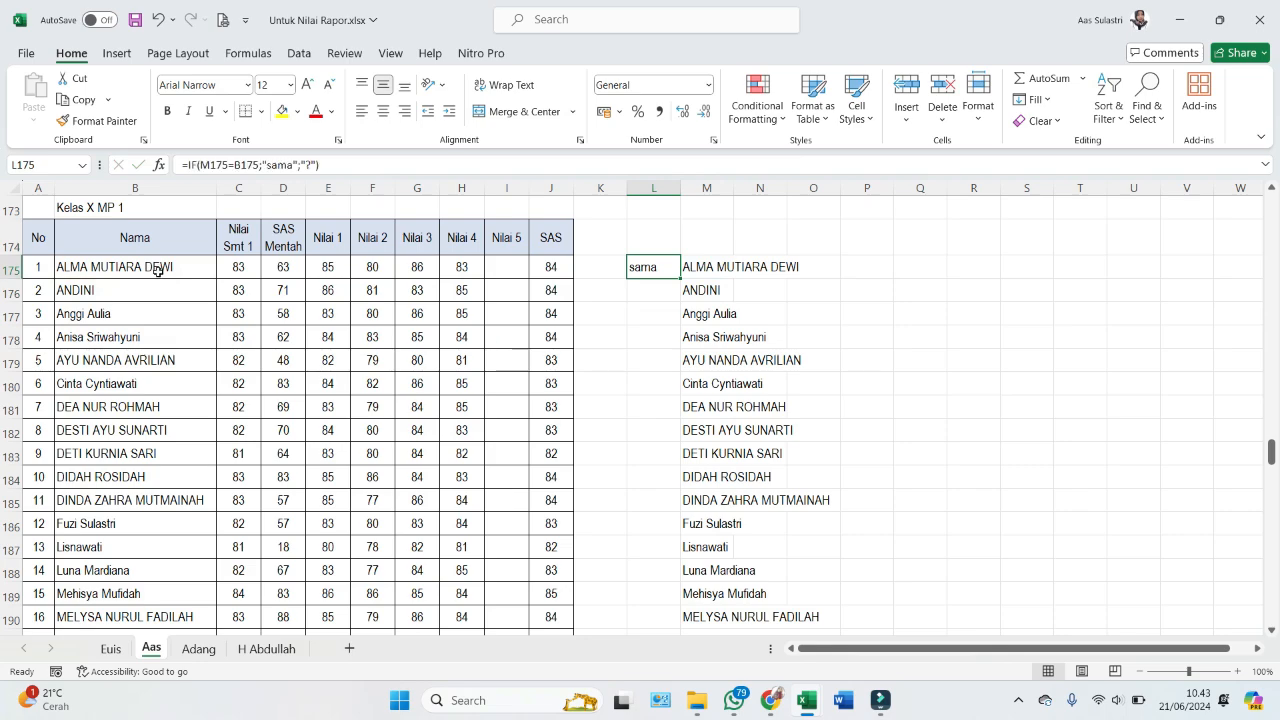
- Fill the name check down to row 210, confirming all 36 rows read sama
{"action": "double_click", "coordinate": [683, 279]}
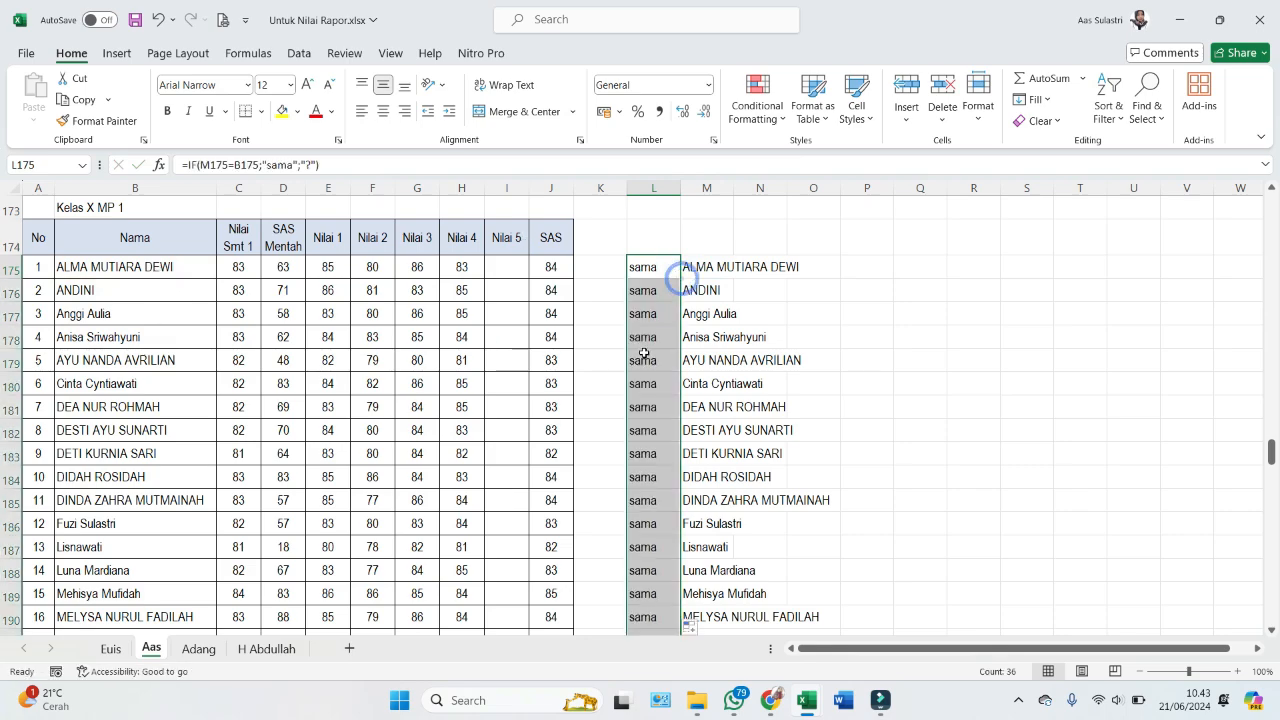
{"action": "scroll", "coordinate": [677, 277], "scroll_direction": "down", "scroll_amount": 6}
{"action": "scroll", "coordinate": [643, 420], "scroll_direction": "down", "scroll_amount": 3}
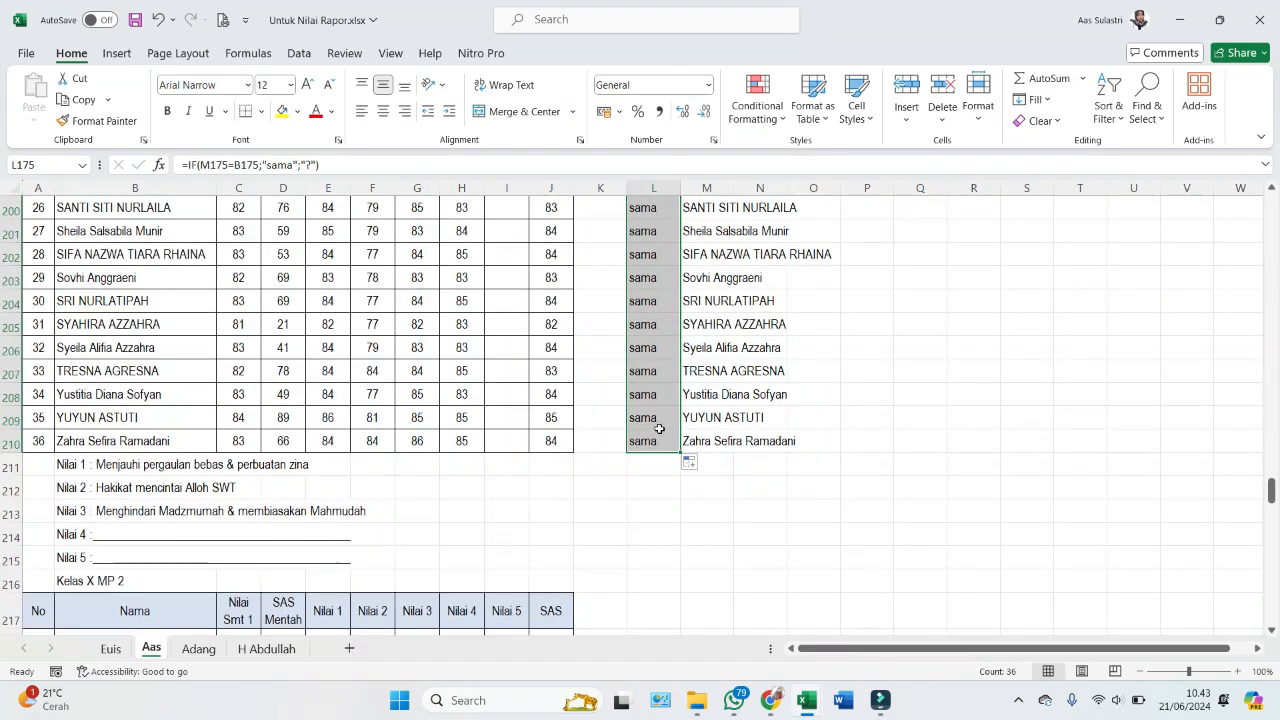
{"action": "scroll", "coordinate": [660, 430], "scroll_direction": "up", "scroll_amount": 6}
{"action": "scroll", "coordinate": [650, 390], "scroll_direction": "up", "scroll_amount": 4}
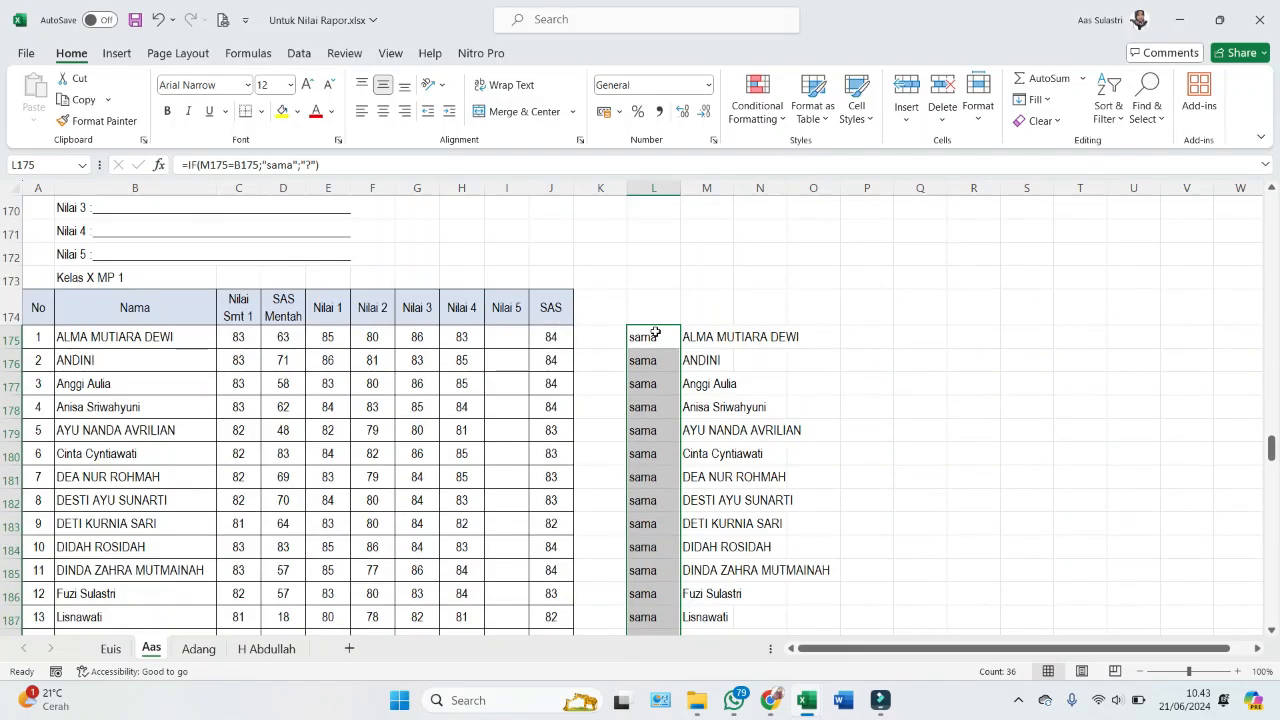
{"action": "left_click", "coordinate": [337, 337]}
- Paste the 36 Nilai 1 scores from Untuk Nilai Rapor into the Sum1 column at F13
{"action": "double_click", "coordinate": [359, 349]}
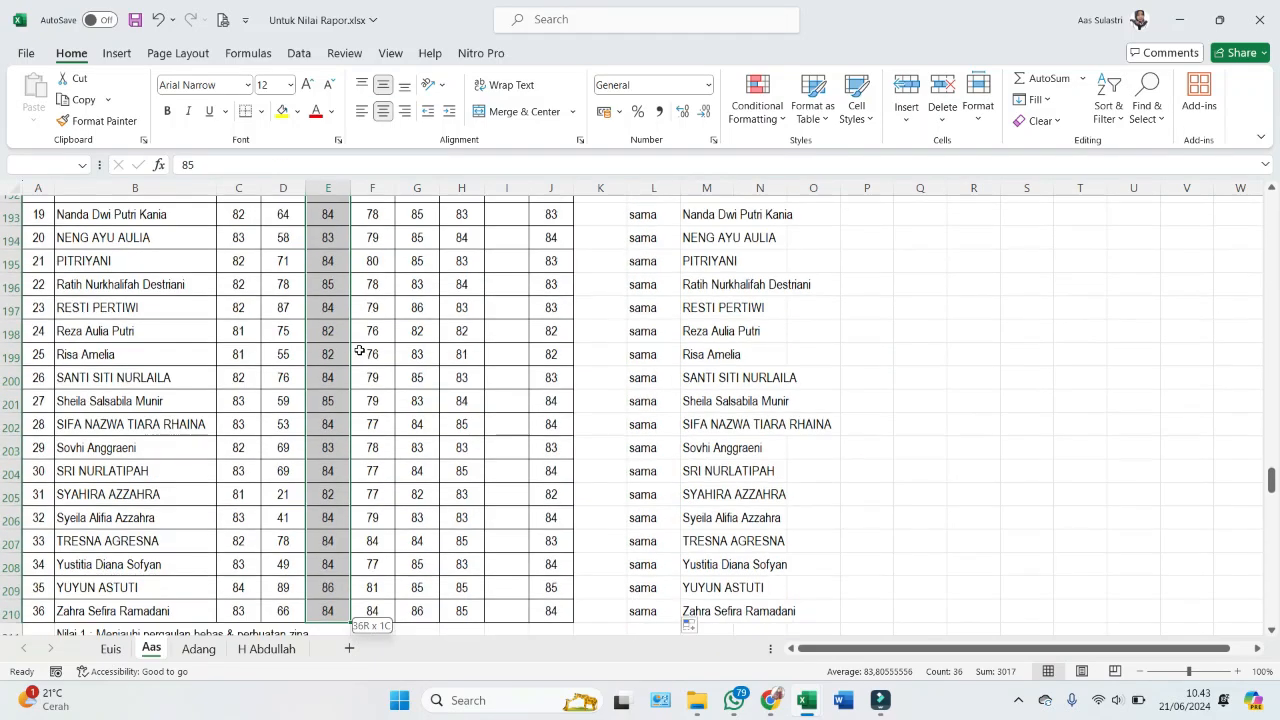
{"action": "key", "text": "ctrl+c"}
{"action": "scroll", "coordinate": [337, 330], "scroll_direction": "up", "scroll_amount": 7}
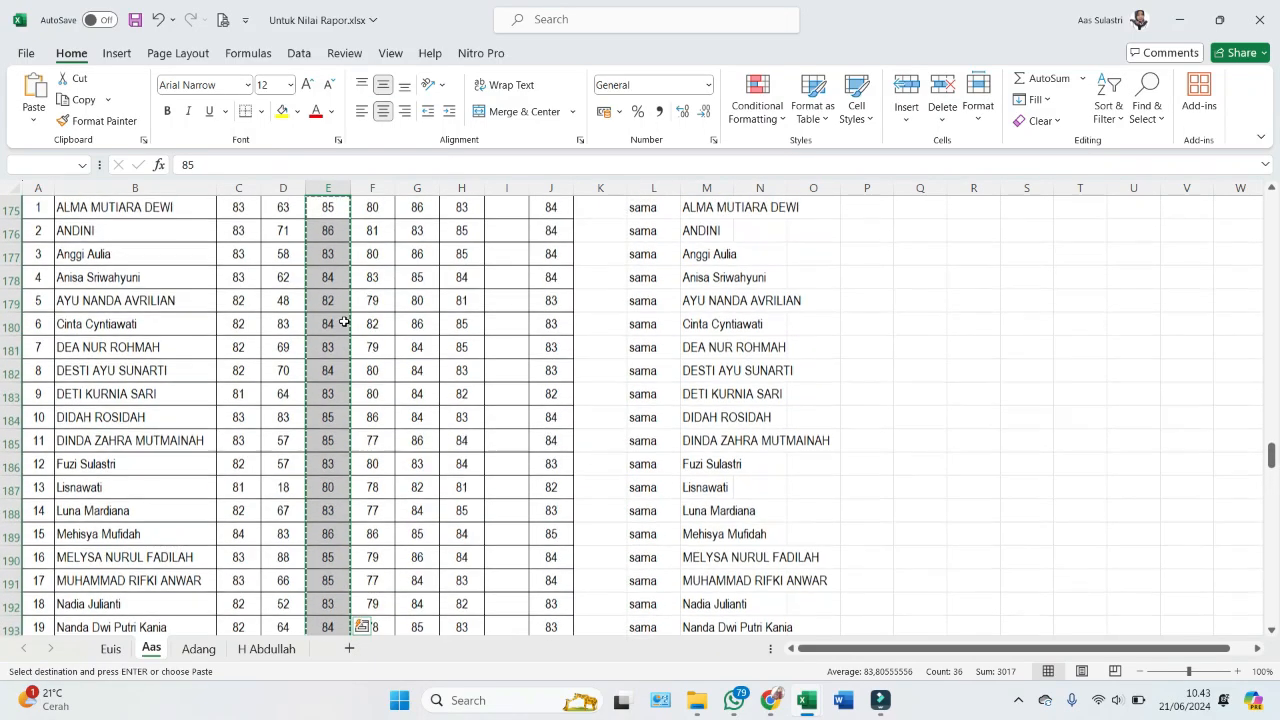
{"action": "key", "text": "alt+Tab"}
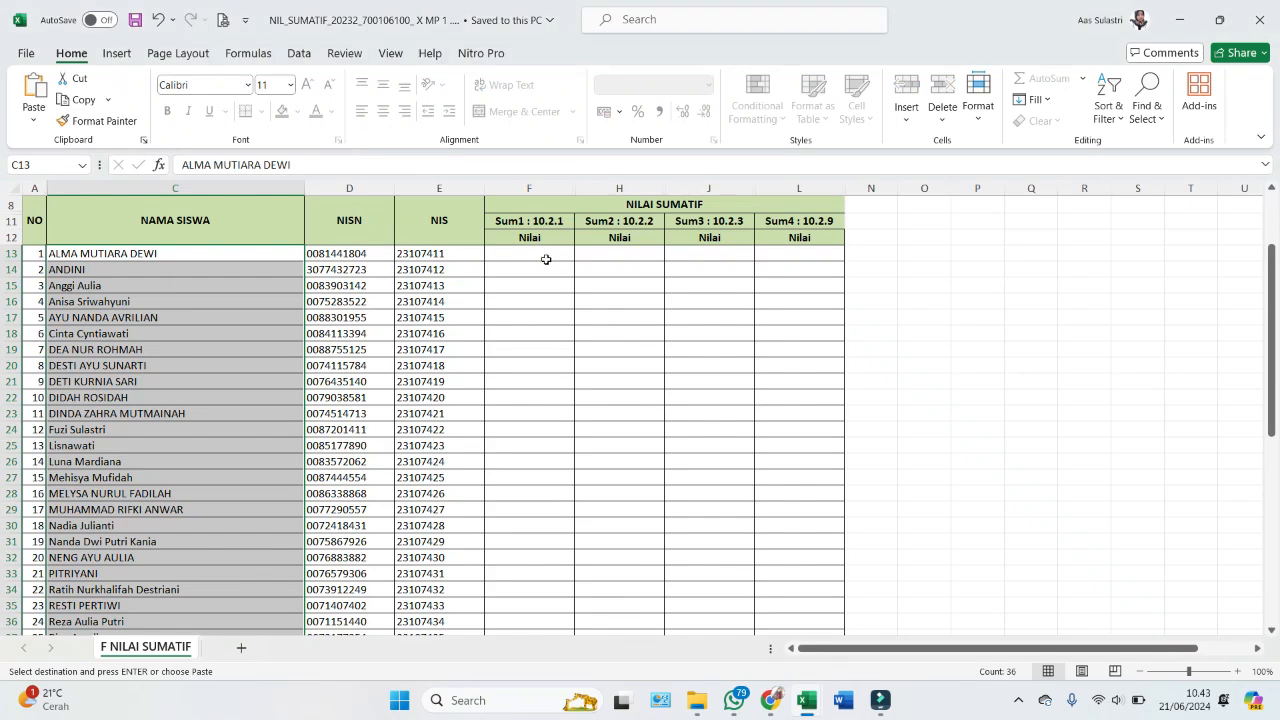
{"action": "right_click", "coordinate": [543, 253]}
{"action": "left_click", "coordinate": [609, 263]}
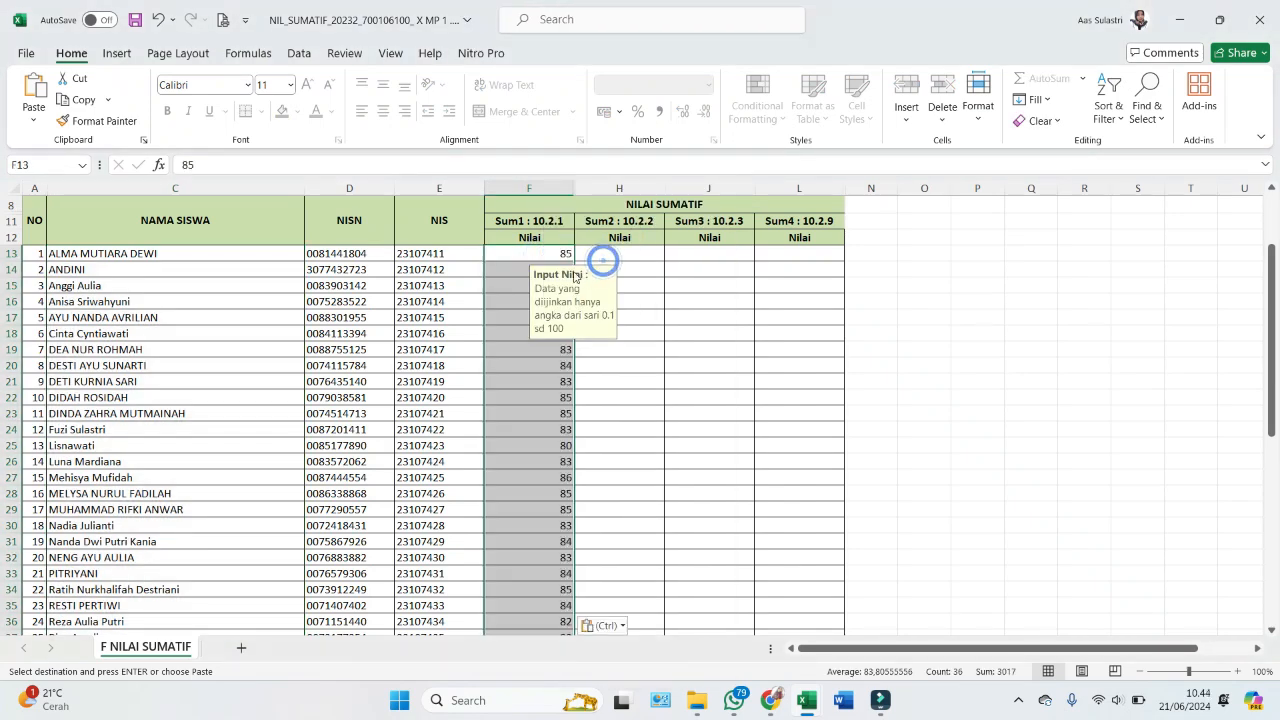
{"action": "key", "text": "alt+Tab"}
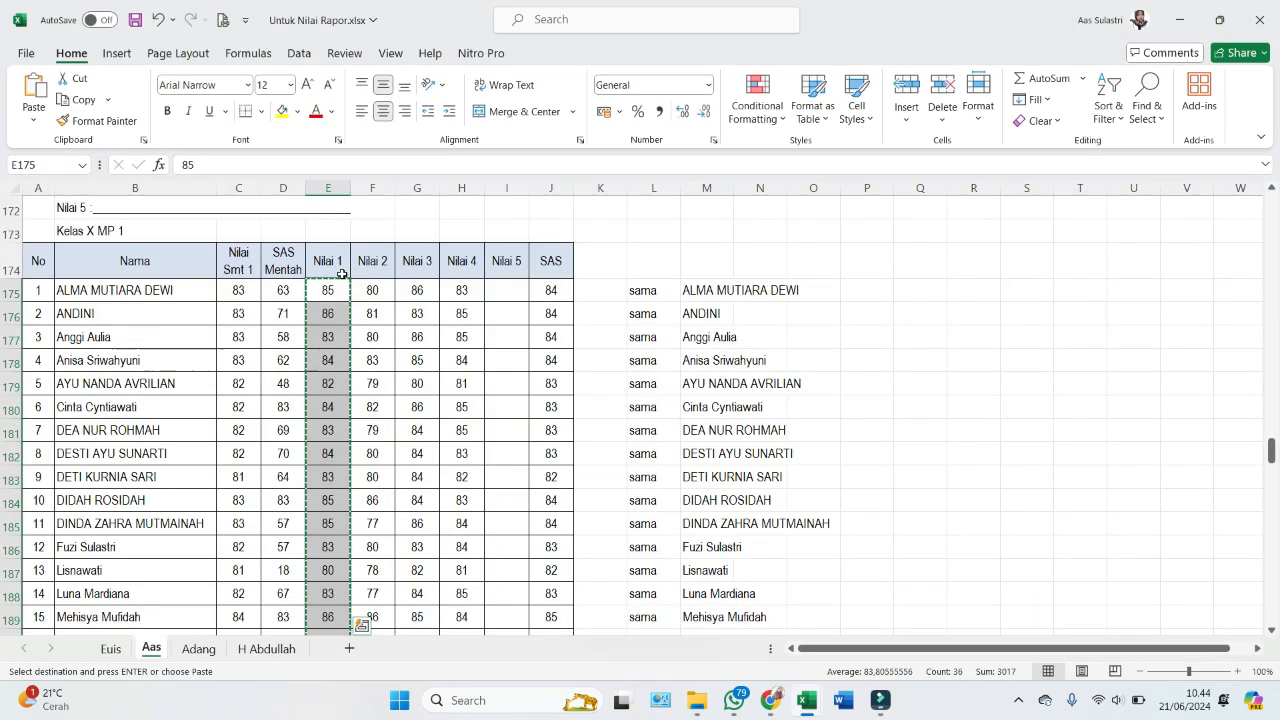
{"action": "mouse_move", "coordinate": [326, 289]}
{"action": "left_mouse_down"}
{"action": "mouse_move", "coordinate": [414, 289]}
{"action": "mouse_move", "coordinate": [450, 313]}
{"action": "mouse_move", "coordinate": [327, 293]}
{"action": "left_mouse_up"}
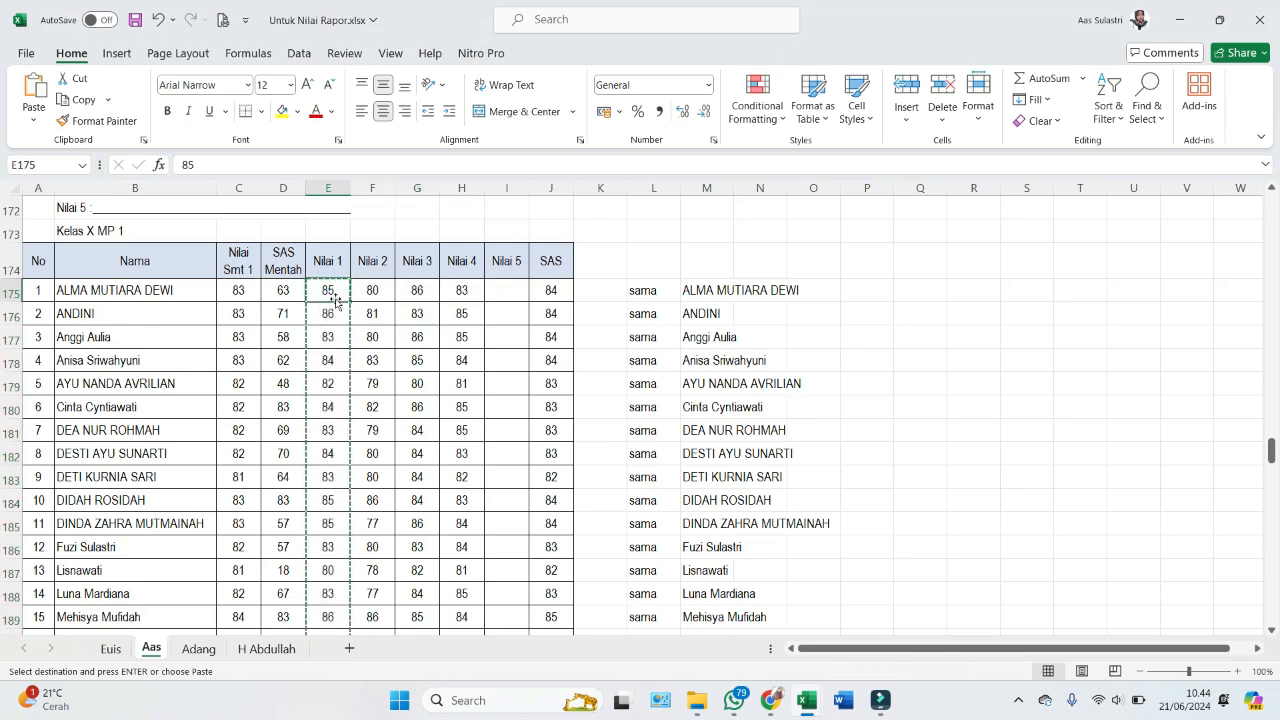
{"action": "key", "text": "alt+Tab"}
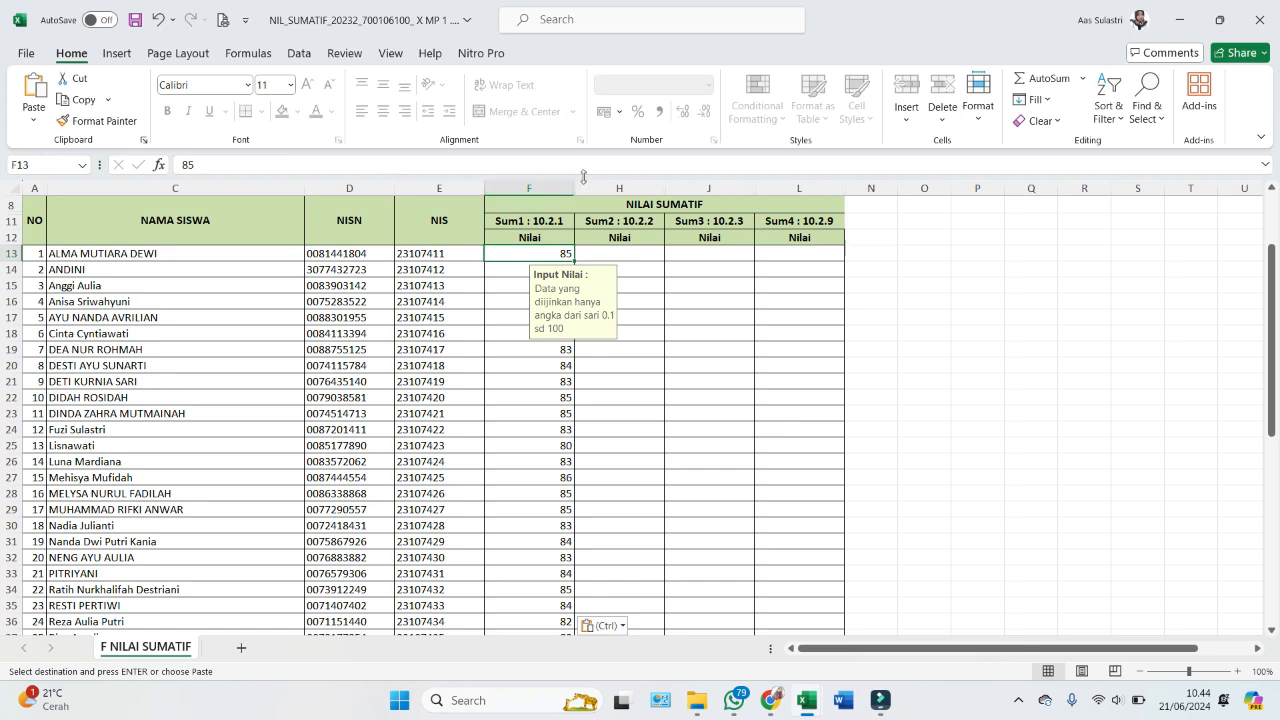
- Review the filled Sum1 column F and the empty Sum2–Sum4 columns, then select H13
{"action": "left_click", "coordinate": [541, 187]}
{"action": "left_click", "coordinate": [589, 184]}
{"action": "left_click", "coordinate": [531, 187]}
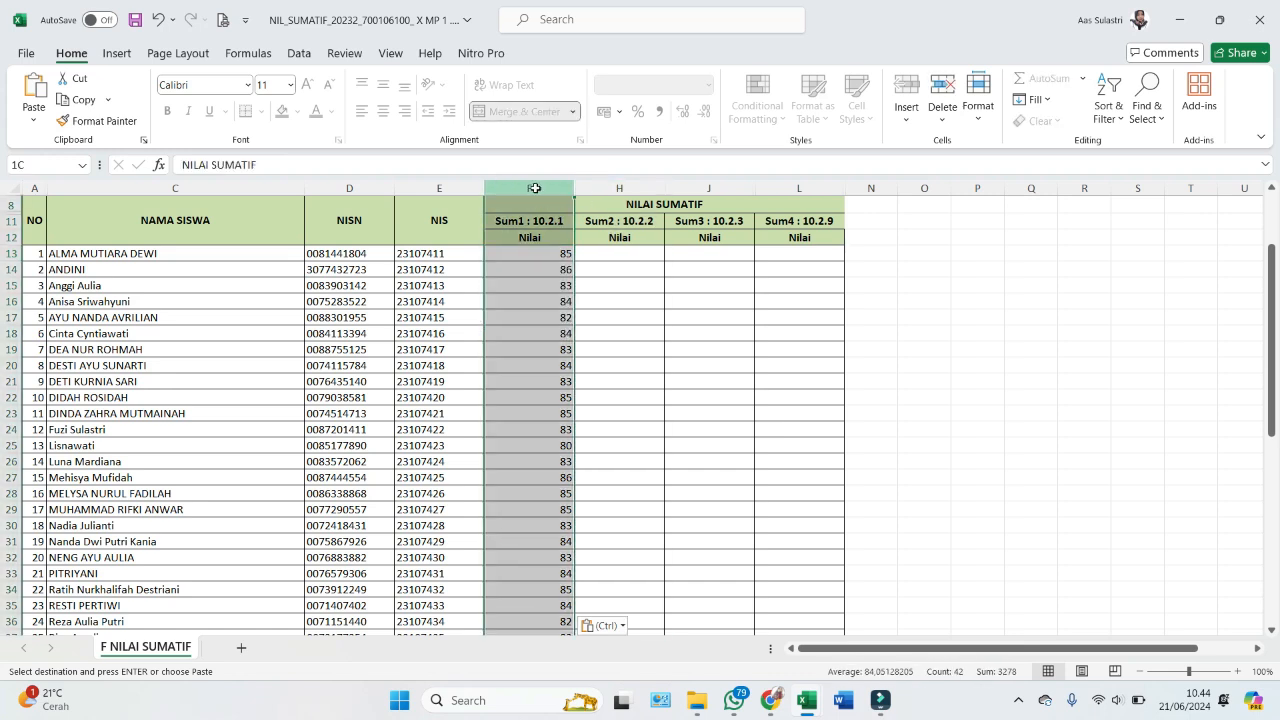
{"action": "left_click", "coordinate": [600, 186]}
{"action": "left_click", "coordinate": [692, 184]}
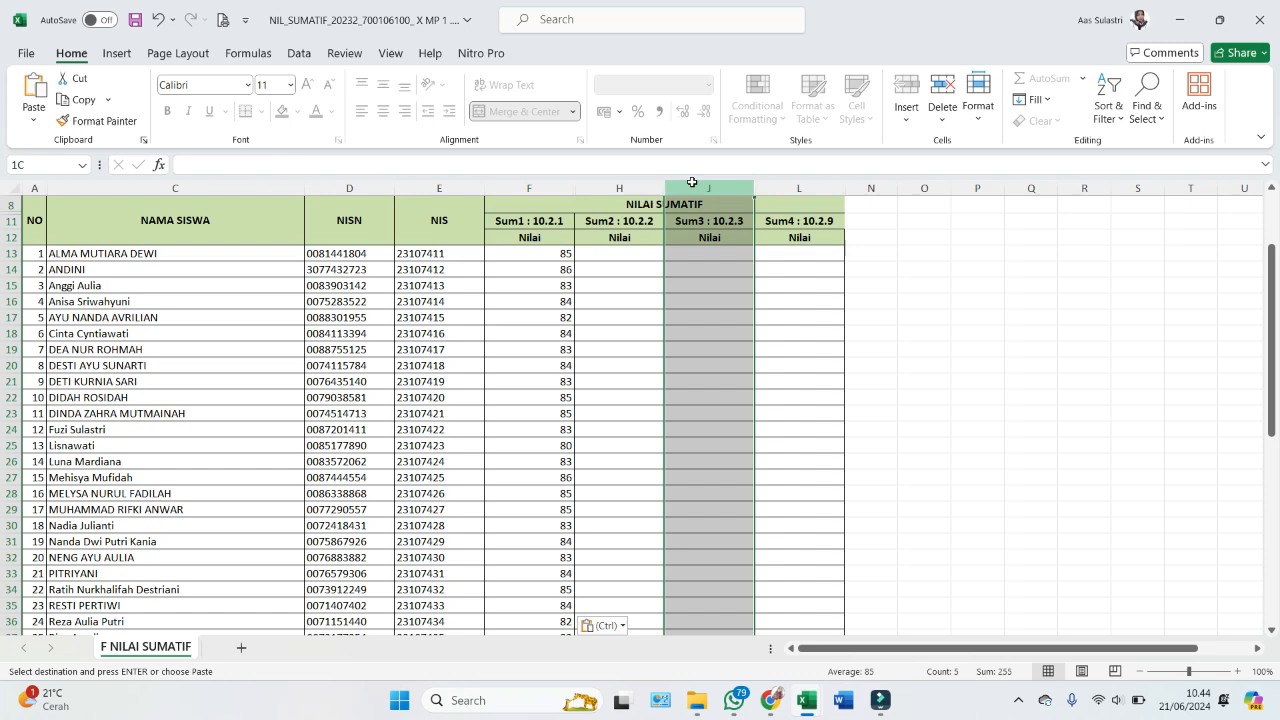
{"action": "left_click", "coordinate": [789, 186]}
{"action": "left_click", "coordinate": [733, 187]}
{"action": "left_click", "coordinate": [634, 191]}
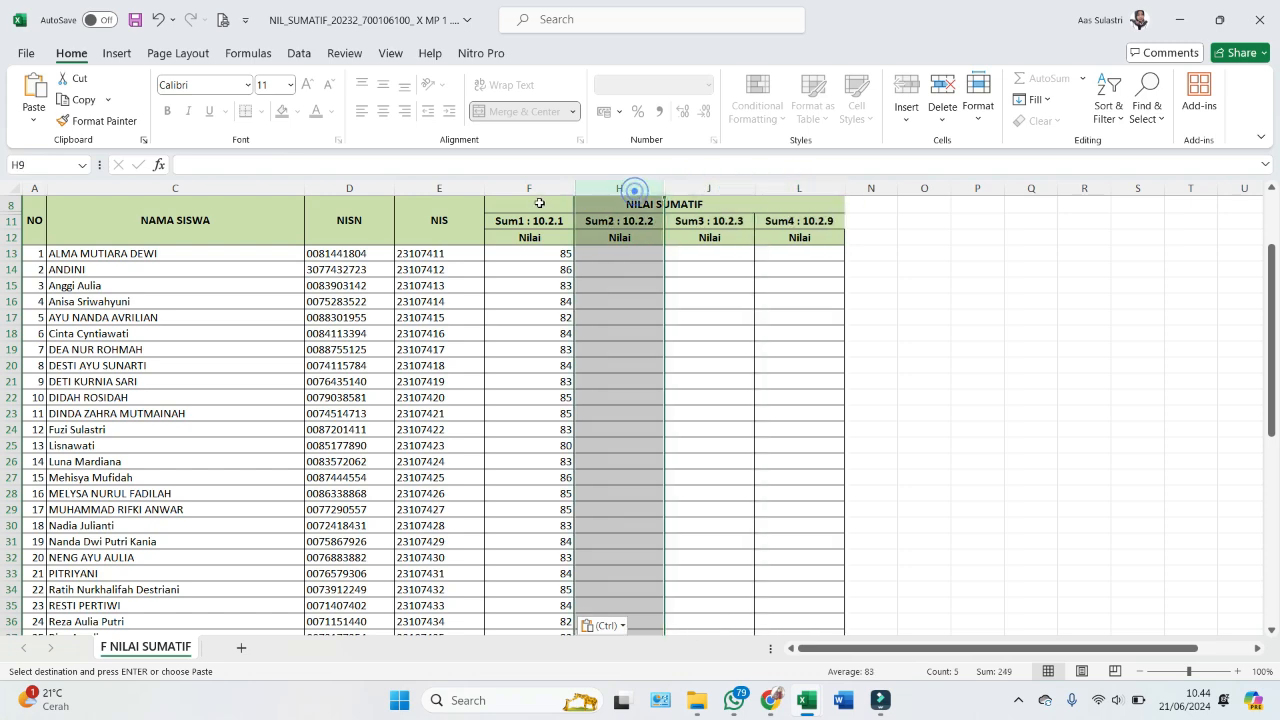
{"action": "left_click", "coordinate": [532, 187]}
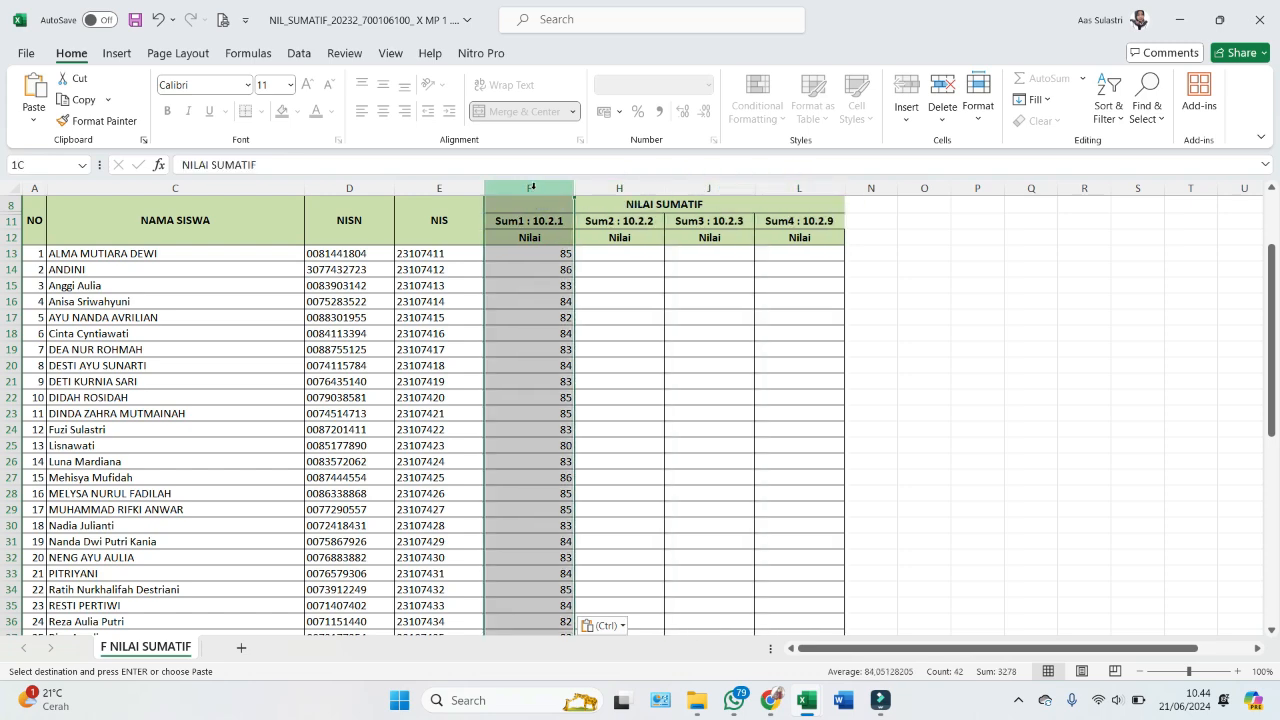
{"action": "left_click", "coordinate": [620, 253]}
- Copy the Nilai 2 scores down to the last student and paste them into Sum2 at H13
{"action": "key", "text": "alt+Tab"}
{"action": "left_click", "coordinate": [386, 292]}
{"action": "key", "text": "ctrl+shift+Right"}
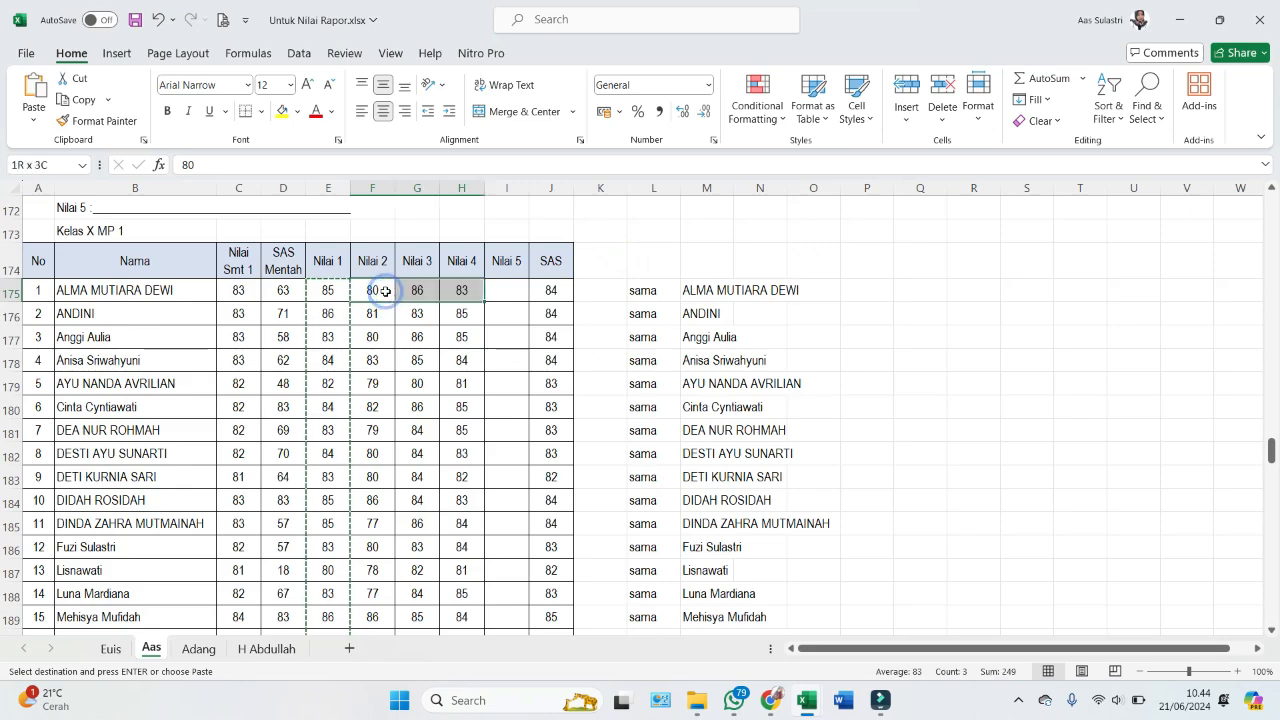
{"action": "key", "text": "ctrl+shift+Down"}
{"action": "key", "text": "ctrl+q"}
{"action": "key", "text": "shift+Left"}
{"action": "key", "text": "shift+Left"}
{"action": "key", "text": "Escape"}
{"action": "key", "text": "shift+Left"}
{"action": "key", "text": "shift+Left"}
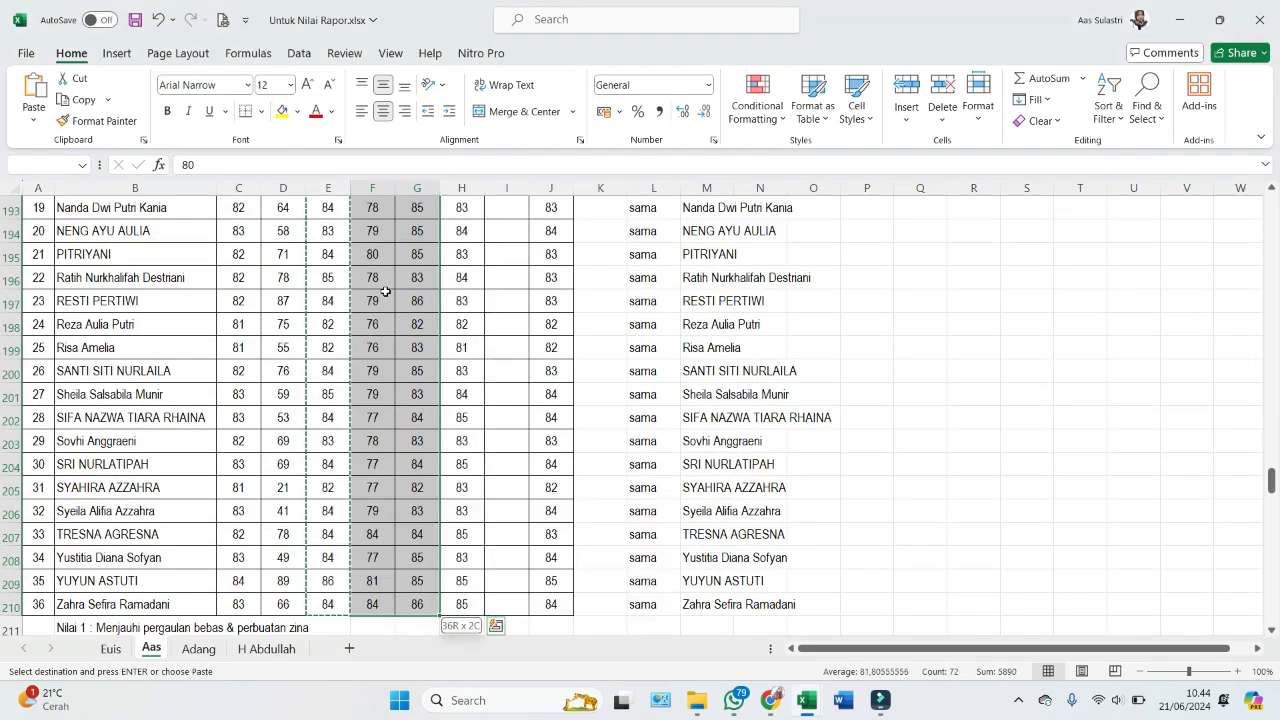
{"action": "key", "text": "ctrl+c"}
{"action": "key", "text": "alt+Tab"}
{"action": "key", "text": "ctrl+v"}
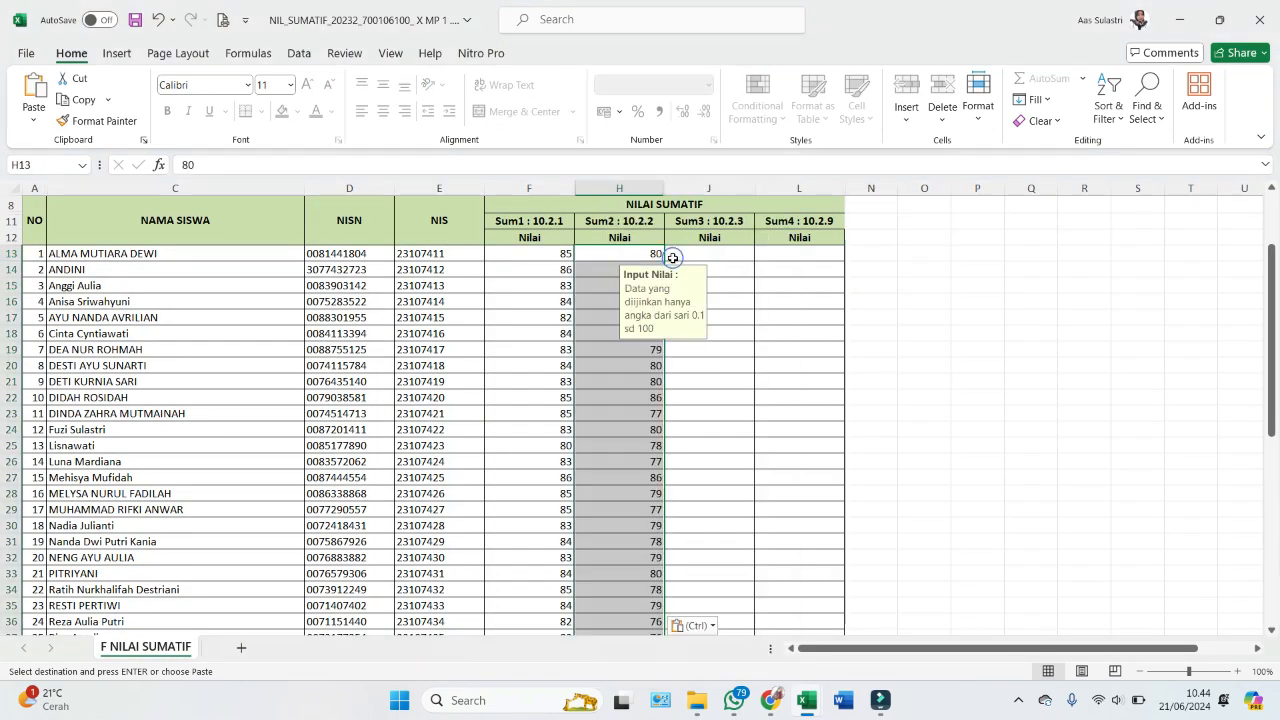
{"action": "key", "text": "alt+Tab"}
{"action": "scroll", "coordinate": [671, 257], "scroll_direction": "down", "scroll_amount": 6}
{"action": "key", "text": "alt+Tab"}
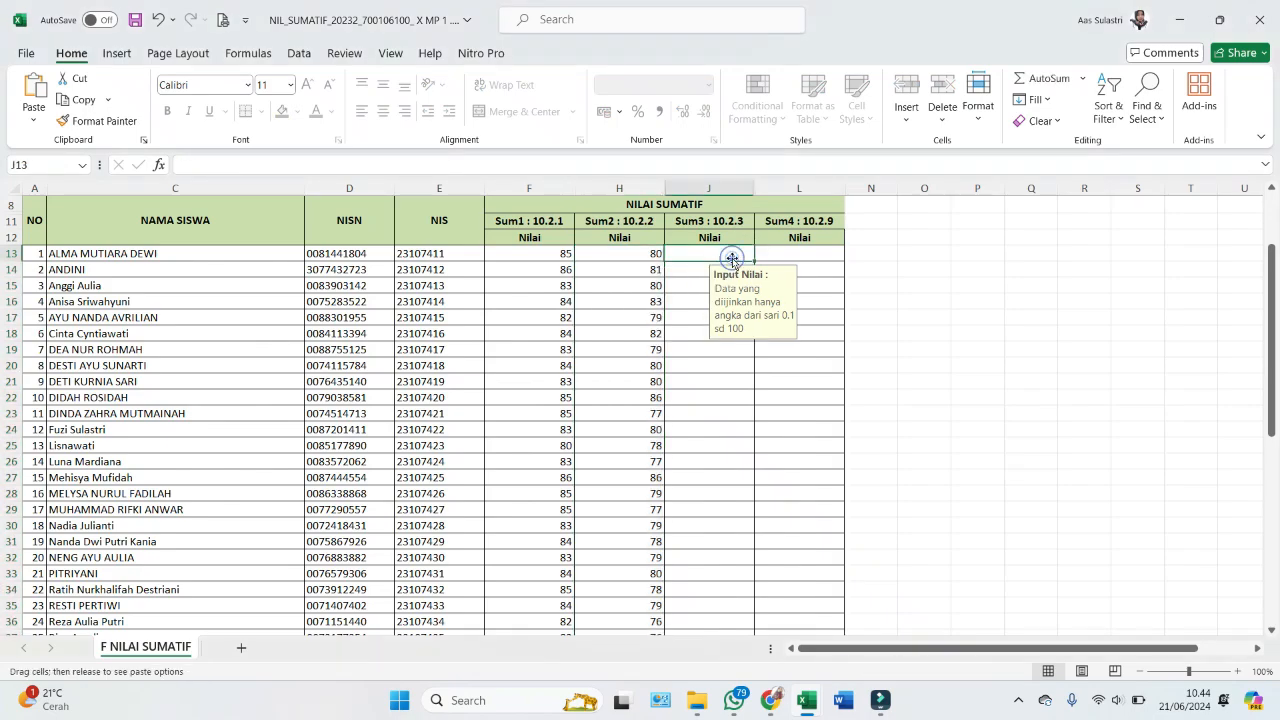
- Paste the Nilai 4 scores as values into Sum4 at L13, then check cell J5
{"action": "right_click", "coordinate": [734, 260]}
{"action": "key", "text": "alt+Tab"}
{"action": "key", "text": "ctrl+shift+Down"}
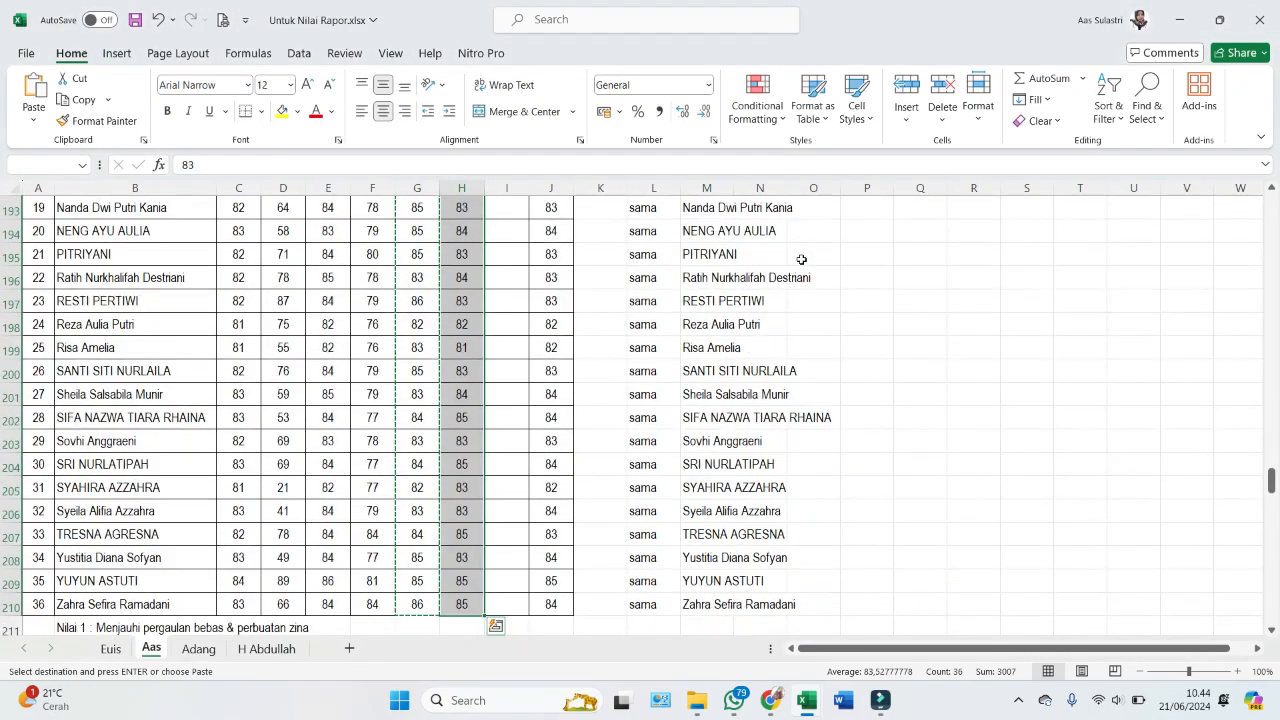
{"action": "key", "text": "ctrl+c"}
{"action": "key", "text": "alt+Tab"}
{"action": "right_click", "coordinate": [775, 254]}
{"action": "left_click", "coordinate": [837, 262]}
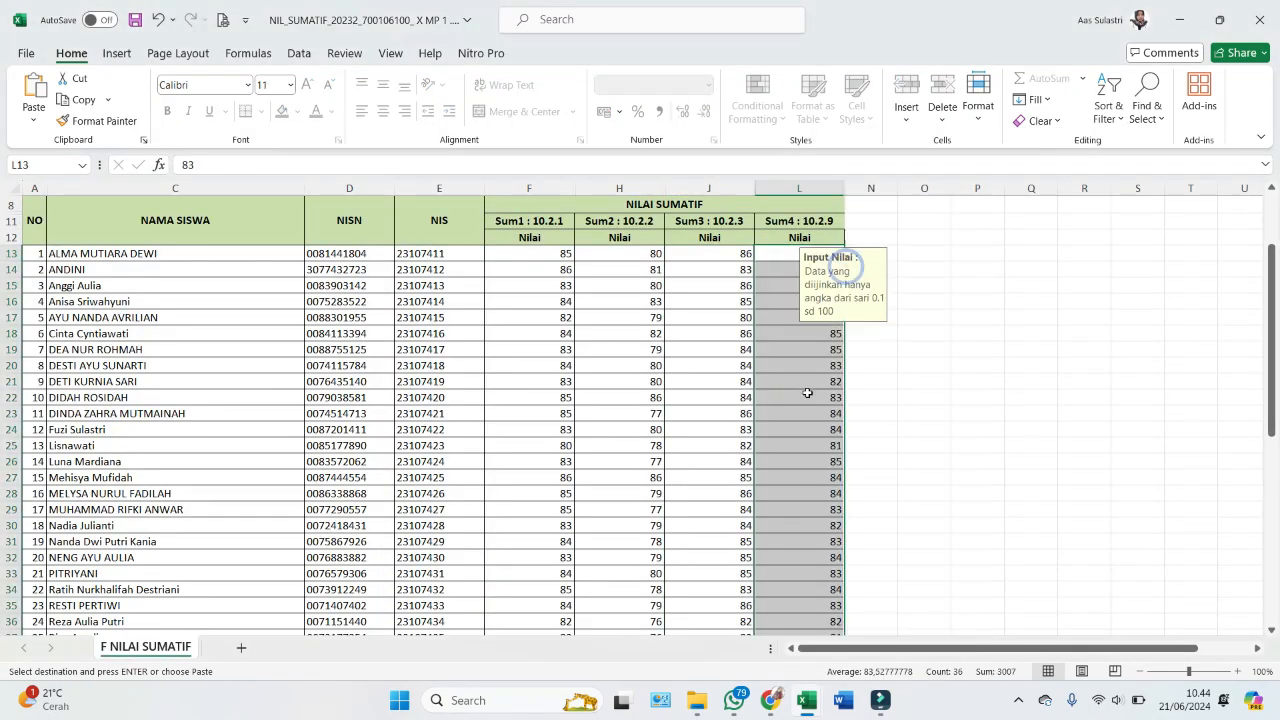
{"action": "scroll", "coordinate": [806, 406], "scroll_direction": "down", "scroll_amount": 12}
{"action": "scroll", "coordinate": [718, 464], "scroll_direction": "up", "scroll_amount": 8}
{"action": "scroll", "coordinate": [718, 464], "scroll_direction": "up", "scroll_amount": 6}
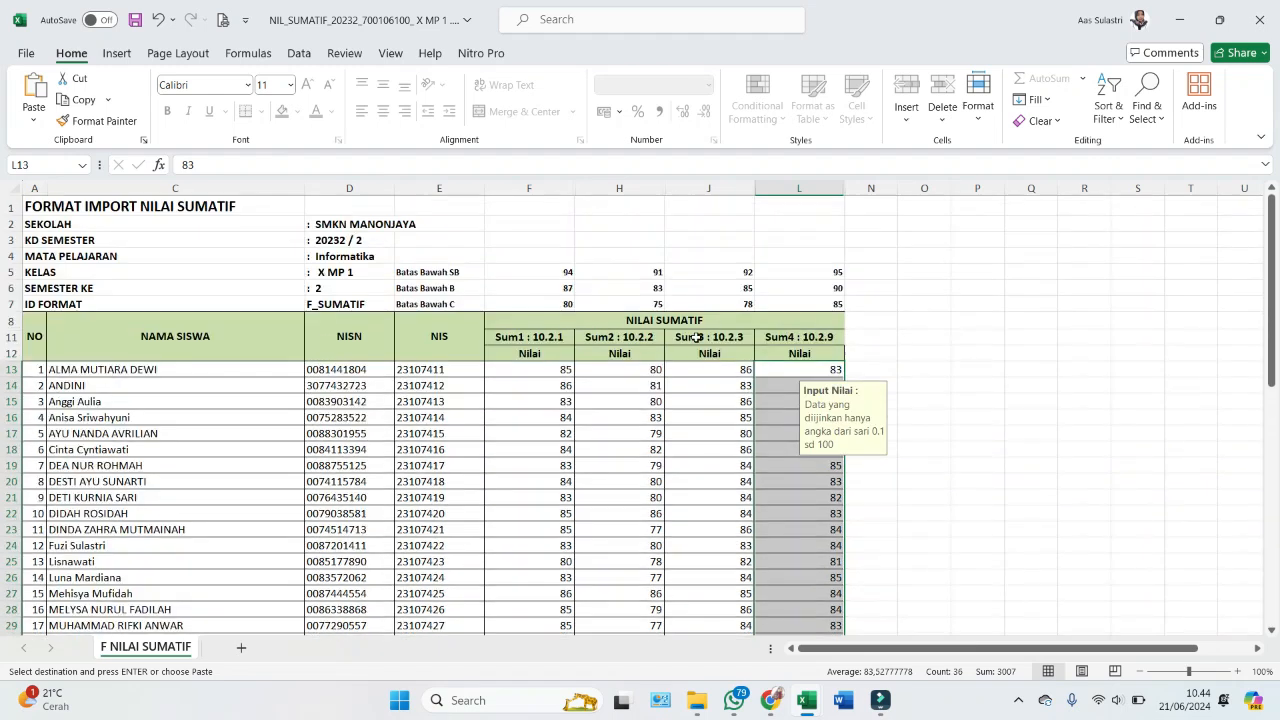
{"action": "left_click", "coordinate": [691, 276]}
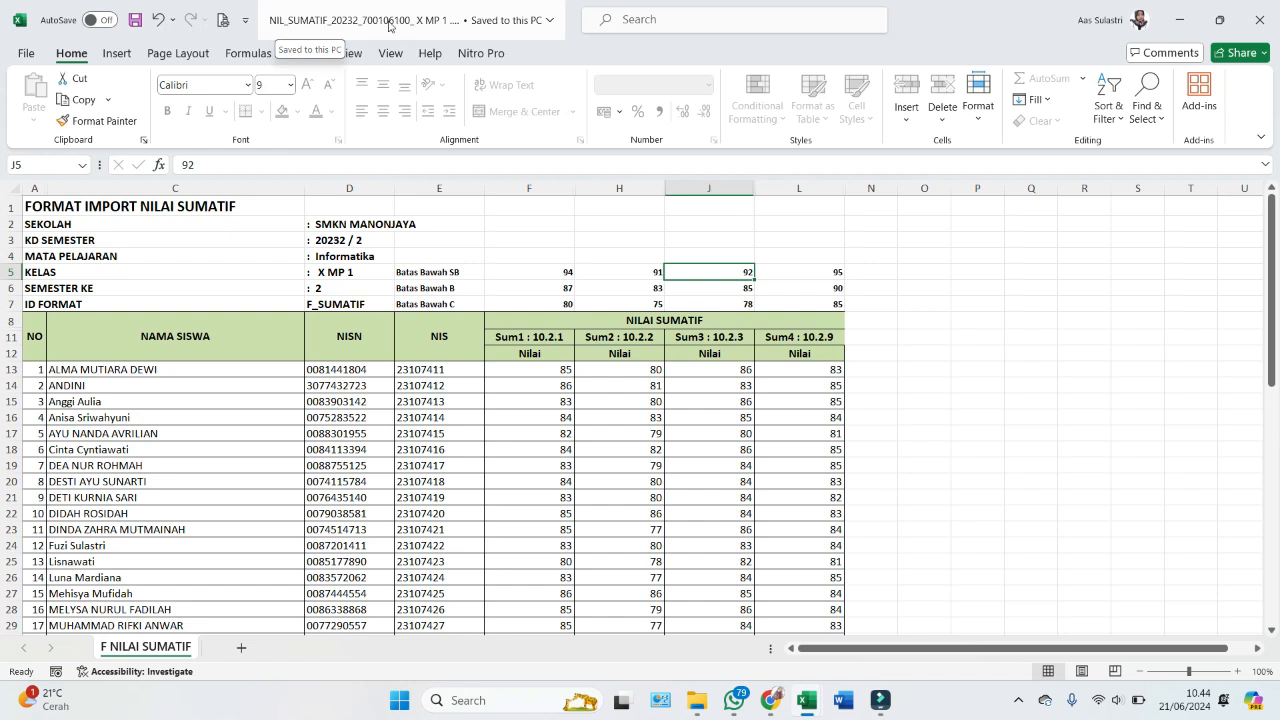
- Close the summative workbook, open the downloaded NIL_SAS file and enable editing
{"action": "left_click", "coordinate": [1260, 22]}
{"action": "key", "text": "alt+Tab"}
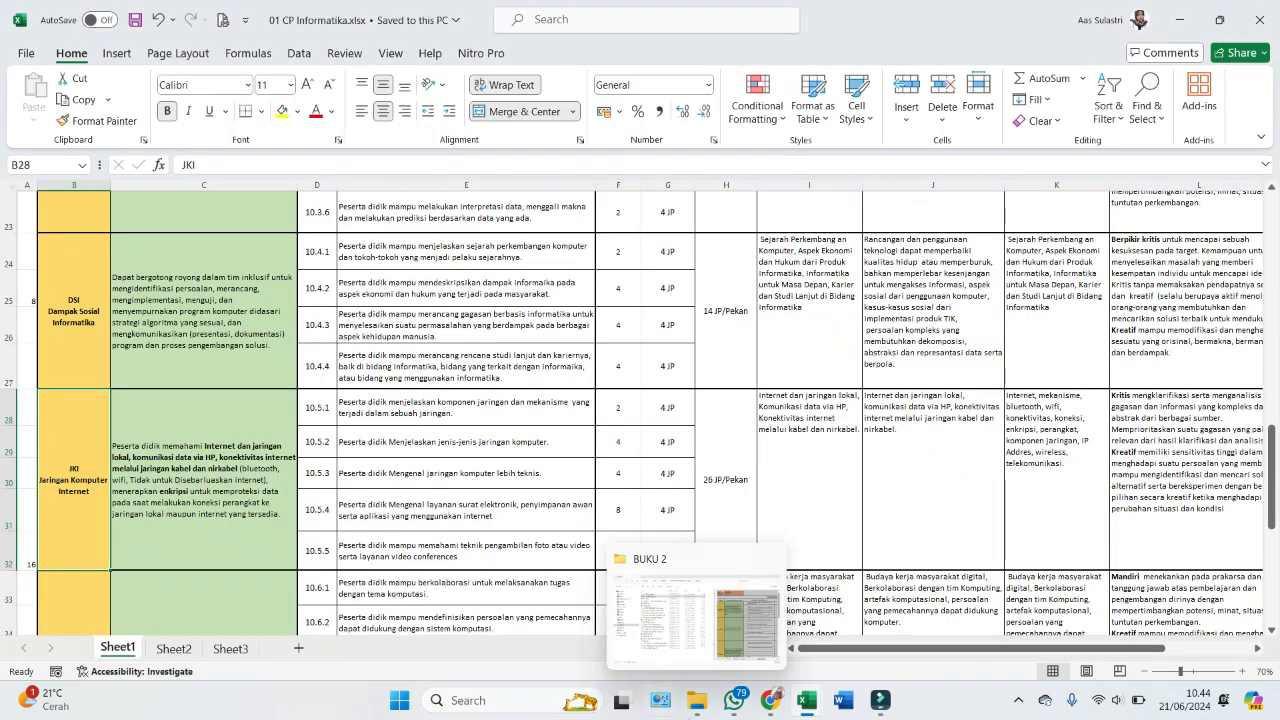
{"action": "left_click", "coordinate": [771, 700]}
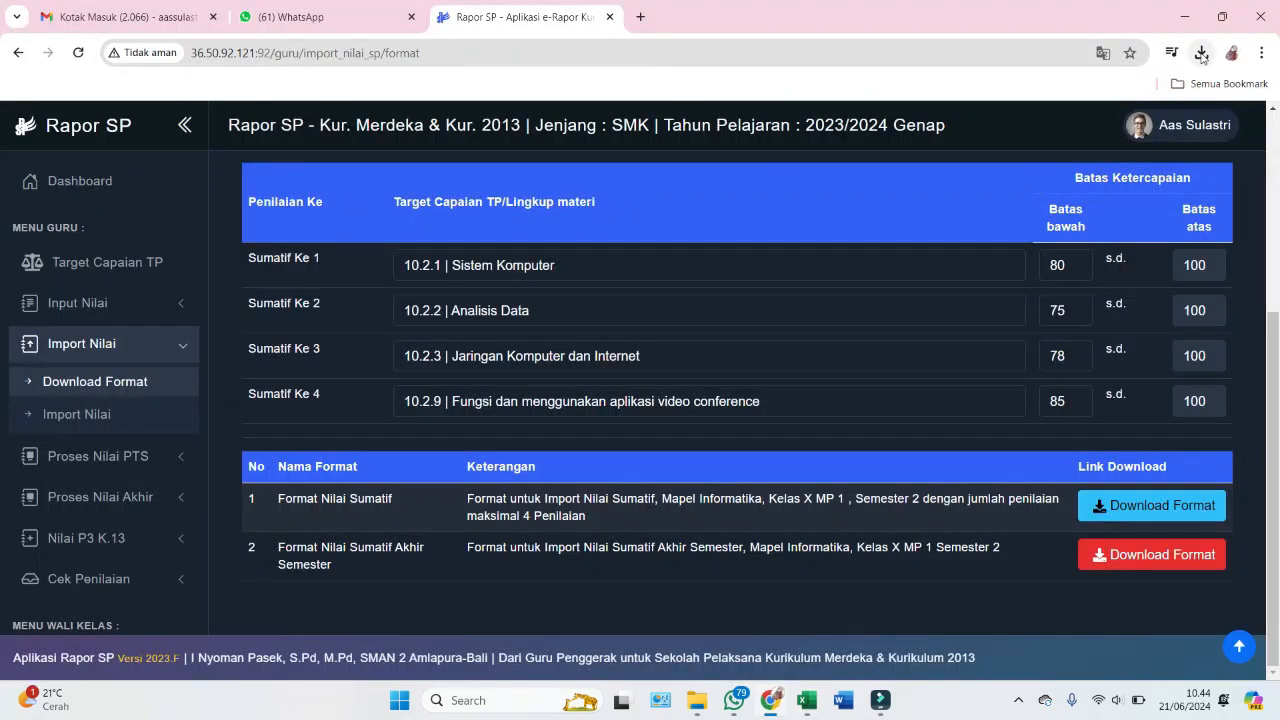
{"action": "left_click", "coordinate": [1201, 53]}
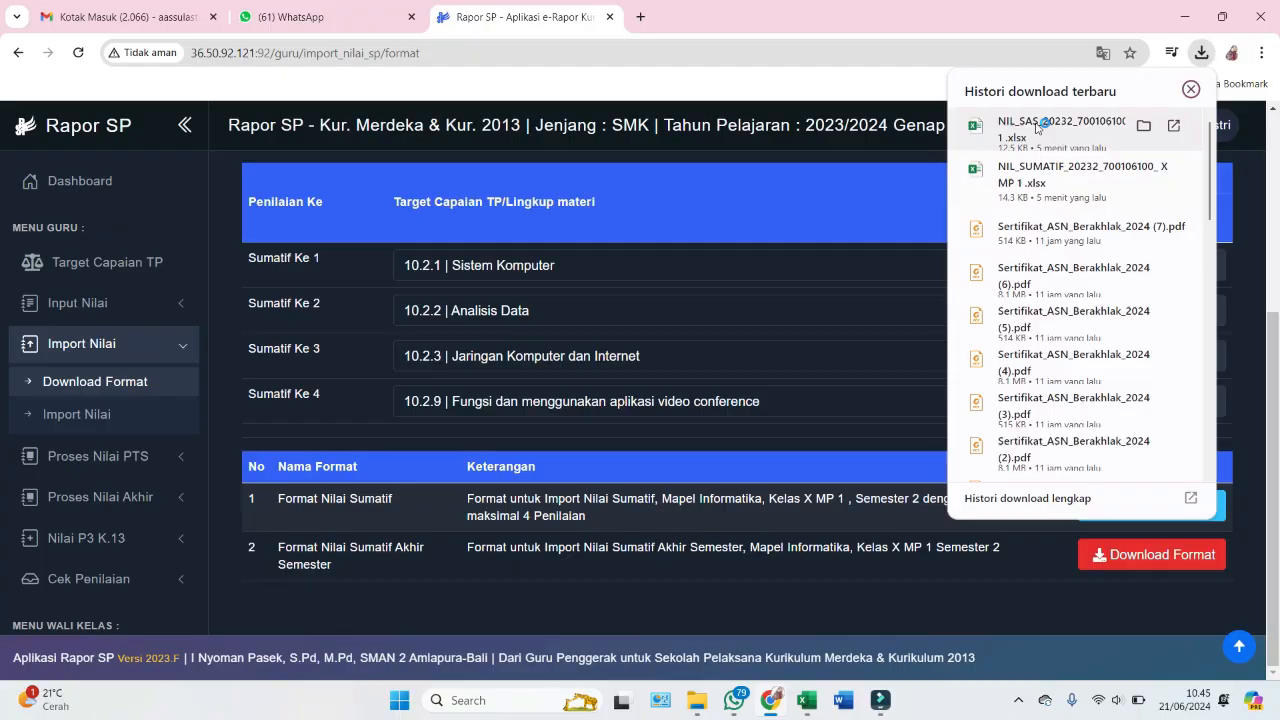
{"action": "key", "text": "alt+Tab"}
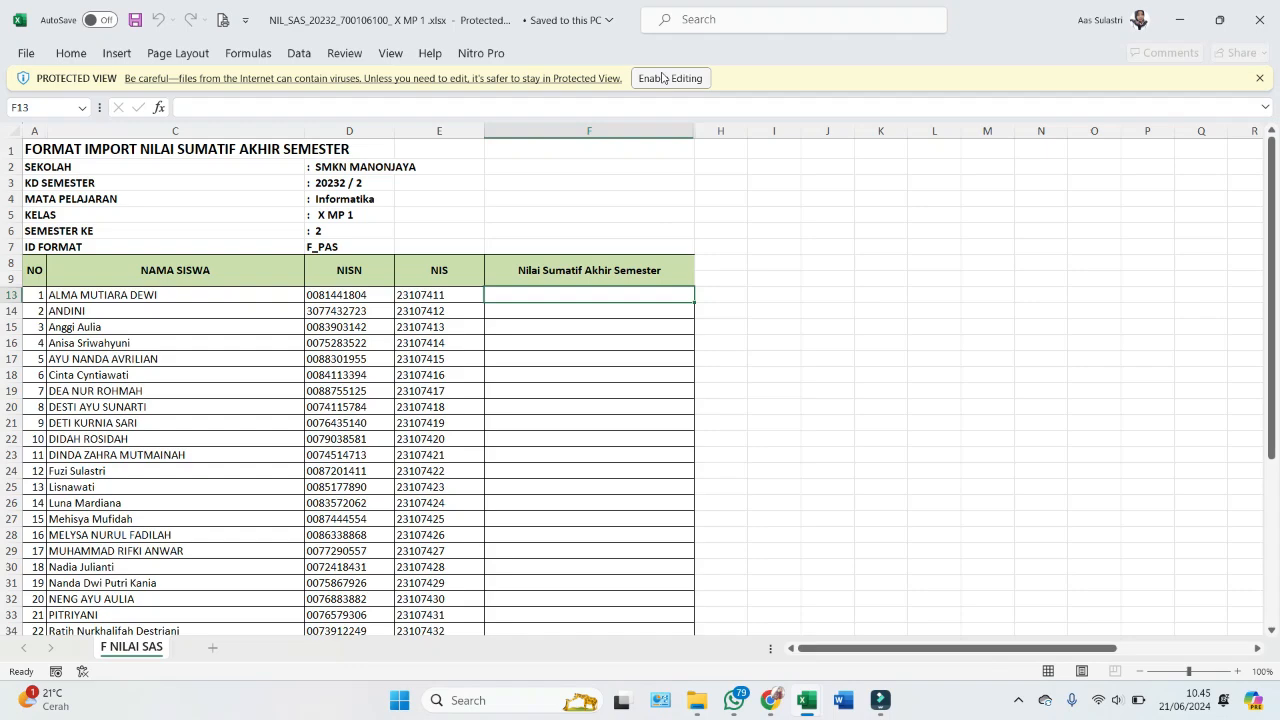
{"action": "left_click", "coordinate": [662, 78]}
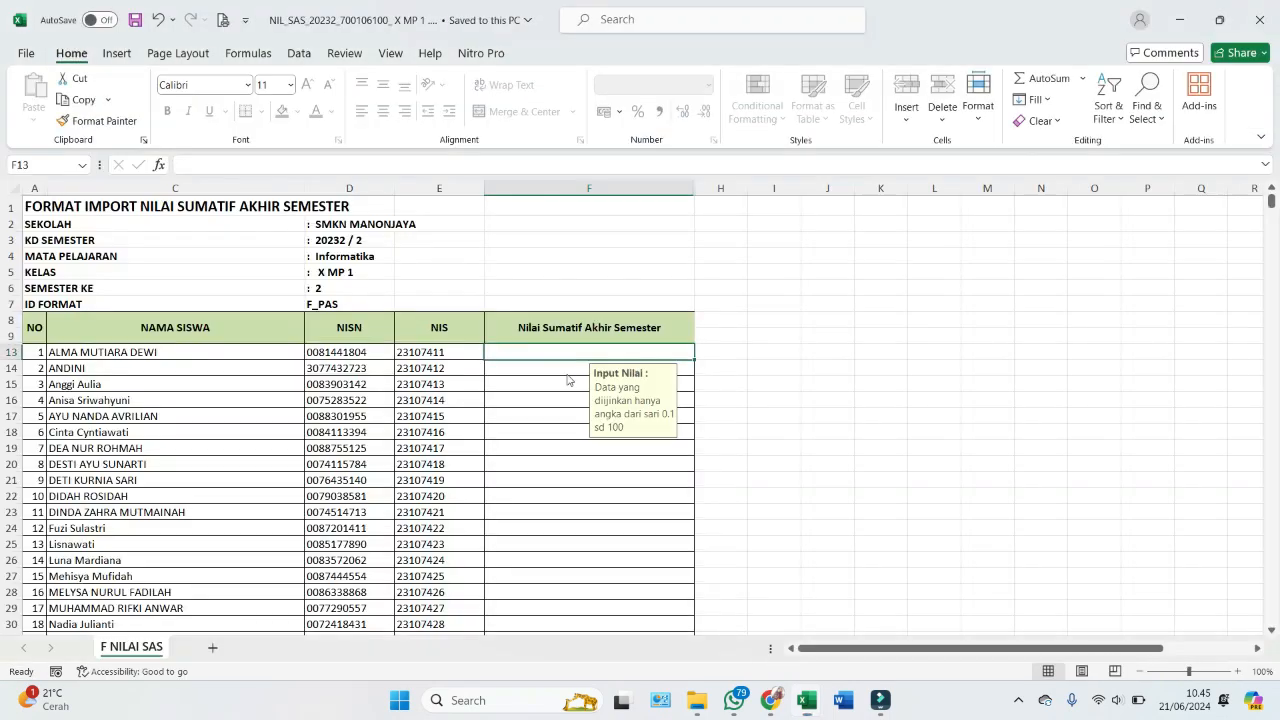
- Copy the 36 SAS grades (J175:J210) from Untuk Nilai Rapor.xlsx
{"action": "mouse_move", "coordinate": [815, 710]}
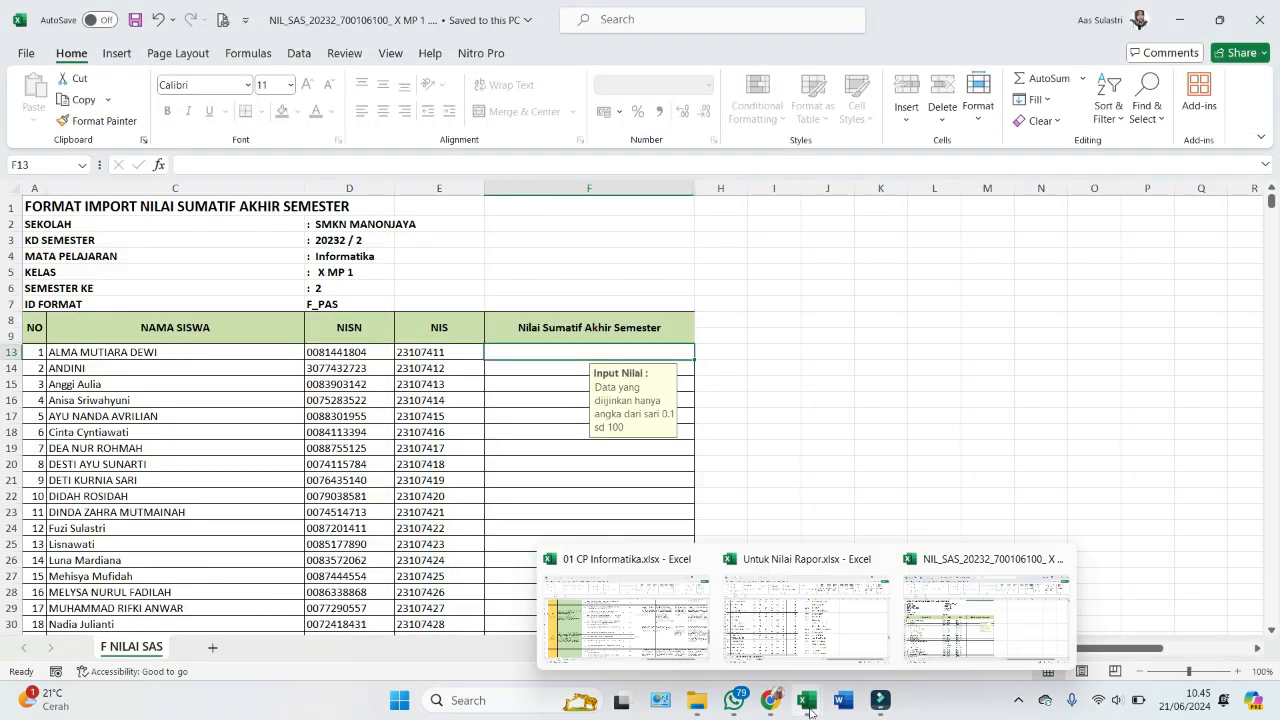
{"action": "left_click", "coordinate": [790, 618]}
{"action": "scroll", "coordinate": [545, 350], "scroll_direction": "up", "scroll_amount": 7}
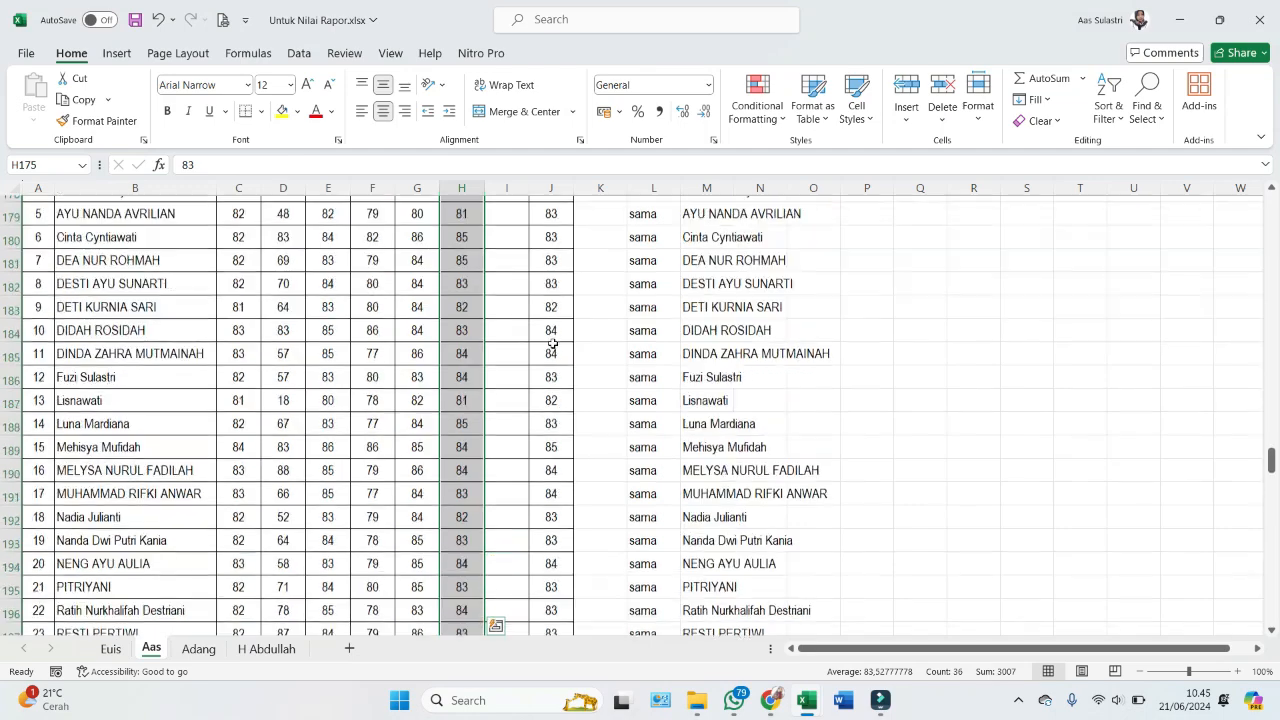
{"action": "left_click", "coordinate": [549, 290]}
{"action": "scroll", "coordinate": [552, 380], "scroll_direction": "down", "scroll_amount": 8}
{"action": "scroll", "coordinate": [552, 463], "scroll_direction": "down", "scroll_amount": 1}
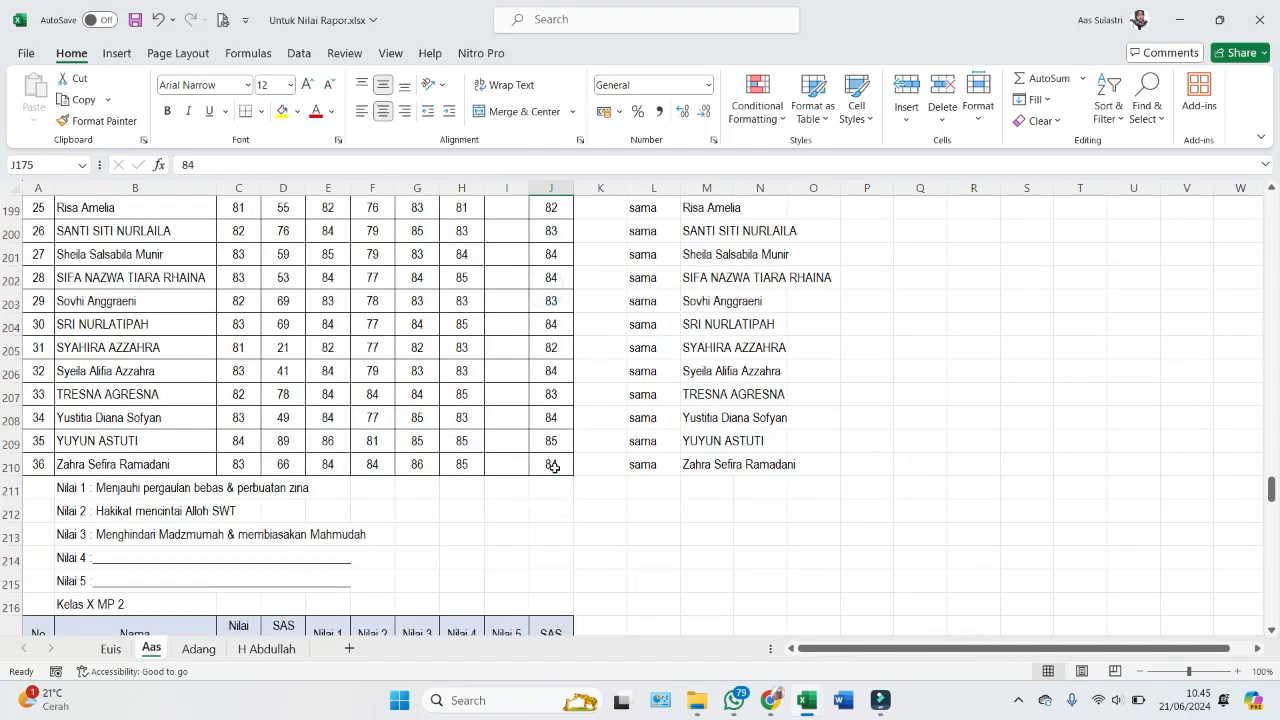
{"action": "left_click", "coordinate": [552, 463], "text": "shift"}
{"action": "key", "text": "ctrl+c"}
- Paste the SAS grades into F13 of NIL_SAS, save it, and return to Rapor SP
{"action": "key", "text": "alt+Tab"}
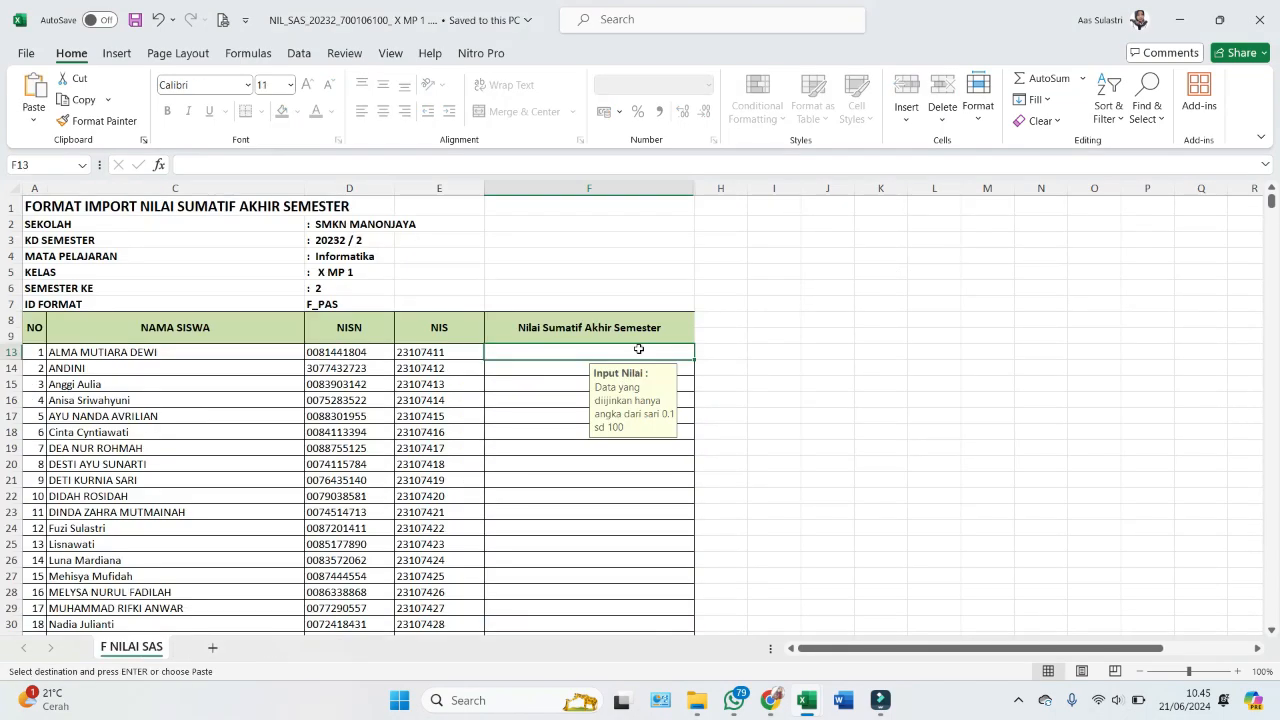
{"action": "right_click", "coordinate": [640, 345]}
{"action": "left_click", "coordinate": [708, 258]}
{"action": "scroll", "coordinate": [572, 452], "scroll_direction": "down", "scroll_amount": 7}
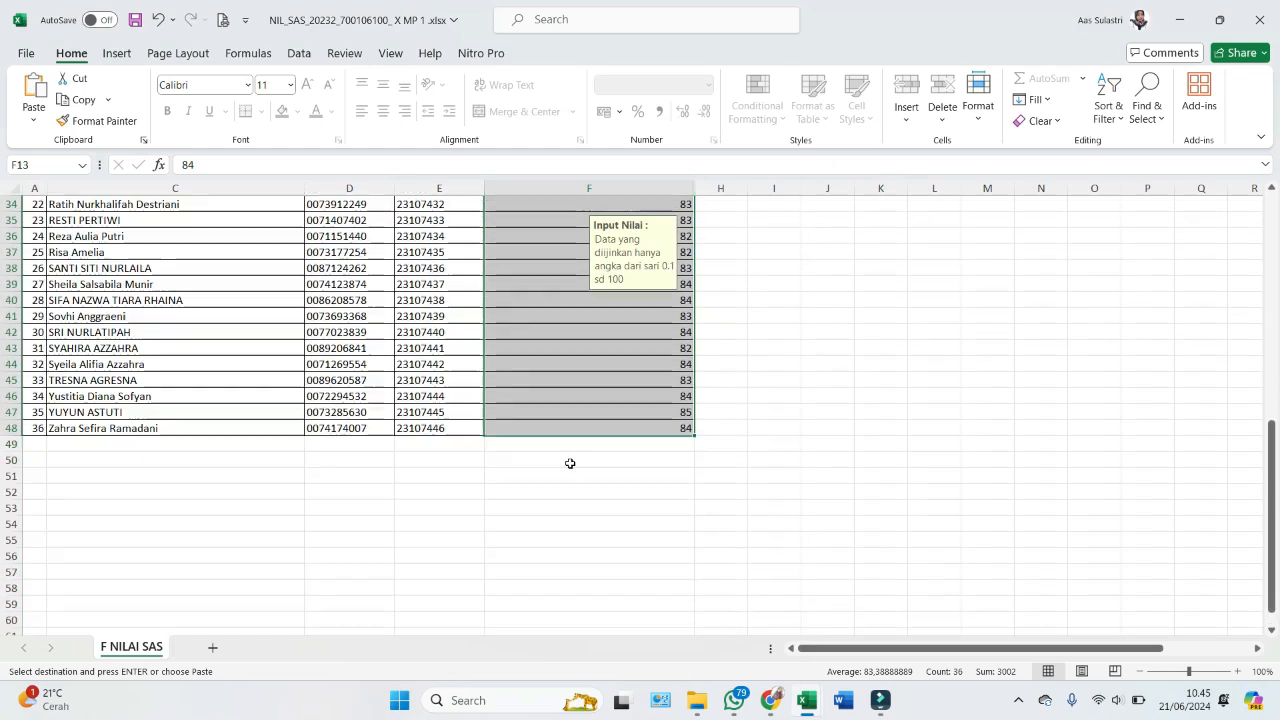
{"action": "left_click", "coordinate": [795, 378]}
{"action": "key", "text": "ctrl+s"}
{"action": "scroll", "coordinate": [871, 217], "scroll_direction": "up", "scroll_amount": 7}
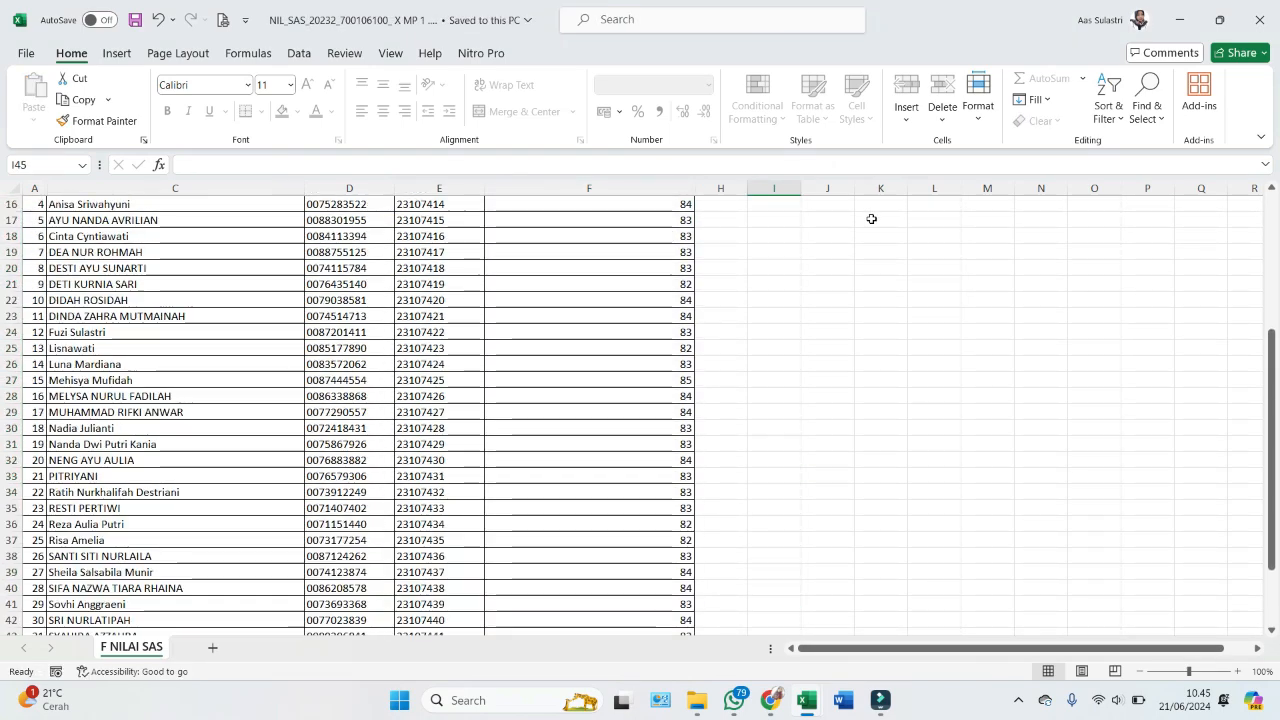
{"action": "key", "text": "alt+Tab"}
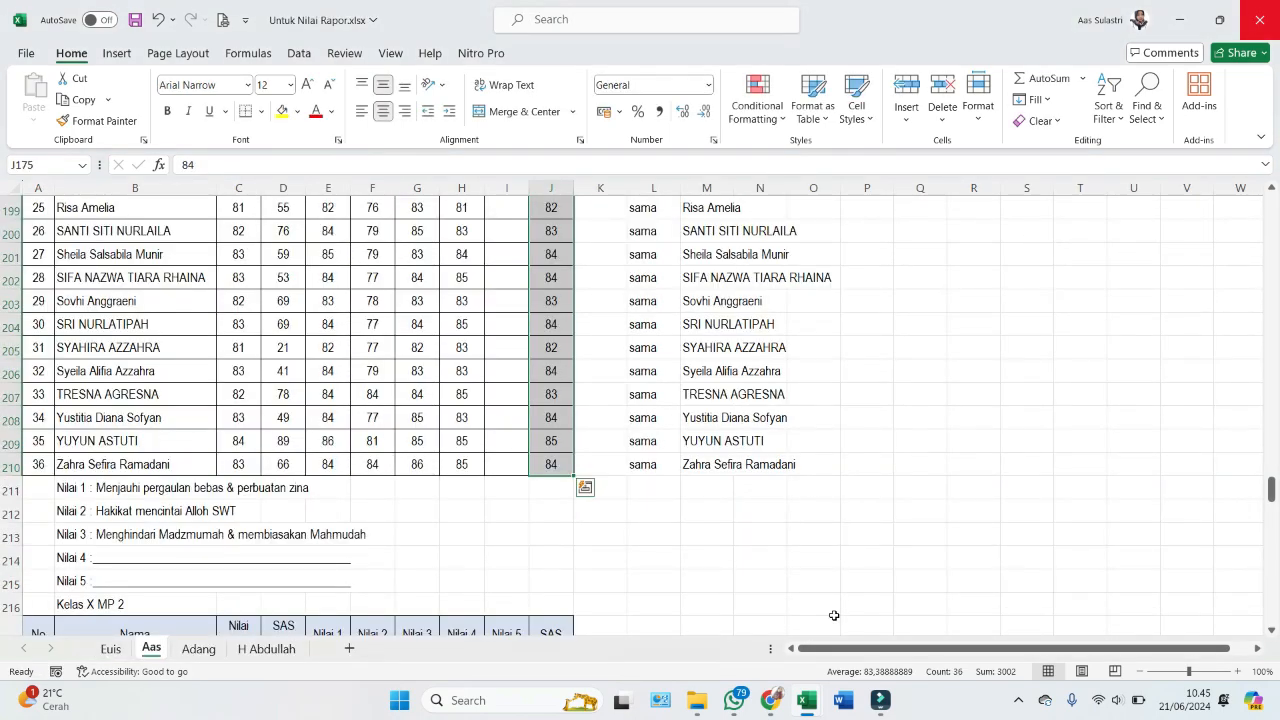
{"action": "left_click", "coordinate": [770, 700]}
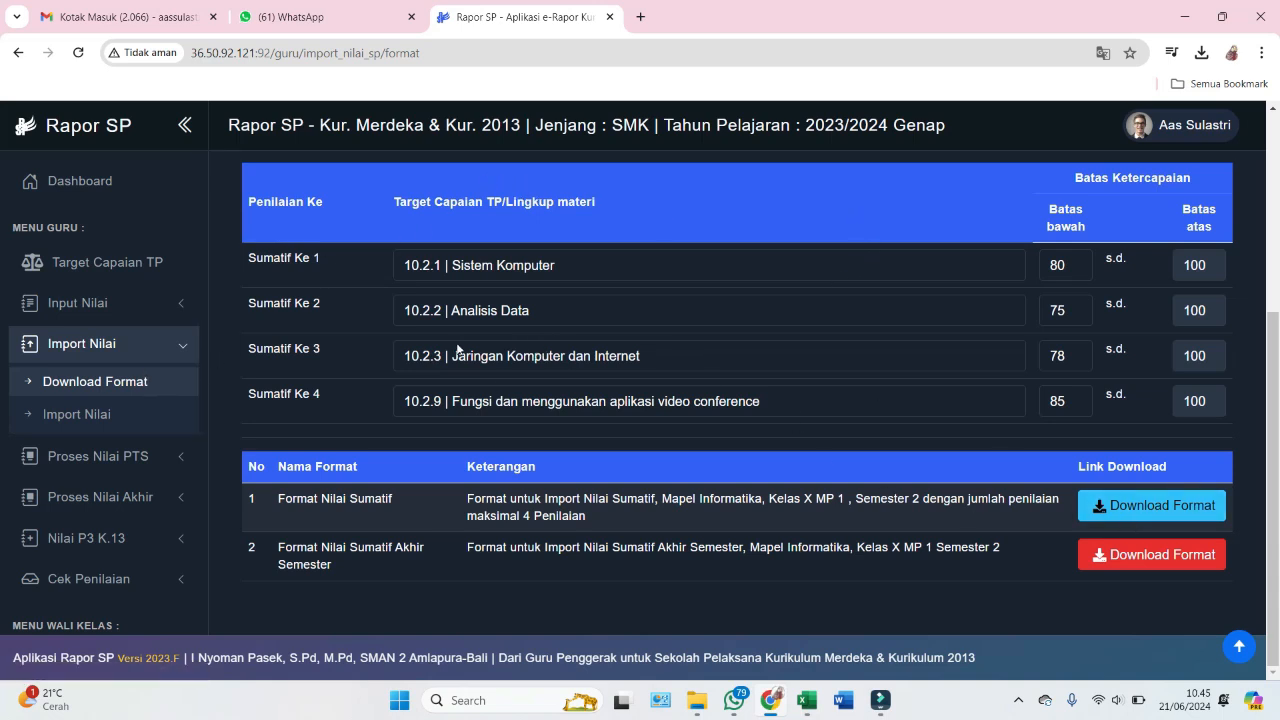
- Import the filled Nilai Sumatif file for X MP 1 Informatika
{"action": "left_click", "coordinate": [66, 413]}
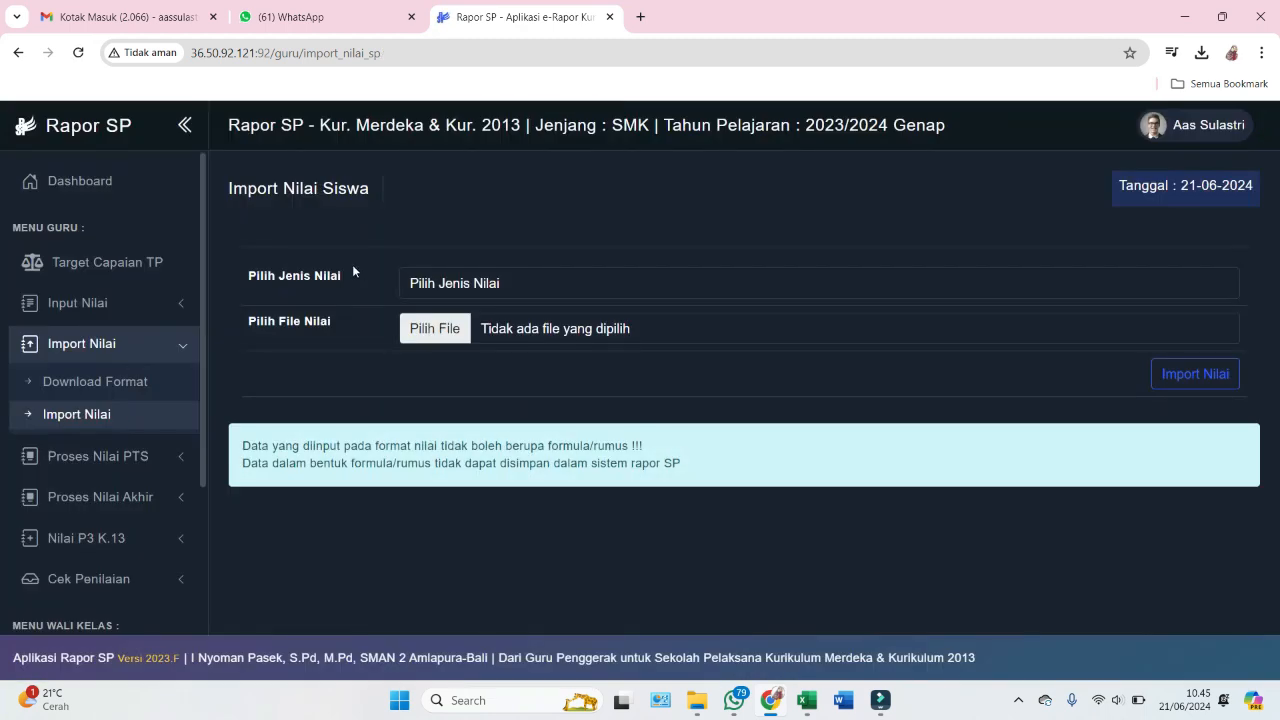
{"action": "left_click", "coordinate": [454, 287]}
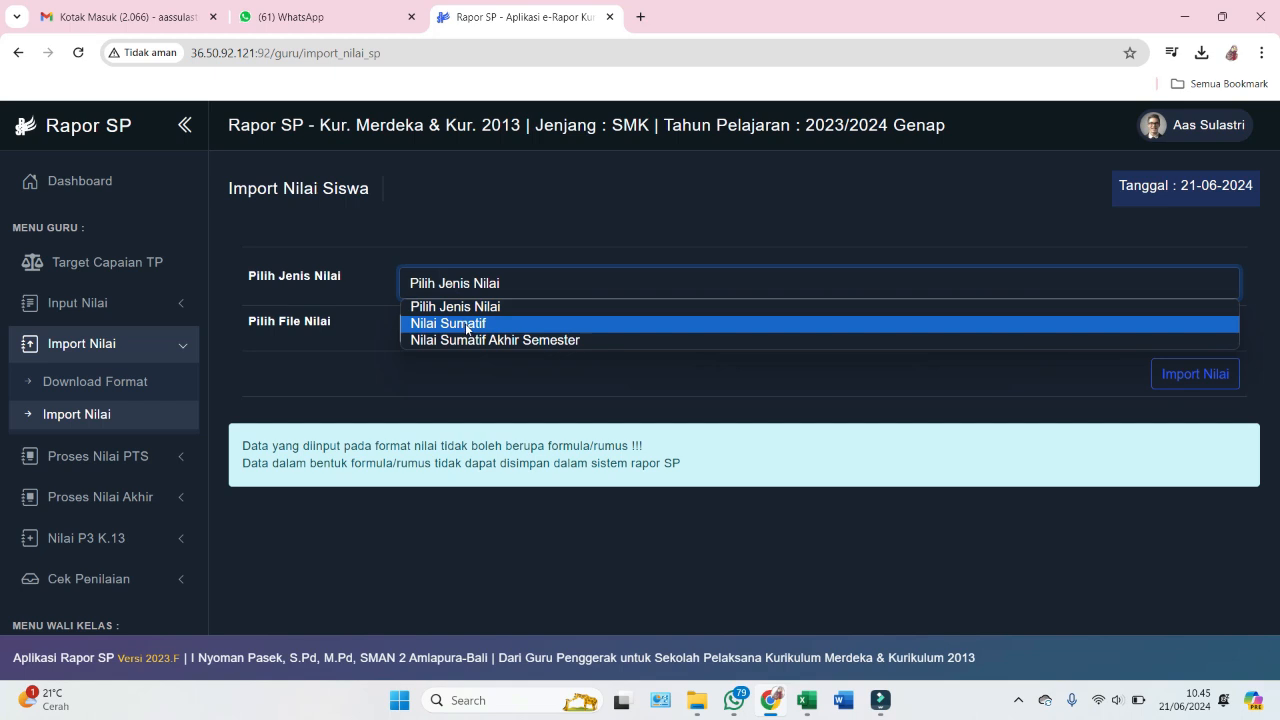
{"action": "left_click", "coordinate": [467, 324]}
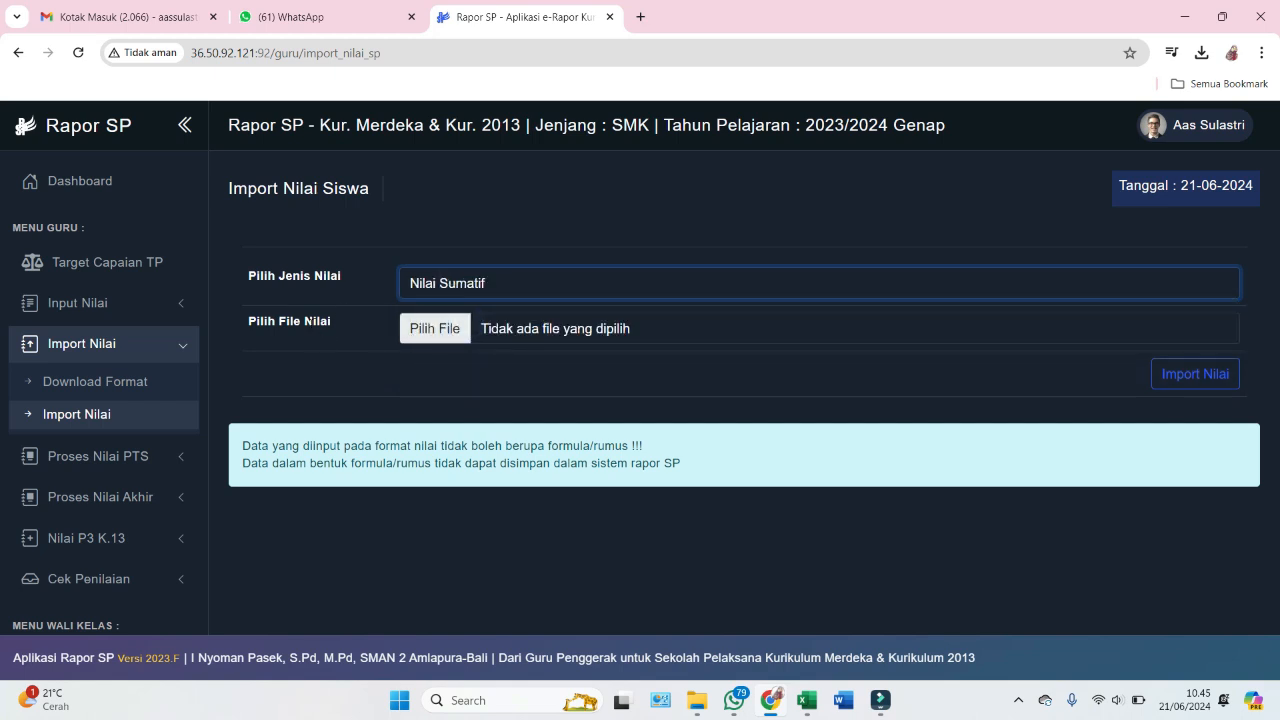
{"action": "left_click", "coordinate": [433, 330]}
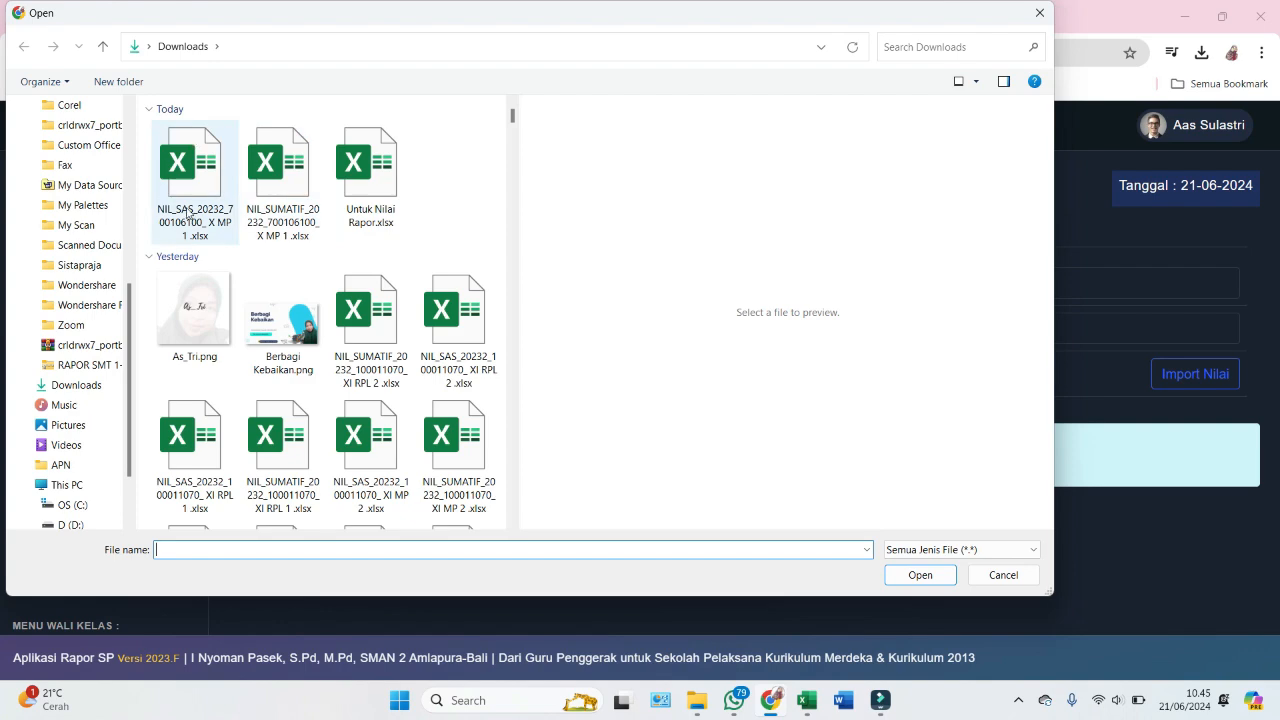
{"action": "left_click", "coordinate": [274, 212]}
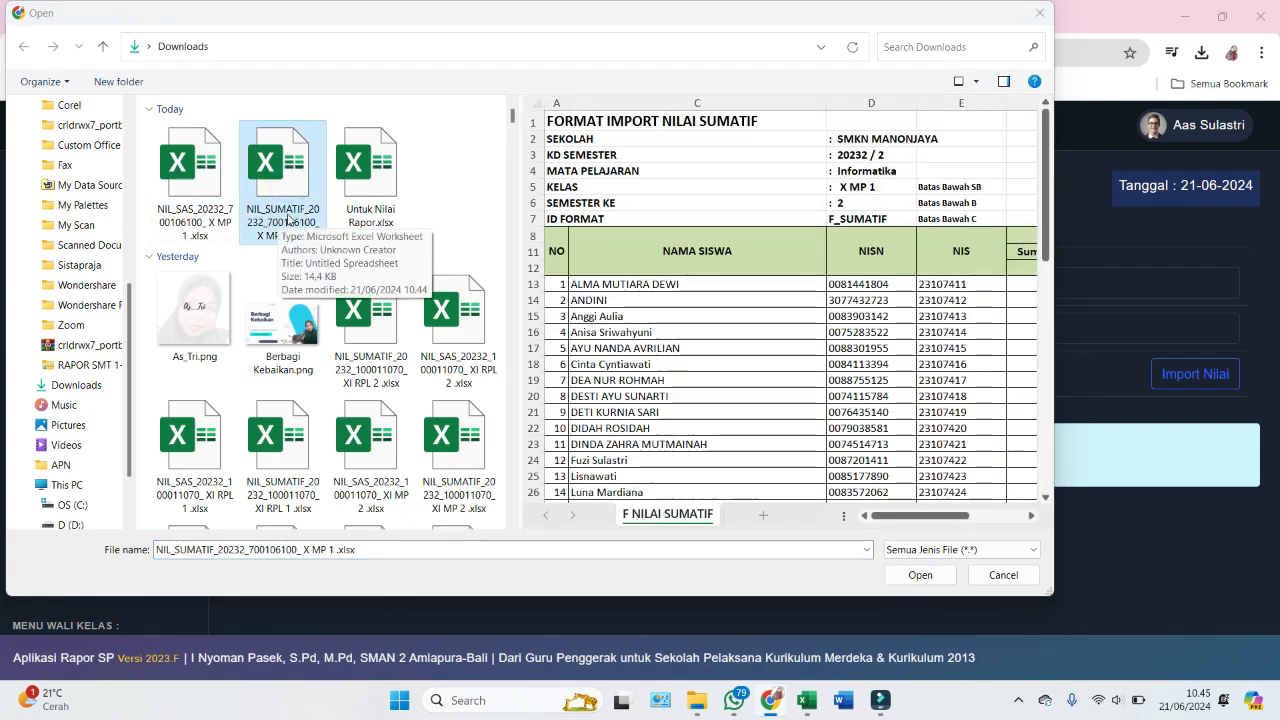
{"action": "left_click_drag", "start_coordinate": [893, 519], "coordinate": [1005, 515]}
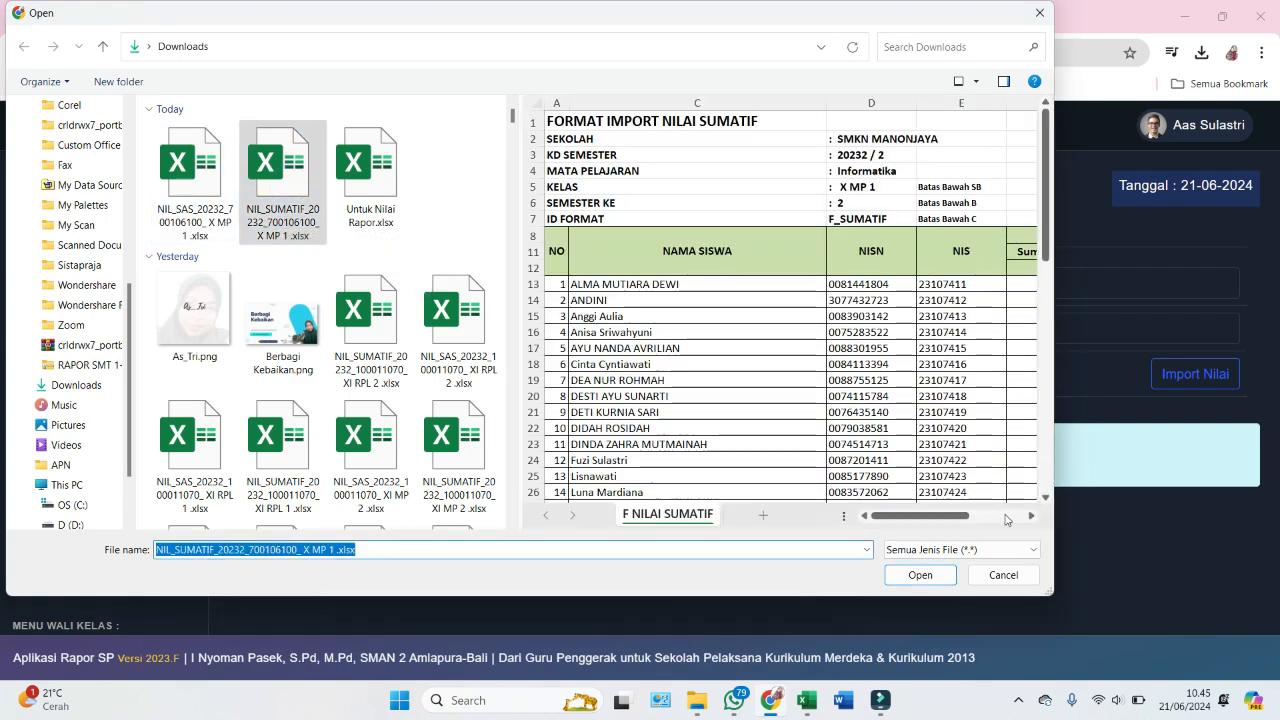
{"action": "scroll", "coordinate": [841, 360], "scroll_direction": "down", "scroll_amount": 6}
{"action": "scroll", "coordinate": [841, 360], "scroll_direction": "down", "scroll_amount": 3}
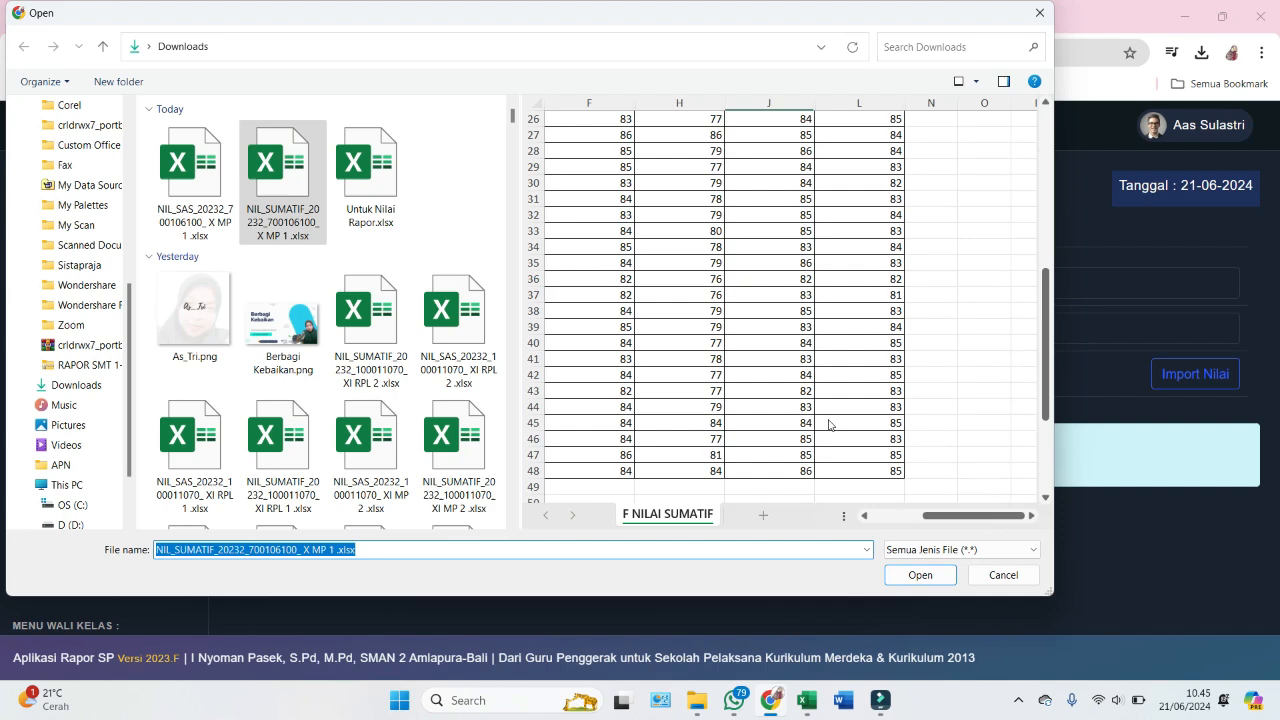
{"action": "left_click", "coordinate": [918, 576]}
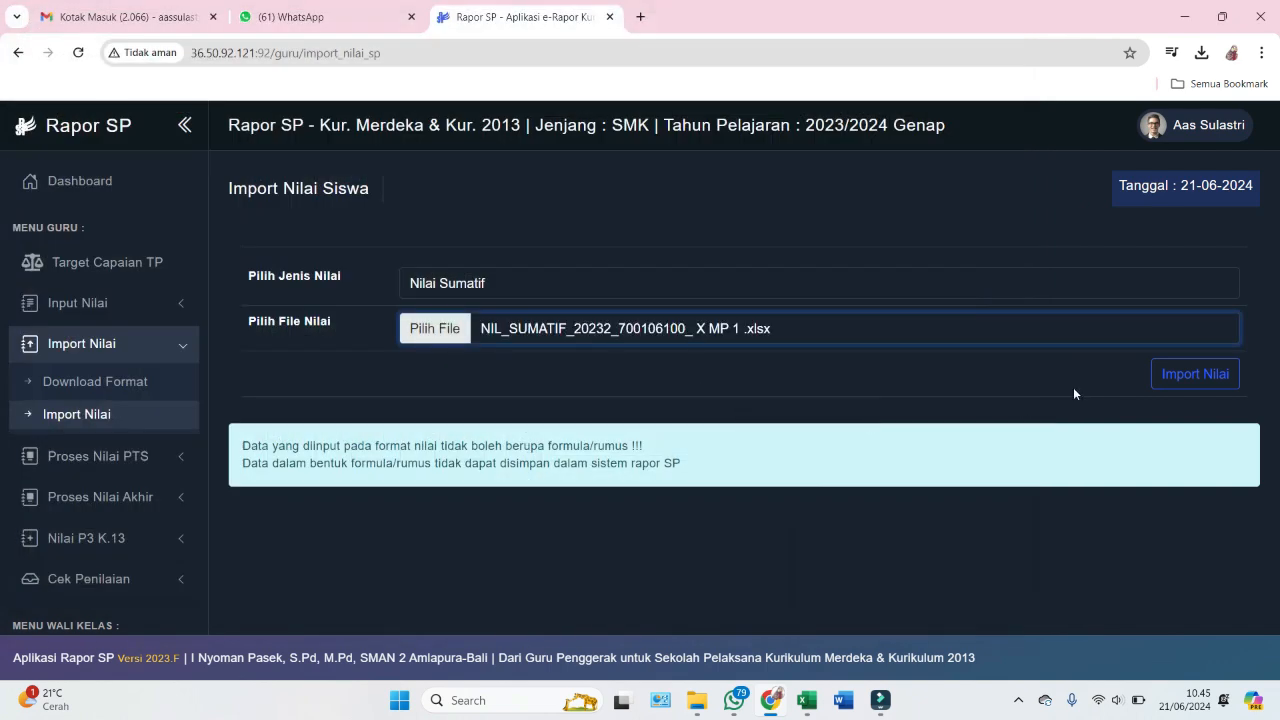
{"action": "left_click", "coordinate": [1193, 376]}
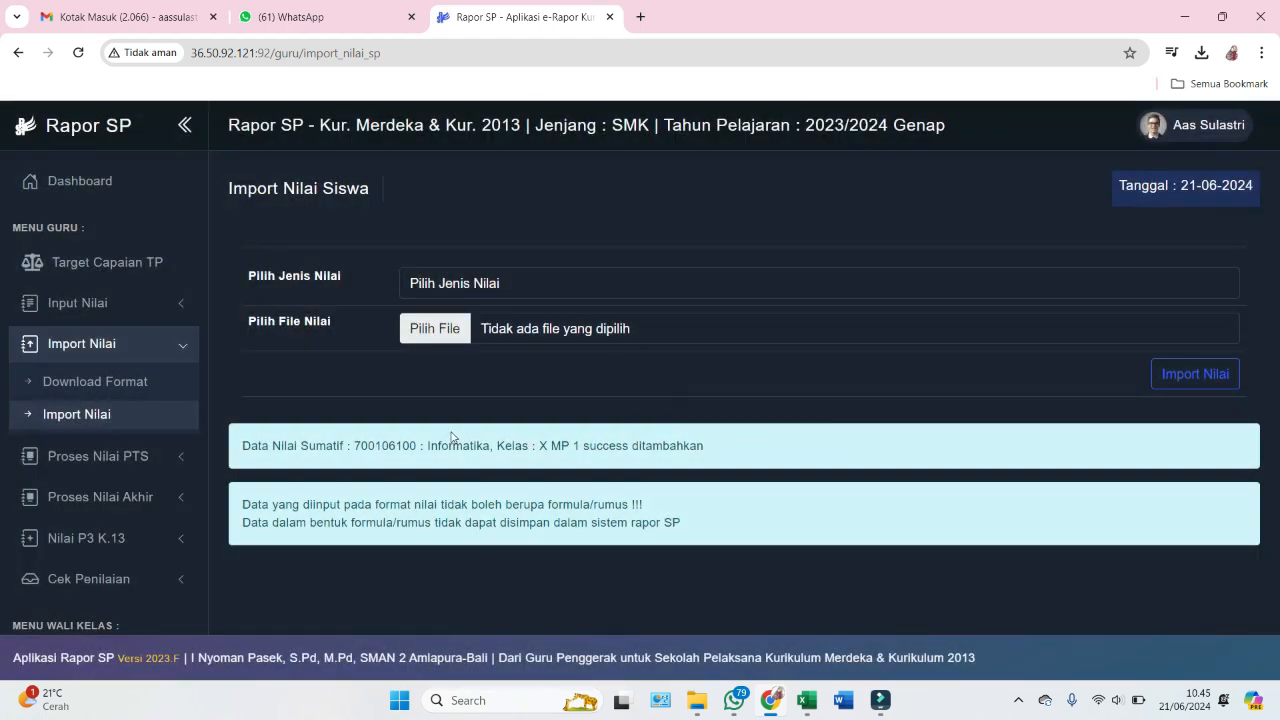
{"action": "left_click_drag", "start_coordinate": [428, 440], "coordinate": [755, 465]}
{"action": "left_click", "coordinate": [712, 455]}
- Import the NIL_SAS file as Nilai Sumatif Akhir Semester grades
{"action": "left_click", "coordinate": [440, 283]}
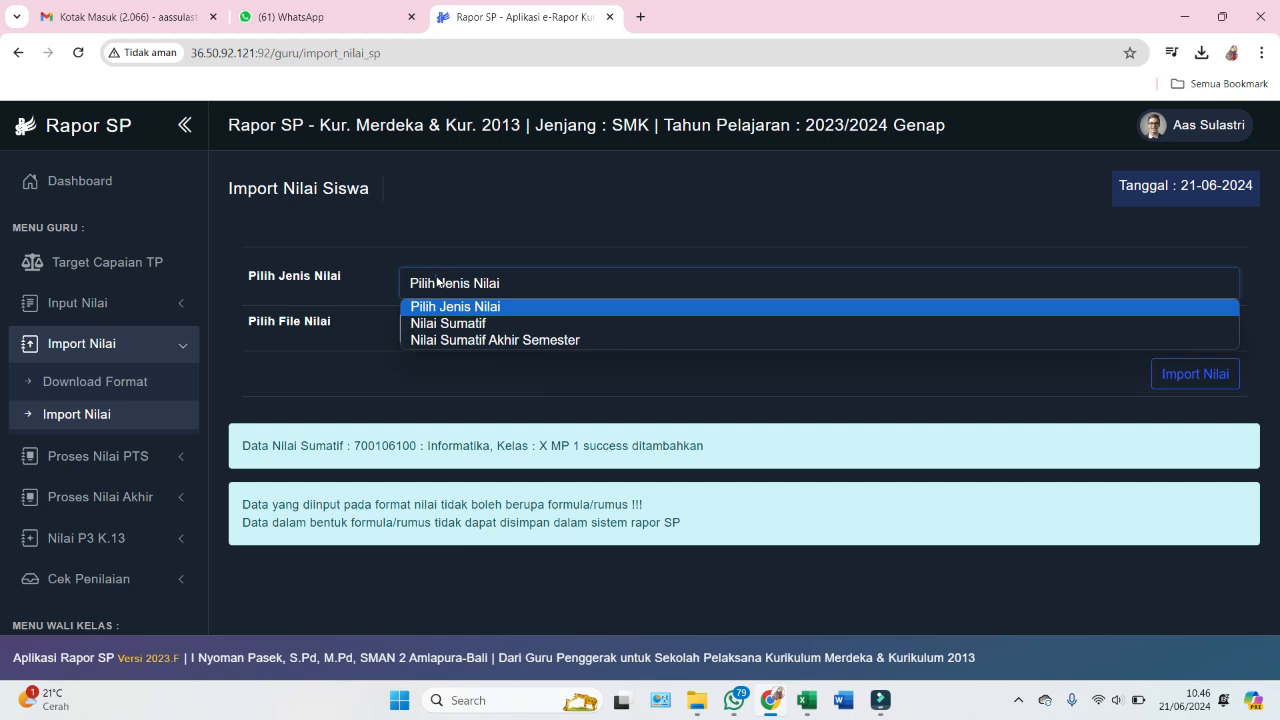
{"action": "left_click", "coordinate": [448, 340]}
{"action": "left_click", "coordinate": [435, 330]}
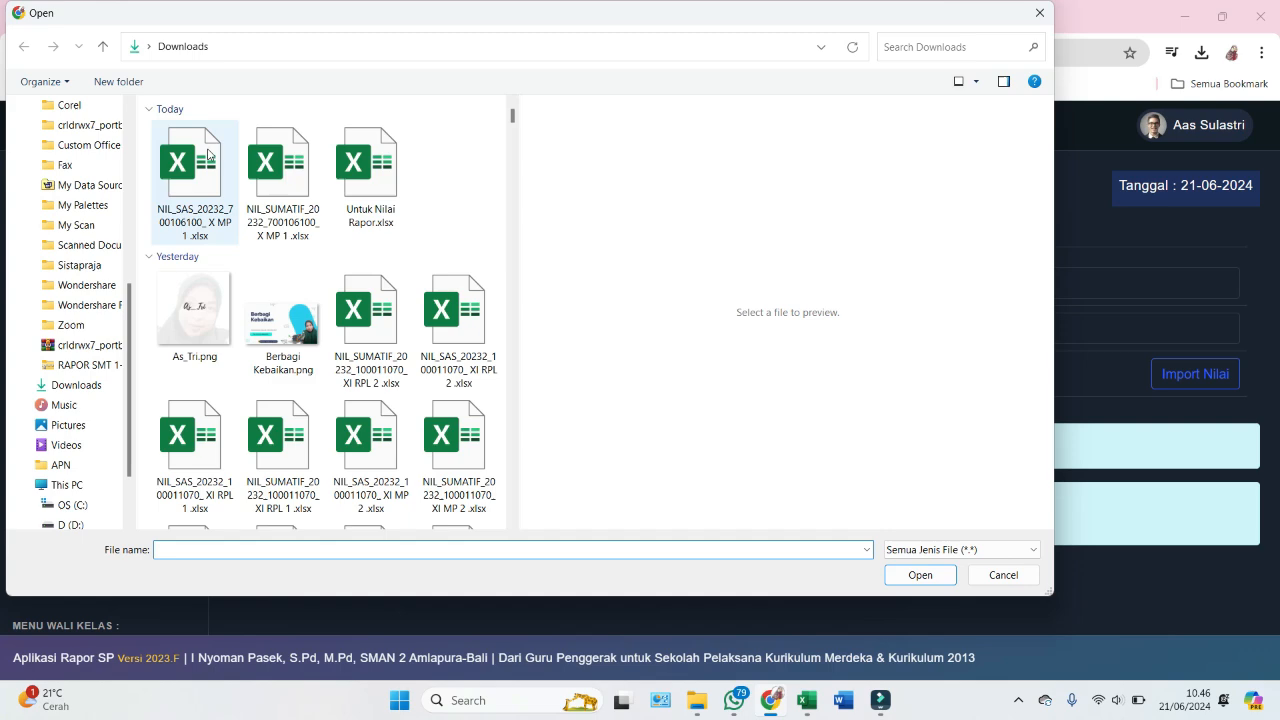
{"action": "left_click", "coordinate": [208, 153]}
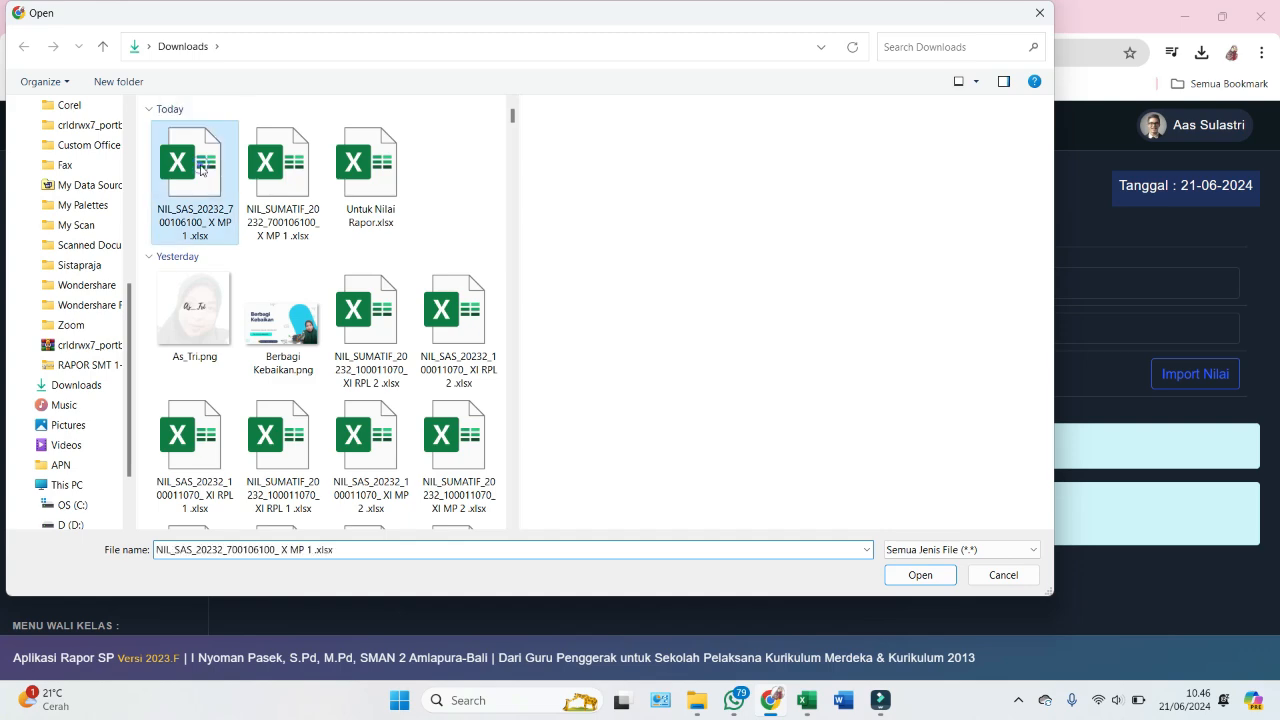
{"action": "left_click", "coordinate": [922, 572]}
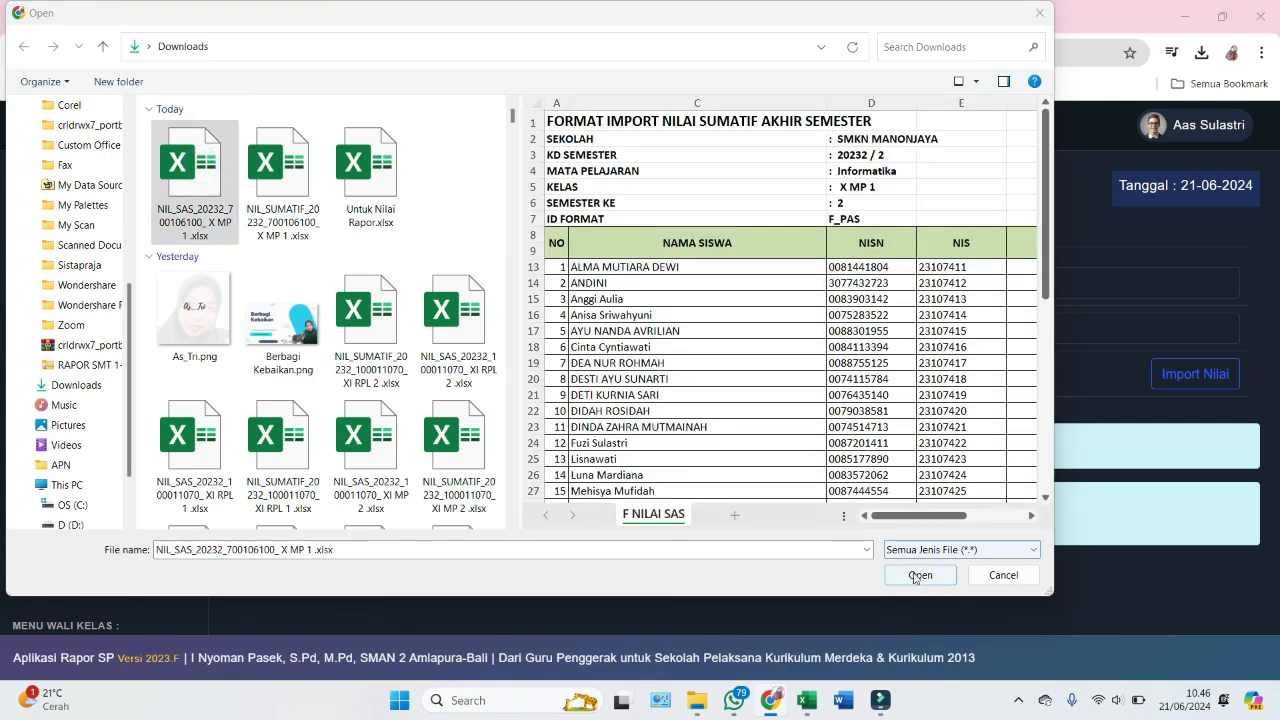
{"action": "left_click", "coordinate": [1214, 383]}
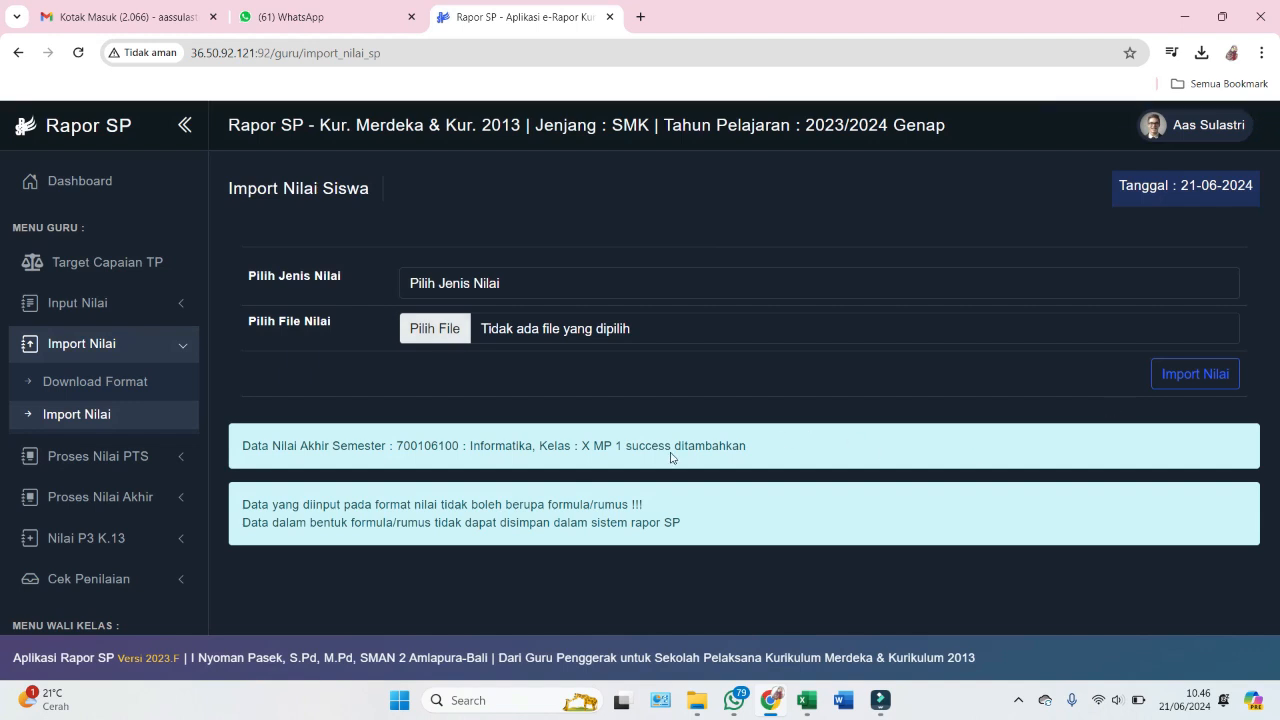
{"action": "left_click_drag", "start_coordinate": [582, 444], "coordinate": [797, 453]}
{"action": "left_click", "coordinate": [797, 453]}
{"action": "scroll", "coordinate": [66, 326], "scroll_direction": "down", "scroll_amount": 1}
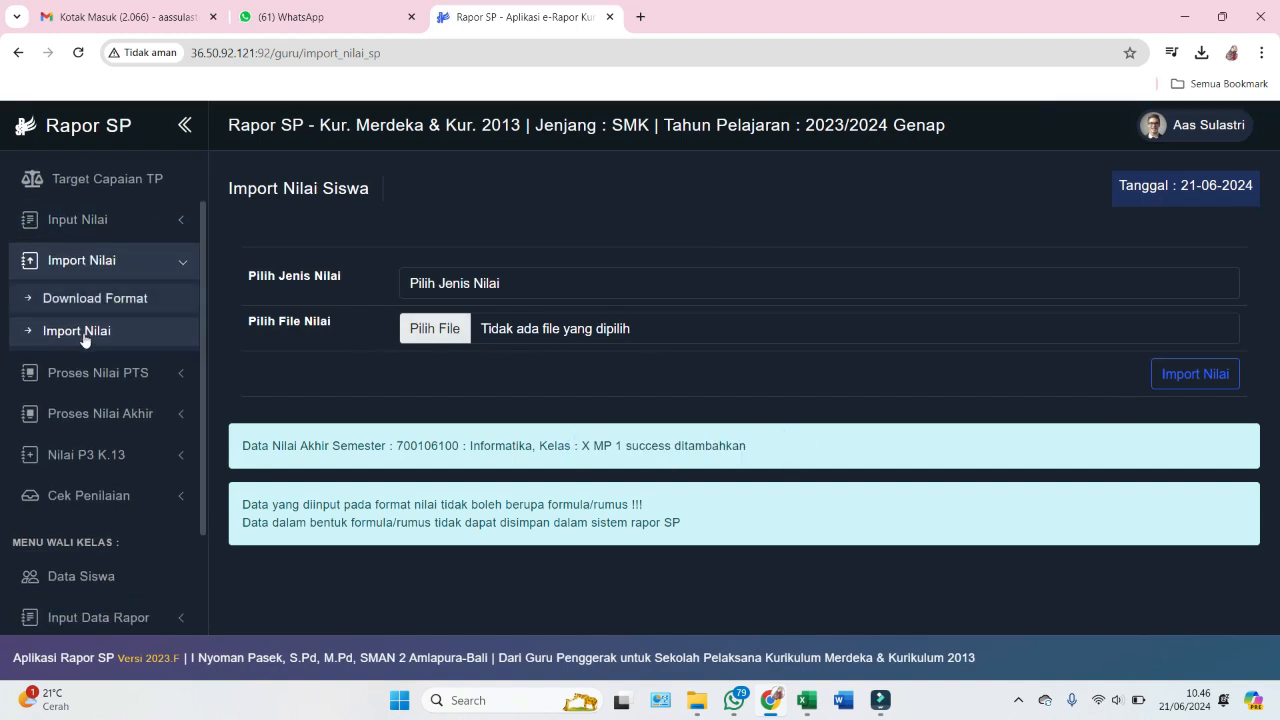
- On the Proses Nilai Akhir page, select class X MP 1, Informatika and Semester 2
{"action": "left_click", "coordinate": [110, 418]}
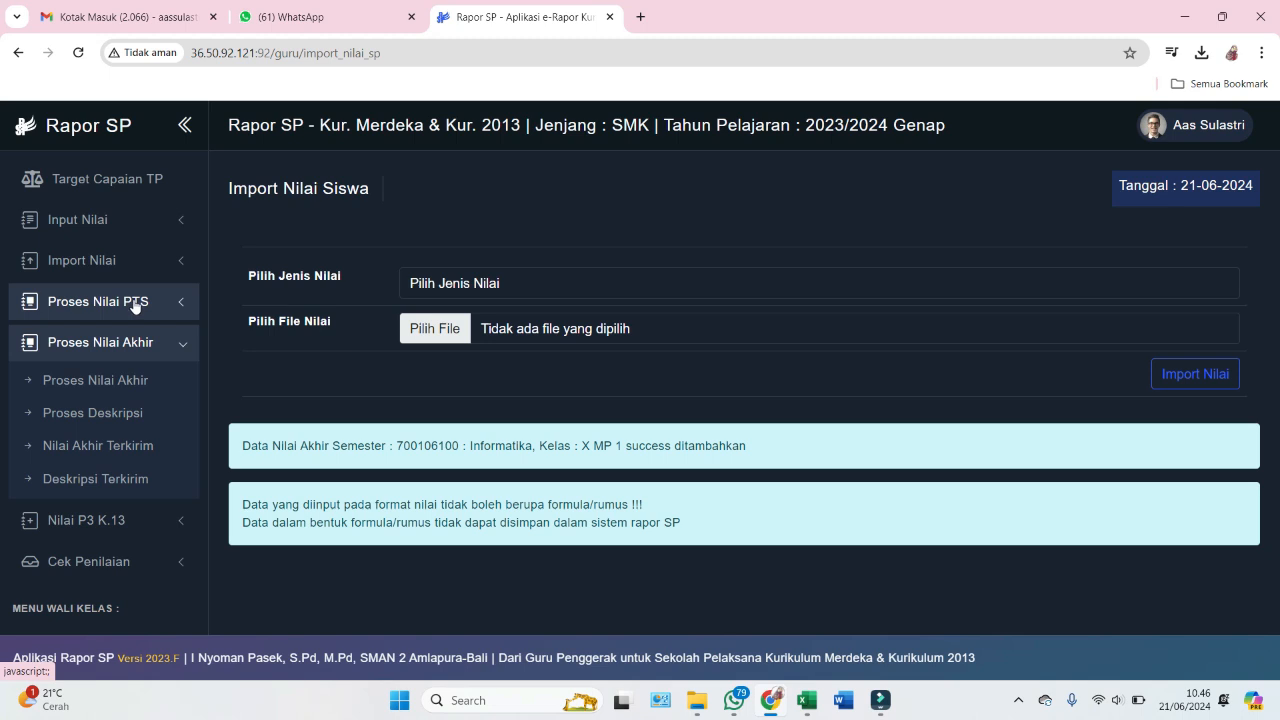
{"action": "left_click", "coordinate": [103, 381]}
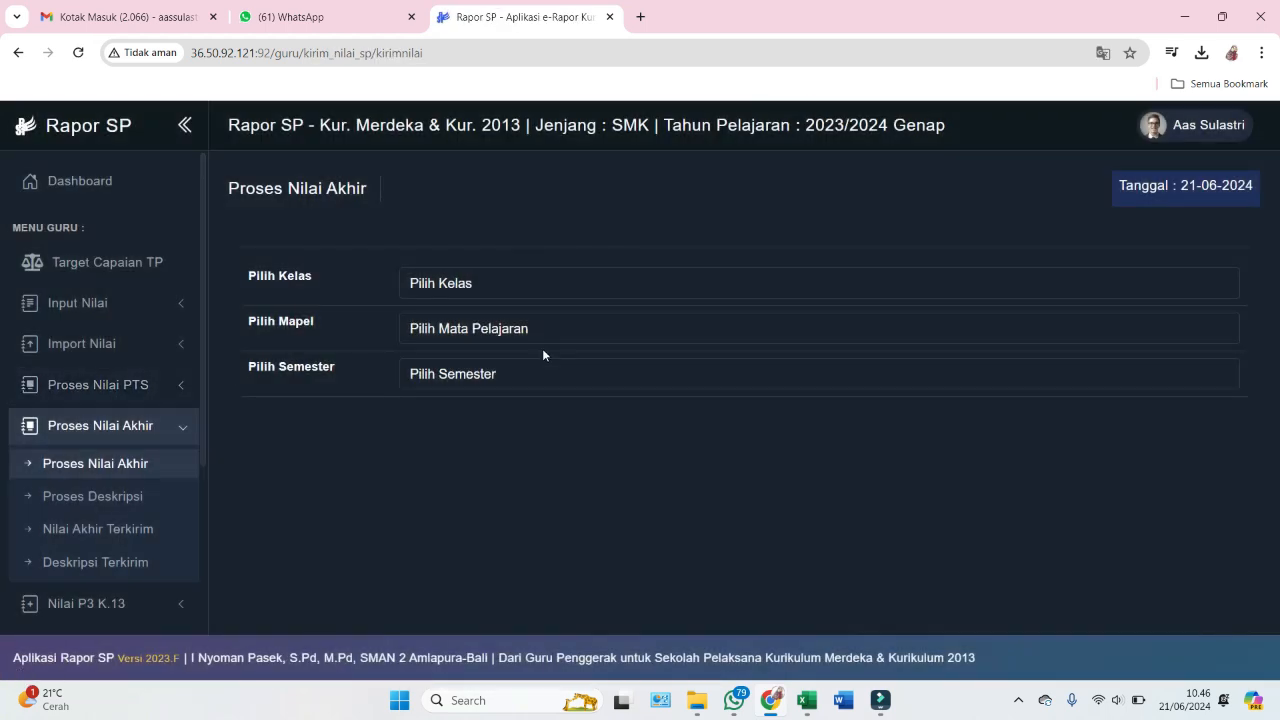
{"action": "left_click", "coordinate": [430, 285]}
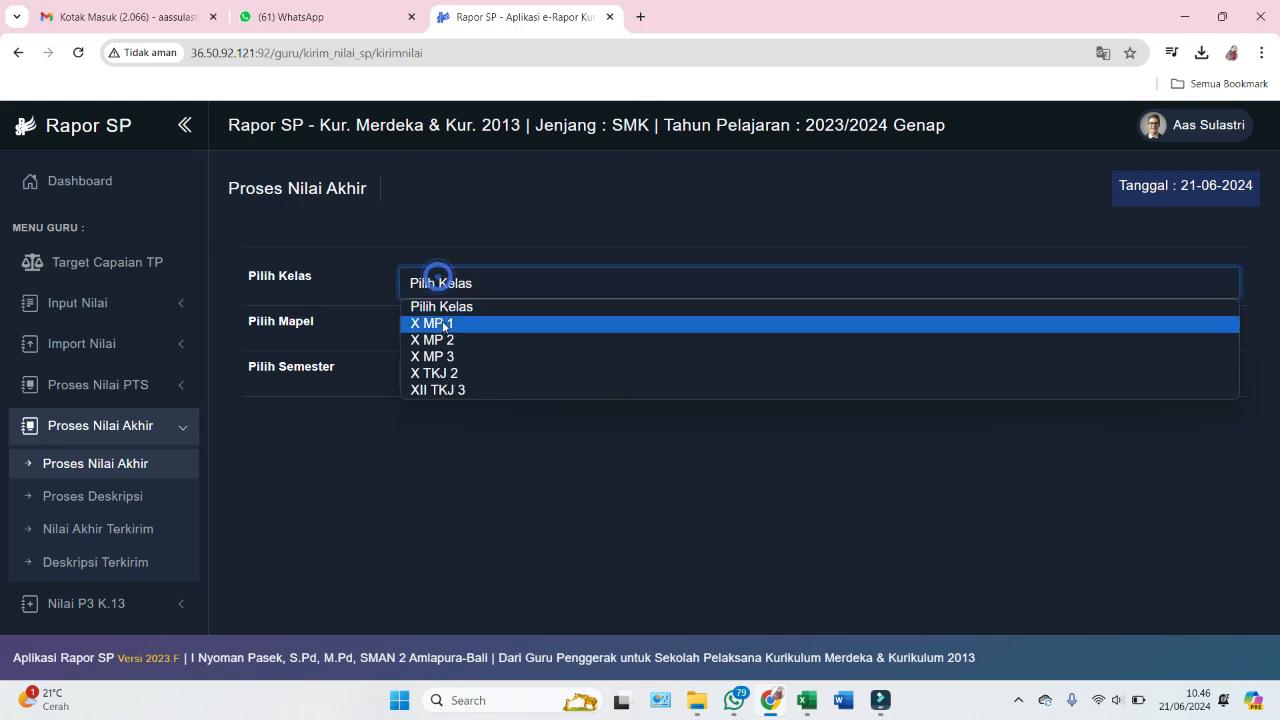
{"action": "left_click", "coordinate": [447, 326]}
{"action": "left_click", "coordinate": [447, 328]}
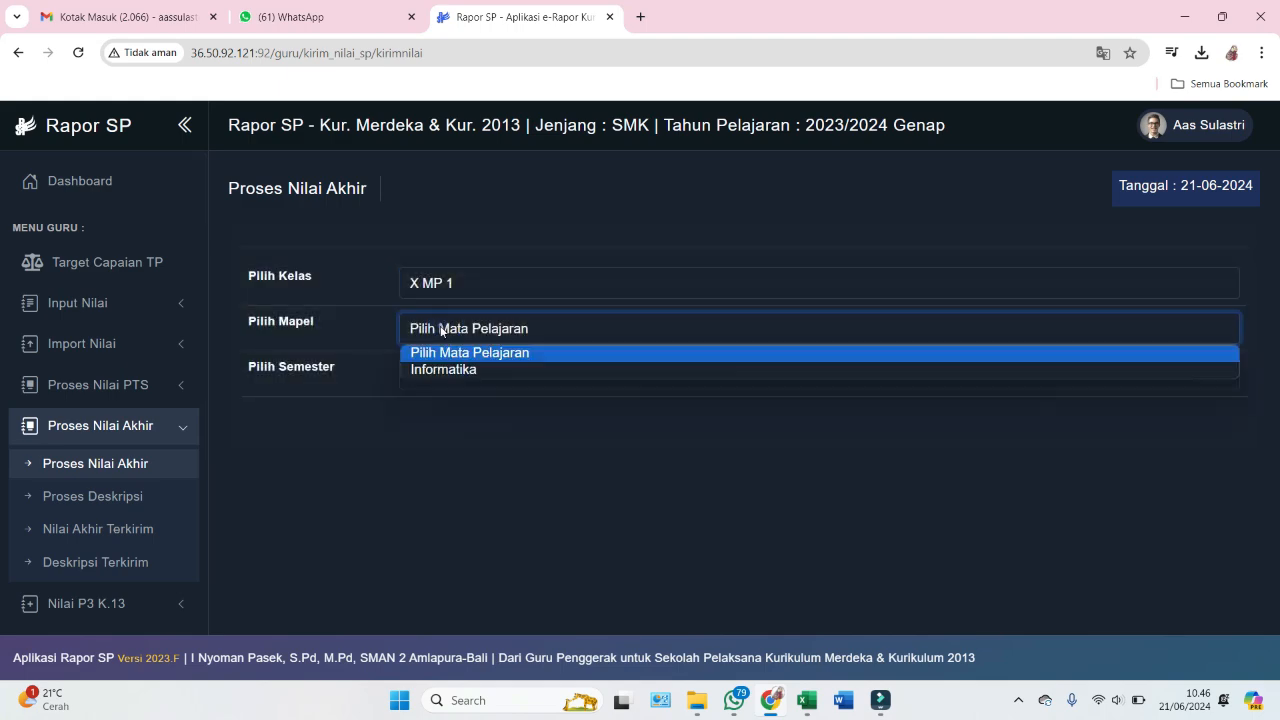
{"action": "left_click", "coordinate": [450, 367]}
{"action": "left_click", "coordinate": [450, 373]}
{"action": "left_click", "coordinate": [451, 413]}
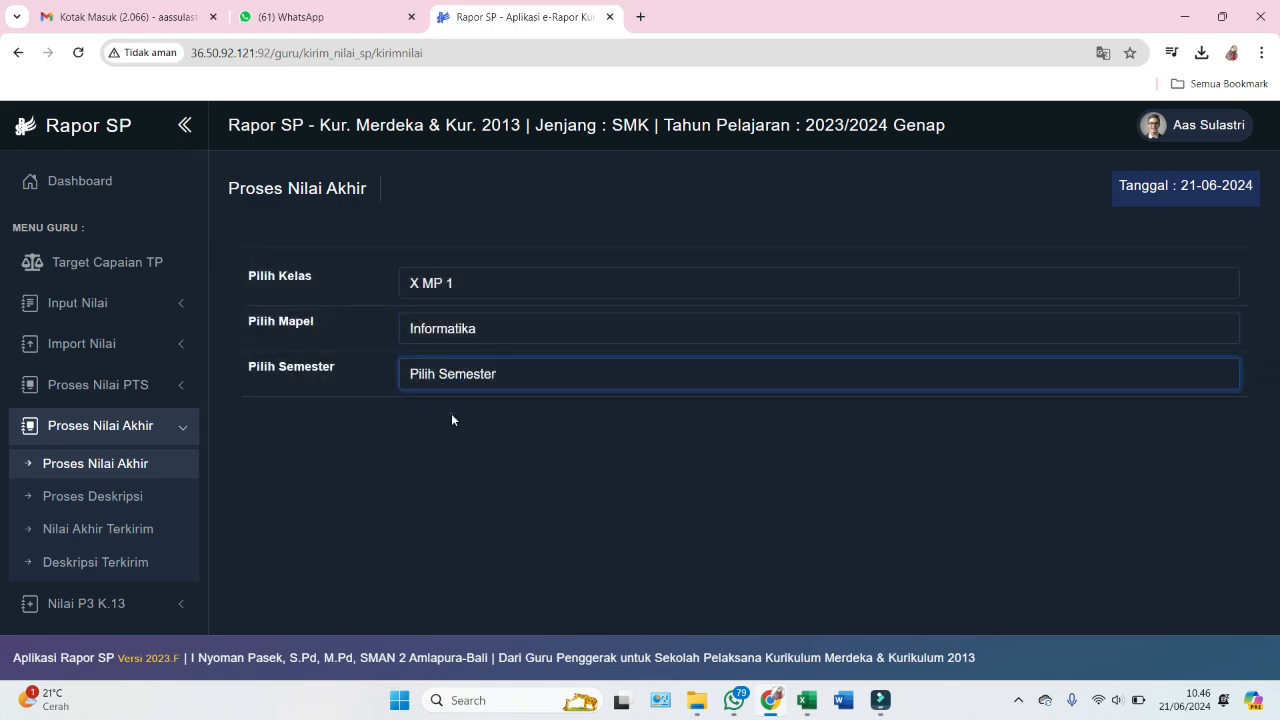
{"action": "scroll", "coordinate": [590, 370], "scroll_direction": "down", "scroll_amount": 2}
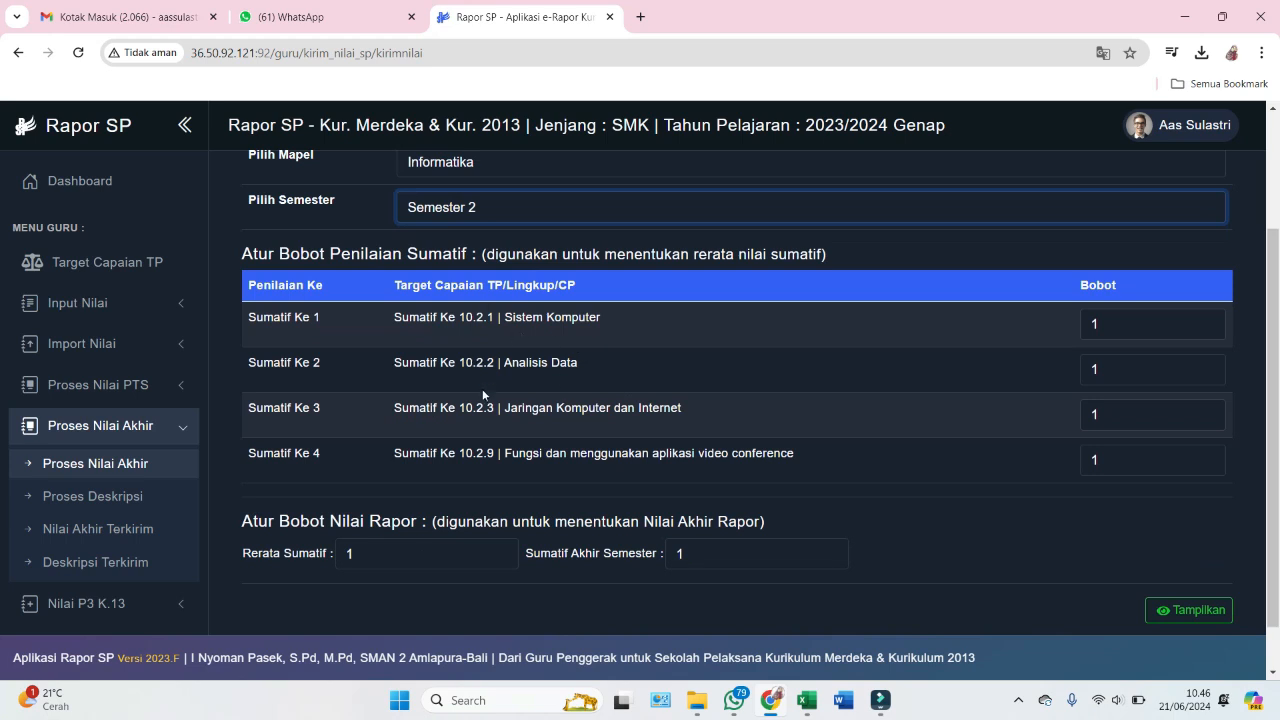
{"action": "scroll", "coordinate": [867, 441], "scroll_direction": "down", "scroll_amount": 1}
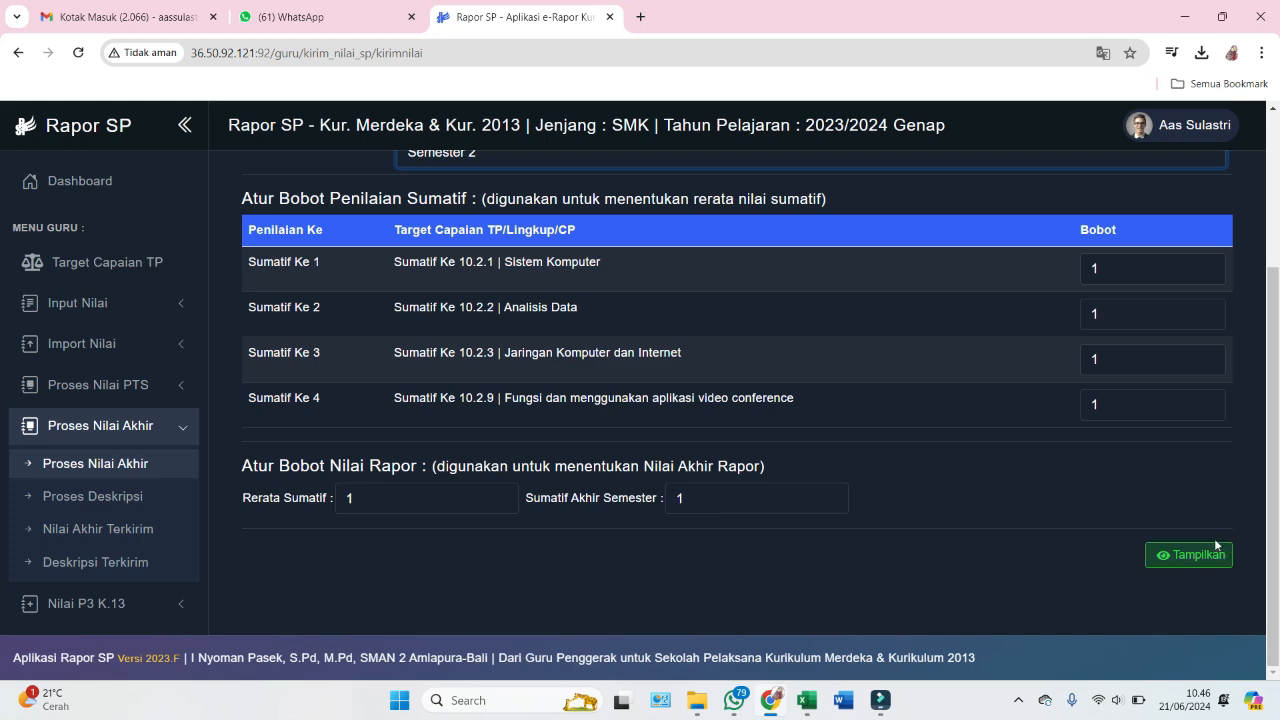
- Display the calculated report grades with Tampilkan and send them with Kirim Nilai
{"action": "left_click", "coordinate": [1188, 557]}
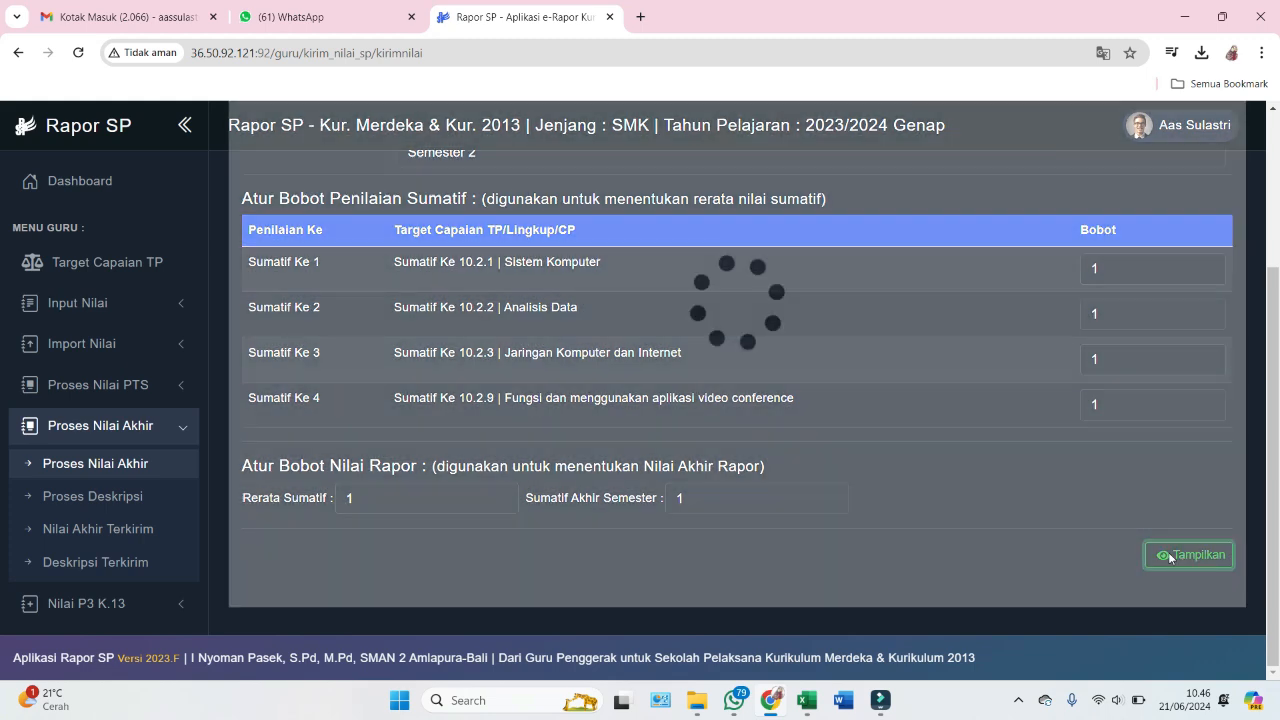
{"action": "scroll", "coordinate": [829, 311], "scroll_direction": "down", "scroll_amount": 3}
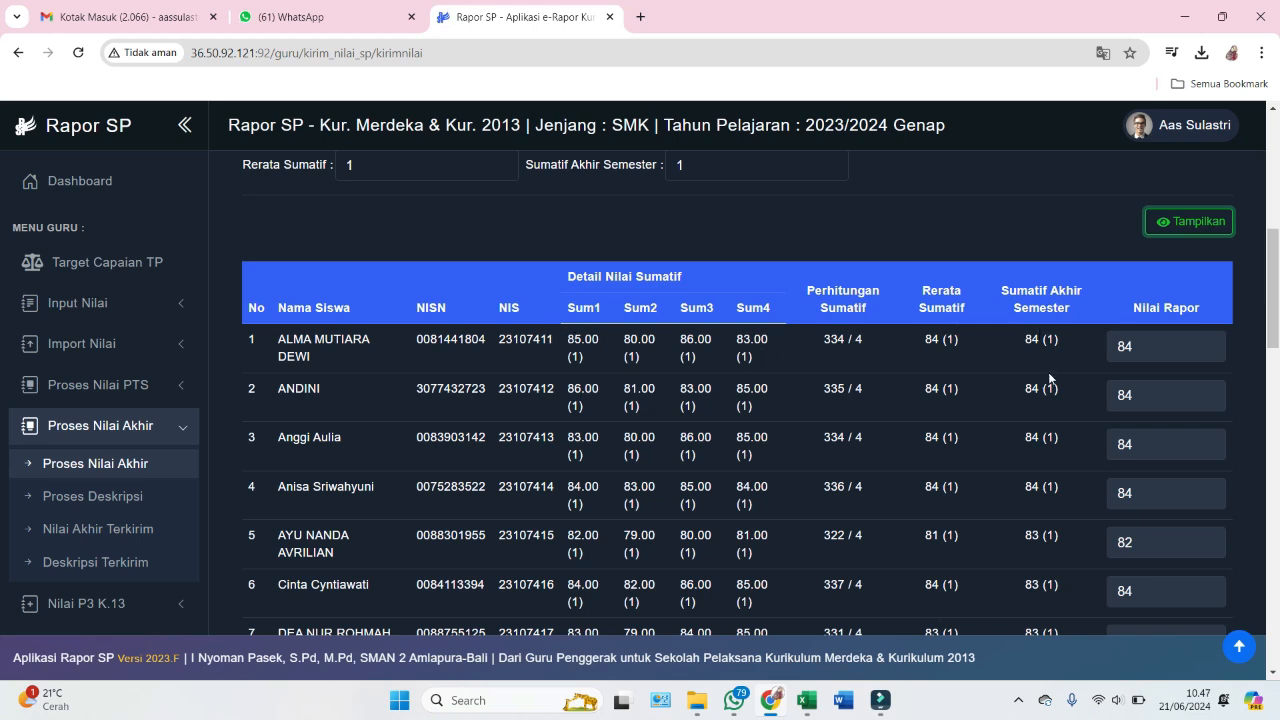
{"action": "scroll", "coordinate": [1142, 290], "scroll_direction": "down", "scroll_amount": 2}
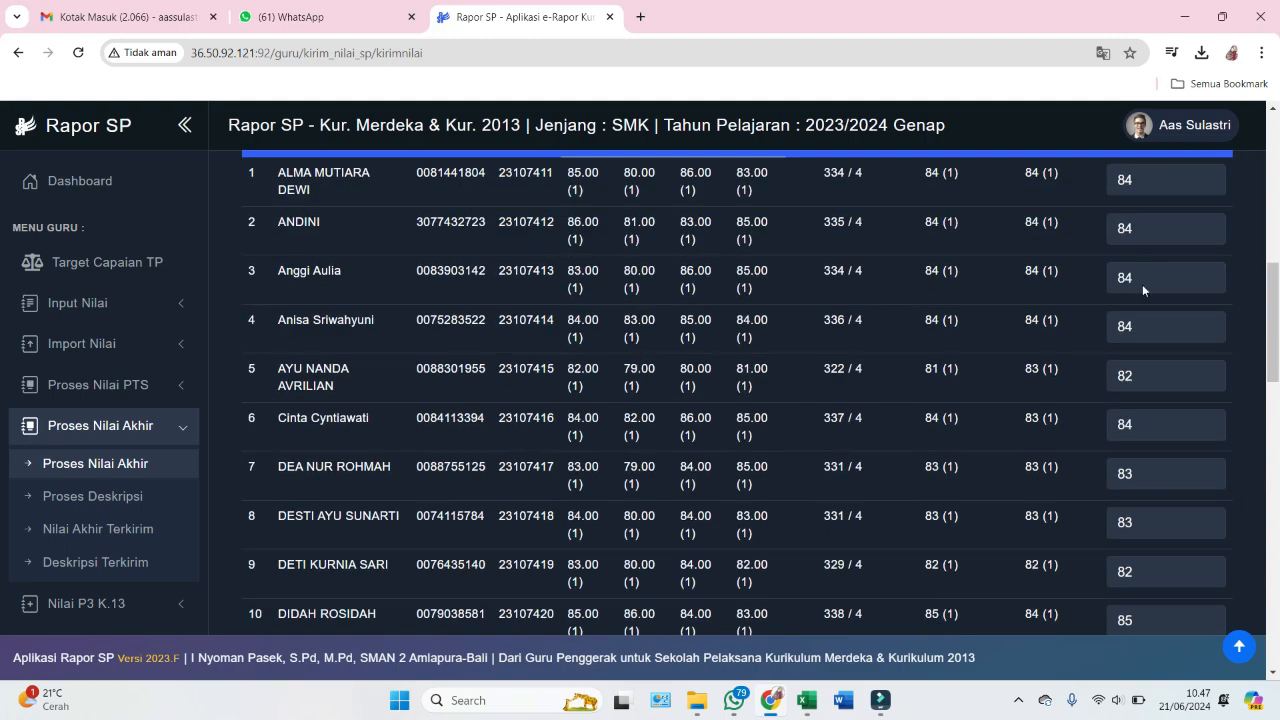
{"action": "scroll", "coordinate": [1140, 387], "scroll_direction": "down", "scroll_amount": 12}
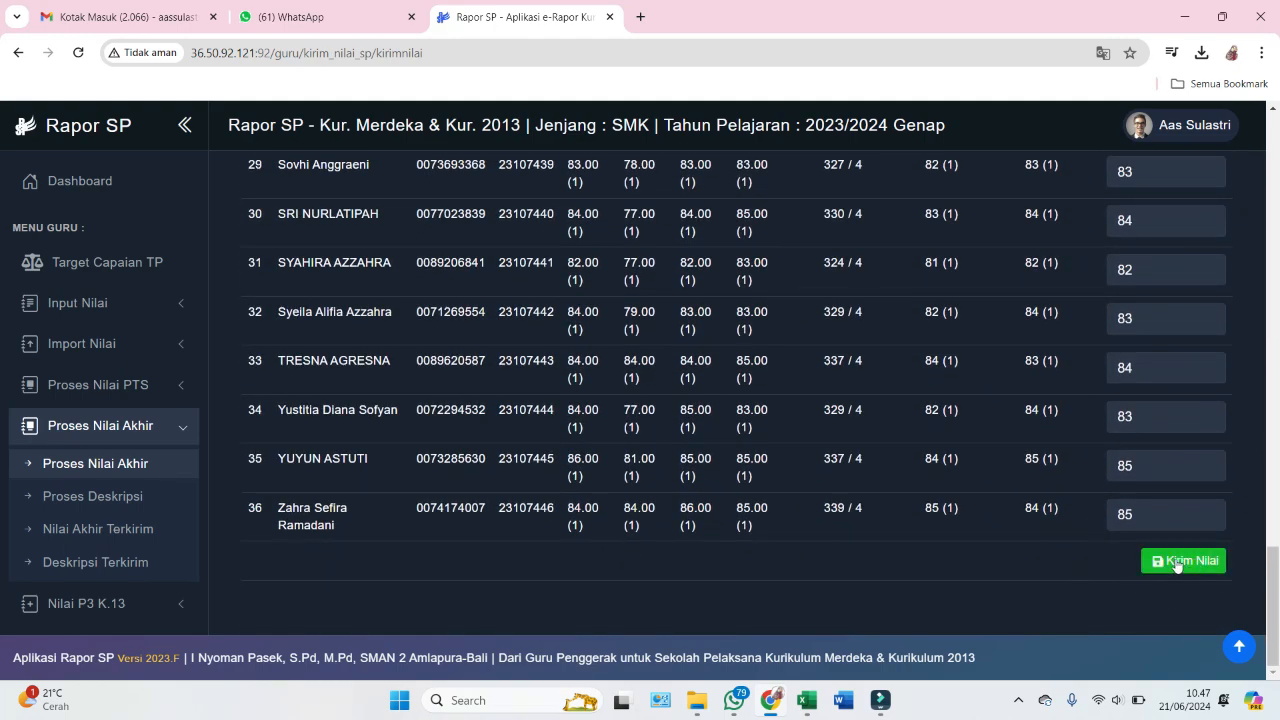
{"action": "left_click", "coordinate": [1178, 562]}
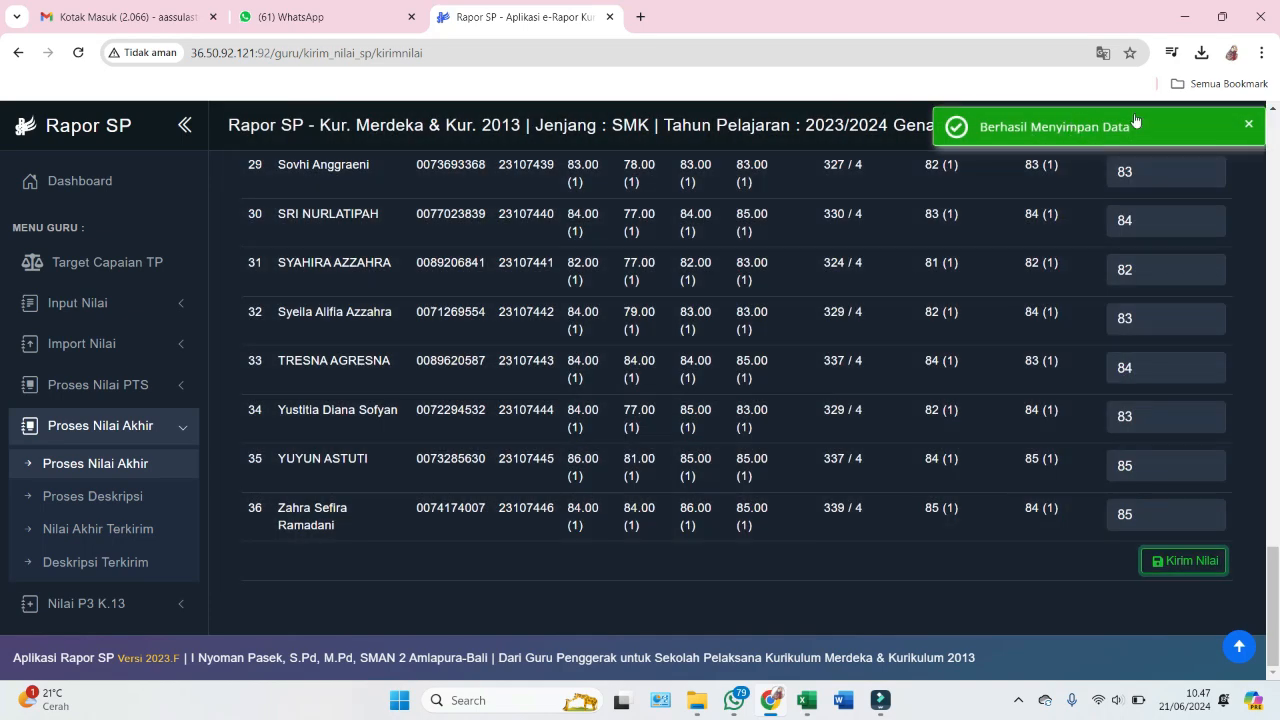
{"action": "left_click", "coordinate": [81, 499]}
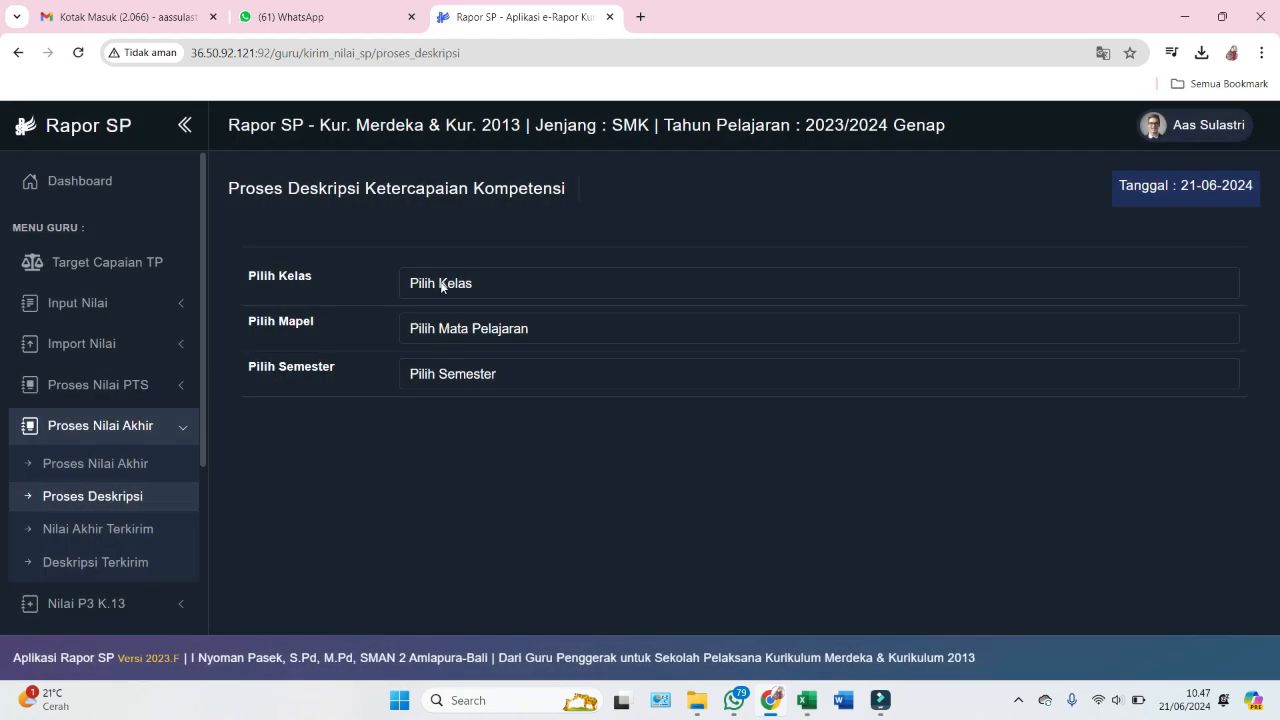
- On Proses Deskripsi, select class X MP 1, Informatika and Semester 2
{"action": "left_click", "coordinate": [441, 285]}
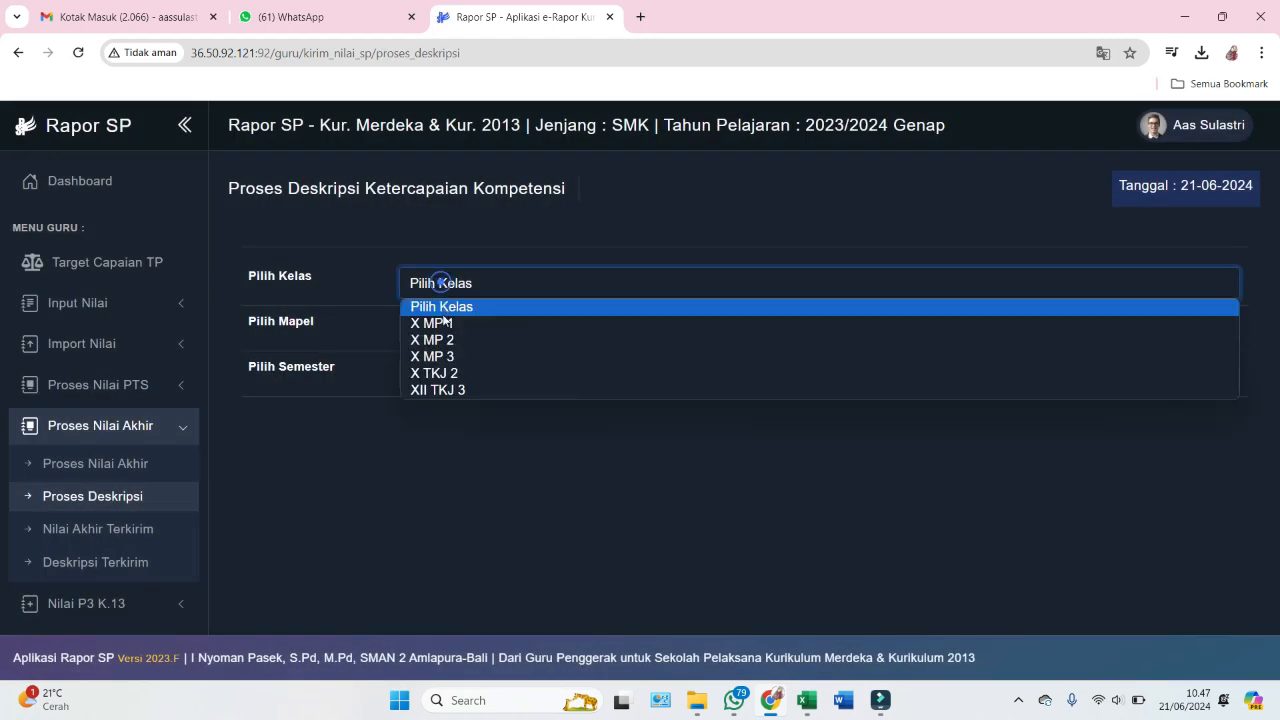
{"action": "left_click", "coordinate": [434, 318]}
{"action": "left_click", "coordinate": [432, 334]}
{"action": "left_click", "coordinate": [437, 371]}
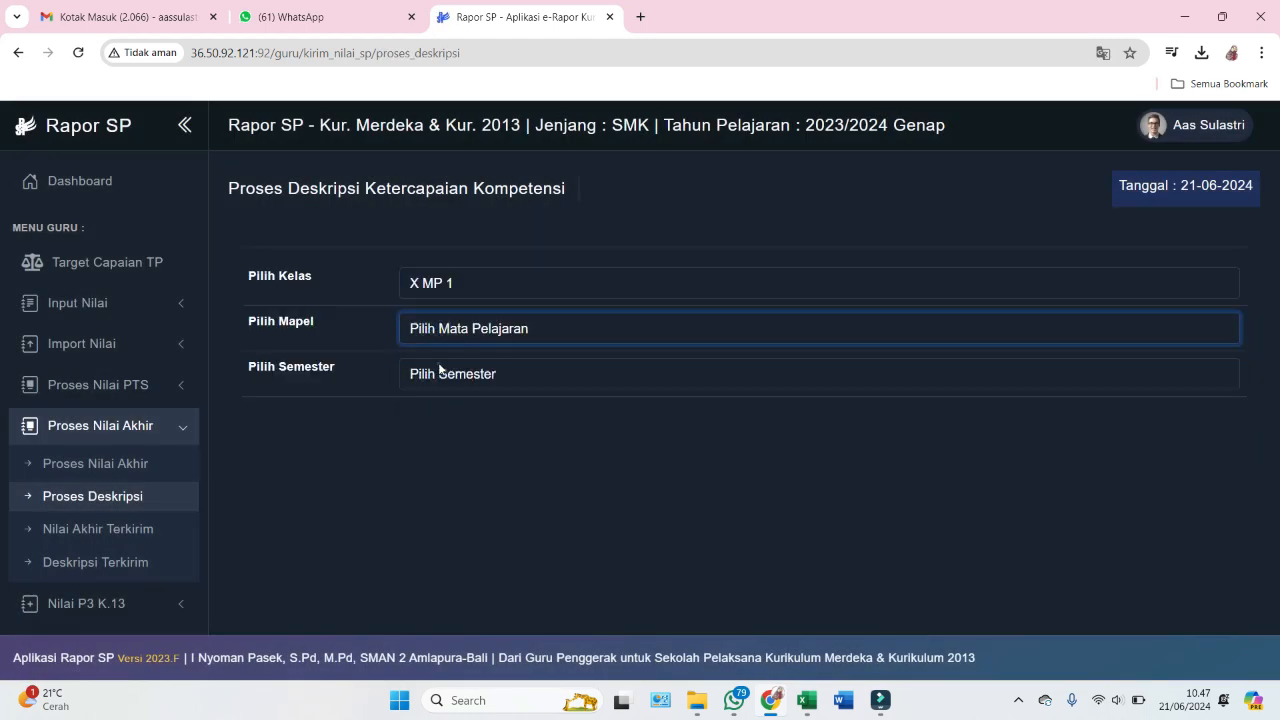
{"action": "left_click", "coordinate": [437, 371]}
{"action": "left_click", "coordinate": [446, 416]}
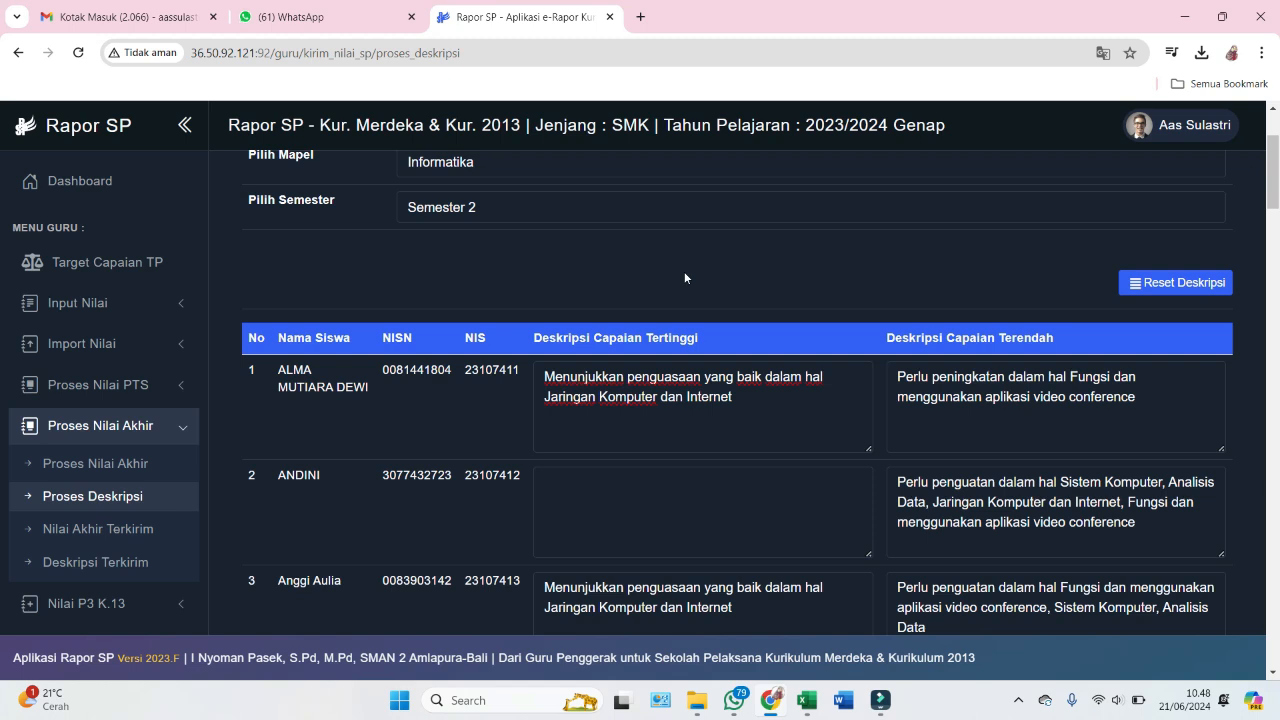
{"action": "left_click", "coordinate": [882, 381]}
- Fill in one student's empty highest-achievement description
{"action": "scroll", "coordinate": [759, 508], "scroll_direction": "down", "scroll_amount": 1}
{"action": "scroll", "coordinate": [759, 508], "scroll_direction": "up", "scroll_amount": 1}
{"action": "left_click", "coordinate": [750, 499]}
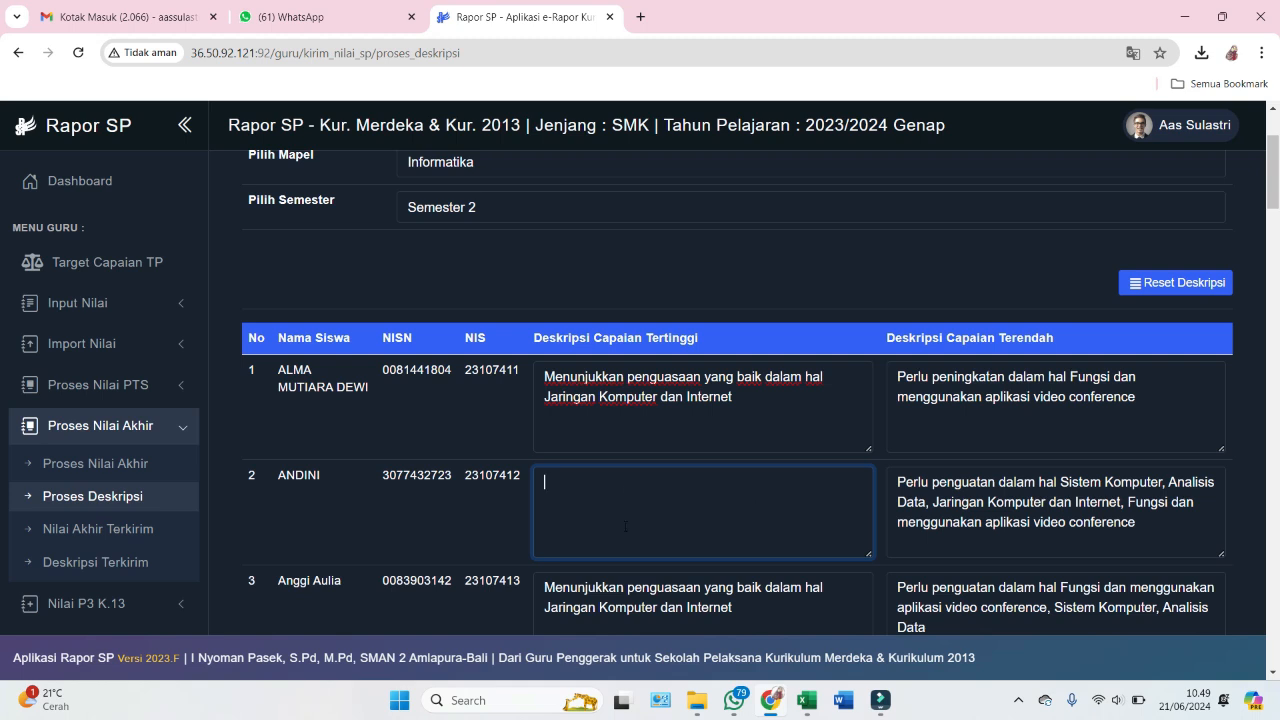
{"action": "left_click", "coordinate": [760, 406]}
{"action": "left_click", "coordinate": [731, 514]}
{"action": "left_click", "coordinate": [871, 284]}
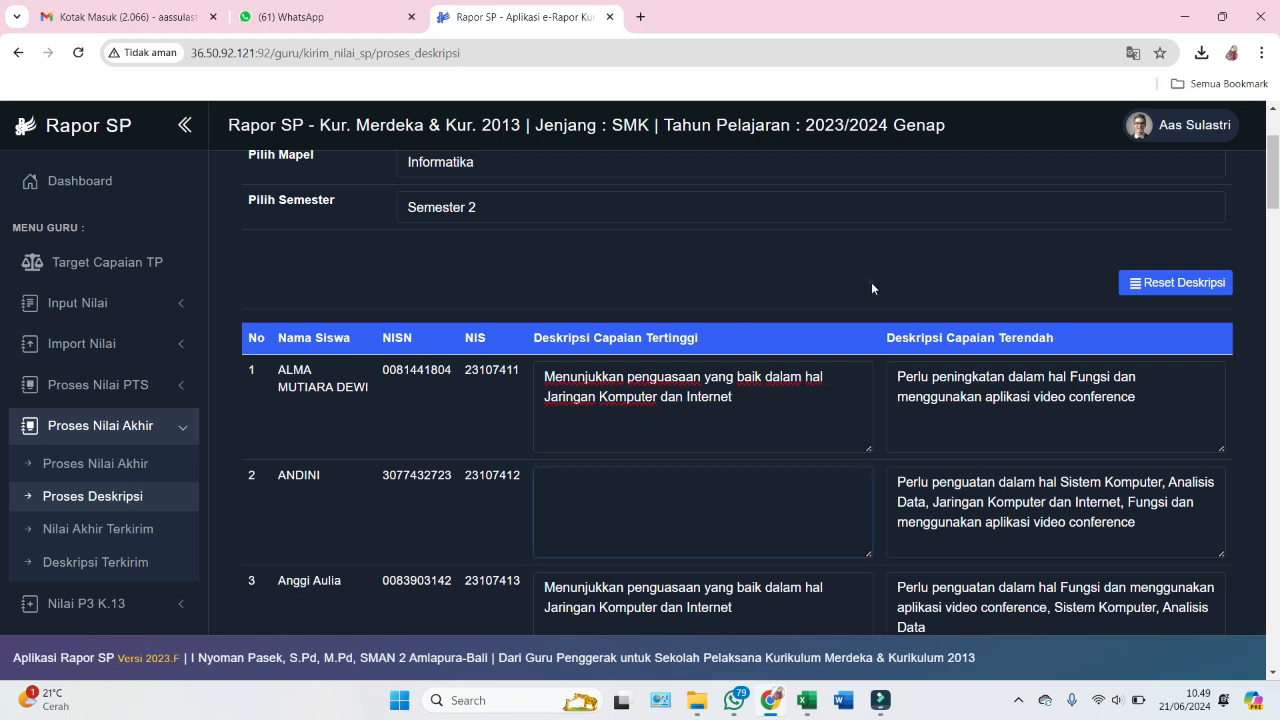
{"action": "left_click", "coordinate": [755, 518]}
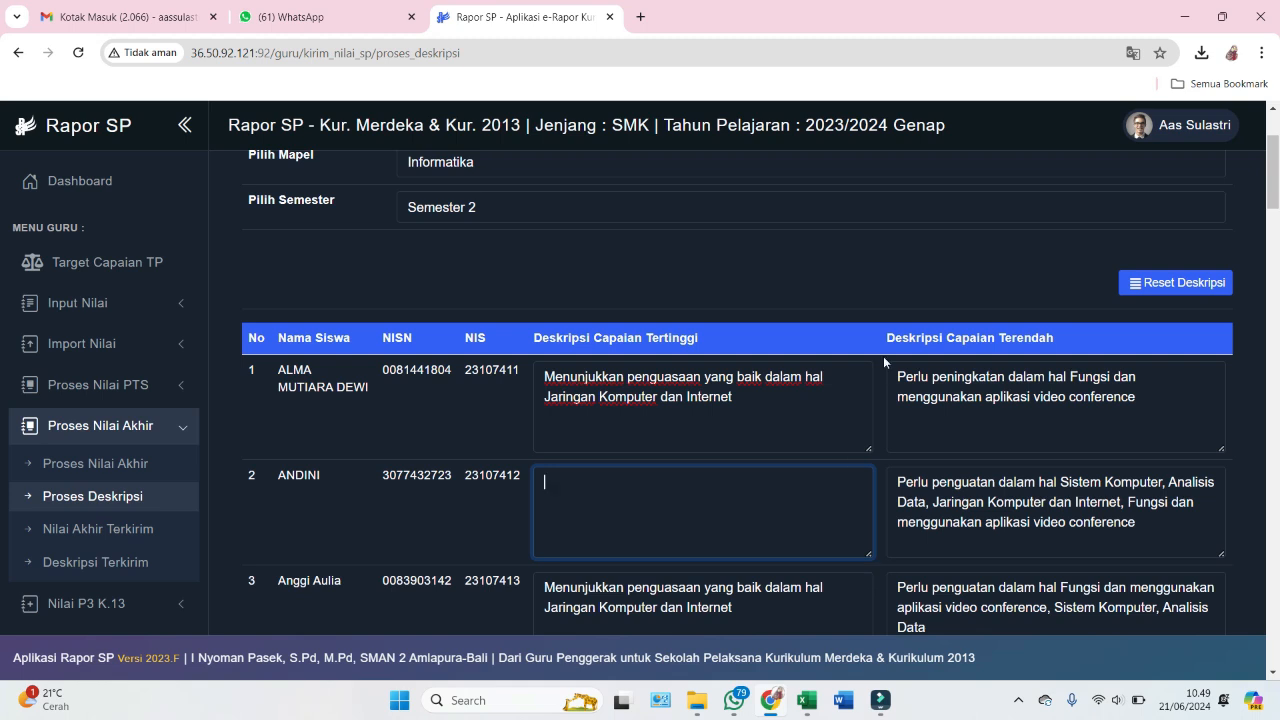
{"action": "left_click", "coordinate": [873, 279]}
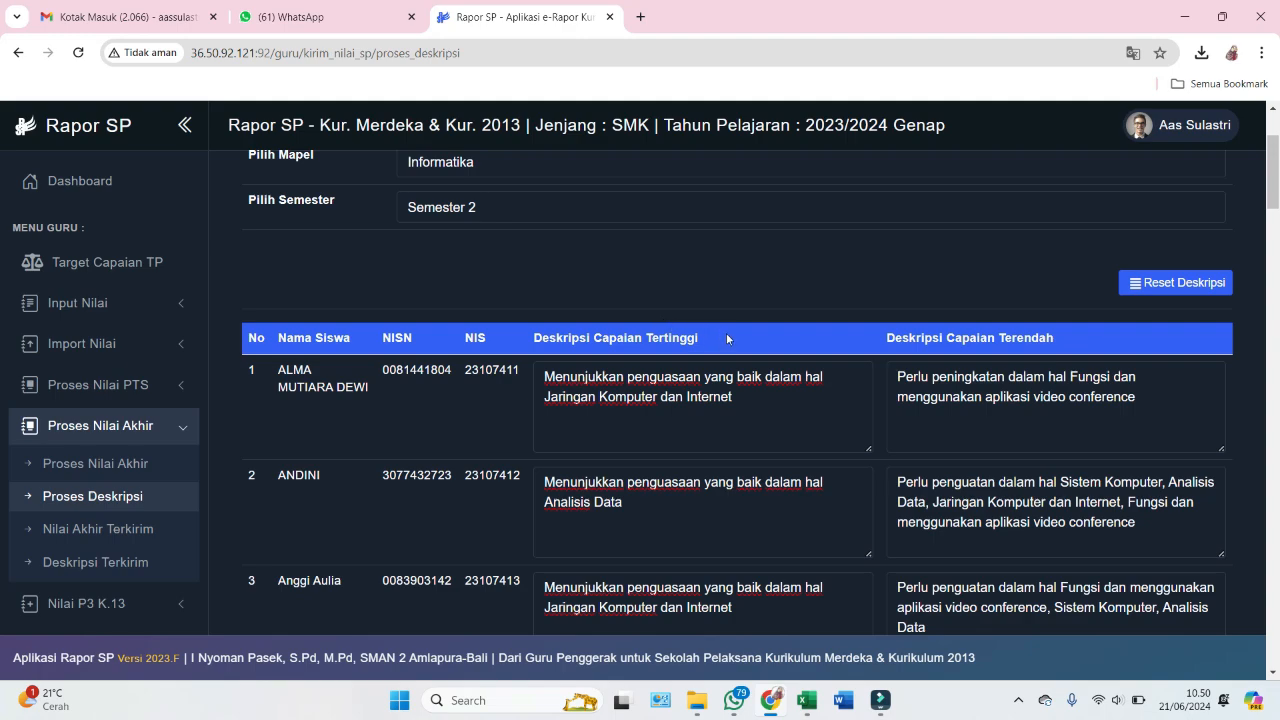
- Send all 36 students' descriptions with Kirim Deskripsi
{"action": "scroll", "coordinate": [879, 422], "scroll_direction": "down", "scroll_amount": 10}
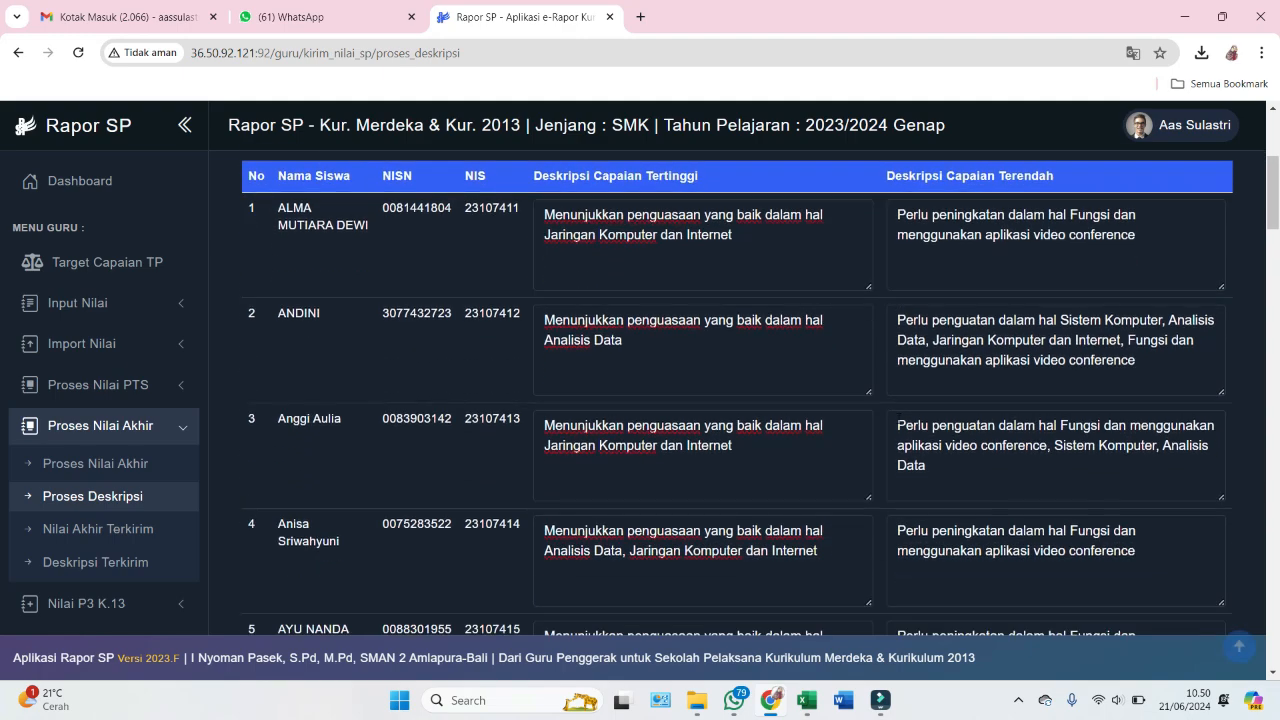
{"action": "scroll", "coordinate": [879, 422], "scroll_direction": "down", "scroll_amount": 15}
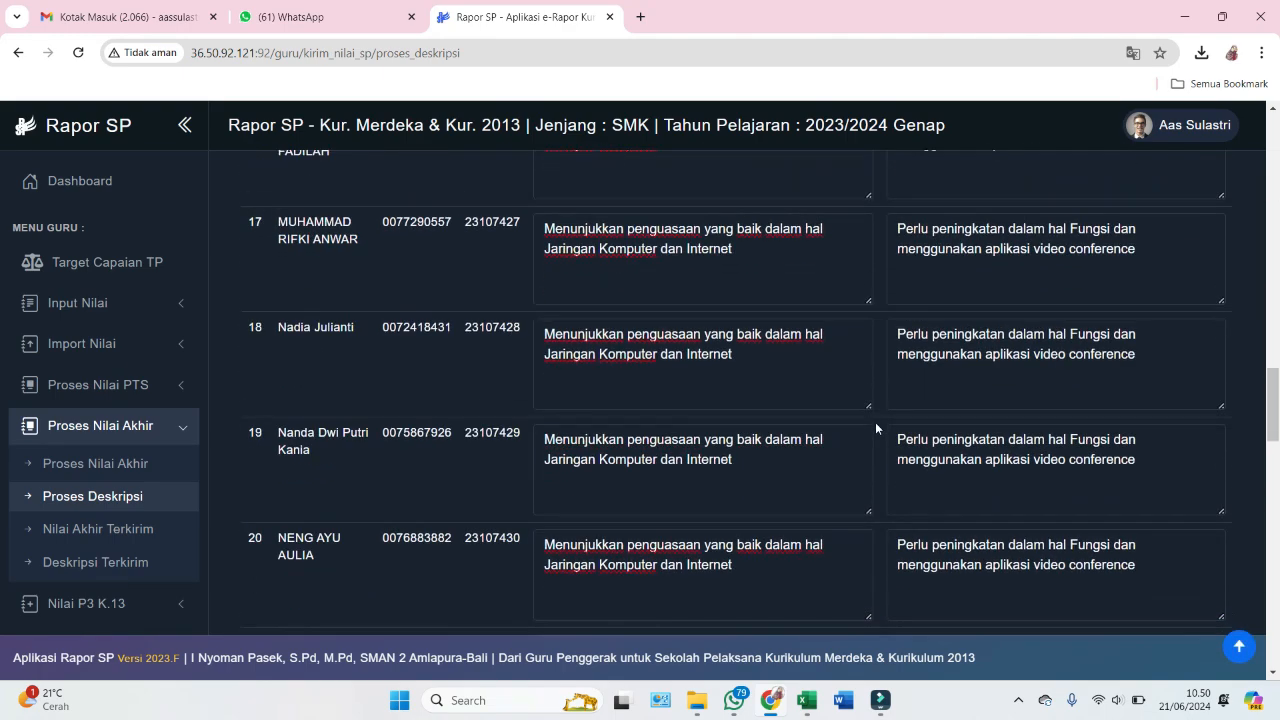
{"action": "scroll", "coordinate": [873, 424], "scroll_direction": "down", "scroll_amount": 10}
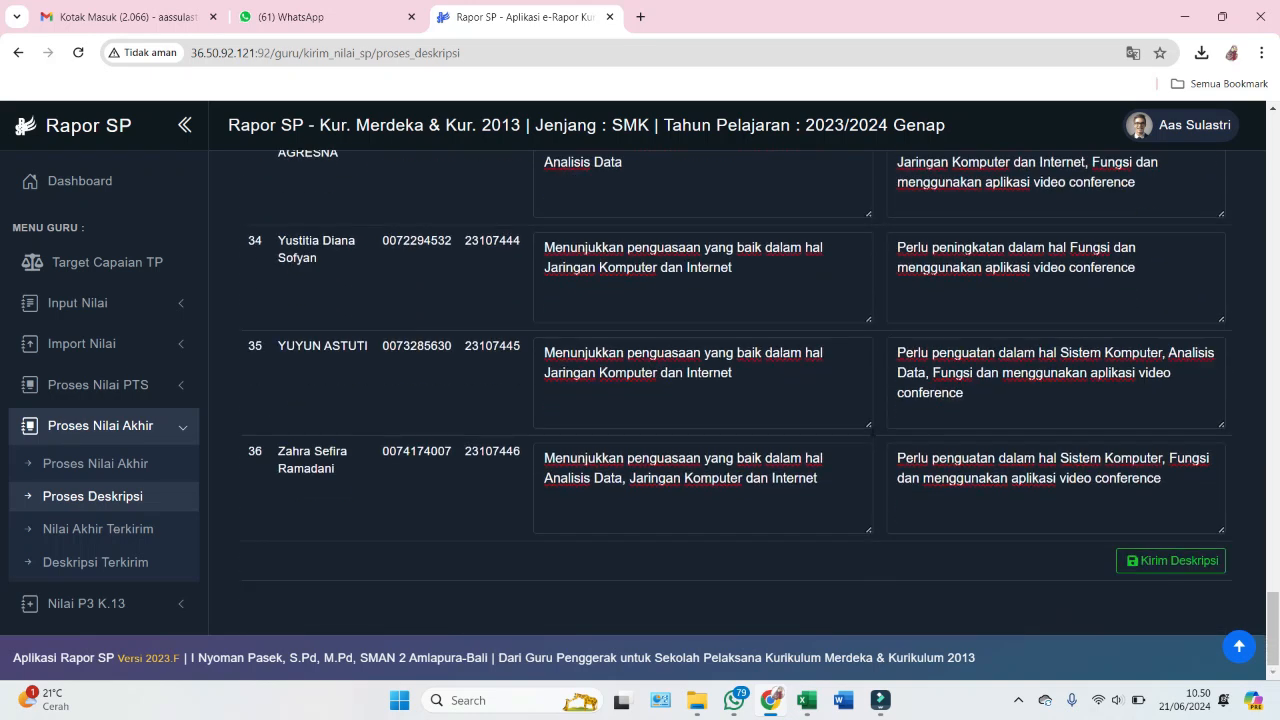
{"action": "left_click", "coordinate": [1147, 562]}
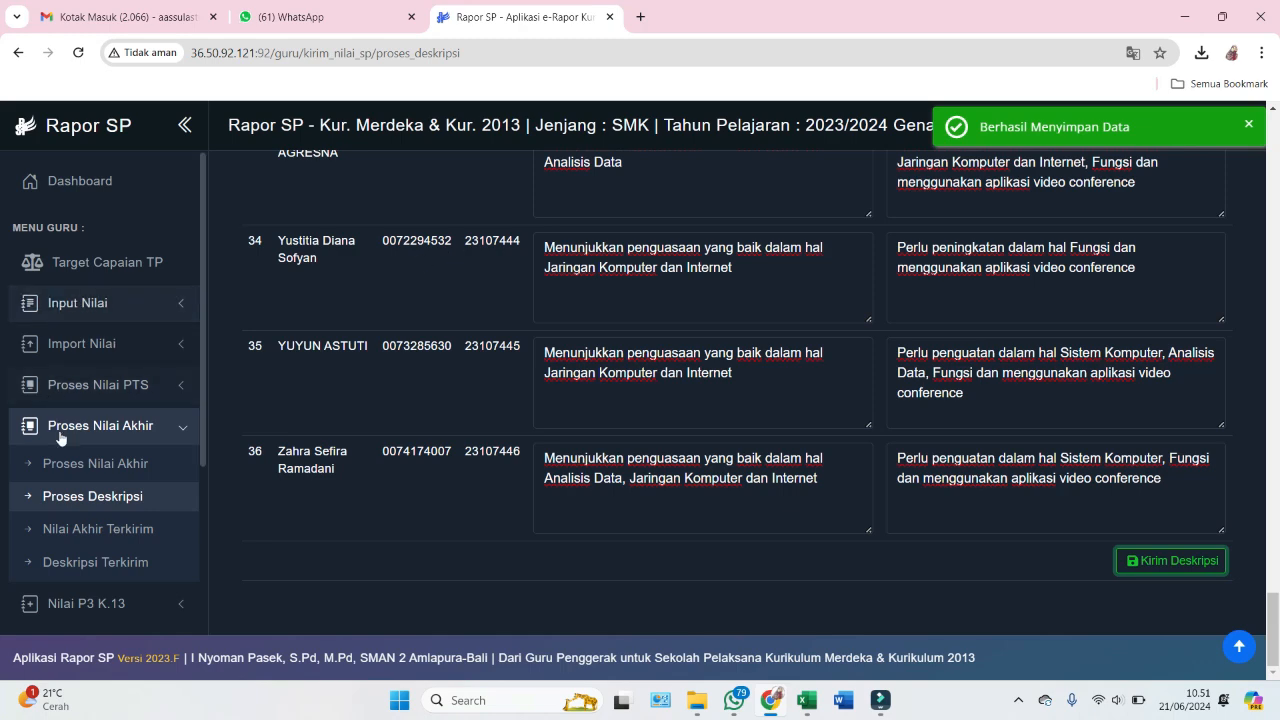
{"action": "scroll", "coordinate": [90, 480], "scroll_direction": "down", "scroll_amount": 1}
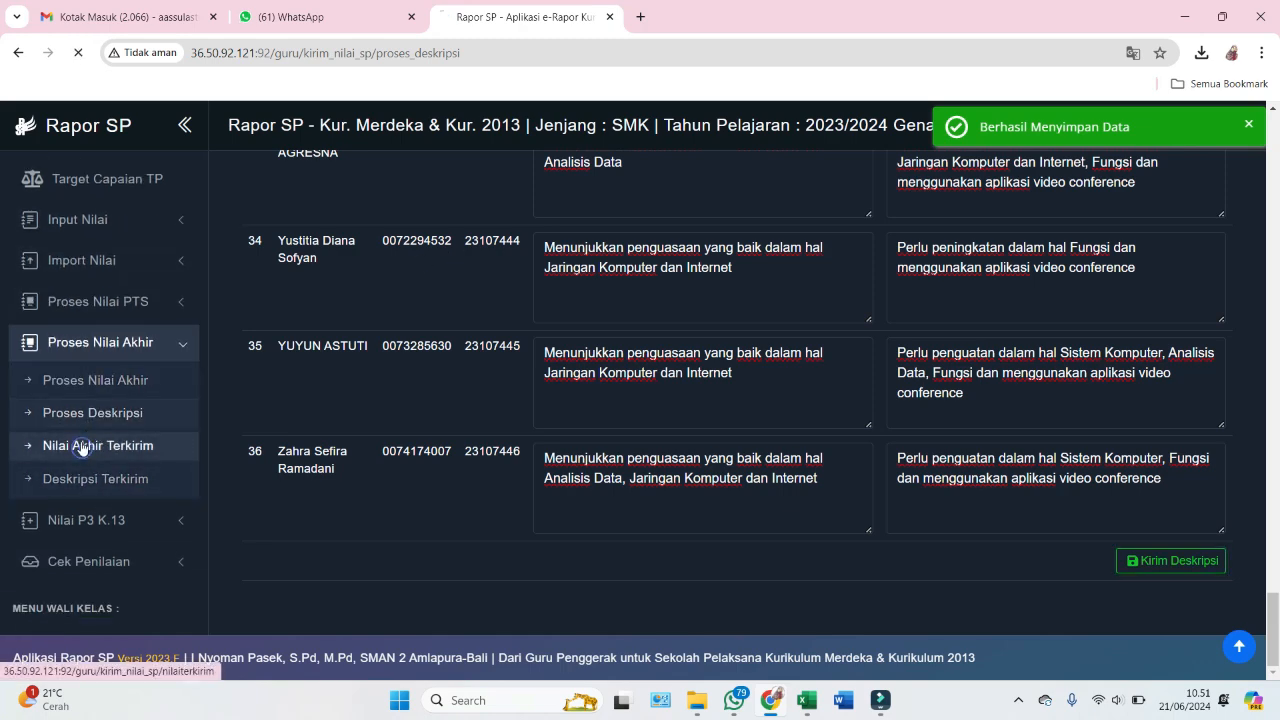
- List Nilai Akhir Terkirim for X MP 1, Informatika, Semester 2 and review the 82–85 grades
{"action": "left_click", "coordinate": [83, 453]}
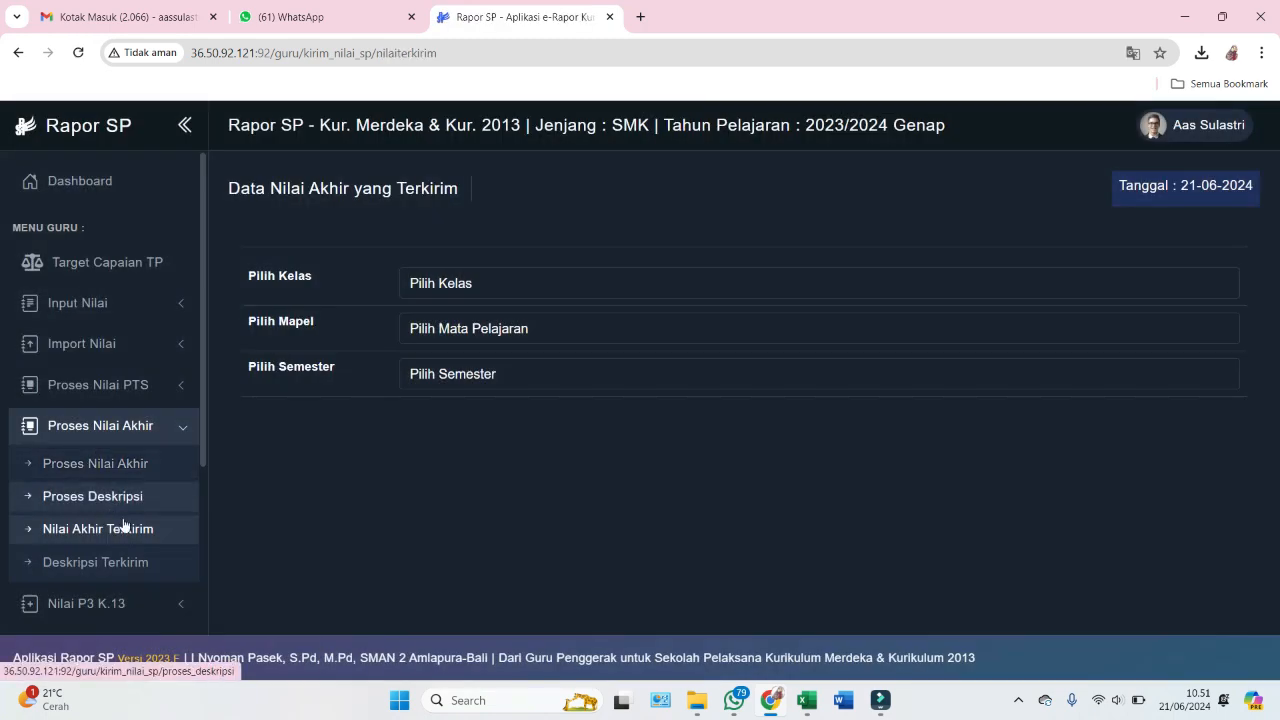
{"action": "left_click", "coordinate": [464, 284]}
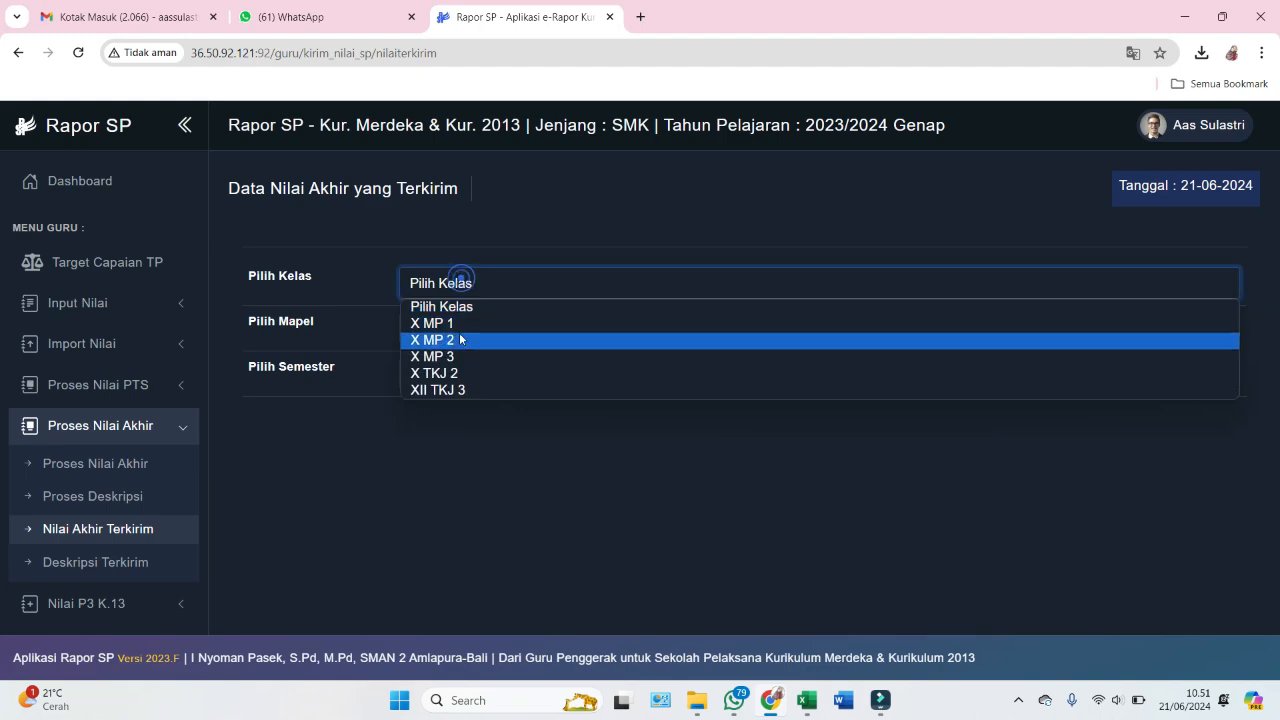
{"action": "left_click", "coordinate": [452, 322]}
{"action": "left_click", "coordinate": [456, 330]}
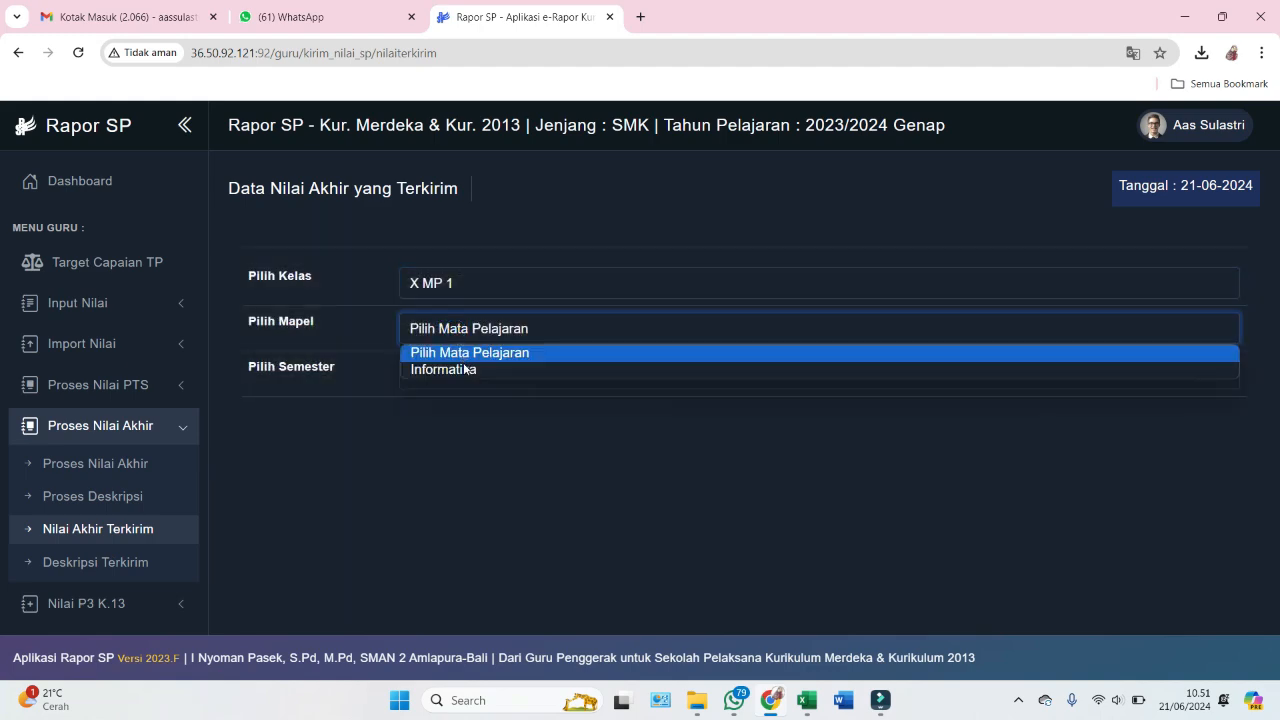
{"action": "left_click", "coordinate": [466, 369]}
{"action": "left_click", "coordinate": [476, 376]}
{"action": "left_click", "coordinate": [476, 414]}
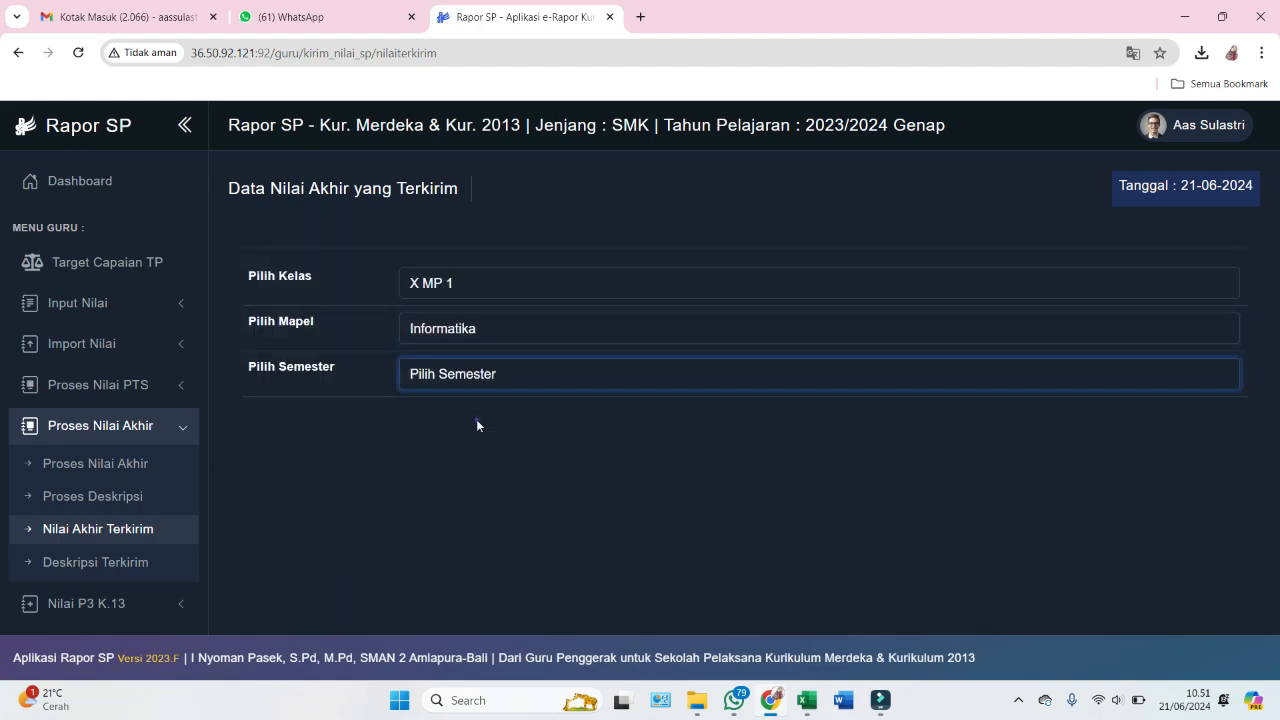
{"action": "scroll", "coordinate": [870, 400], "scroll_direction": "down", "scroll_amount": 3}
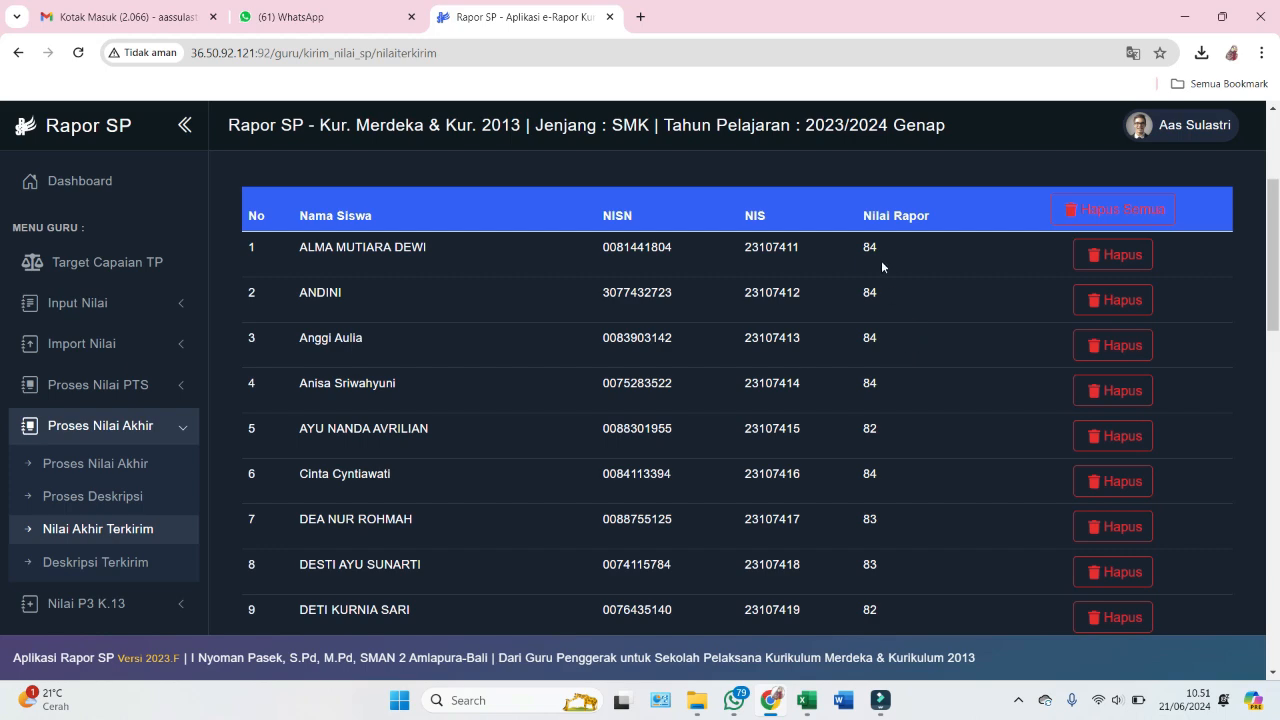
{"action": "scroll", "coordinate": [881, 480], "scroll_direction": "down", "scroll_amount": 12}
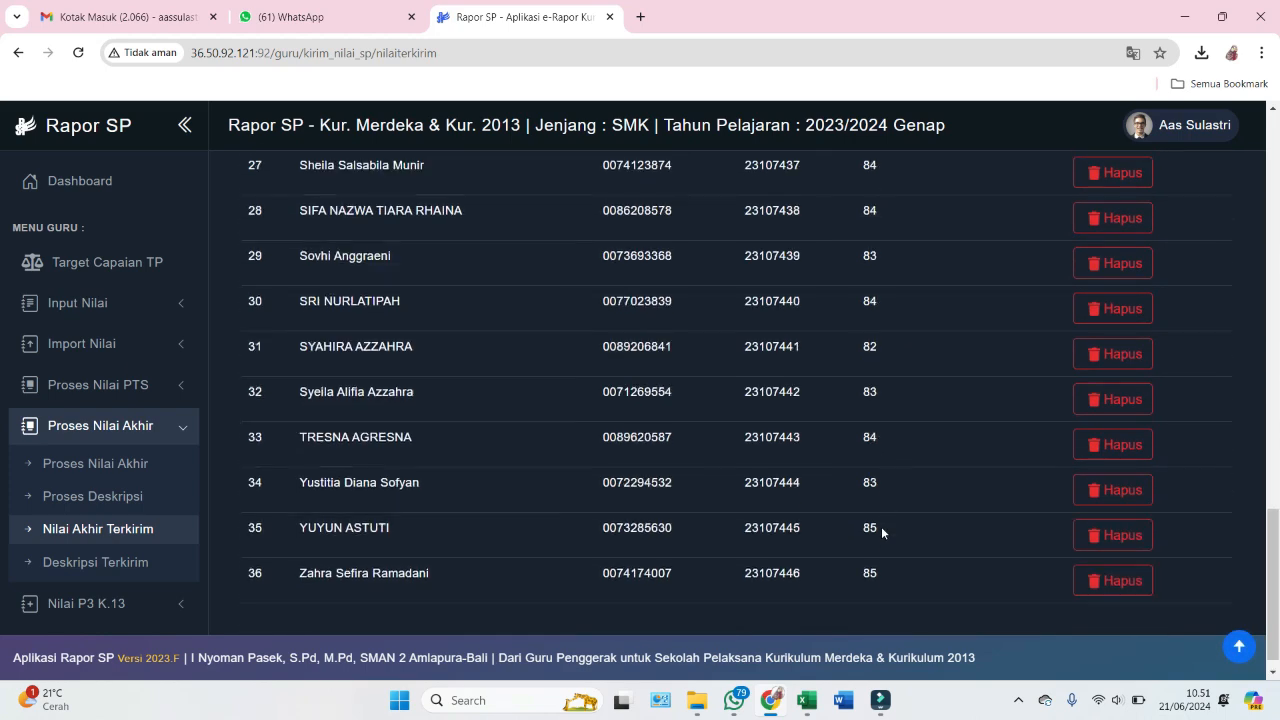
{"action": "scroll", "coordinate": [879, 510], "scroll_direction": "up", "scroll_amount": 12}
{"action": "scroll", "coordinate": [99, 461], "scroll_direction": "down", "scroll_amount": 1}
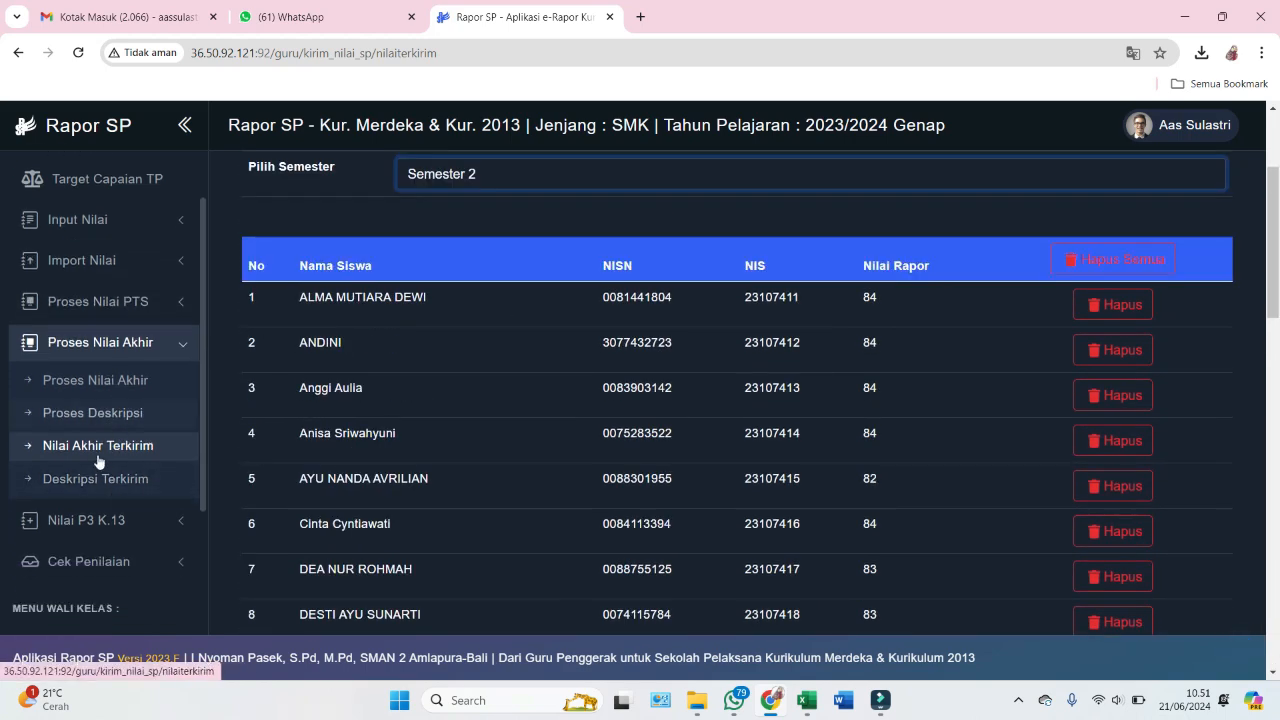
- Load the Deskripsi Terkirim list for class X MP 1, Informatika, Semester 2
{"action": "left_click", "coordinate": [100, 479]}
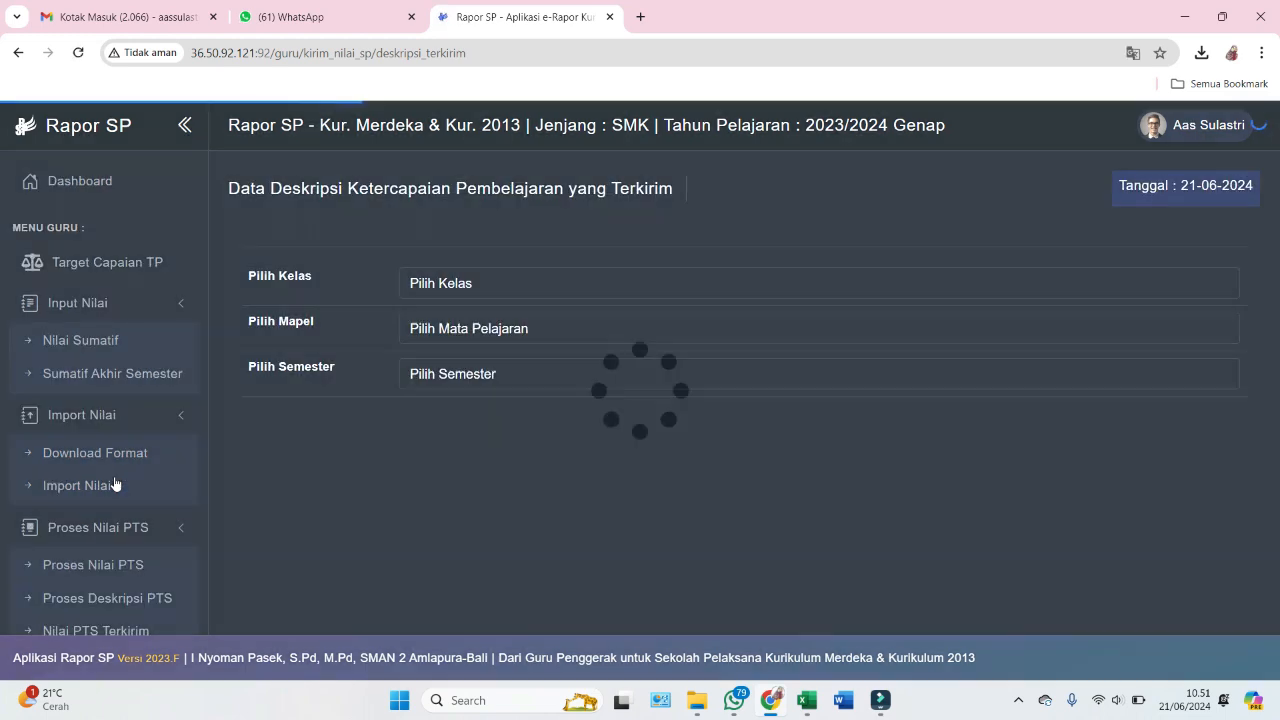
{"action": "left_click", "coordinate": [422, 285]}
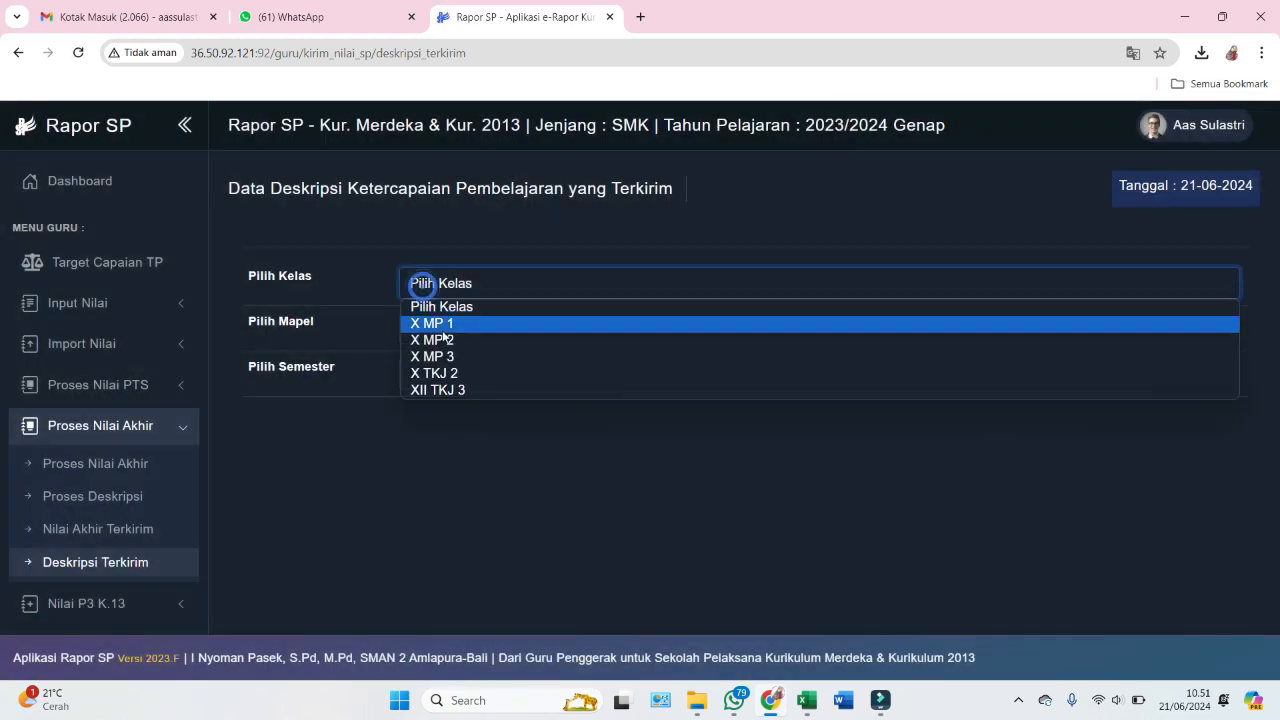
{"action": "left_click", "coordinate": [443, 330]}
{"action": "left_click", "coordinate": [438, 330]}
{"action": "left_click", "coordinate": [435, 350]}
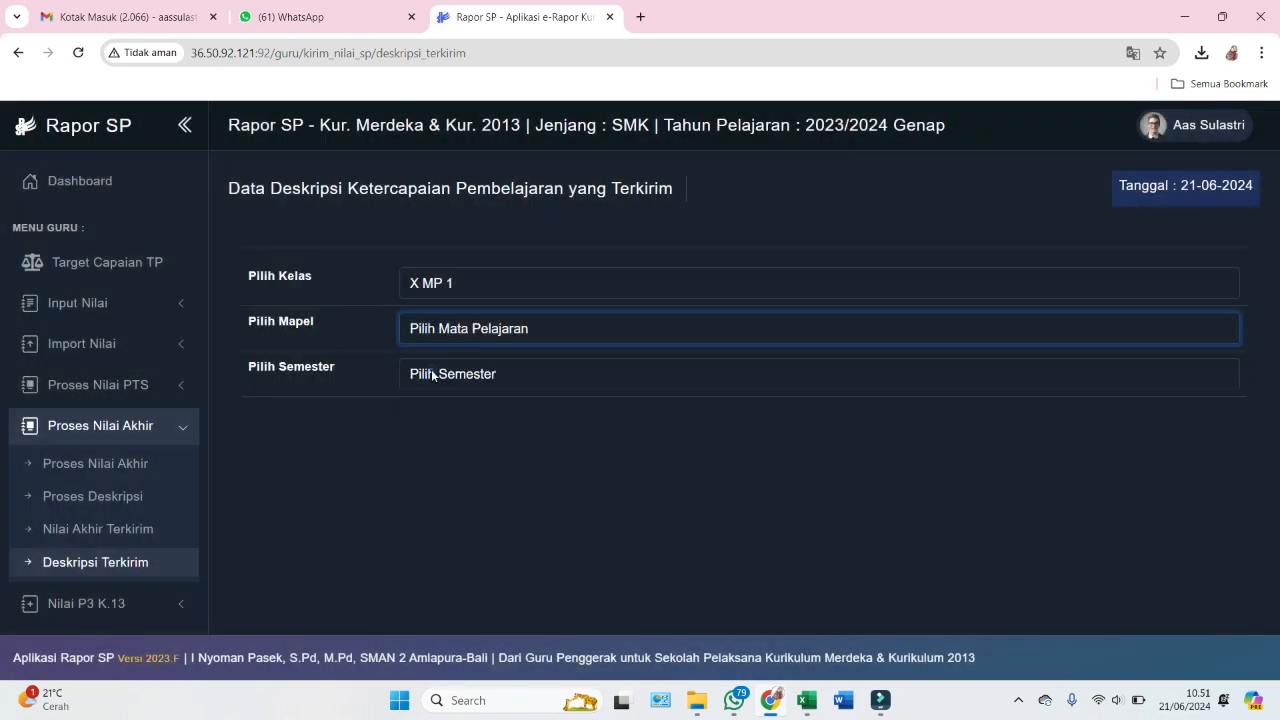
{"action": "left_click", "coordinate": [436, 374]}
{"action": "left_click", "coordinate": [441, 414]}
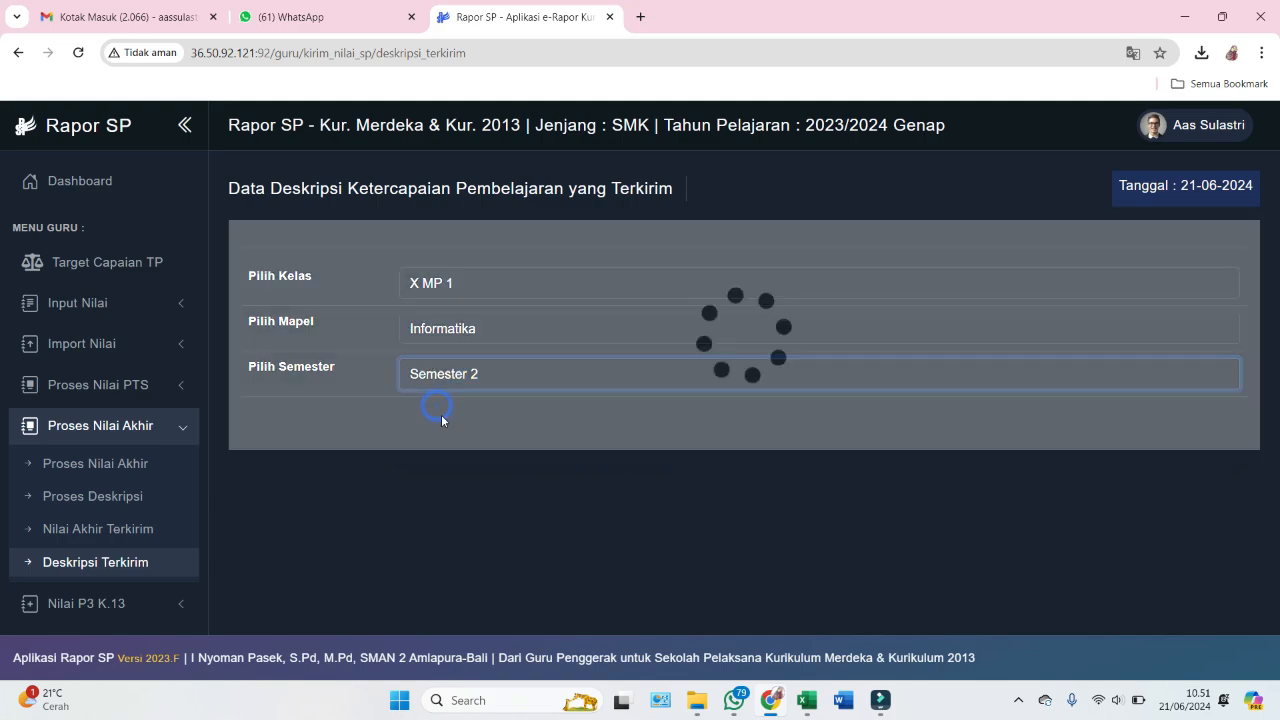
- Scroll through the students' sent descriptions, then expand the Cek Penilaian sidebar section
{"action": "scroll", "coordinate": [441, 414], "scroll_direction": "down", "scroll_amount": 2}
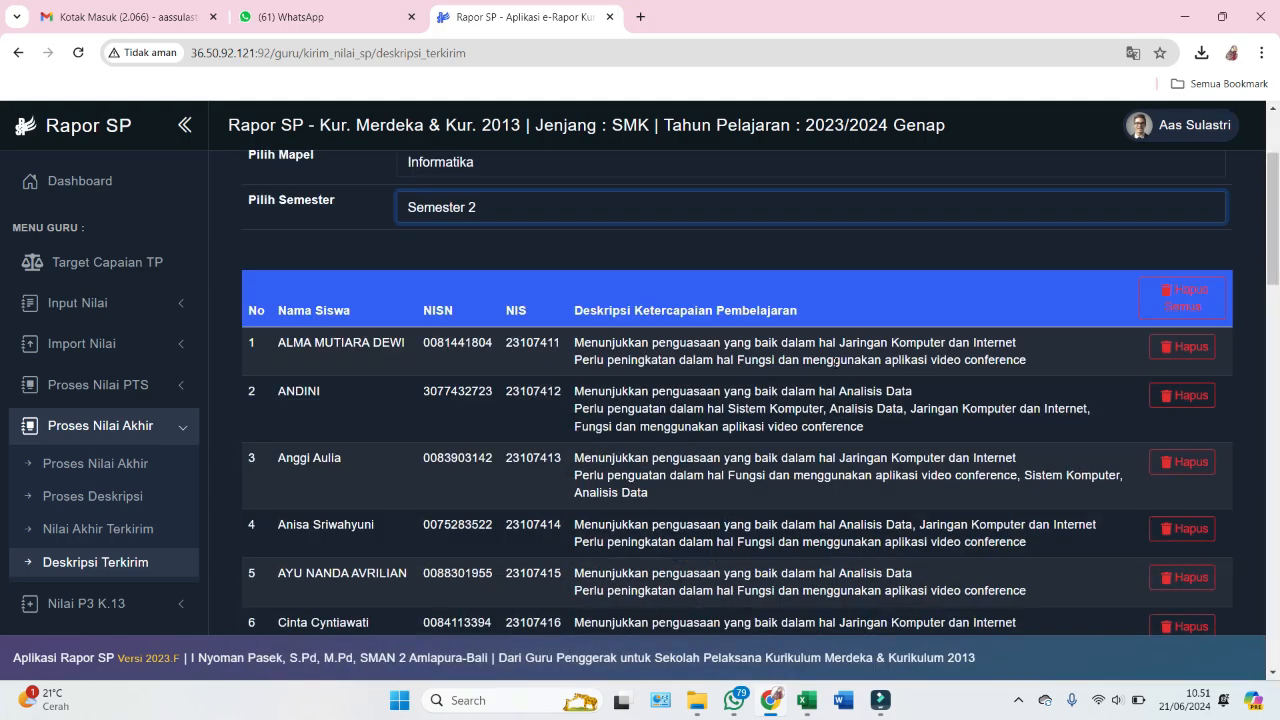
{"action": "scroll", "coordinate": [809, 458], "scroll_direction": "down", "scroll_amount": 14}
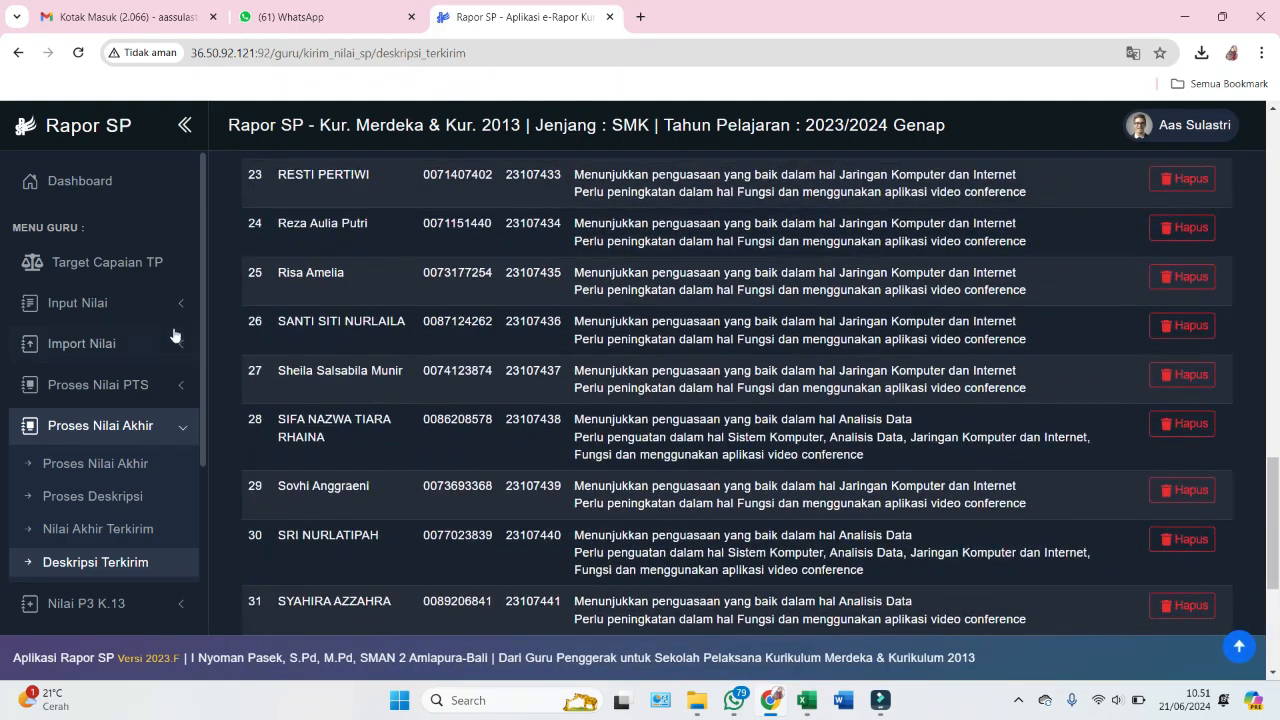
{"action": "scroll", "coordinate": [147, 351], "scroll_direction": "down", "scroll_amount": 3}
{"action": "scroll", "coordinate": [150, 347], "scroll_direction": "down", "scroll_amount": 1}
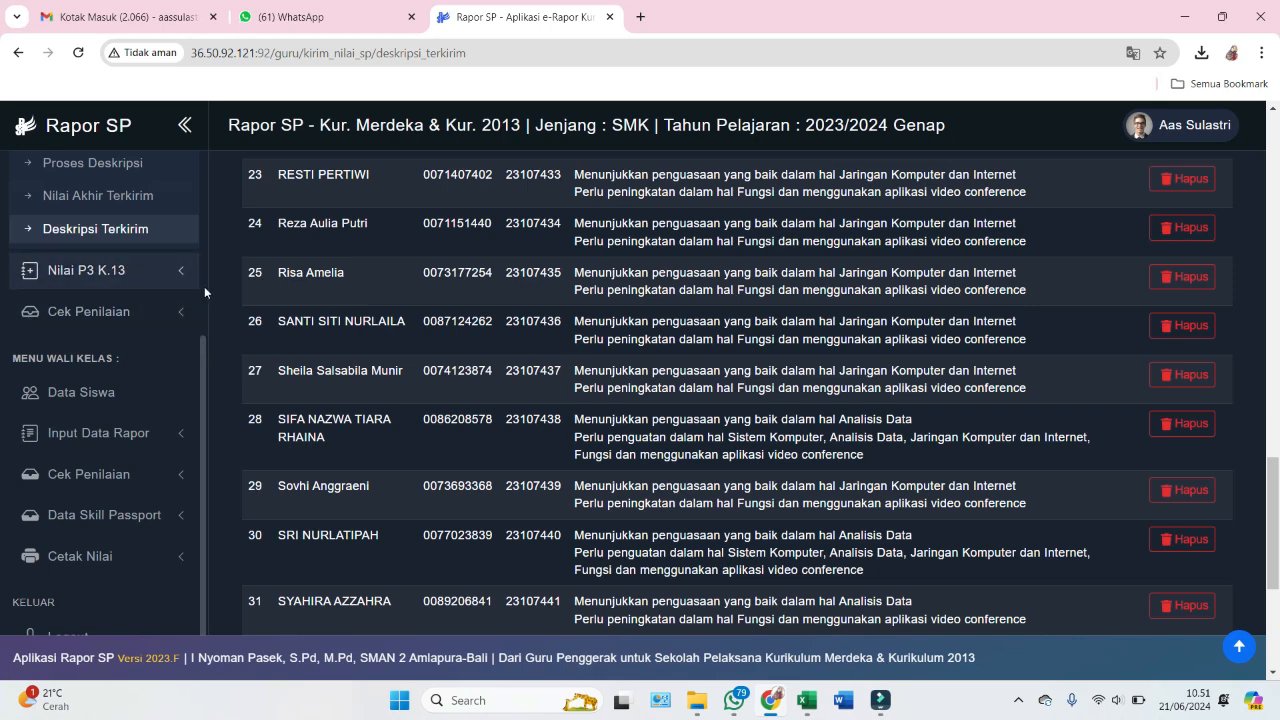
{"action": "scroll", "coordinate": [203, 358], "scroll_direction": "down", "scroll_amount": 1}
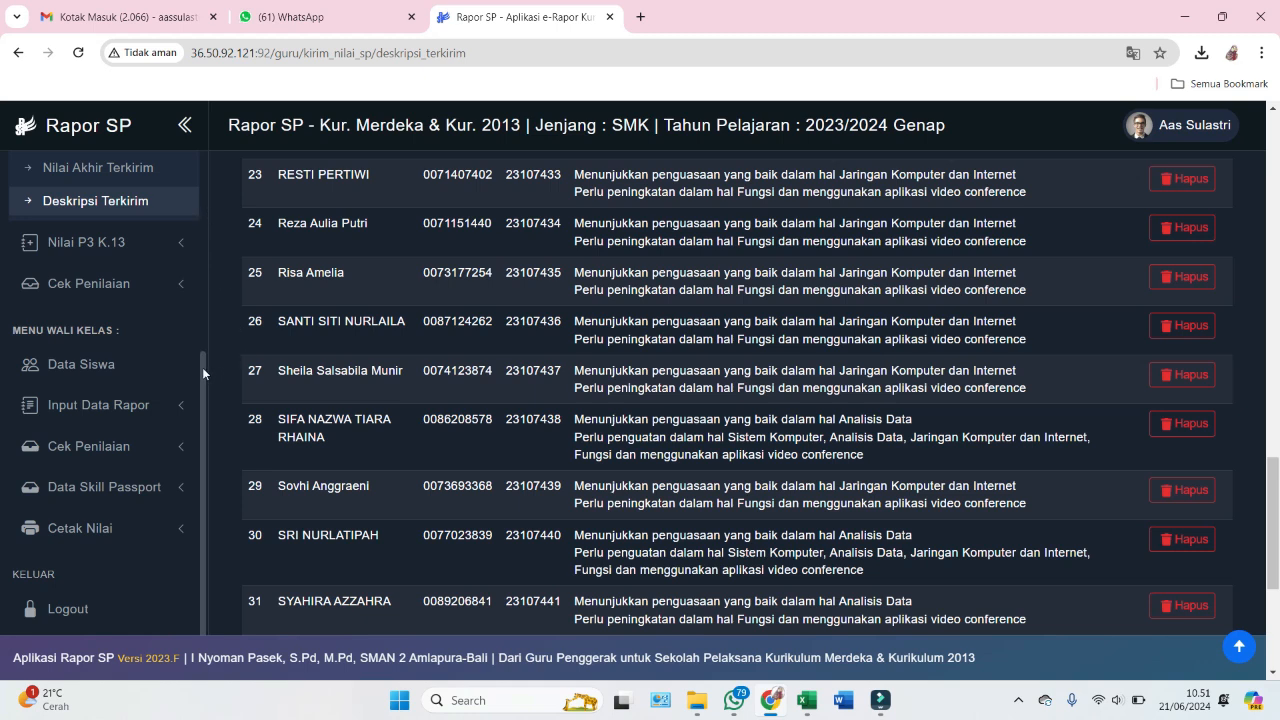
{"action": "scroll", "coordinate": [202, 367], "scroll_direction": "down", "scroll_amount": 1}
{"action": "scroll", "coordinate": [204, 336], "scroll_direction": "up", "scroll_amount": 2}
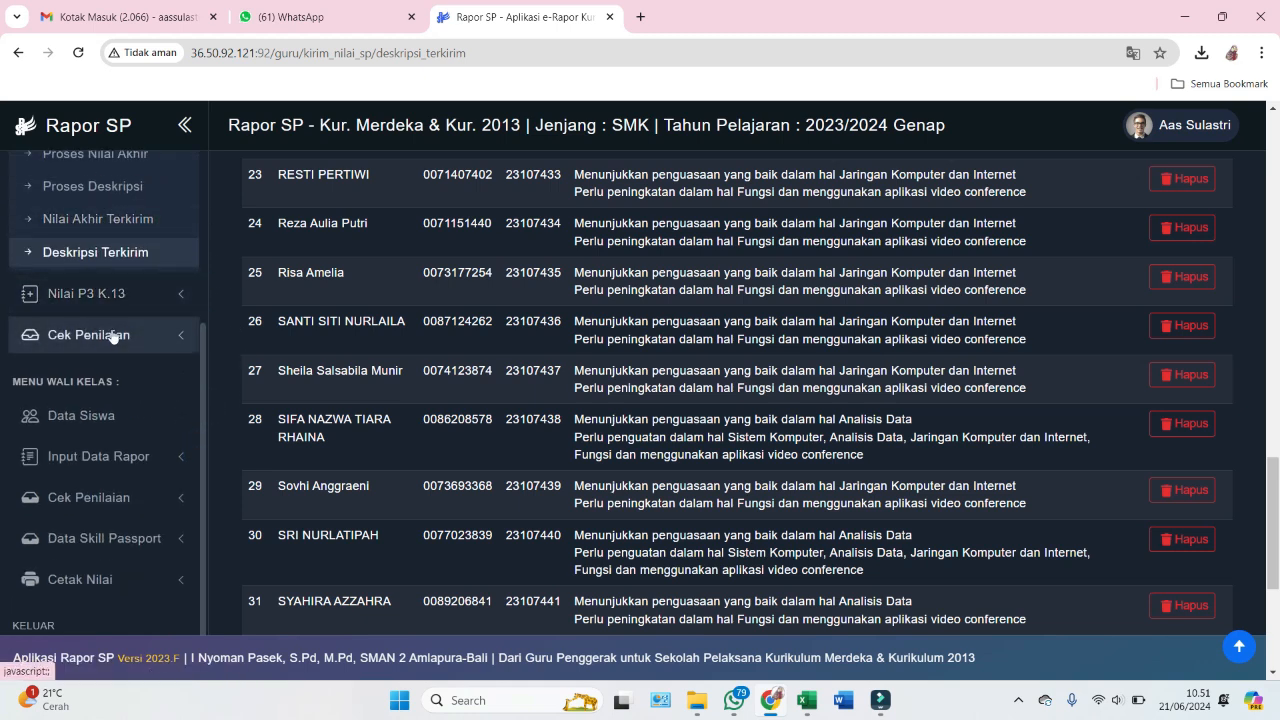
{"action": "left_click", "coordinate": [95, 338]}
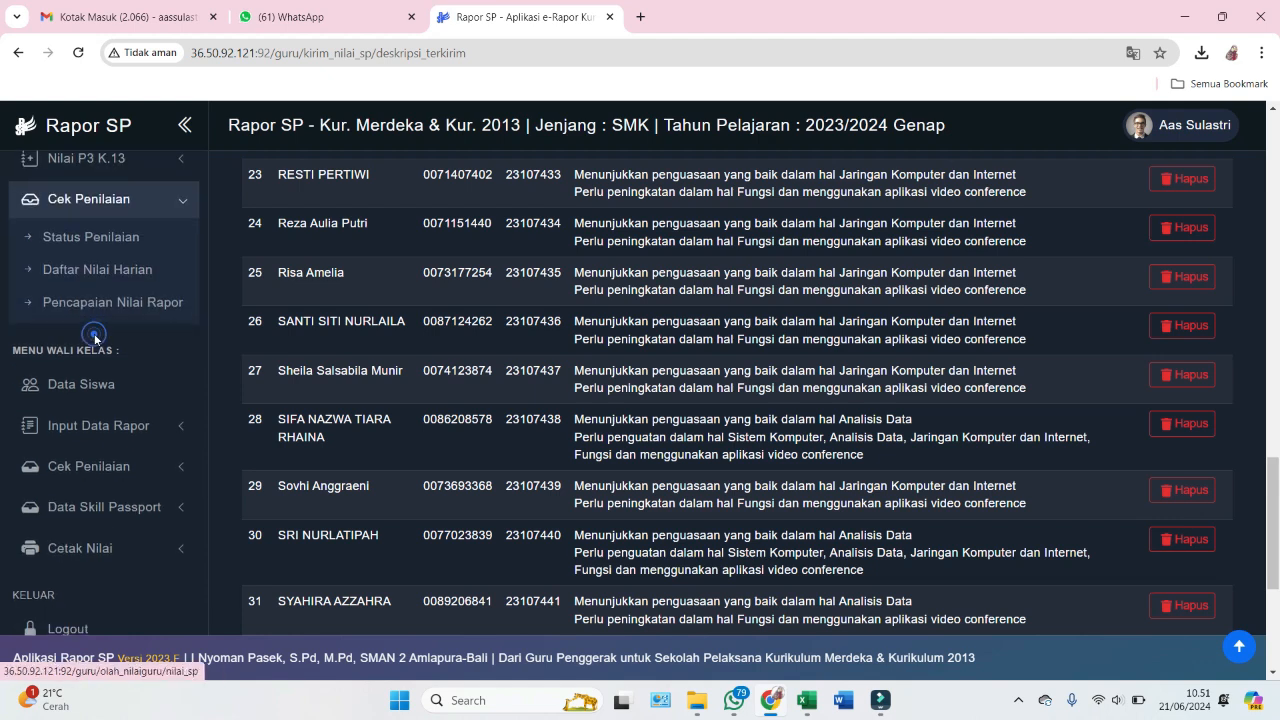
- Check X MP 1's counts on Status Penilaian: 144 summative, 36 SAS, grades, descriptions
{"action": "left_click", "coordinate": [92, 236]}
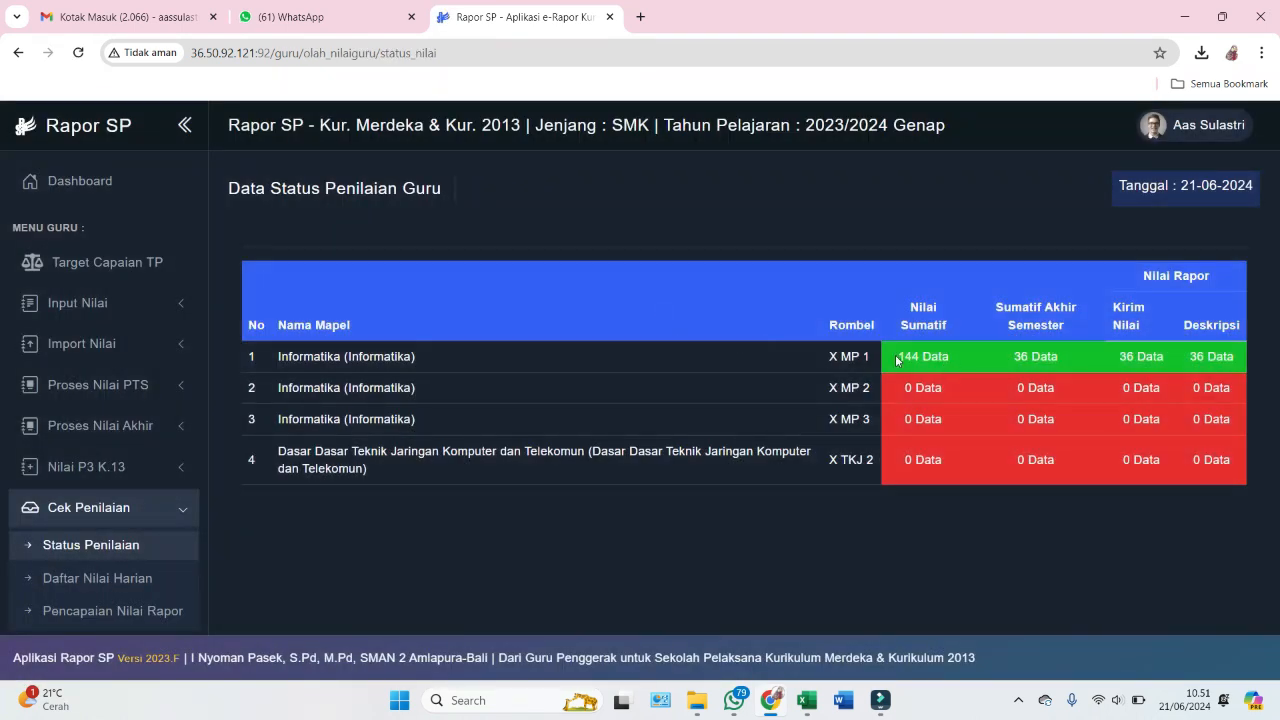
{"action": "left_click_drag", "start_coordinate": [897, 360], "coordinate": [1234, 356]}
{"action": "left_click", "coordinate": [1234, 356]}
{"action": "scroll", "coordinate": [123, 442], "scroll_direction": "down", "scroll_amount": 1}
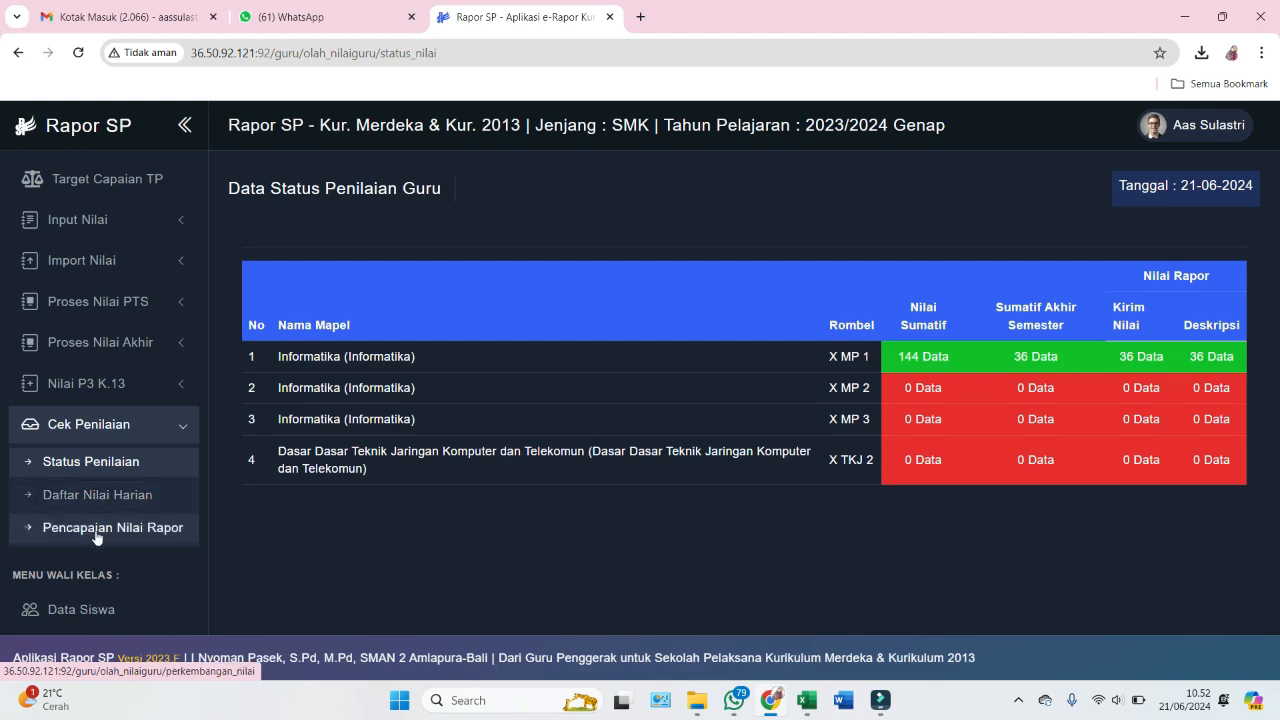
- View Daftar Nilai Harian for X MP 1, then return to Status Penilaian
{"action": "left_click", "coordinate": [110, 494]}
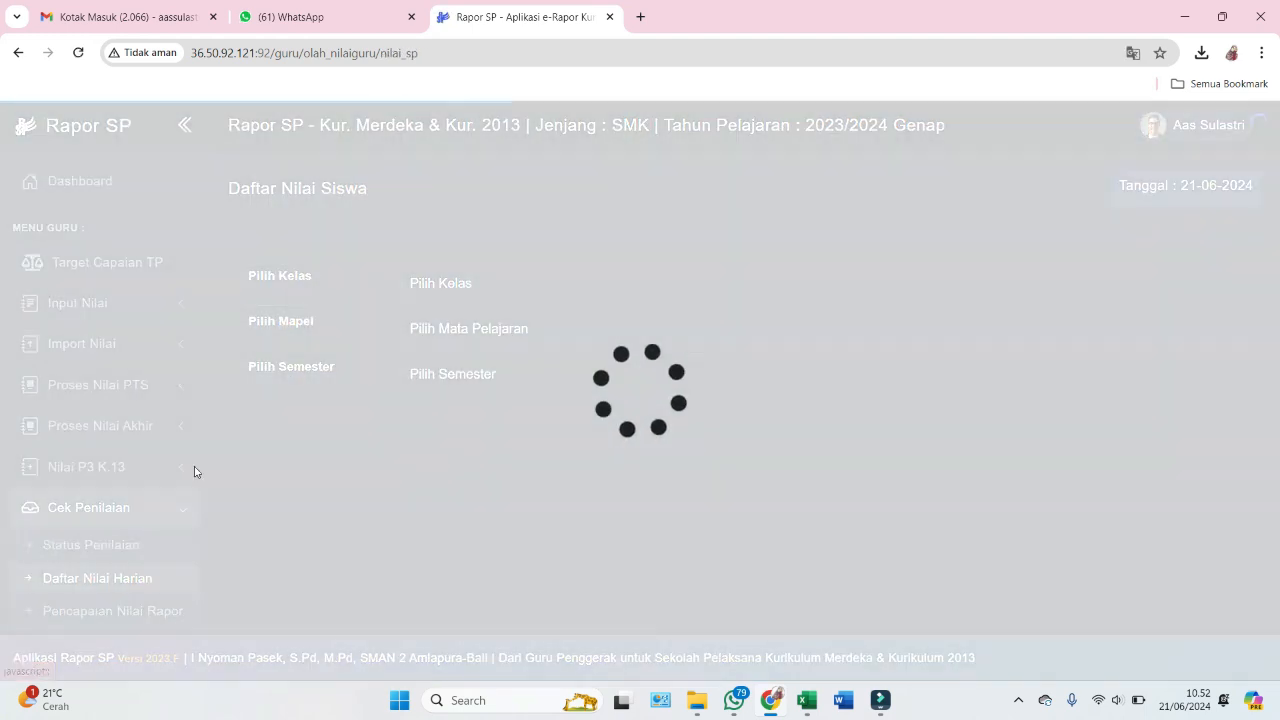
{"action": "left_click", "coordinate": [433, 282]}
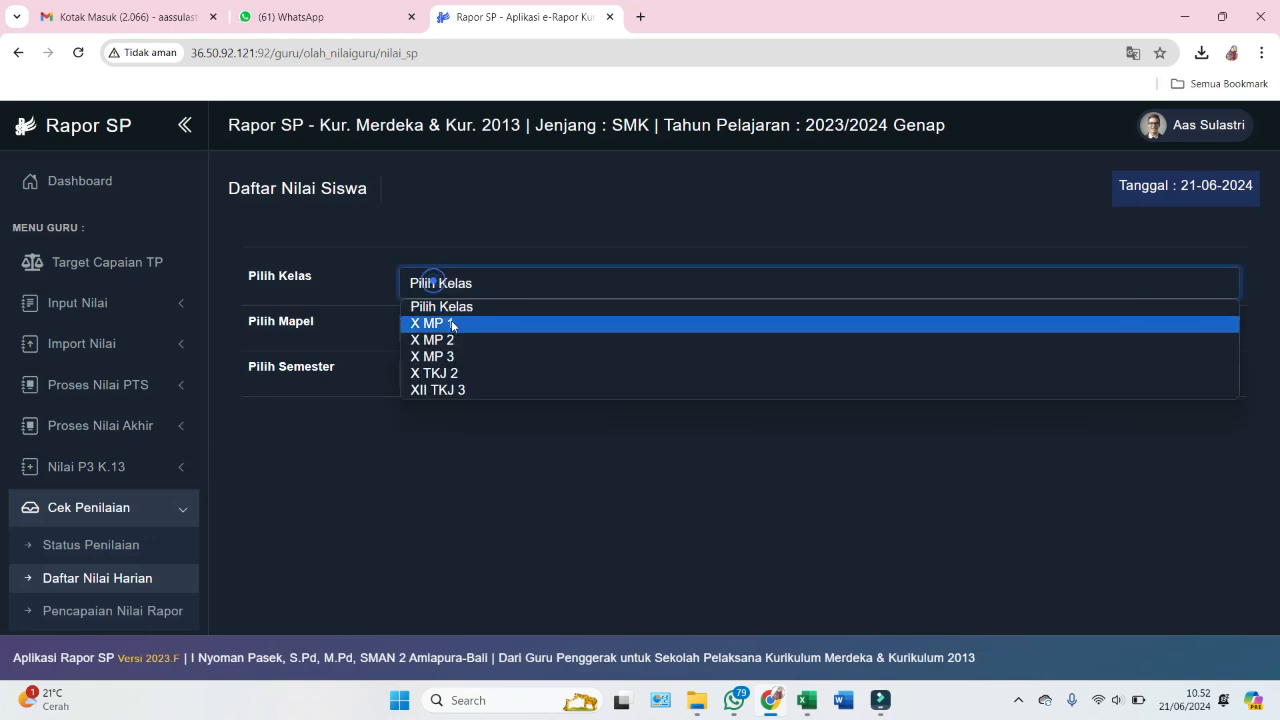
{"action": "left_click", "coordinate": [452, 325]}
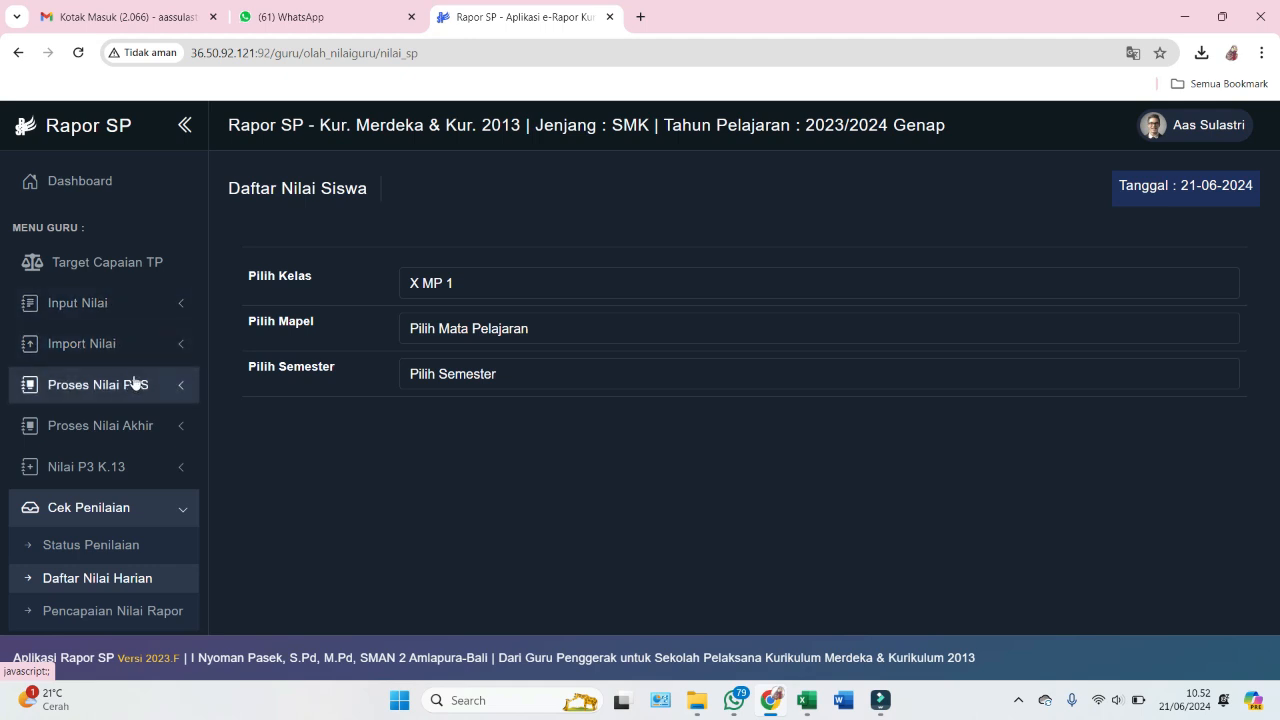
{"action": "scroll", "coordinate": [150, 450], "scroll_direction": "down", "scroll_amount": 1}
{"action": "left_click", "coordinate": [100, 482]}
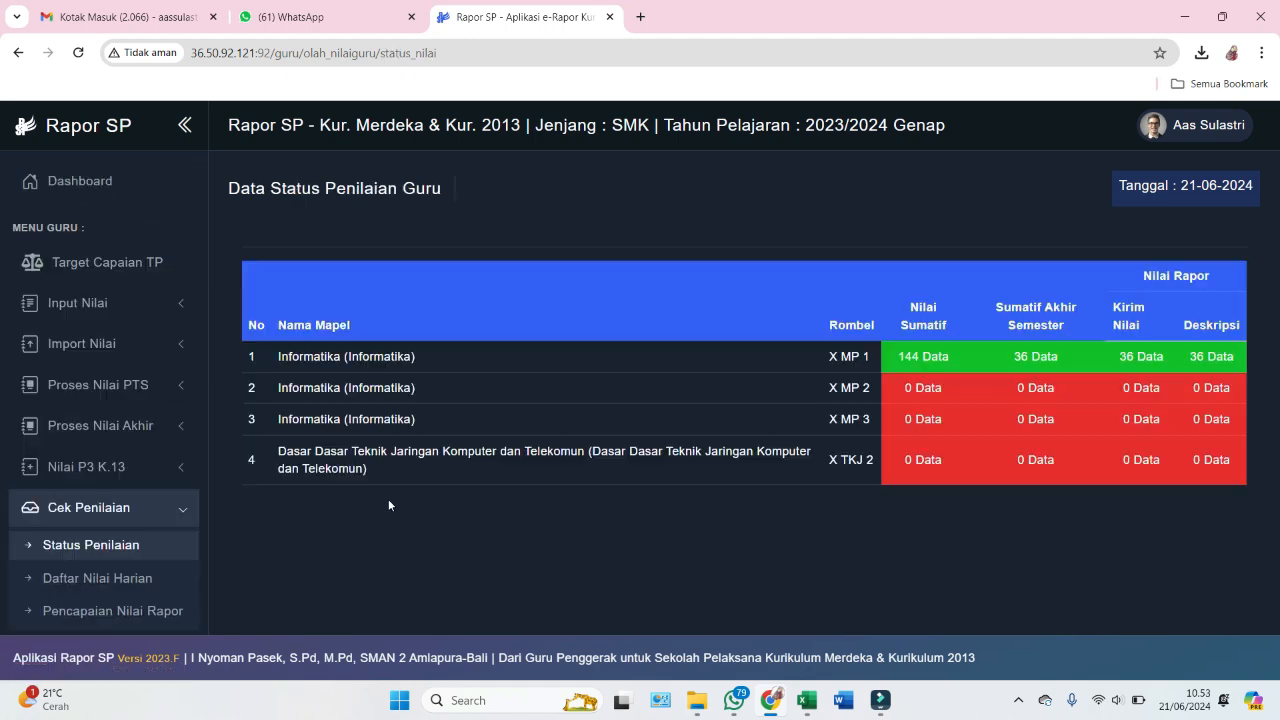